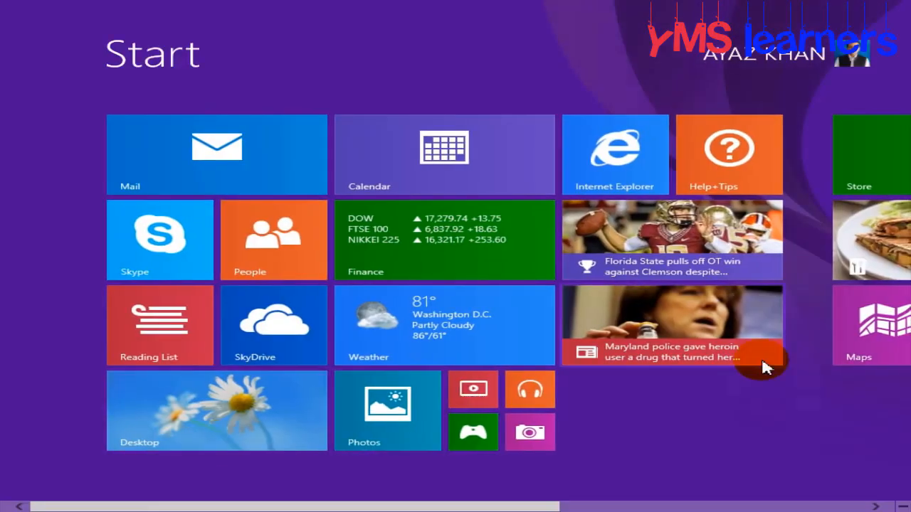
Scroll the Windows 8 Start screen to the Office tiles and launch Word 2013
scroll(767, 366, right, 5)
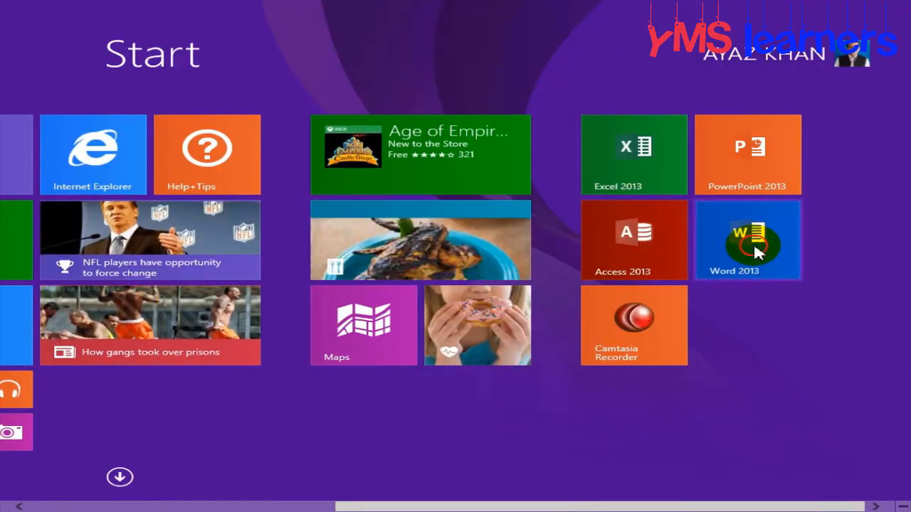
click(749, 242)
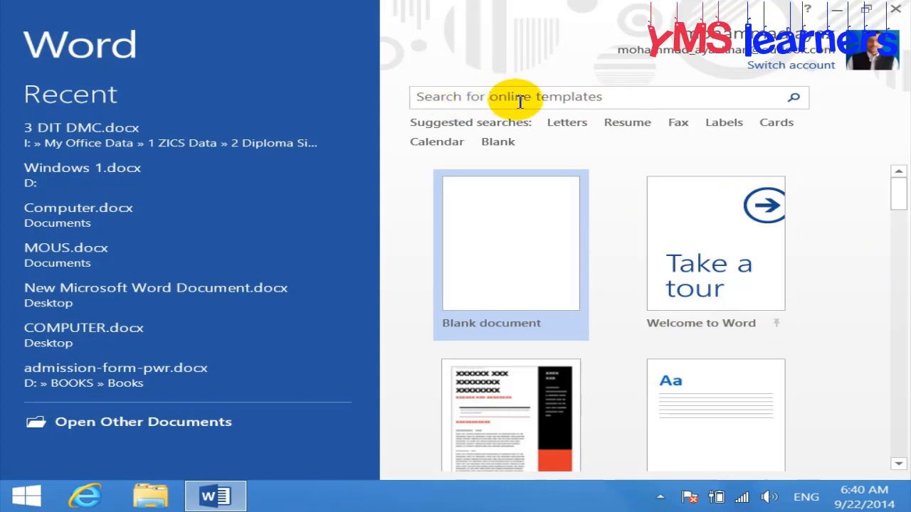
click(619, 101)
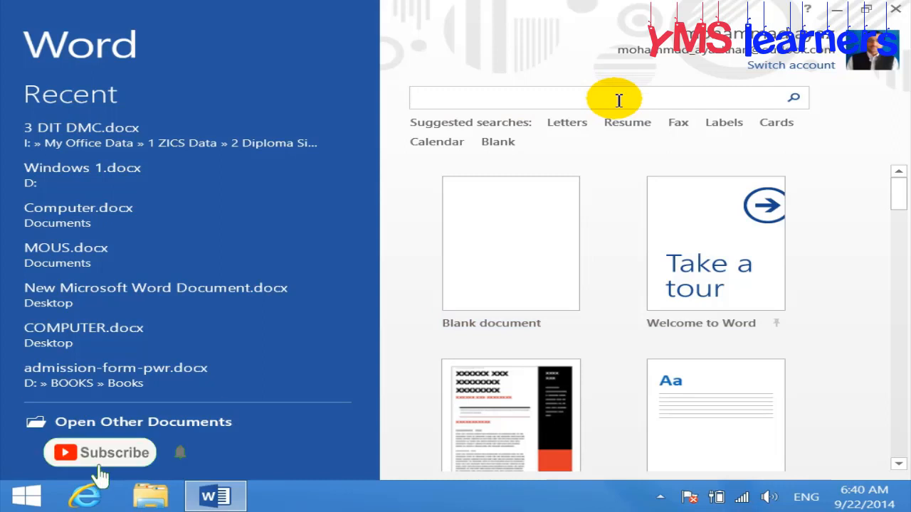
click(744, 497)
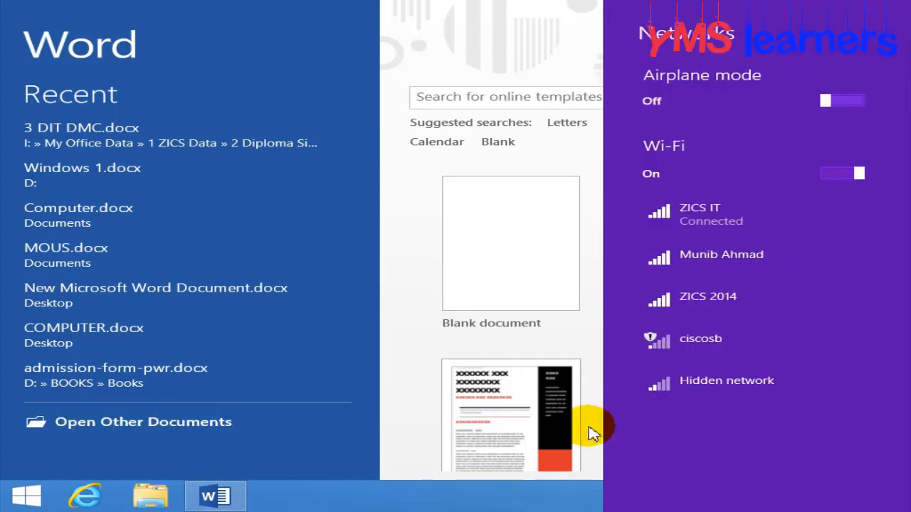
click(283, 33)
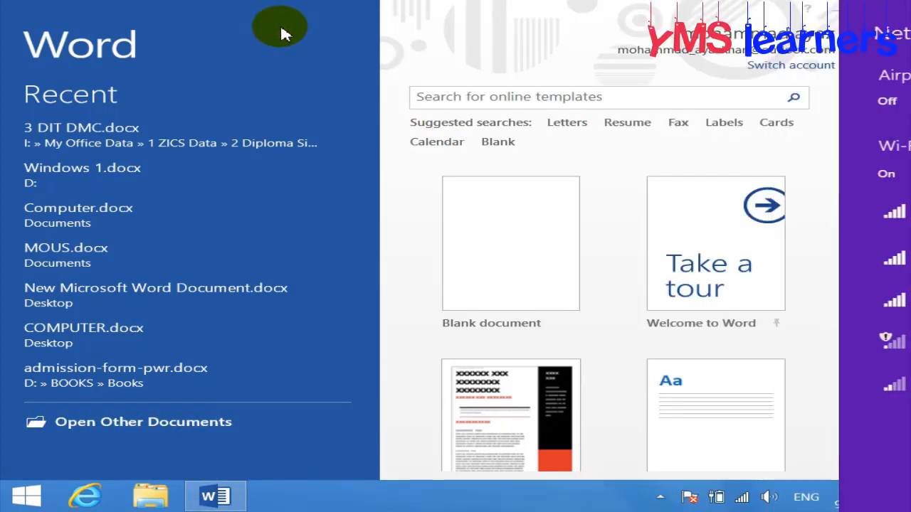
click(627, 98)
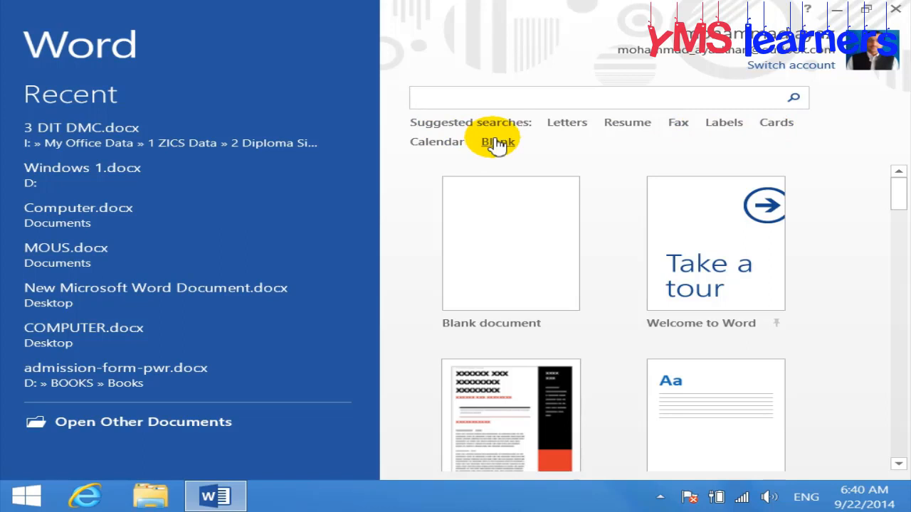
Search online templates for Cards and preview the Bamboo business cards (10 per page, Avery 5371)
click(777, 124)
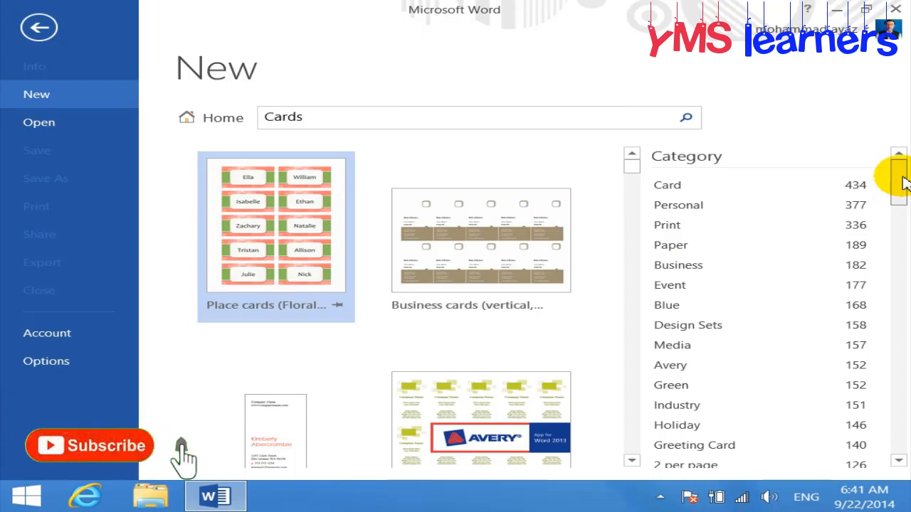
scroll(901, 183, down, 3)
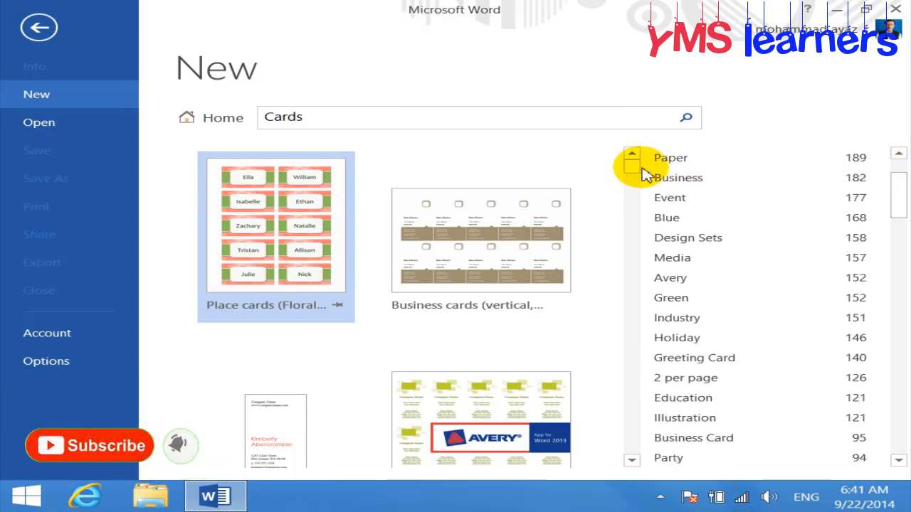
scroll(636, 173, down, 3)
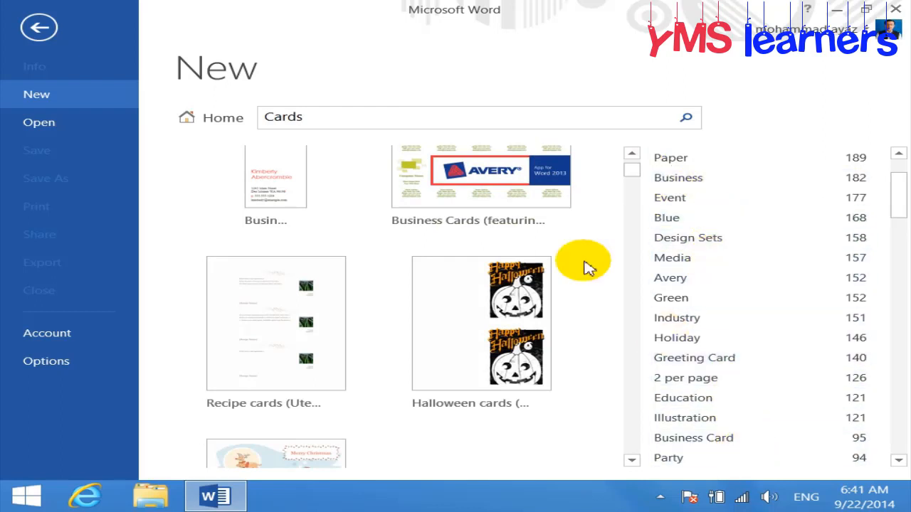
drag(636, 176, 635, 181)
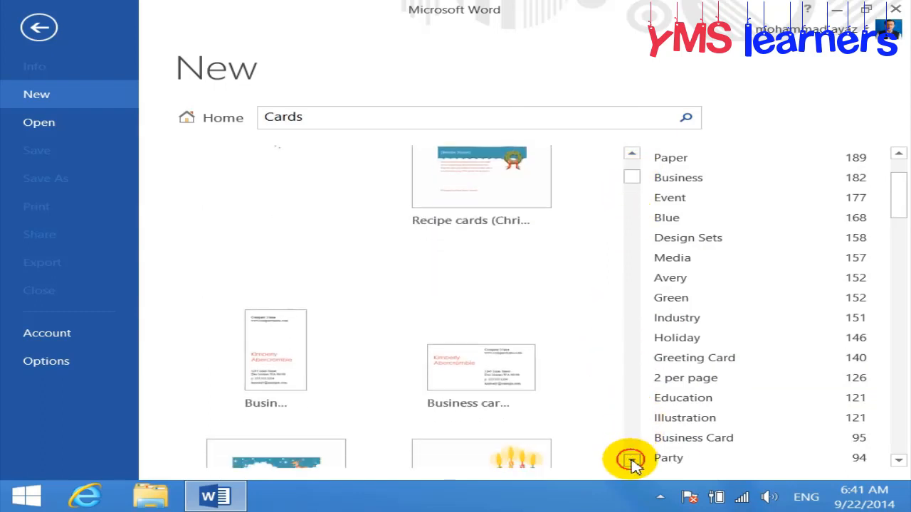
click(632, 461)
click(632, 460)
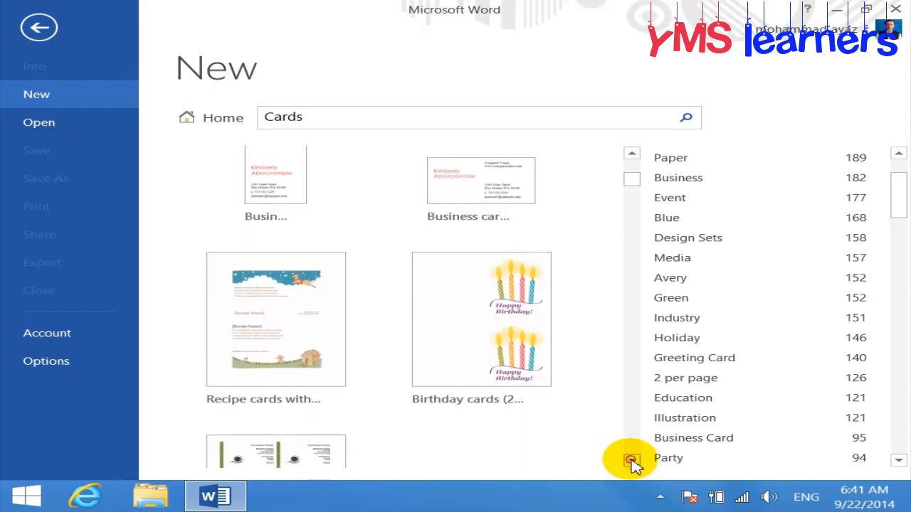
click(632, 461)
click(632, 460)
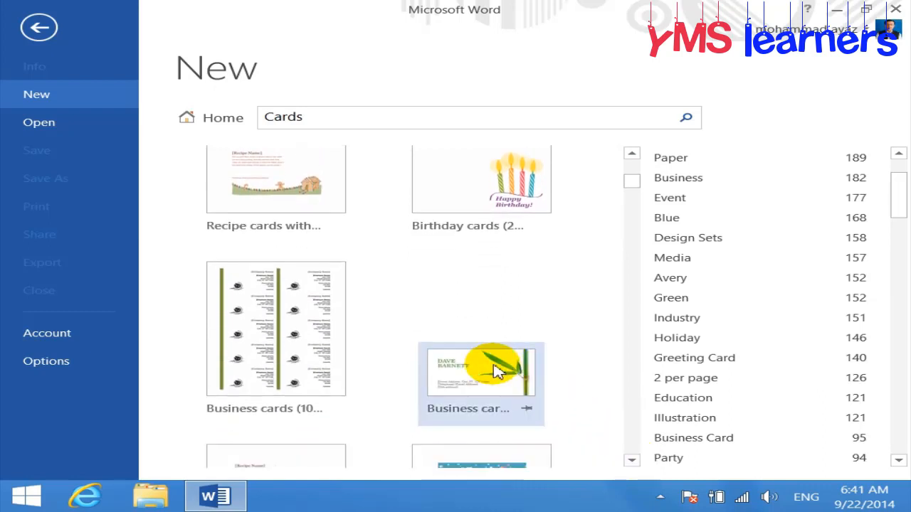
click(494, 372)
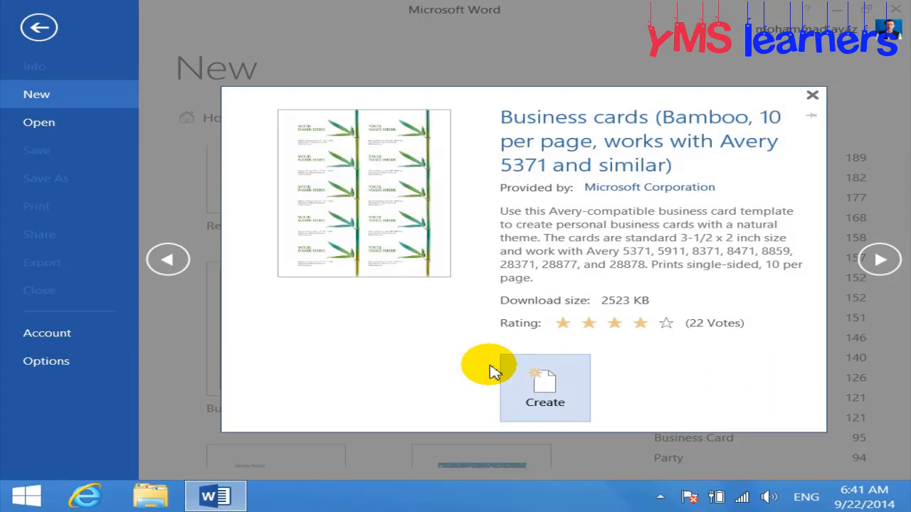
Start creating the Bamboo business cards, cancel the template download, and close its preview
click(547, 382)
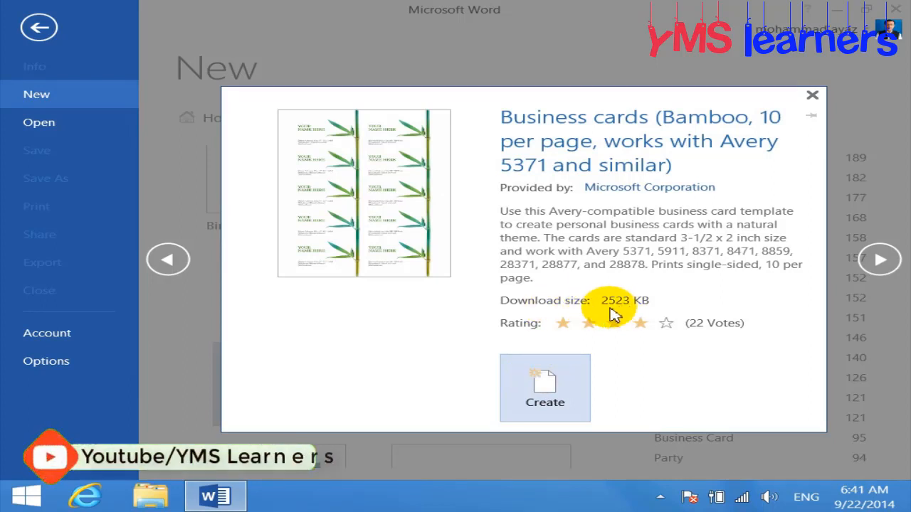
click(539, 396)
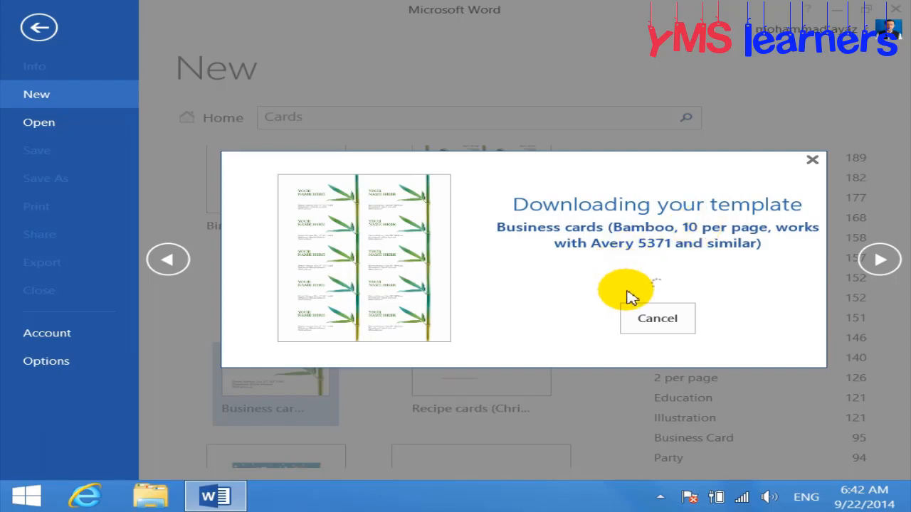
click(665, 322)
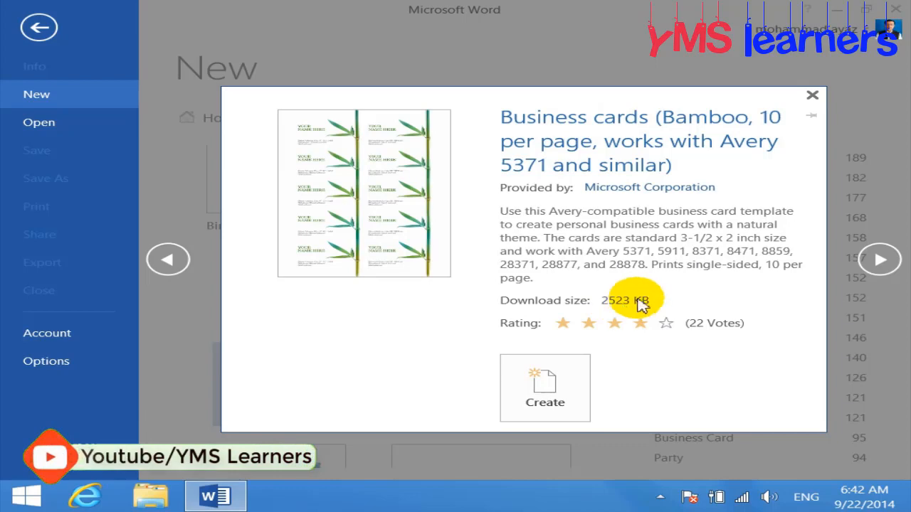
click(812, 95)
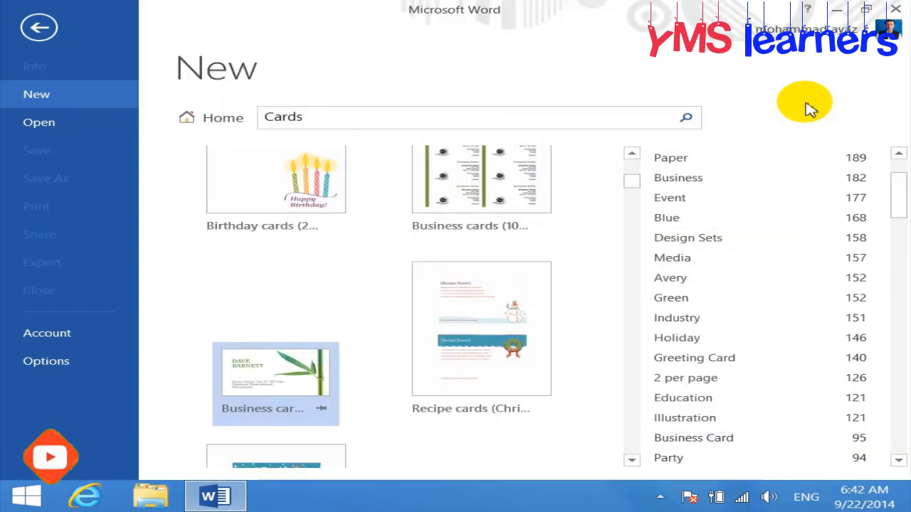
Create Document1 from the Business cards (Sales Stripes, 10 per page) template
scroll(590, 311, up, 3)
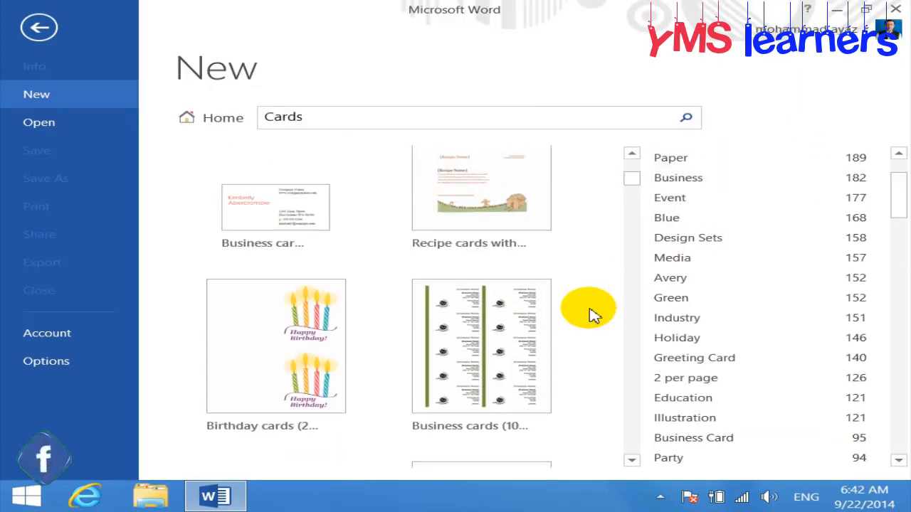
scroll(590, 311, up, 3)
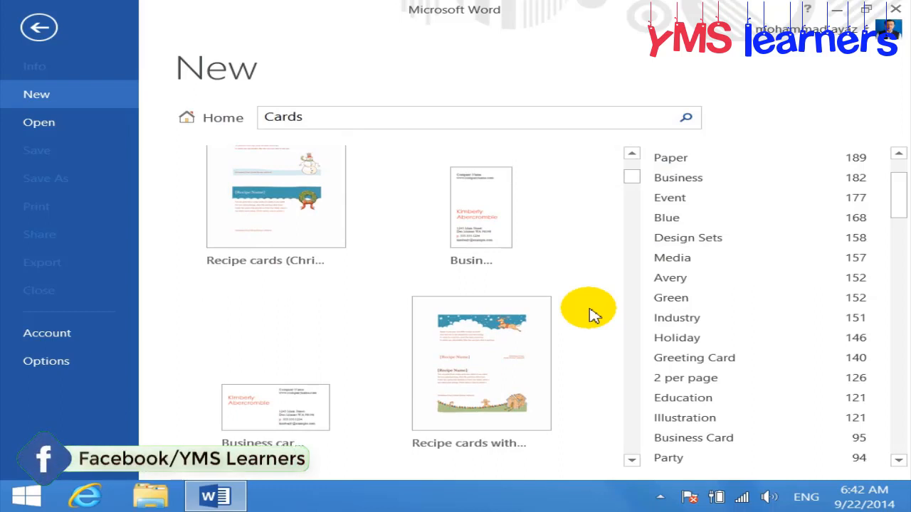
scroll(590, 311, down, 1)
scroll(590, 311, up, 3)
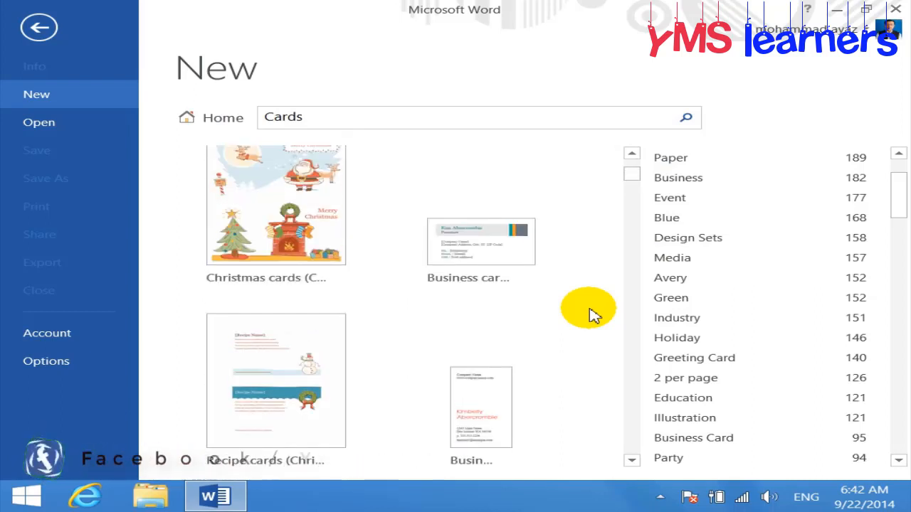
click(522, 254)
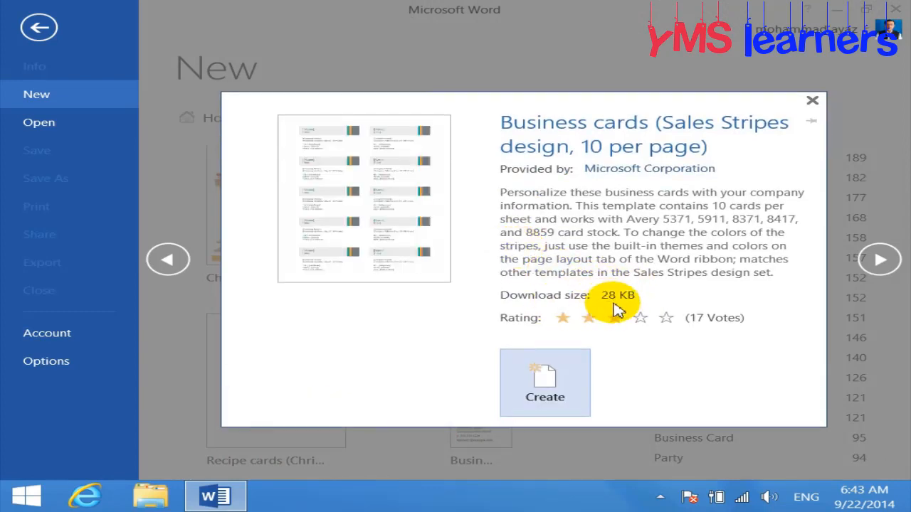
click(555, 377)
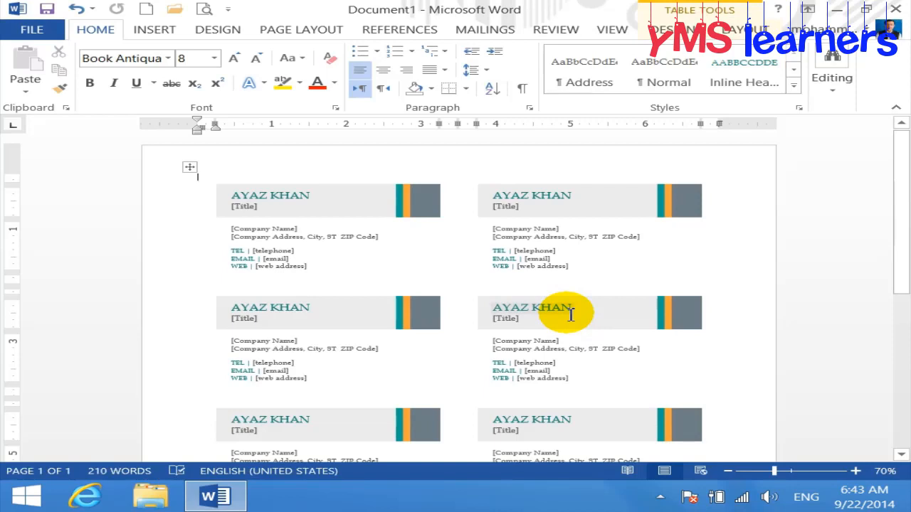
Replace the first card's [Title] placeholder with 'Lecturer of IT'
scroll(375, 246, up, 1)
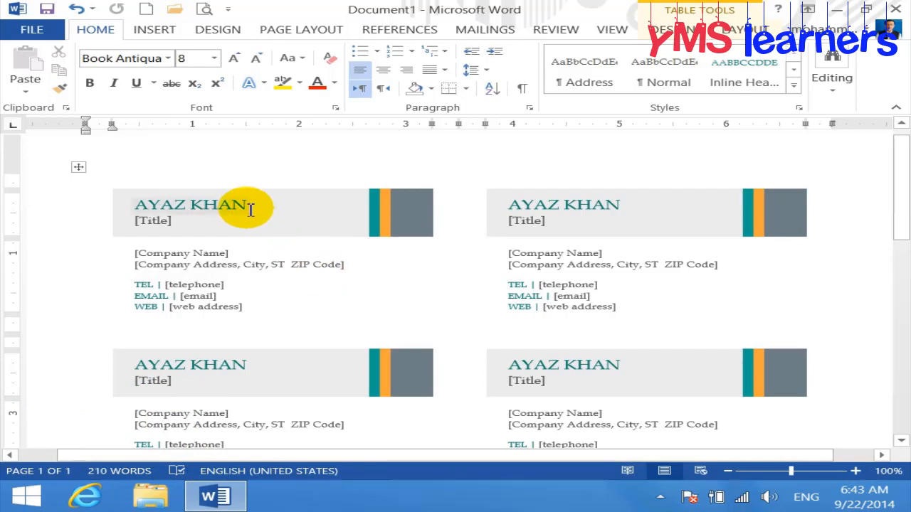
click(157, 222)
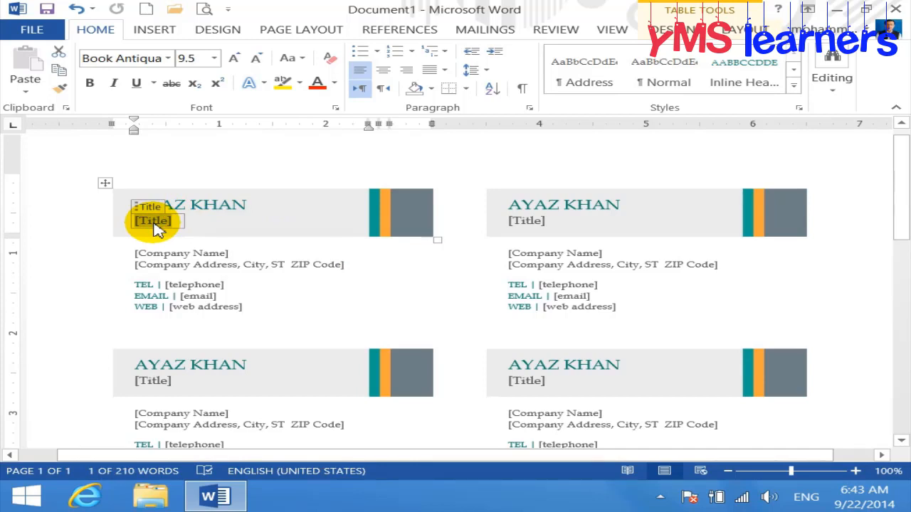
text(IE)
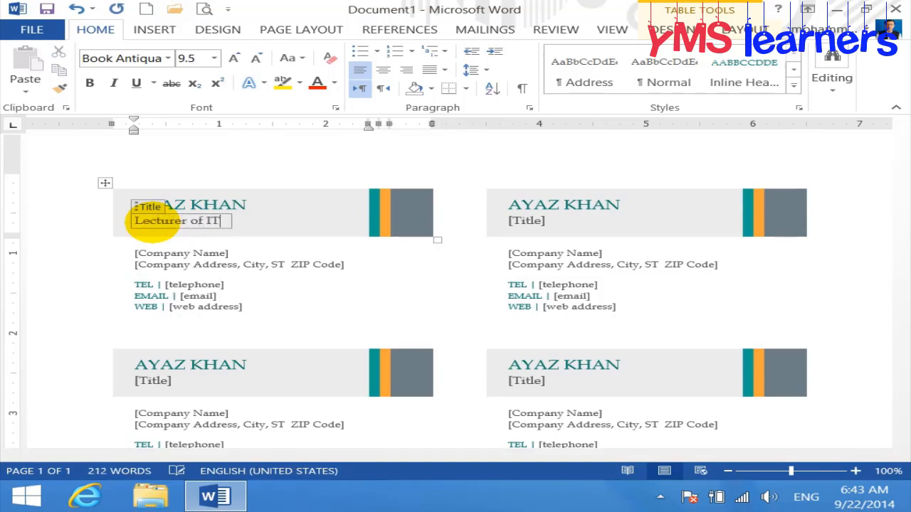
click(193, 253)
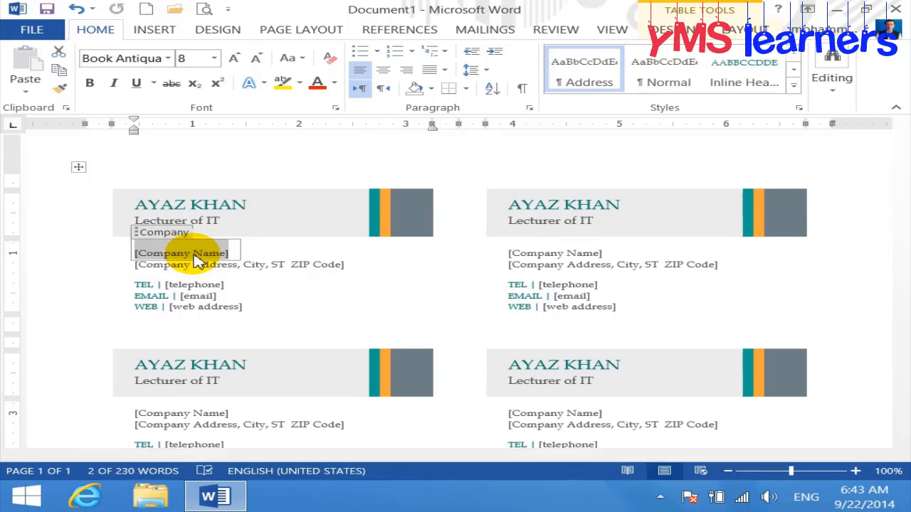
Type the company name 'Zia Institute of Computer Sciences', fixing the typos along the way
text(Z)
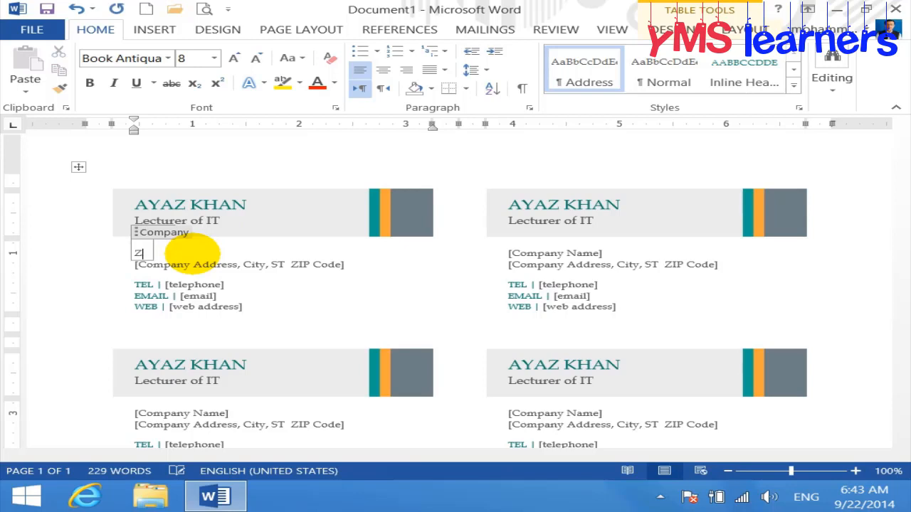
text(ia Insit)
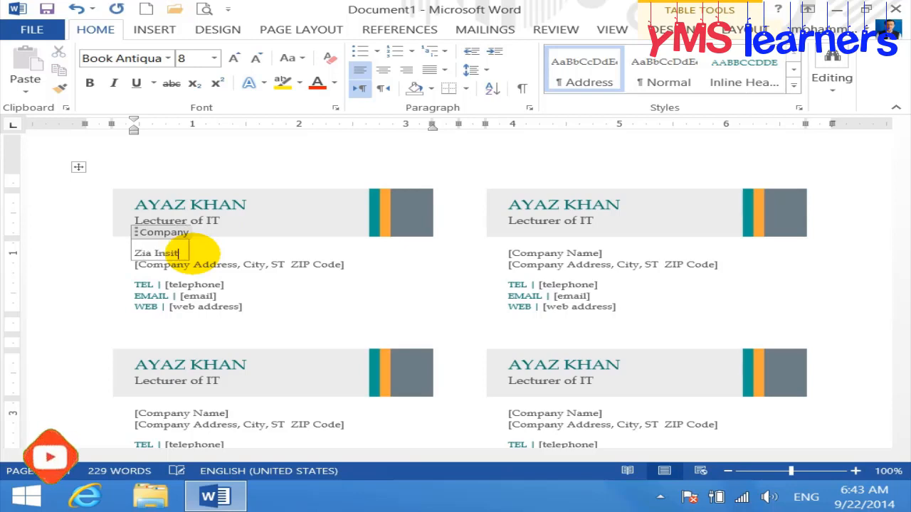
key(BackSpace)
key(BackSpace)
text(titute4)
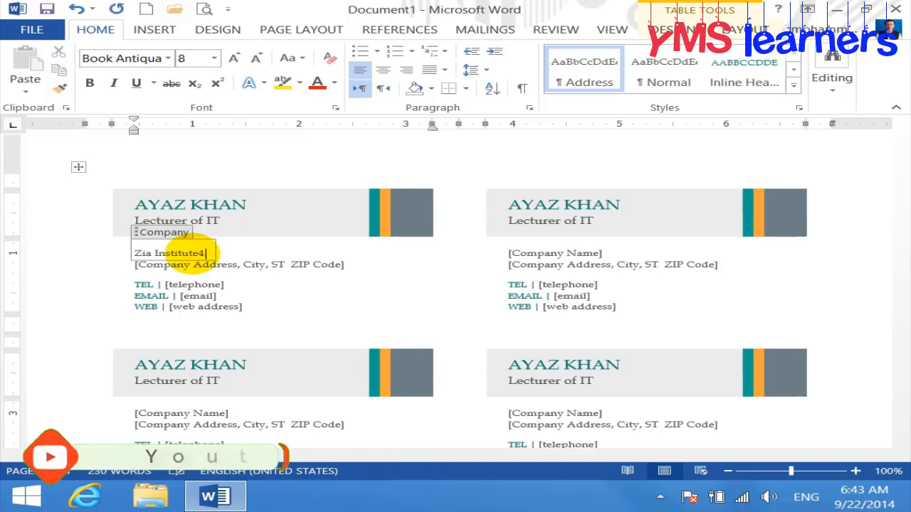
key(BackSpace)
text(of)
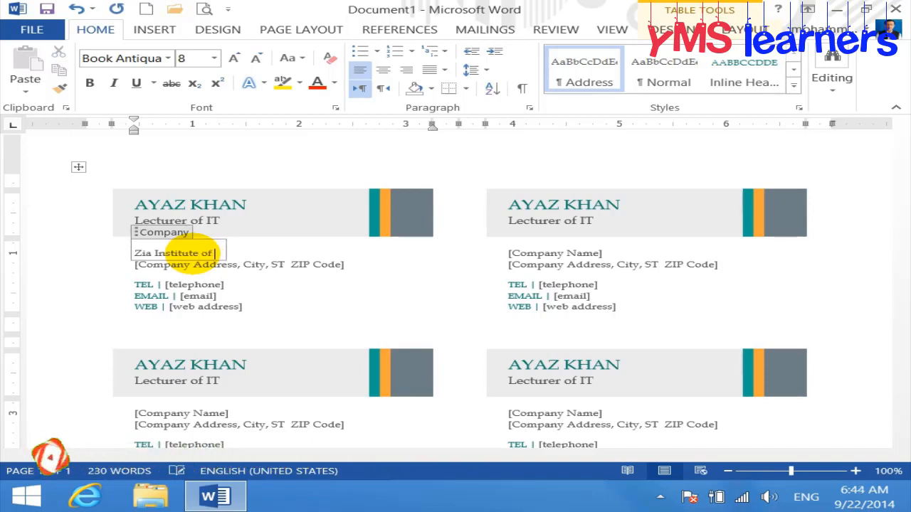
text( Computer Sceic)
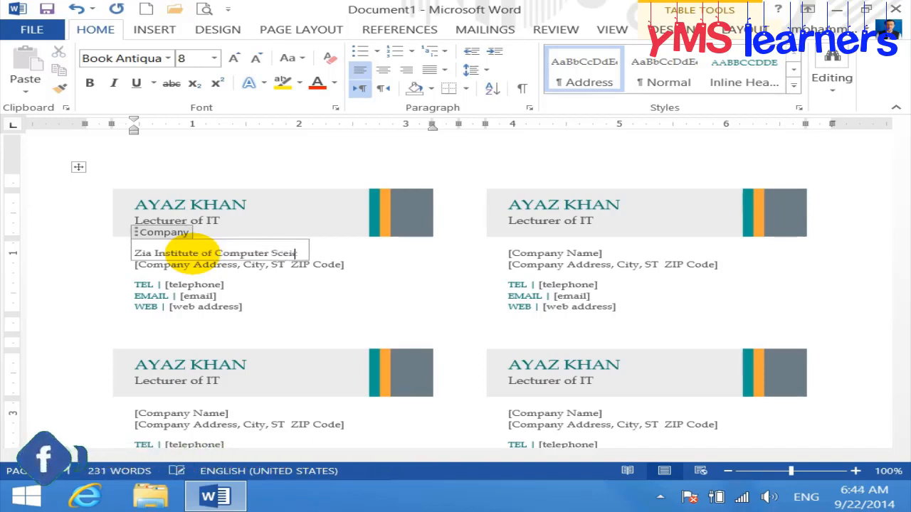
text(e)
key(BackSpace)
key(BackSpace)
key(BackSpace)
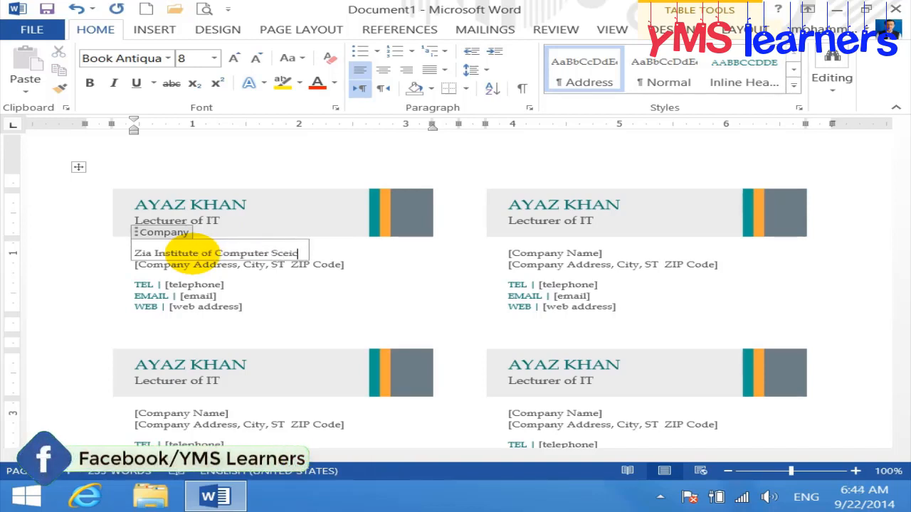
key(BackSpace)
key(BackSpace)
key(BackSpace)
text(iences)
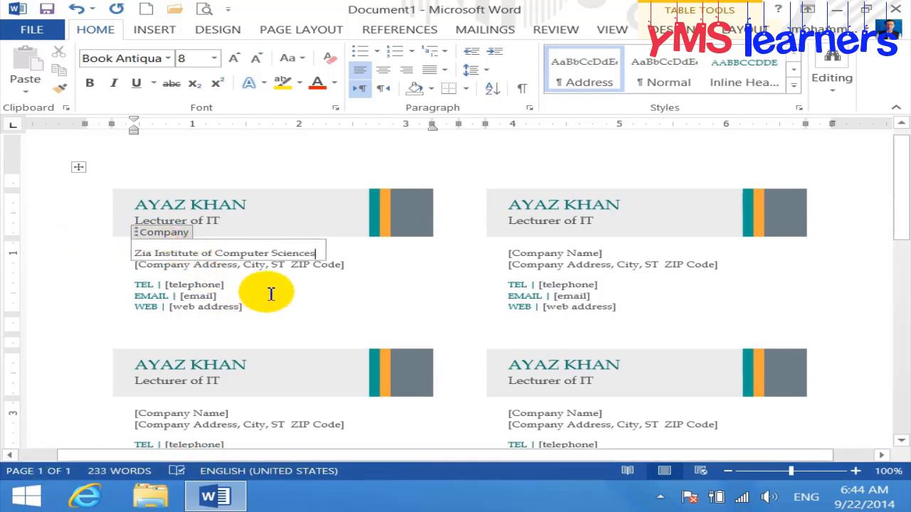
Replace the [Company Address] placeholder with an 'Add:' line giving the company's postal address
click(261, 265)
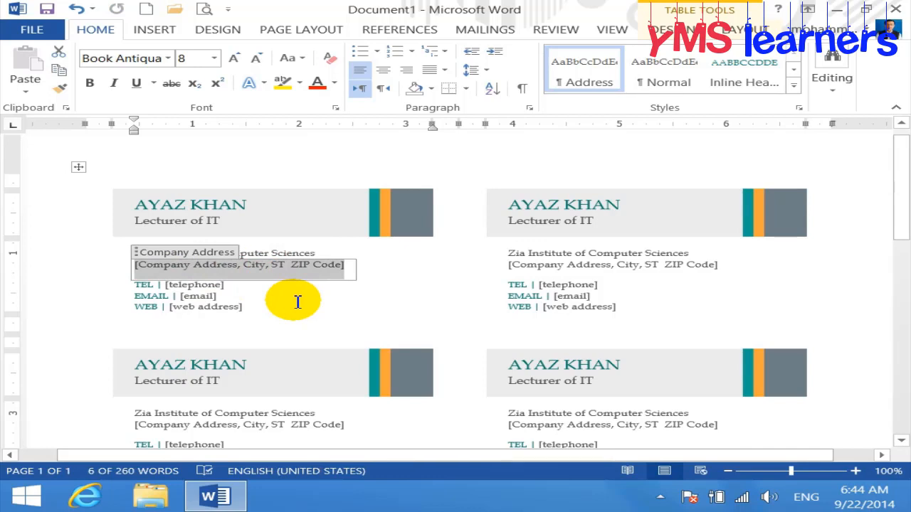
text(Add)
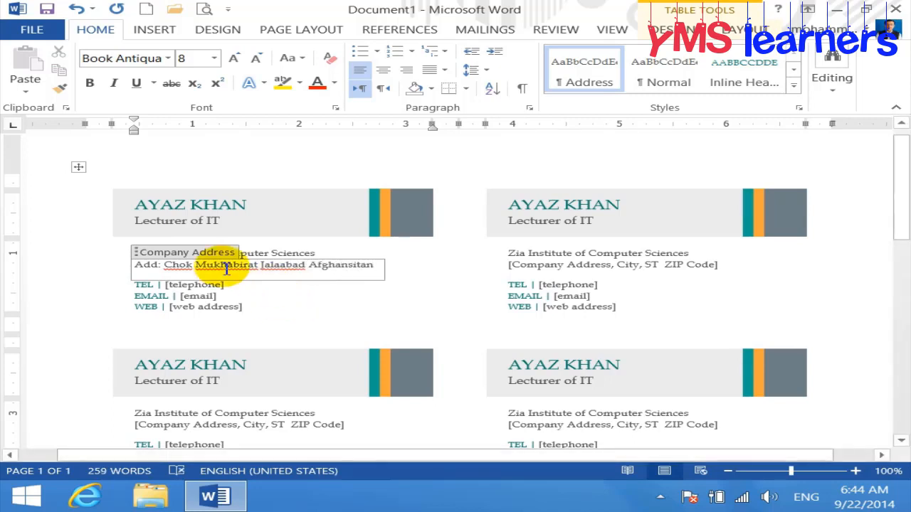
click(200, 288)
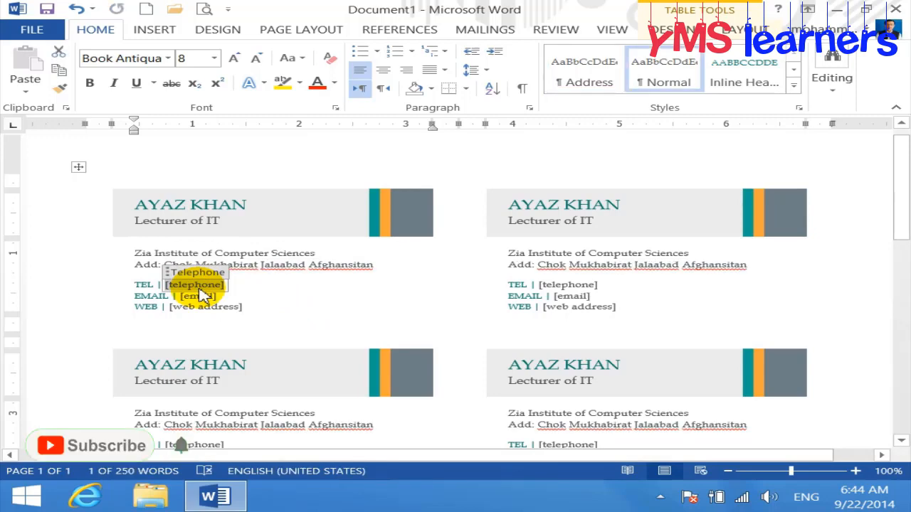
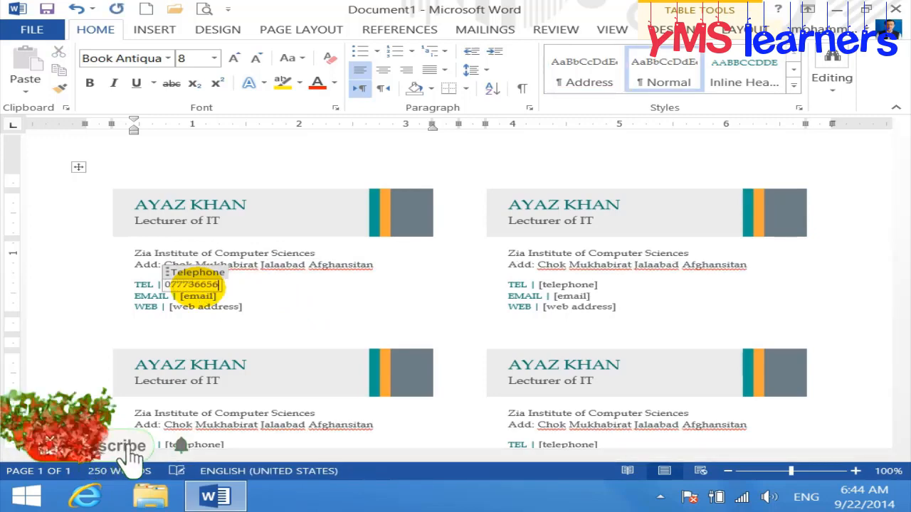
click(209, 297)
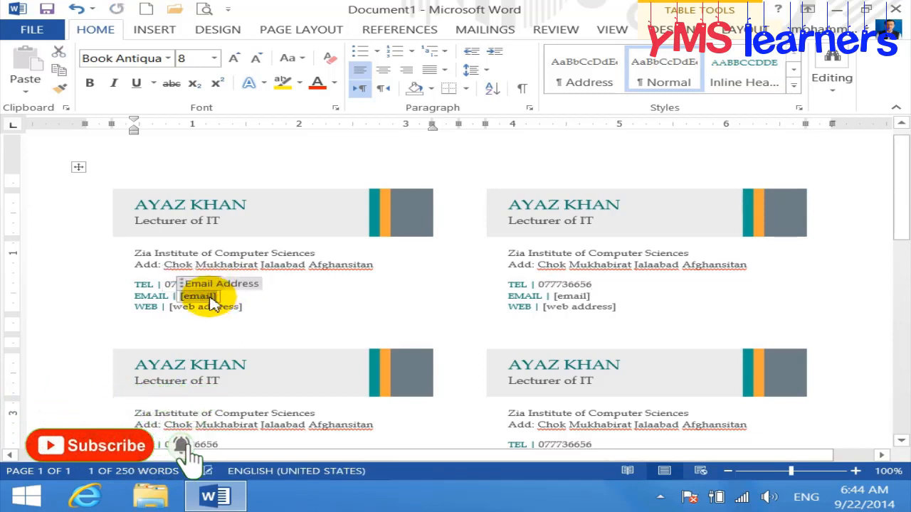
text(mohamma)
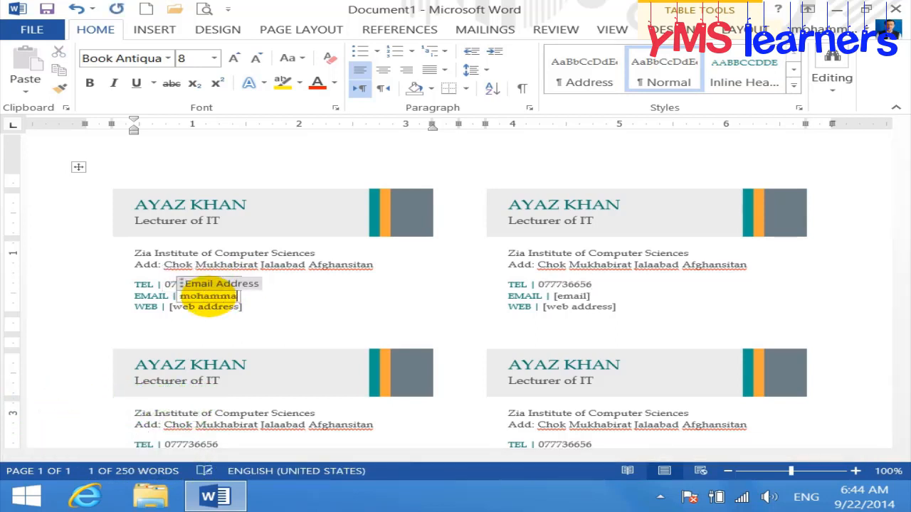
text(ad)
key(BackSpace)
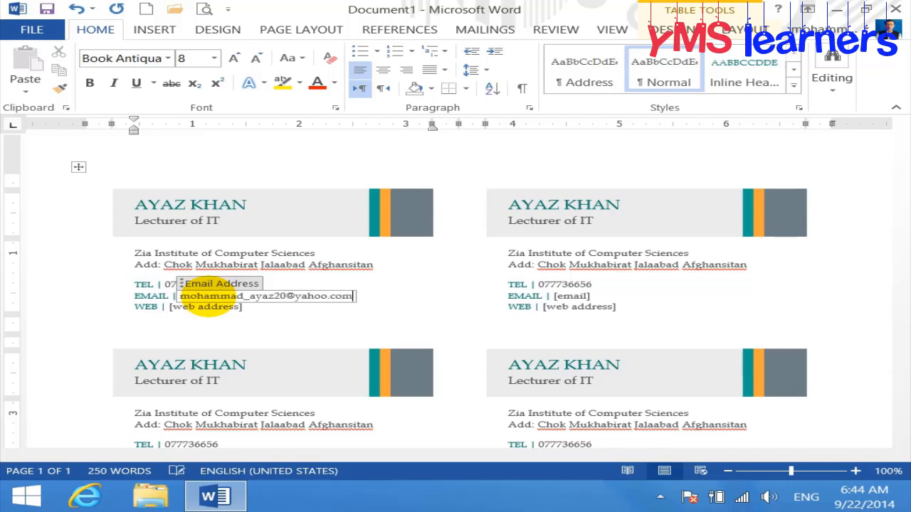
click(210, 306)
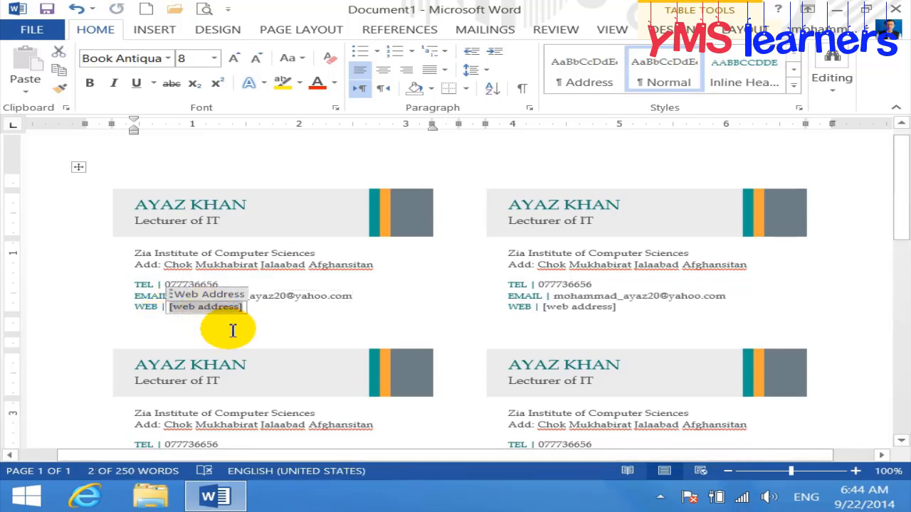
text(www.zics.edu.)
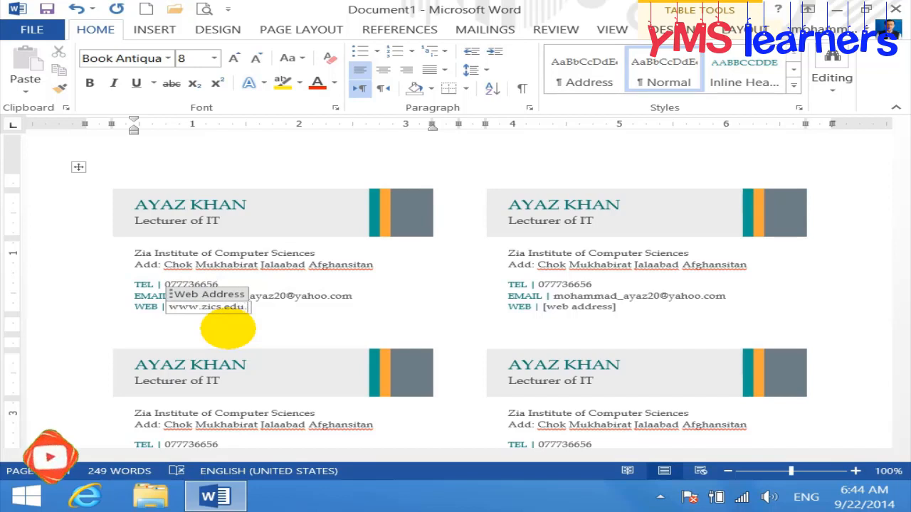
text(af)
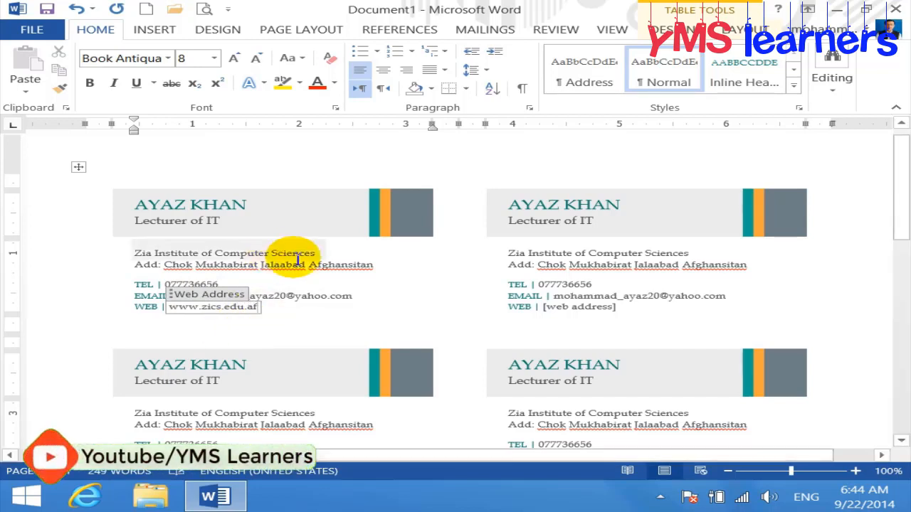
click(317, 331)
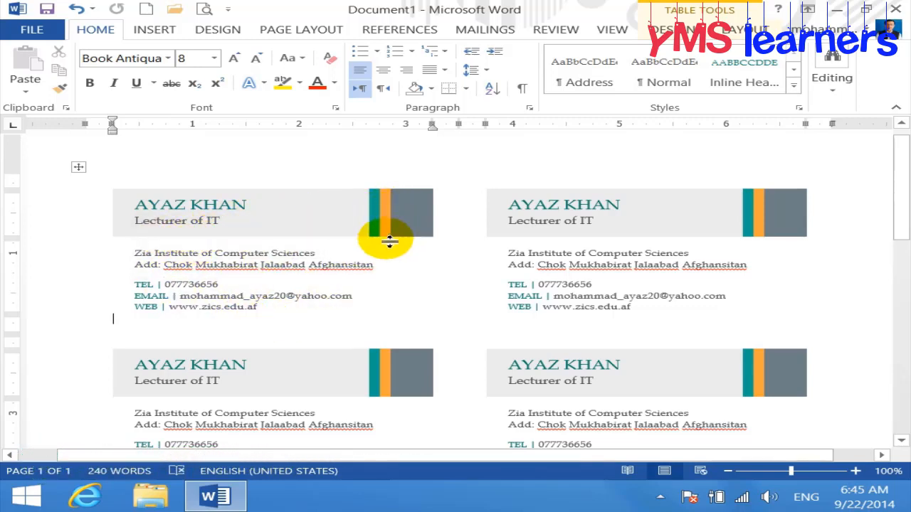
Accept spelling suggestions for three misspelled address words and add one place name to the dictionary
right_click(181, 266)
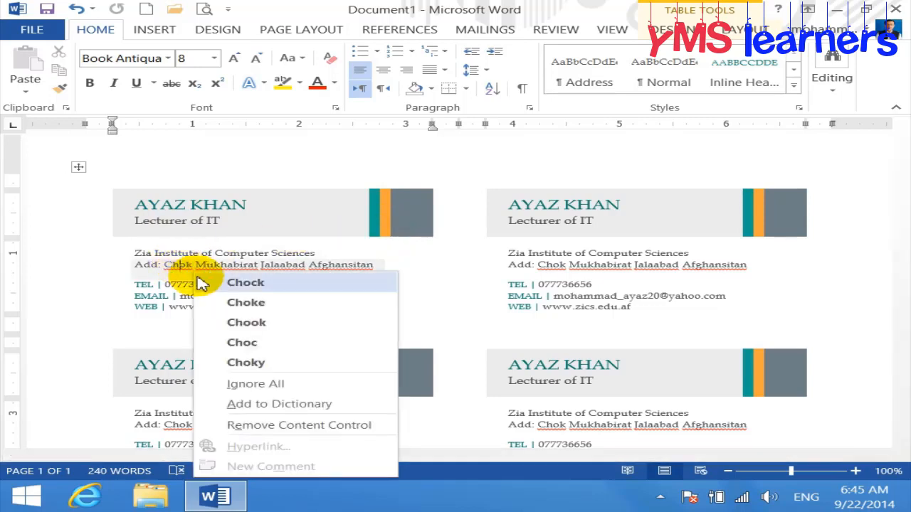
click(235, 282)
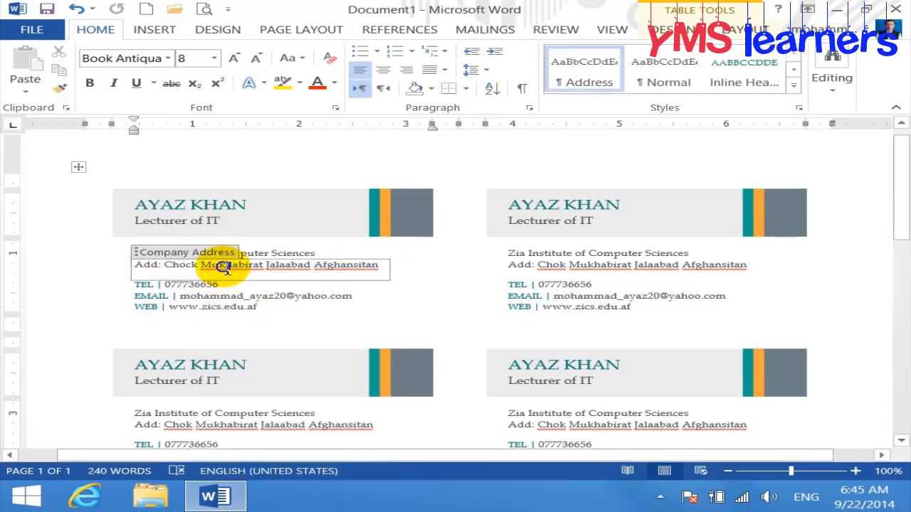
right_click(223, 267)
click(313, 321)
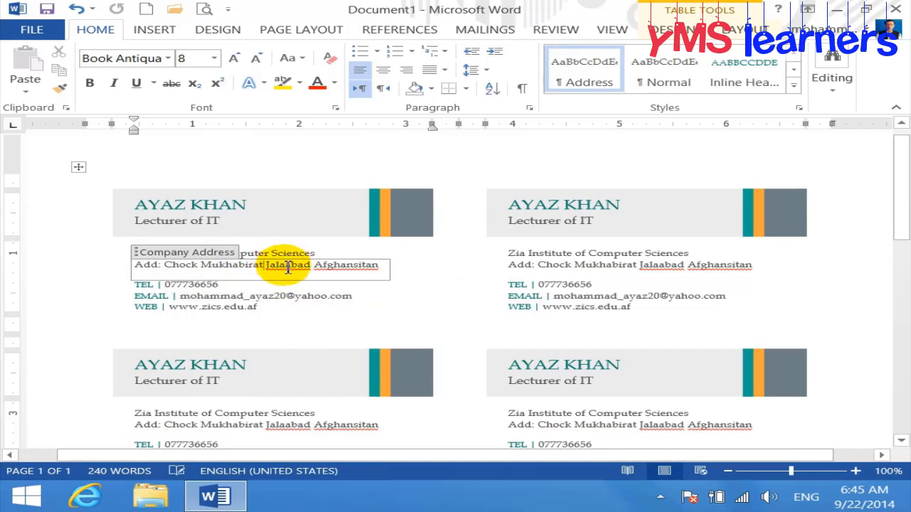
right_click(287, 268)
click(349, 277)
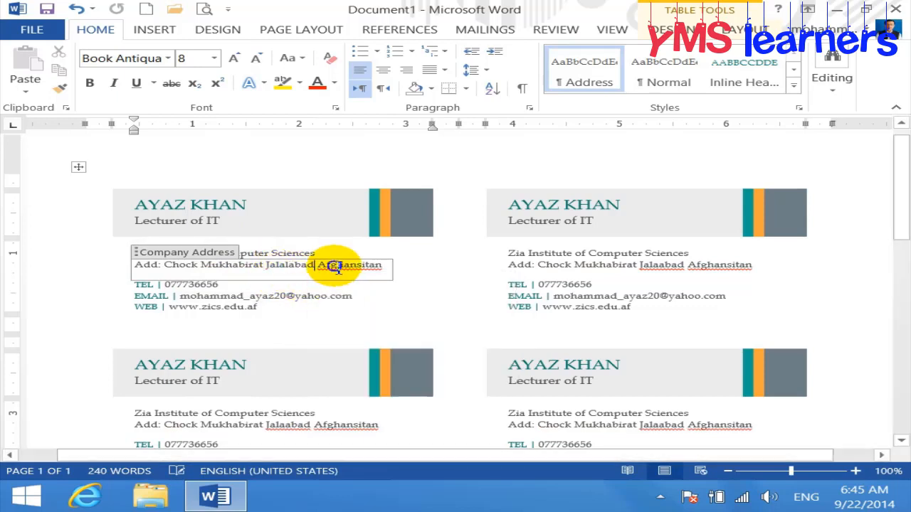
right_click(377, 266)
click(402, 283)
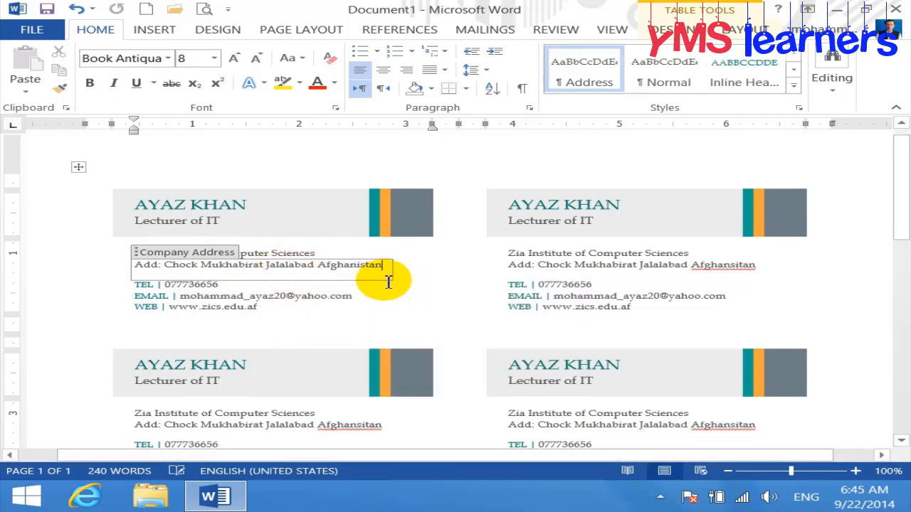
Check the right card's address for spelling options, dismiss them, and deselect the card text
click(720, 264)
right_click(720, 264)
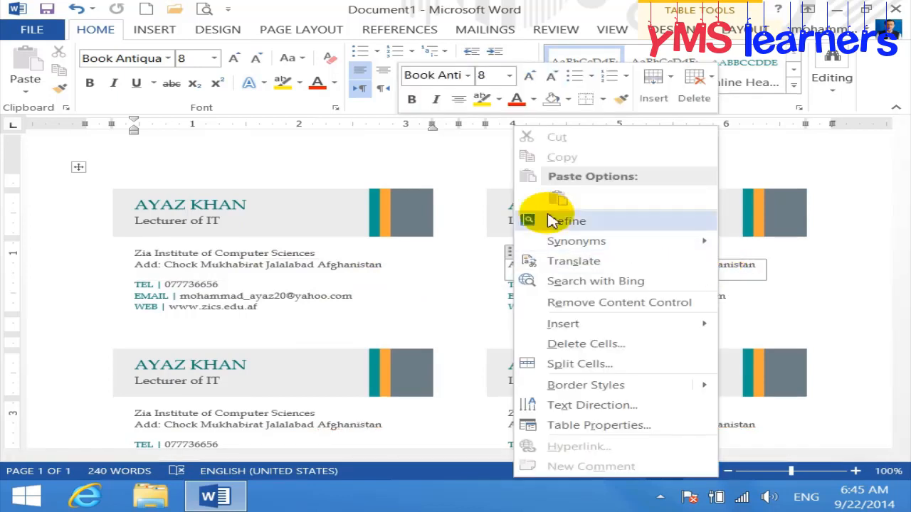
click(398, 285)
click(325, 309)
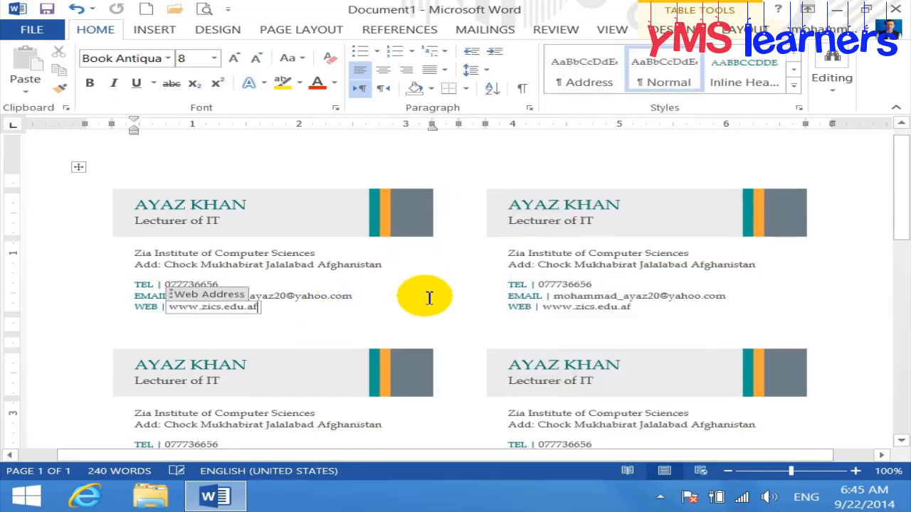
click(890, 272)
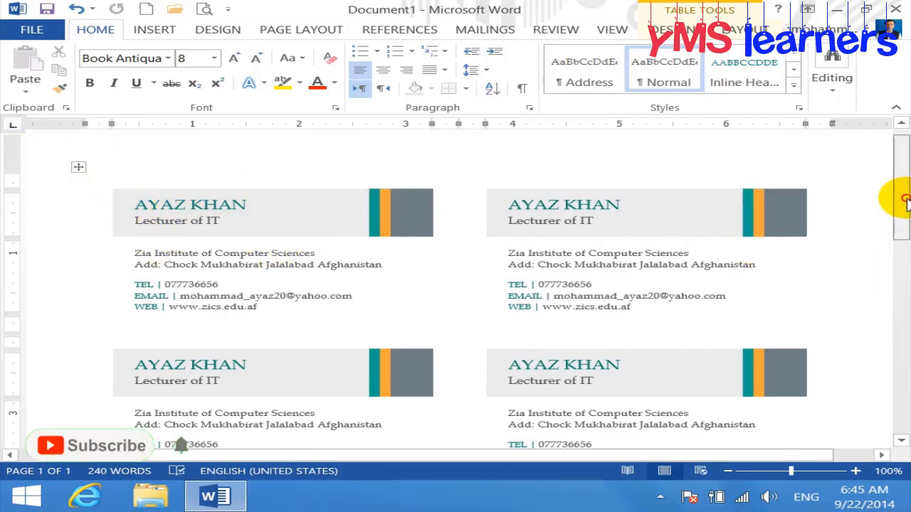
drag(908, 204, 889, 163)
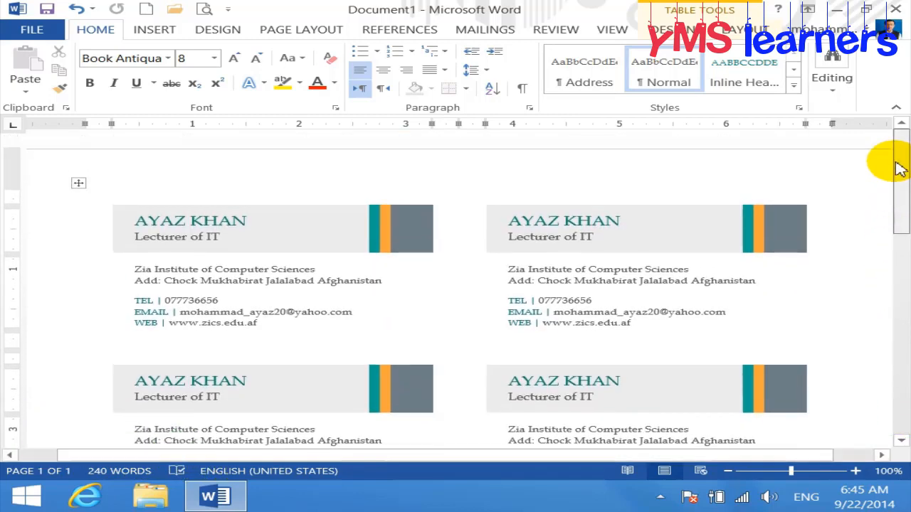
click(206, 12)
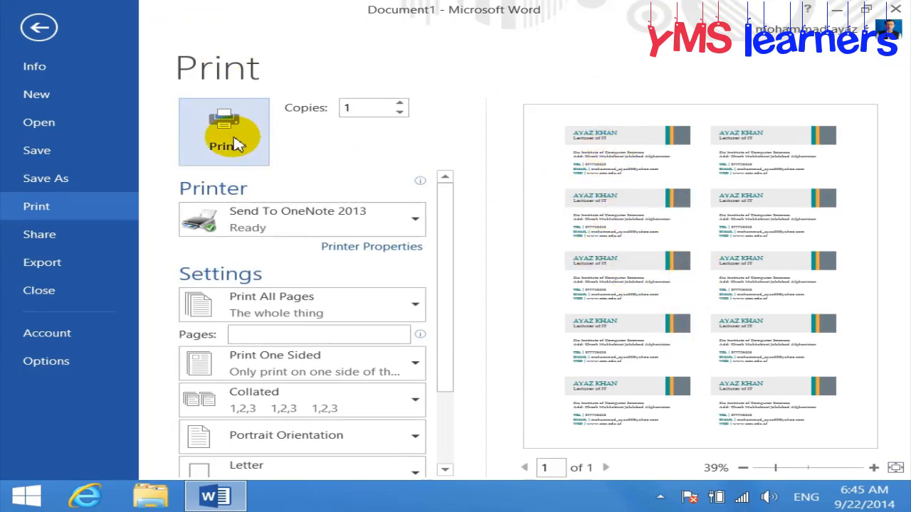
click(28, 31)
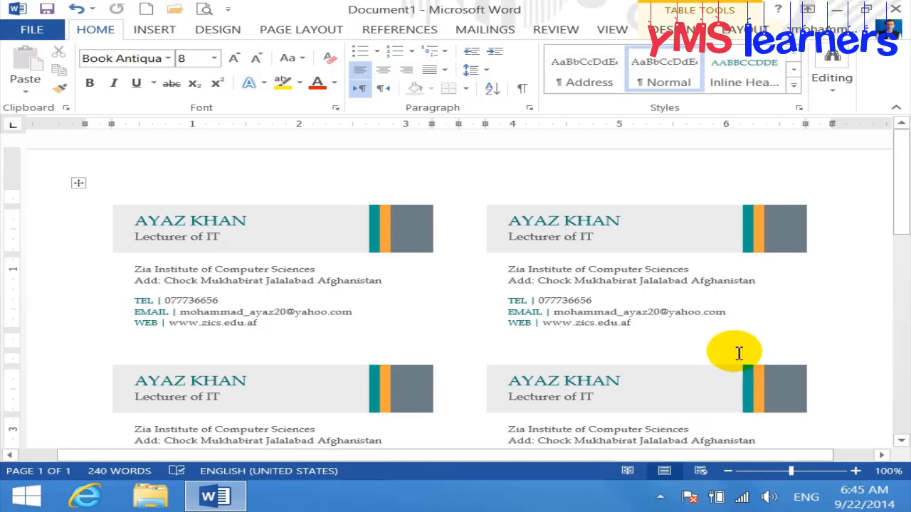
scroll(736, 349, down, 8)
scroll(739, 358, down, 2)
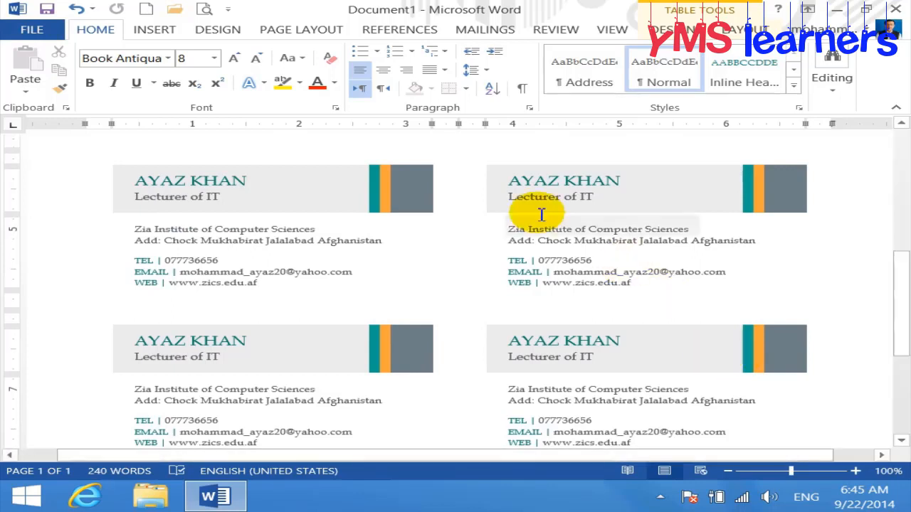
click(412, 198)
scroll(412, 198, up, 1)
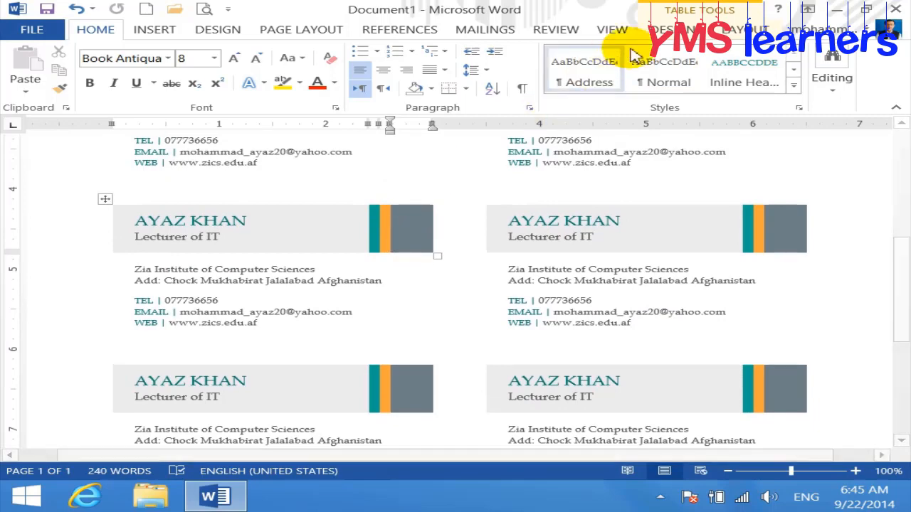
click(665, 32)
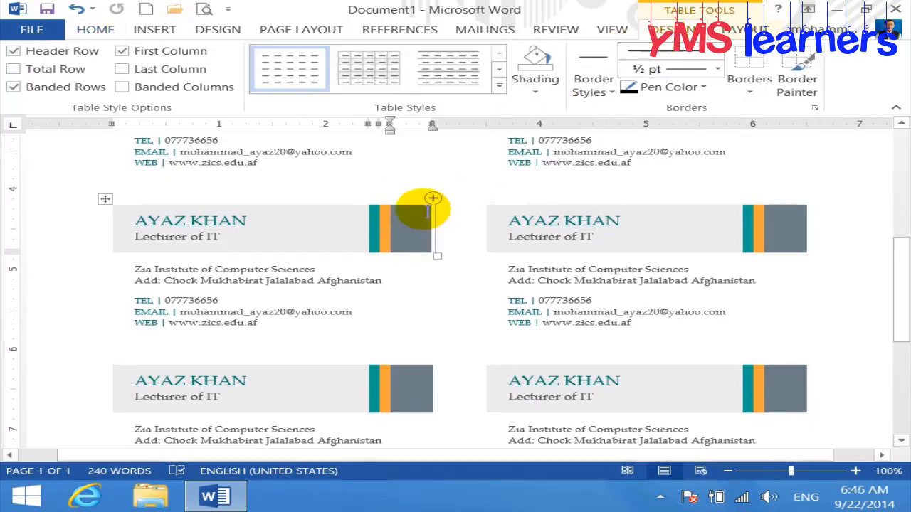
click(498, 85)
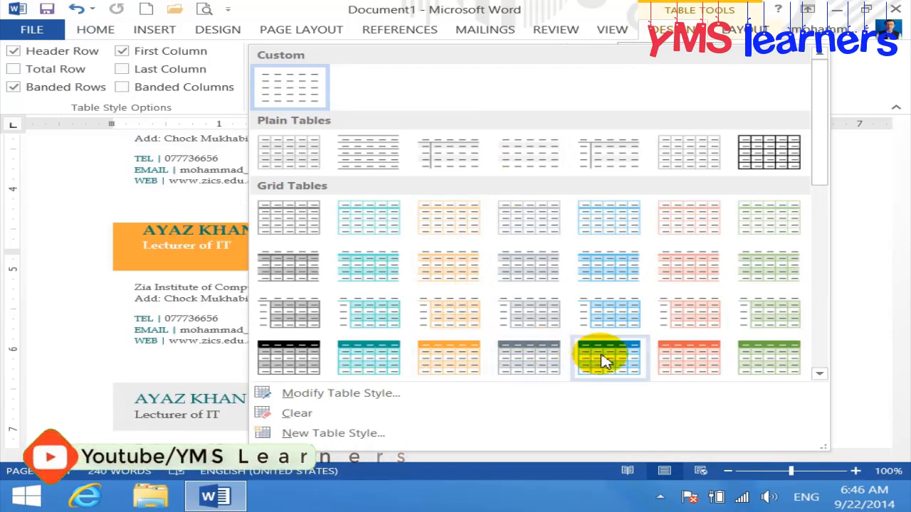
click(472, 360)
scroll(674, 309, up, 1)
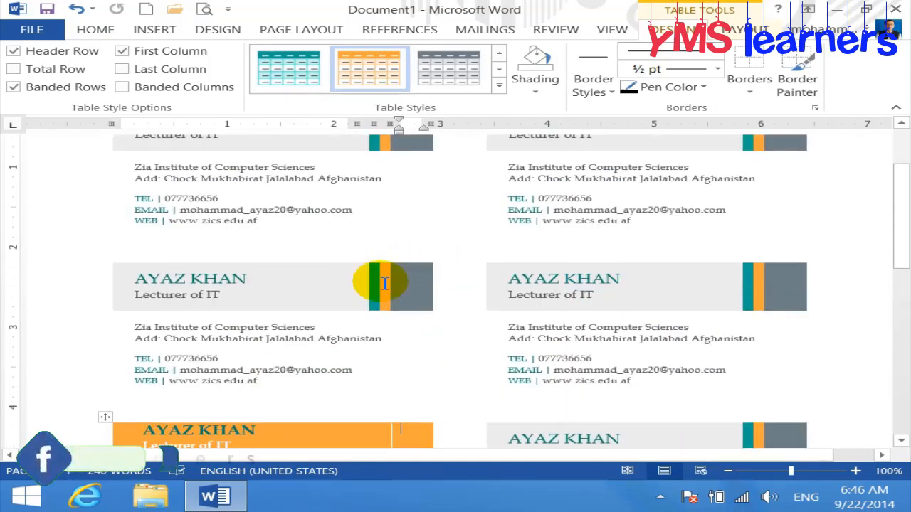
click(387, 285)
scroll(403, 285, up, 3)
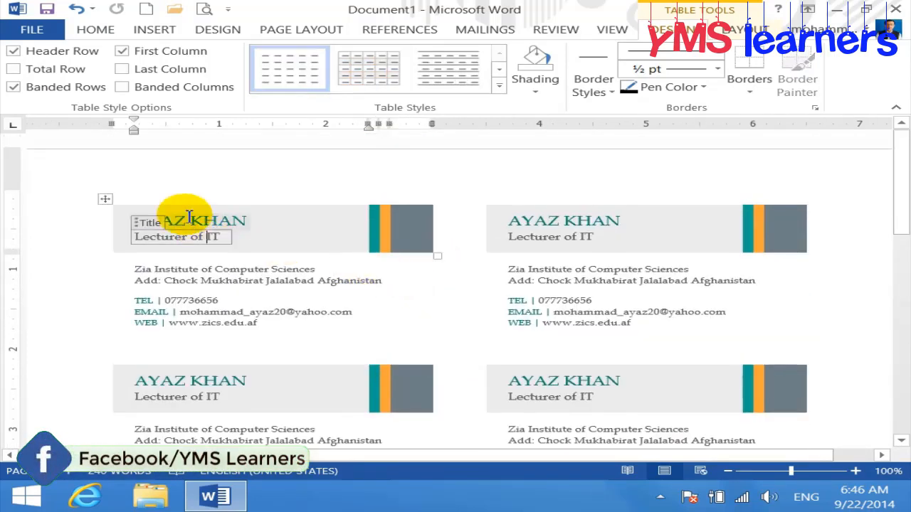
click(102, 198)
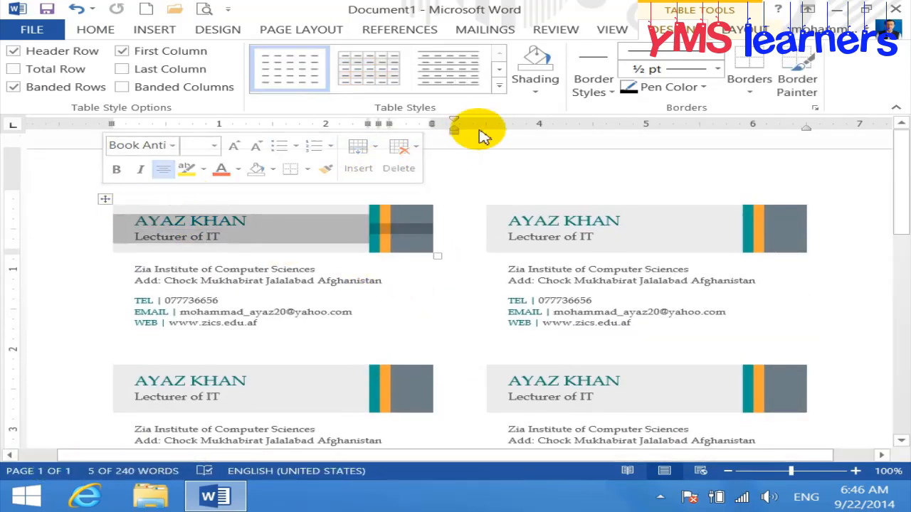
click(497, 88)
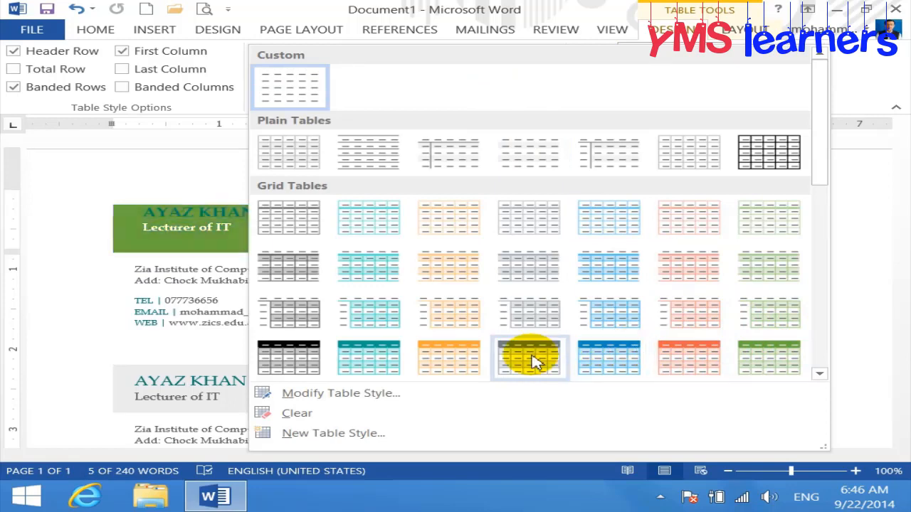
click(879, 202)
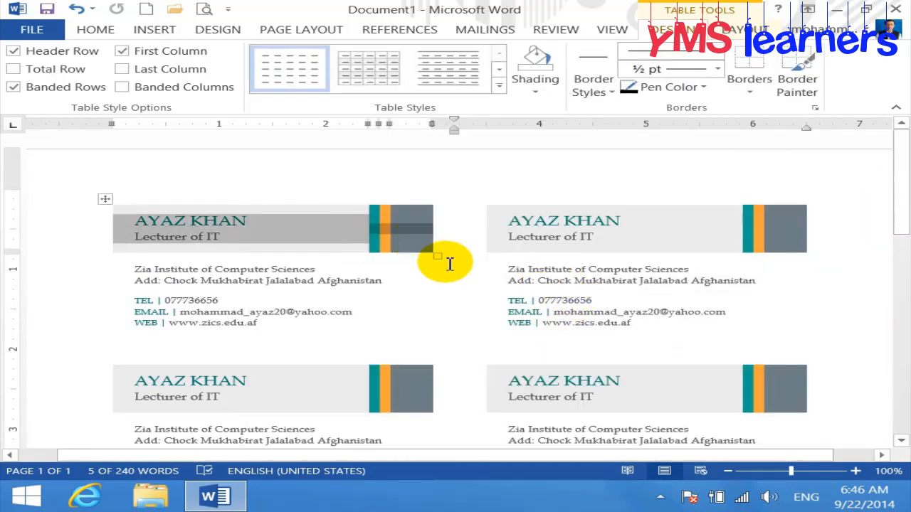
click(378, 303)
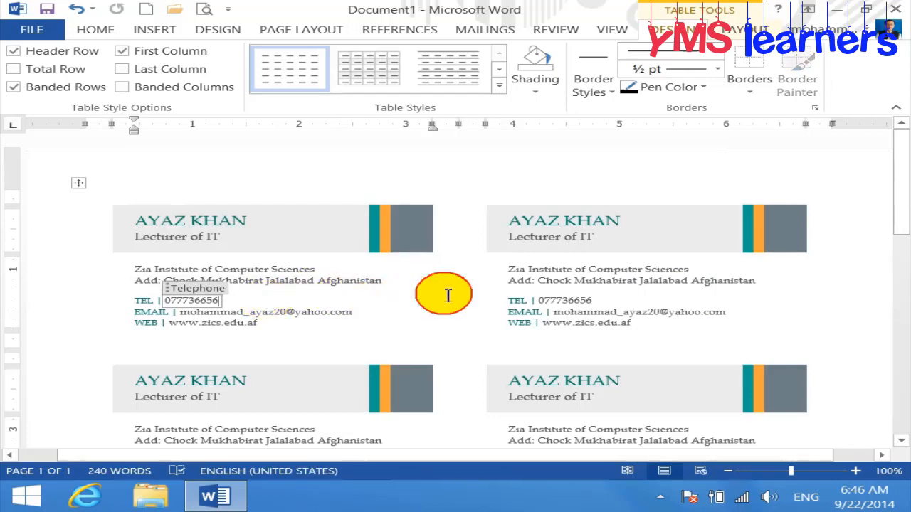
Create a new blank document, Document2, from the Blank document template under File > New
click(883, 187)
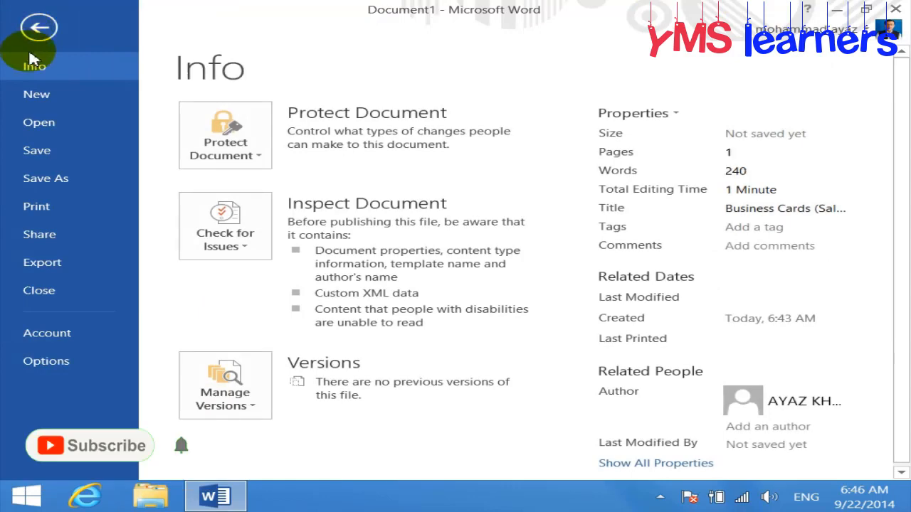
click(45, 95)
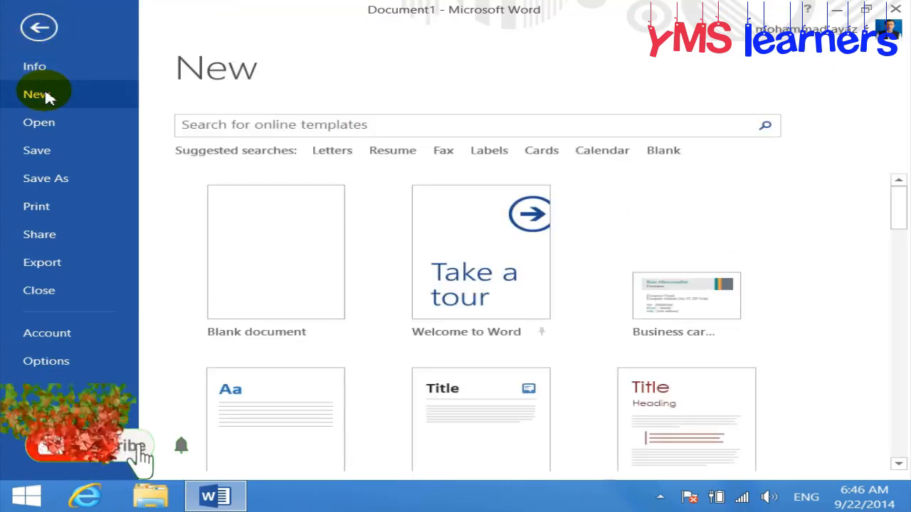
drag(897, 198, 895, 179)
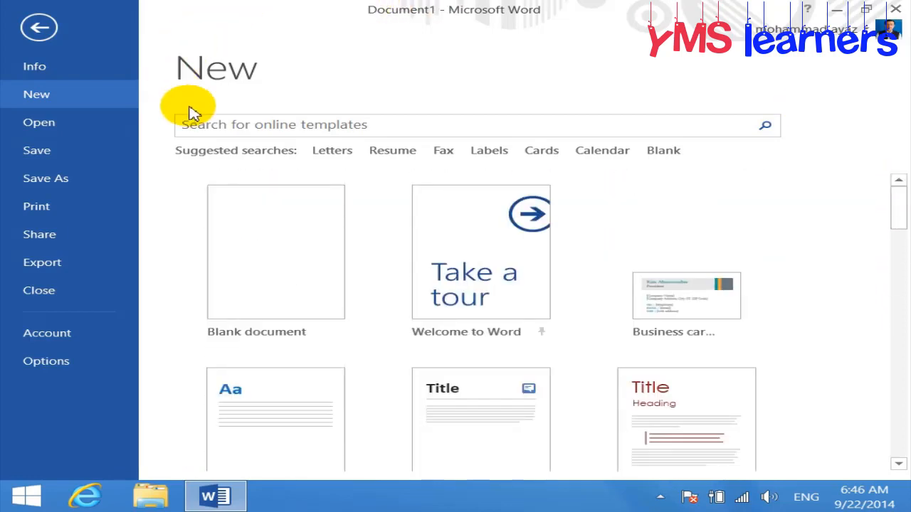
click(277, 276)
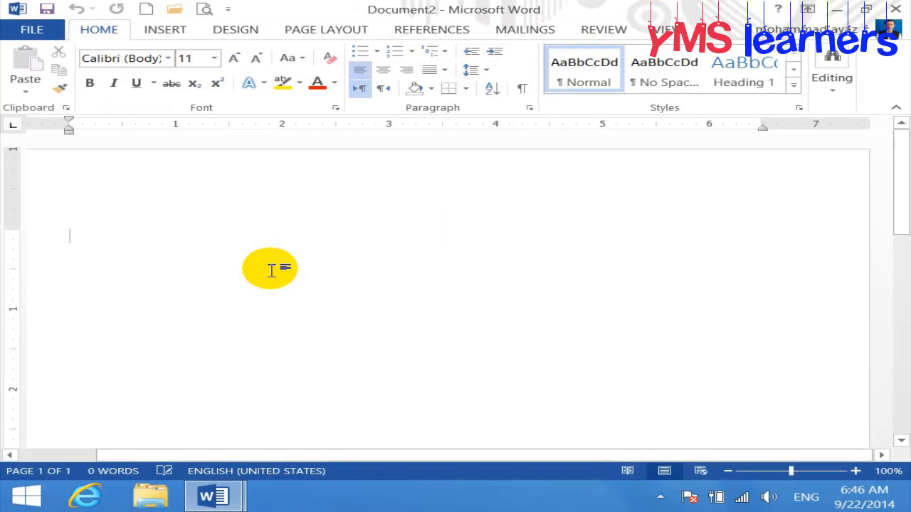
Zoom the blank Document2 view out from 100% to 80%
scroll(274, 271, down, 2)
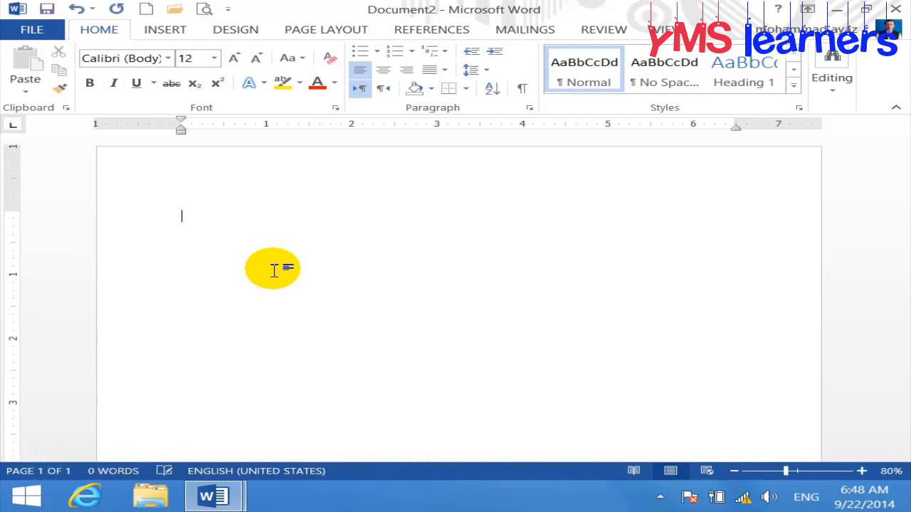
Set the blank document's font size to 25 using Ctrl+] and Ctrl+[
key(ctrl+bracketright)
key(ctrl+bracketright)
key(ctrl+bracketright)
key(ctrl+bracketright)
key(ctrl+bracketright)
key(ctrl+bracketright)
key(ctrl+bracketright)
key(ctrl+bracketright)
key(ctrl+bracketright)
key(ctrl+bracketright)
key(ctrl+bracketright)
key(ctrl+bracketright)
key(ctrl+bracketright)
key(ctrl+bracketright)
key(ctrl+bracketright)
key(ctrl+bracketright)
key(ctrl+bracketleft)
key(ctrl+bracketleft)
key(ctrl+bracketleft)
key(ctrl+bracketright)
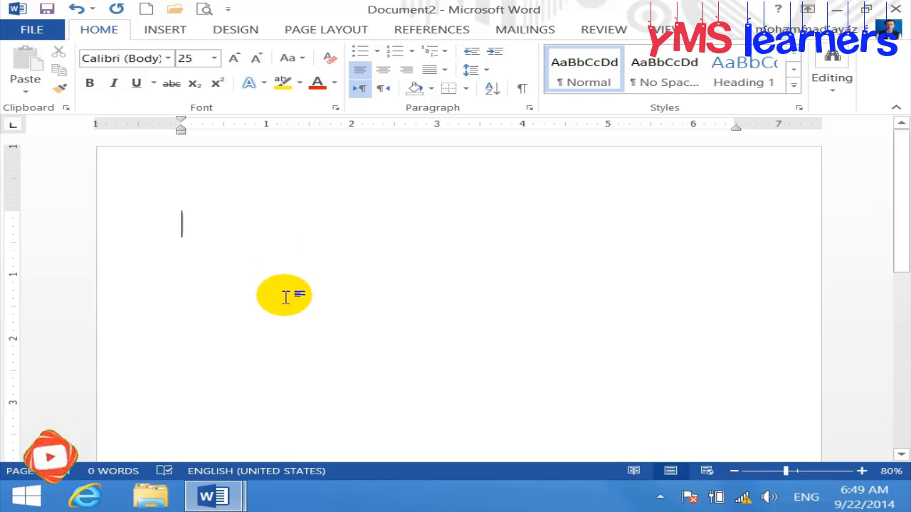
Type the title 'interface/ Enviroments of ms Word:' and start a new line below it
text(interf)
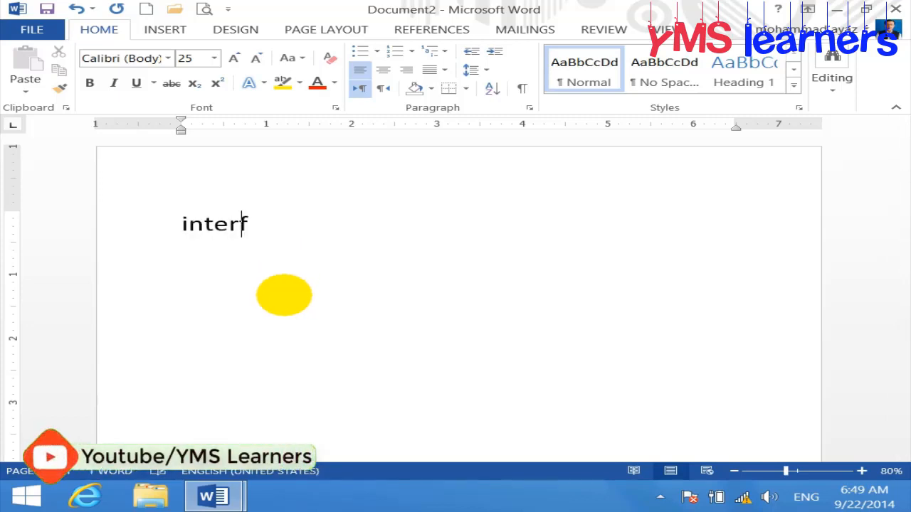
text(ace)
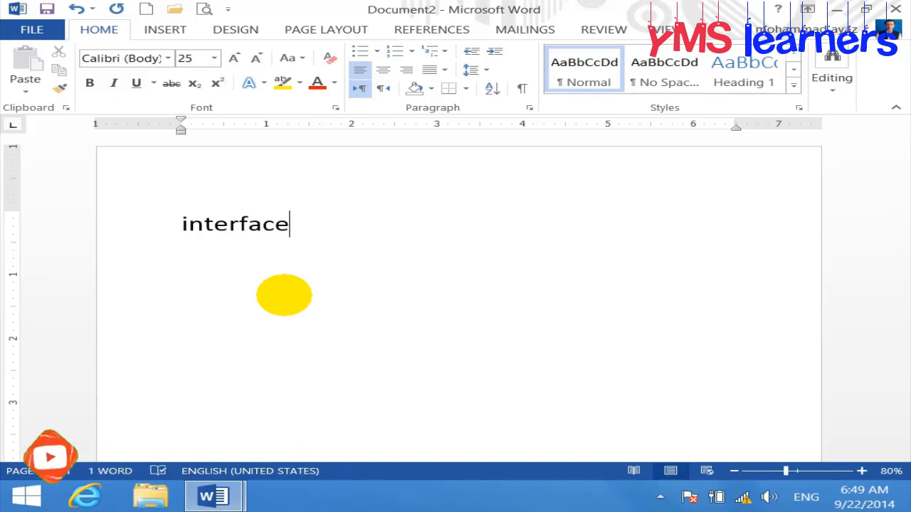
text(/ Envi)
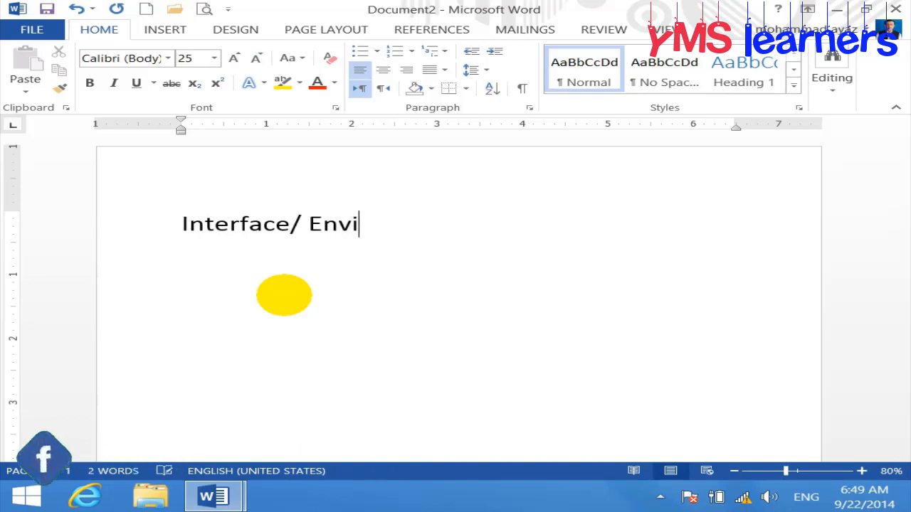
text(roments)
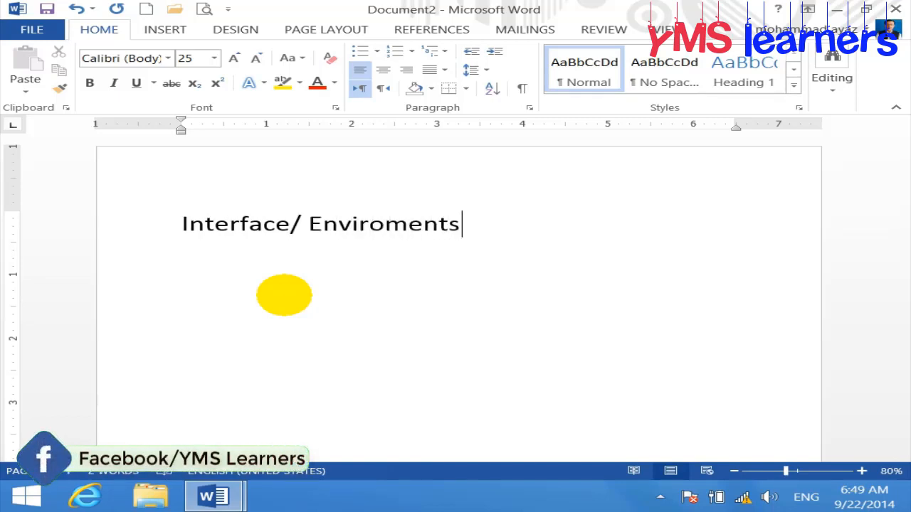
text( of ms W)
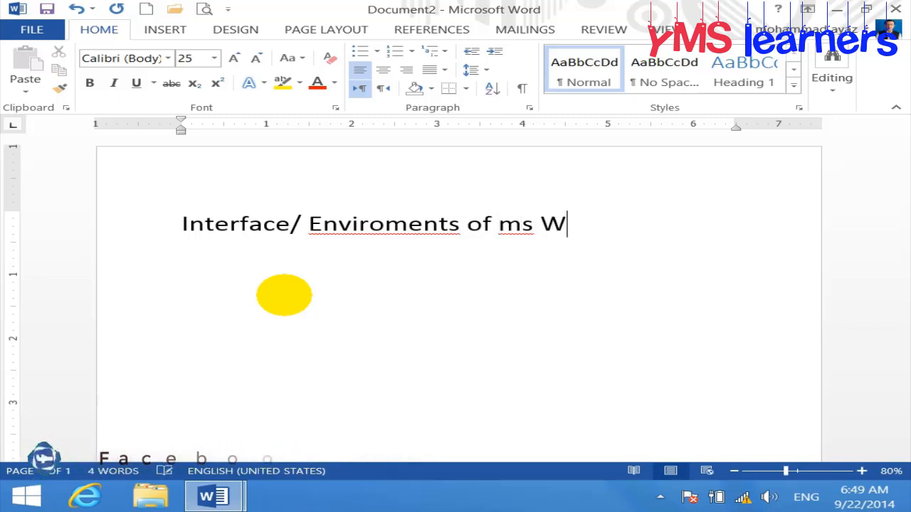
text(ord:)
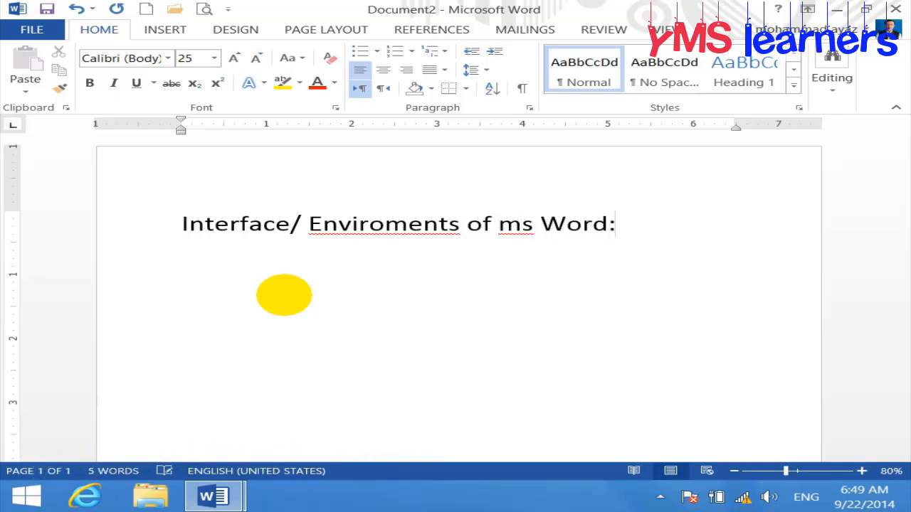
key(Return)
drag(643, 228, 4, 194)
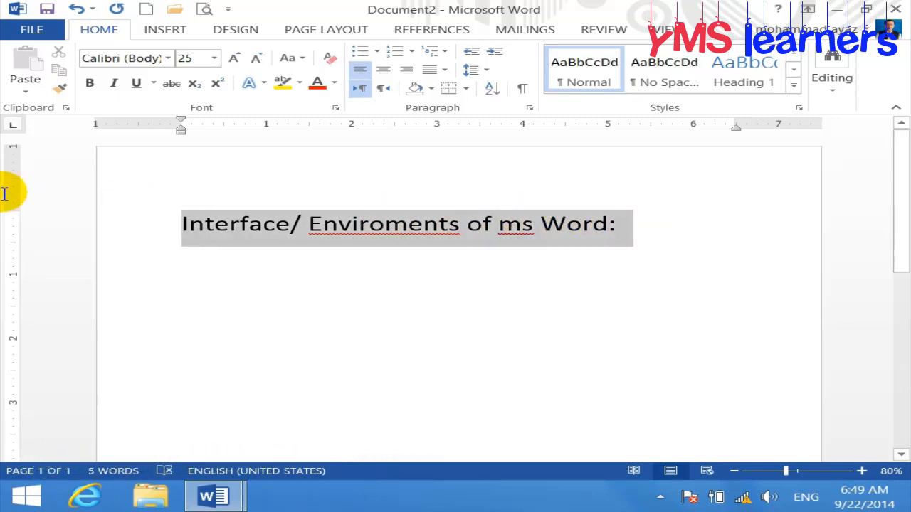
key(shift+F3)
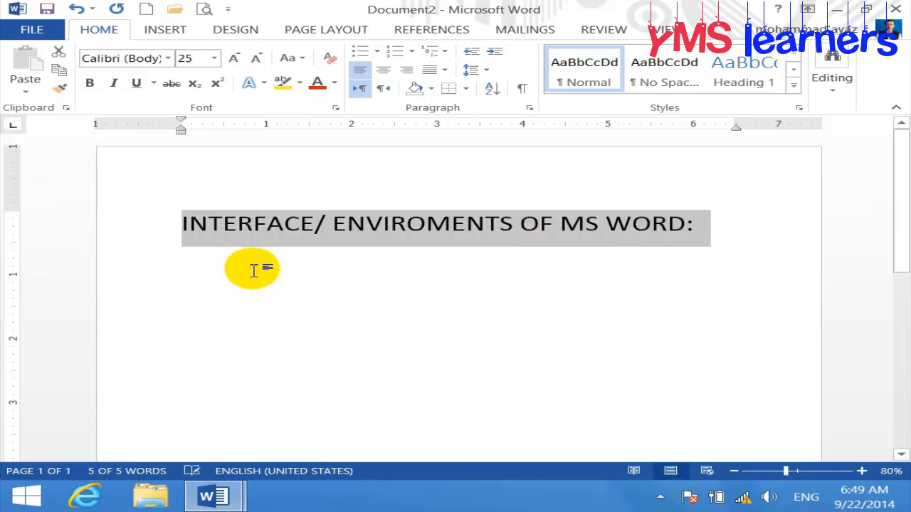
key(ctrl+b)
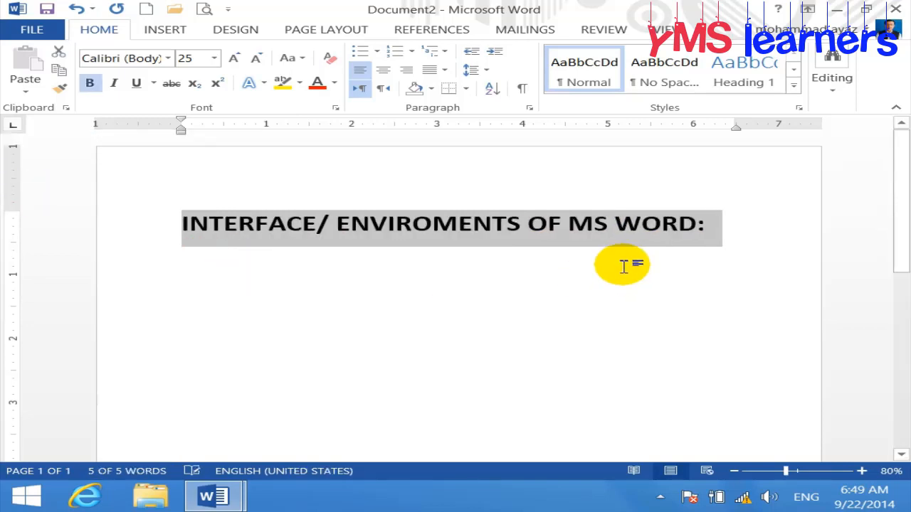
click(623, 266)
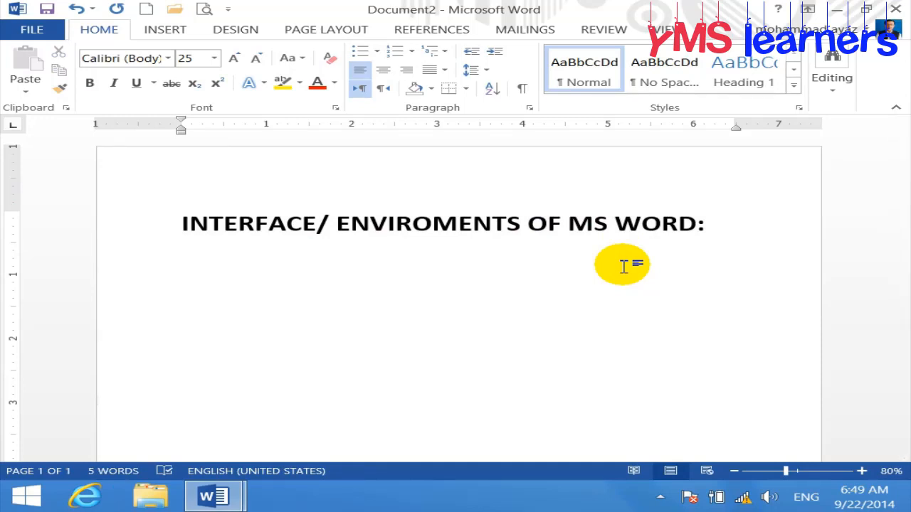
key(ctrl+z)
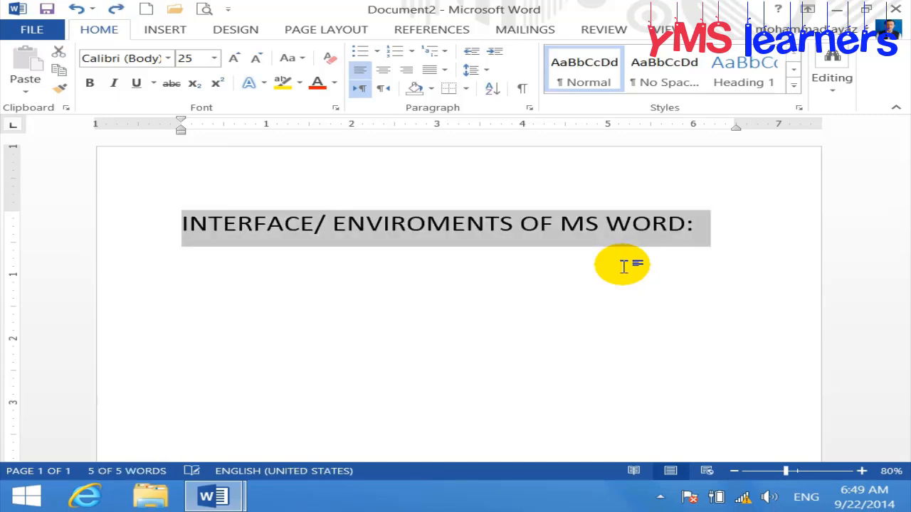
click(469, 251)
Correct 'Enviroments' to 'Environments', then make the title UPPERCASE and bold
right_click(396, 227)
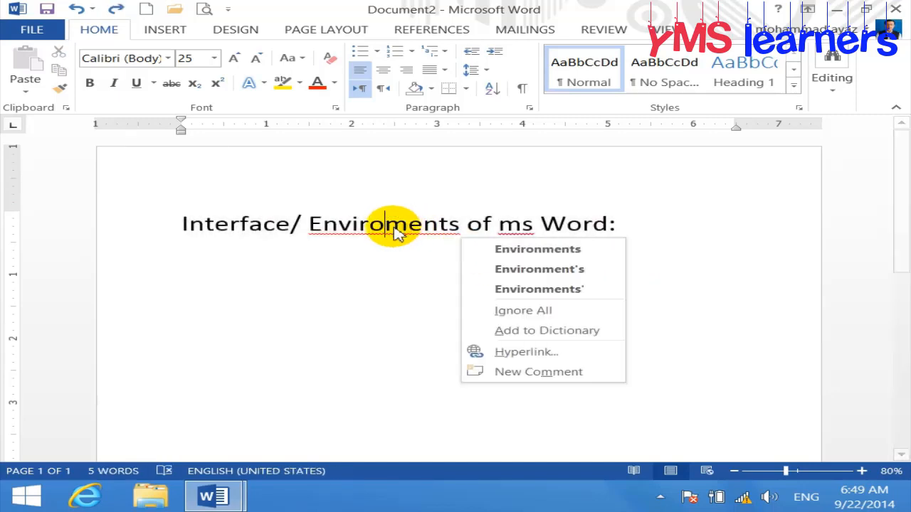
click(507, 251)
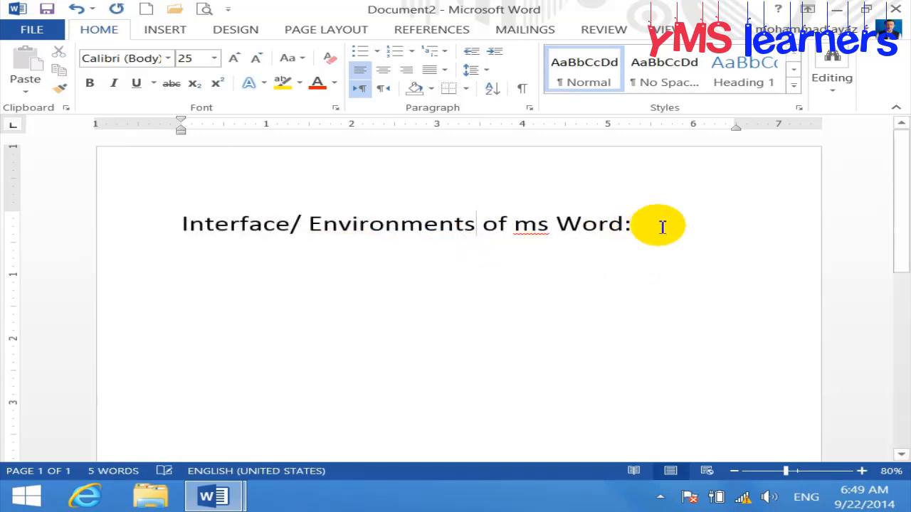
drag(657, 224, 158, 224)
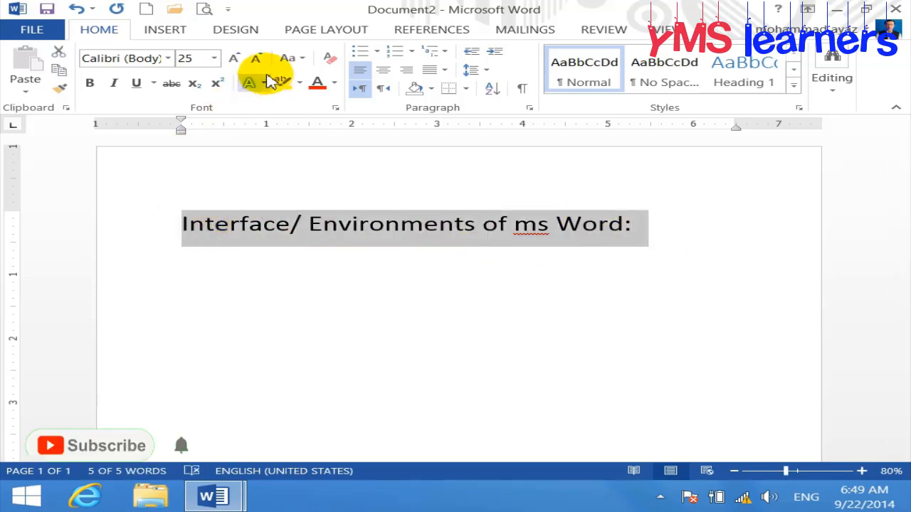
click(290, 58)
click(347, 116)
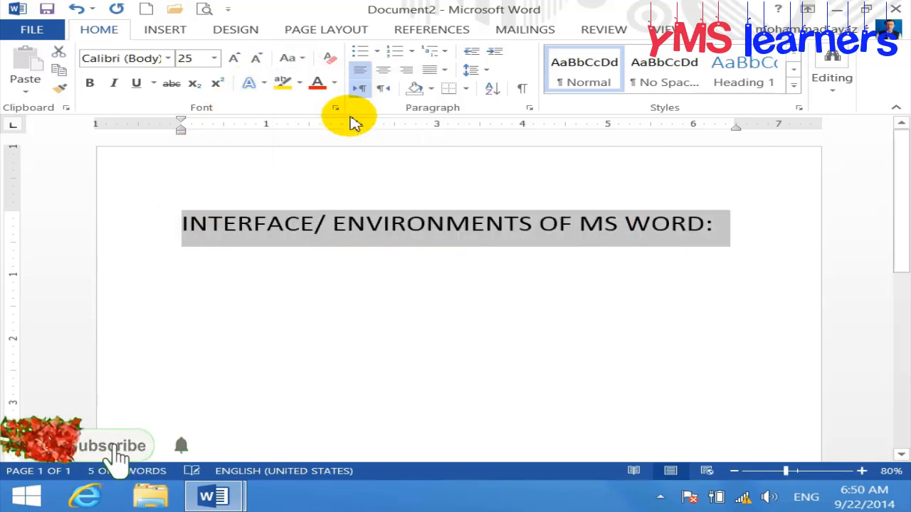
key(ctrl+b)
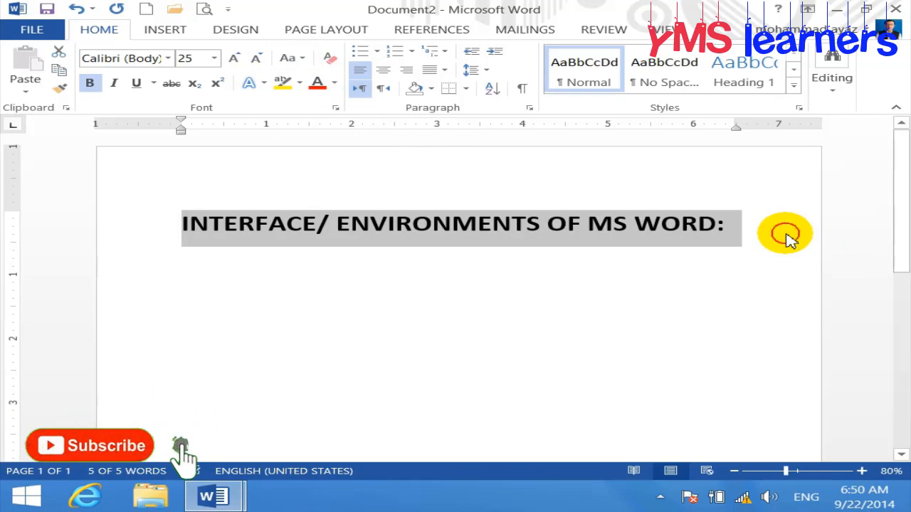
click(786, 238)
Rule off the title with ===, then type 'title Bar' as list item 1 and start item 2
text(===)
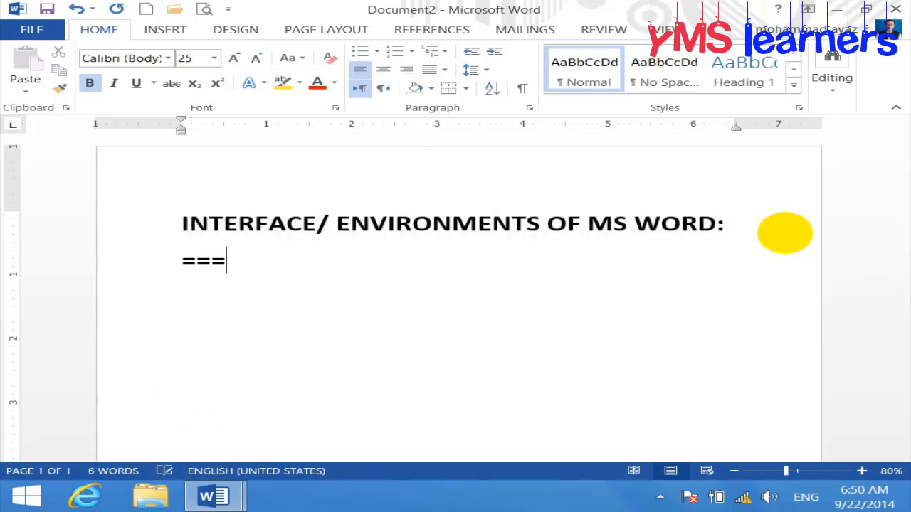
key(Return)
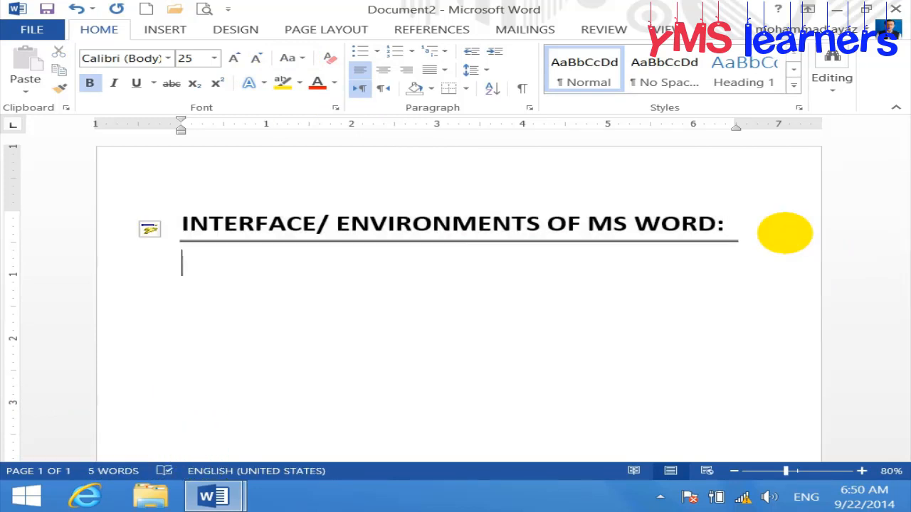
key(ctrl+b)
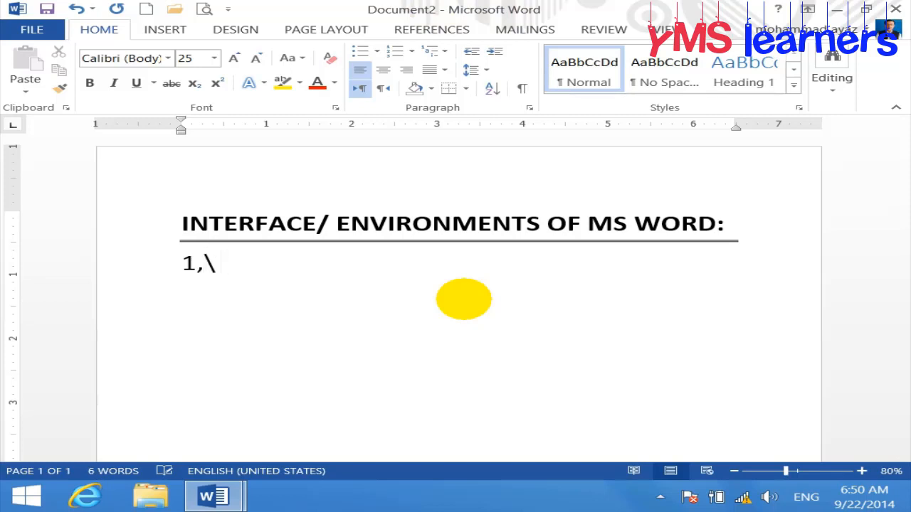
text(t)
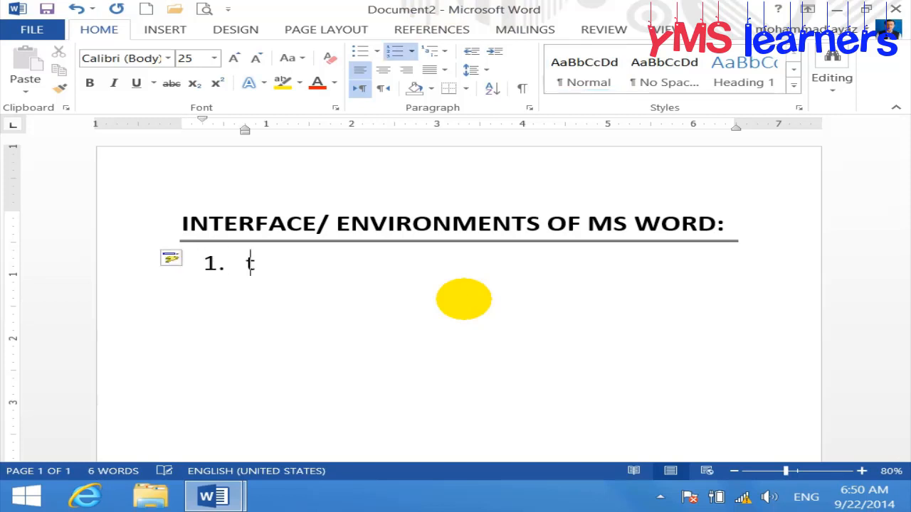
text(itle Bar)
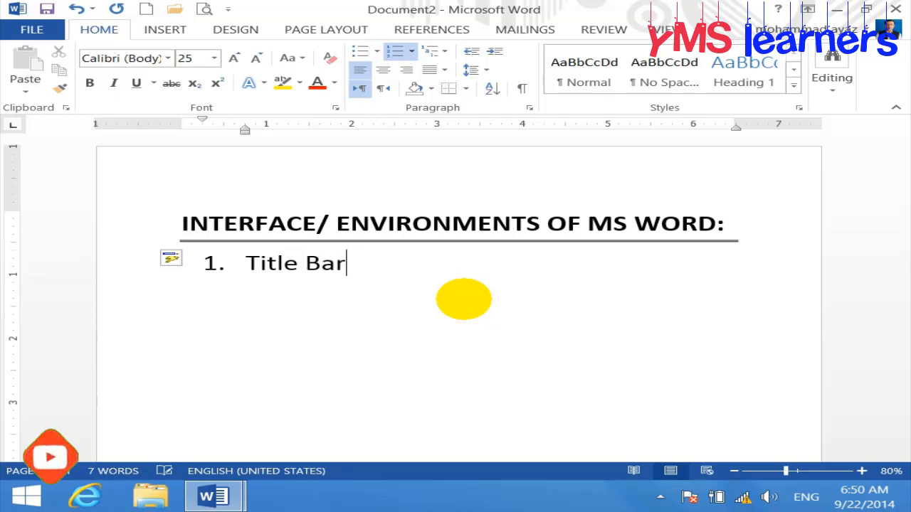
key(Return)
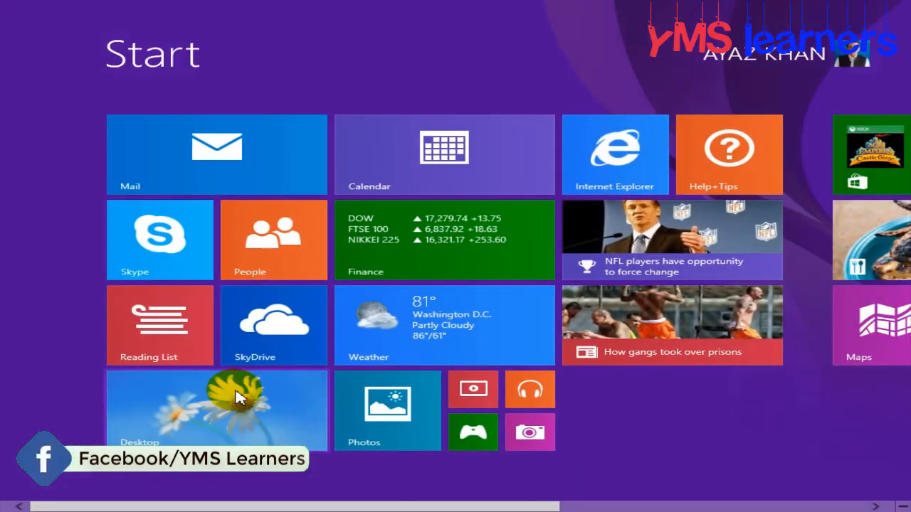
Open Snipping Tool with a 'sni' search and snip Word's title area
text(snipping Tool)
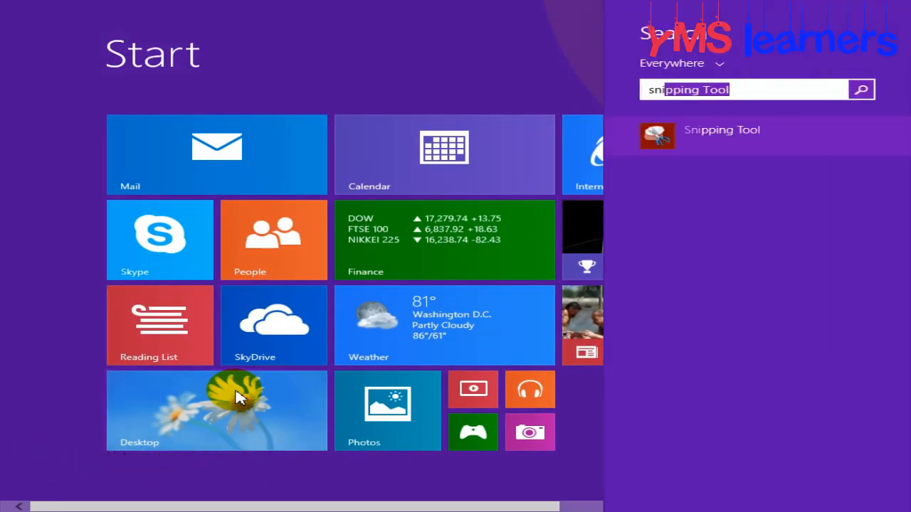
key(Return)
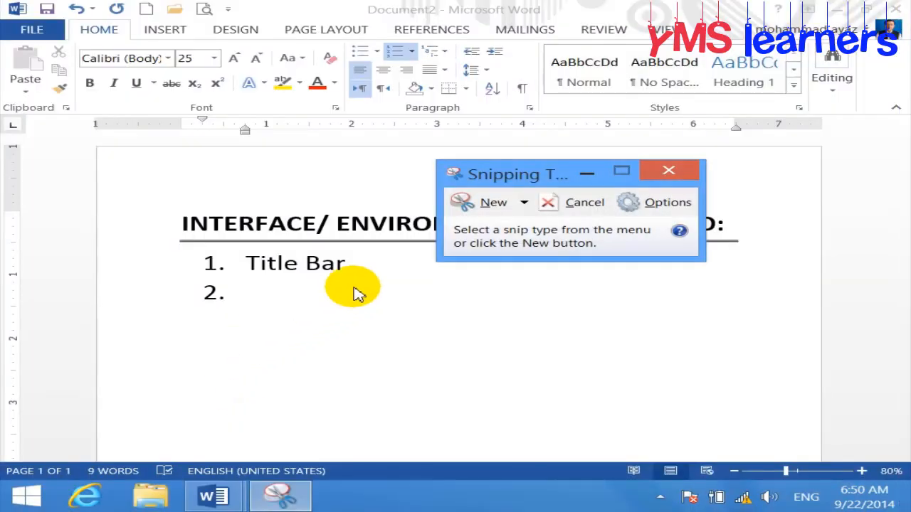
click(479, 204)
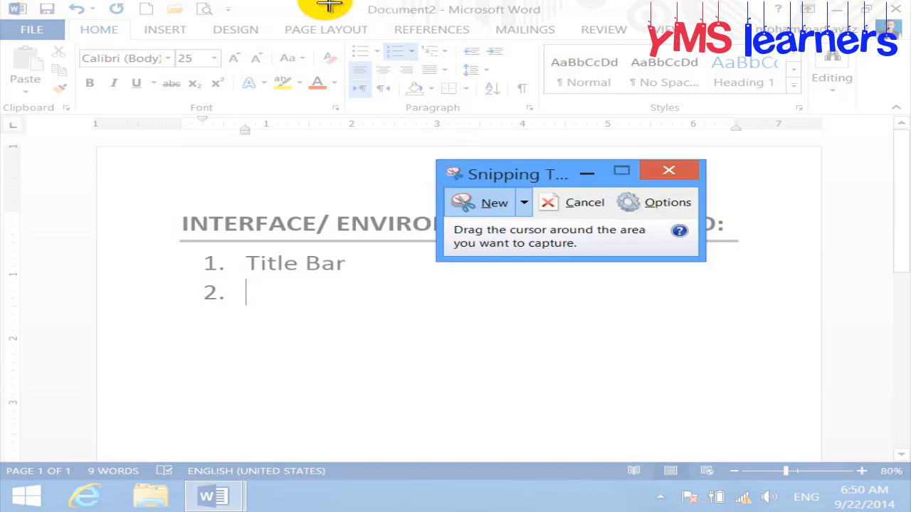
drag(331, 2, 577, 24)
Reposition Snipping Tool, draw a blue check on the snip, and minimise it
drag(502, 26, 582, 171)
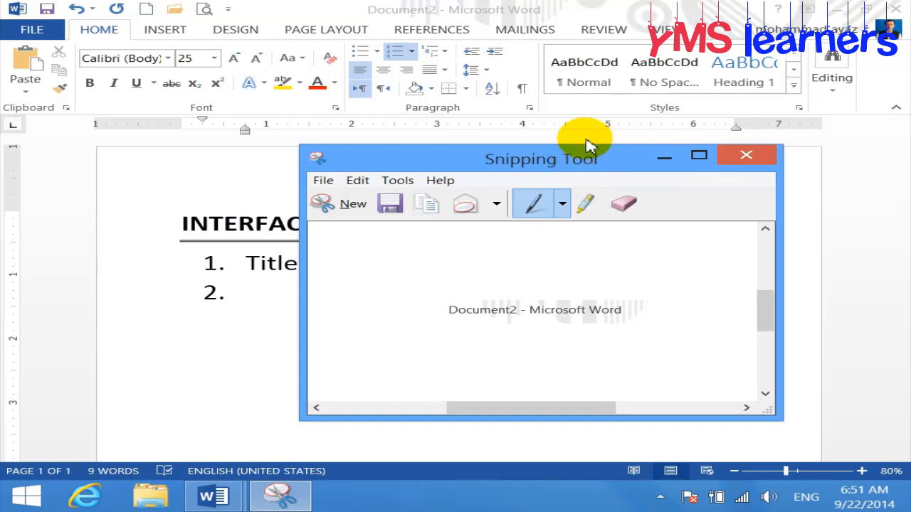
drag(576, 167, 541, 92)
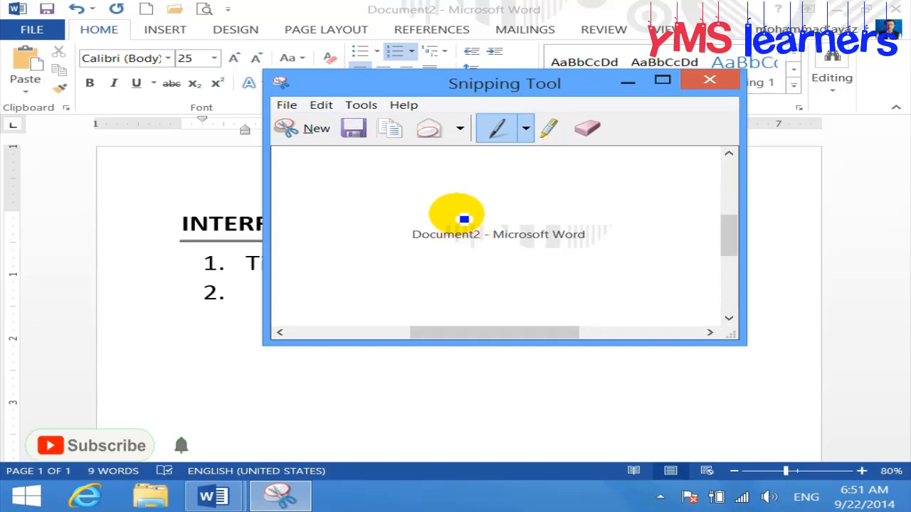
mouse_move(458, 215)
mouse_down()
mouse_move(513, 210)
mouse_move(568, 186)
mouse_up()
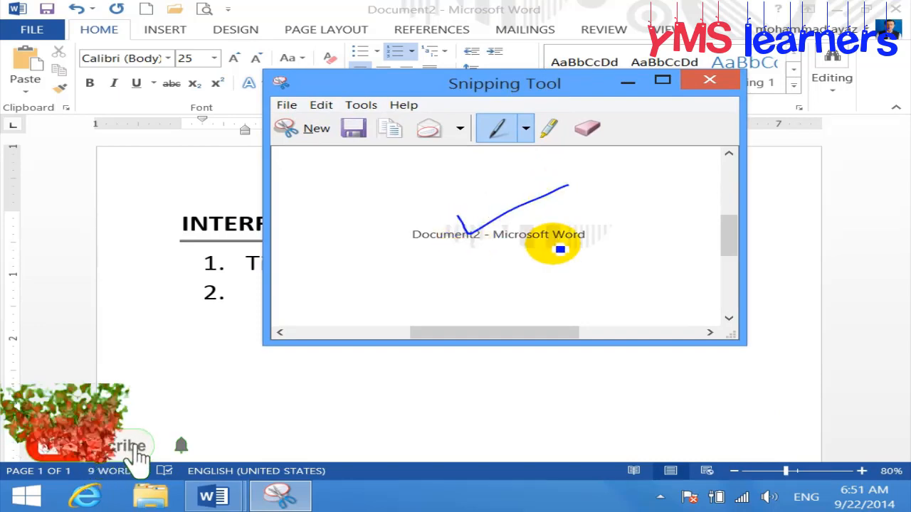
click(628, 82)
click(433, 263)
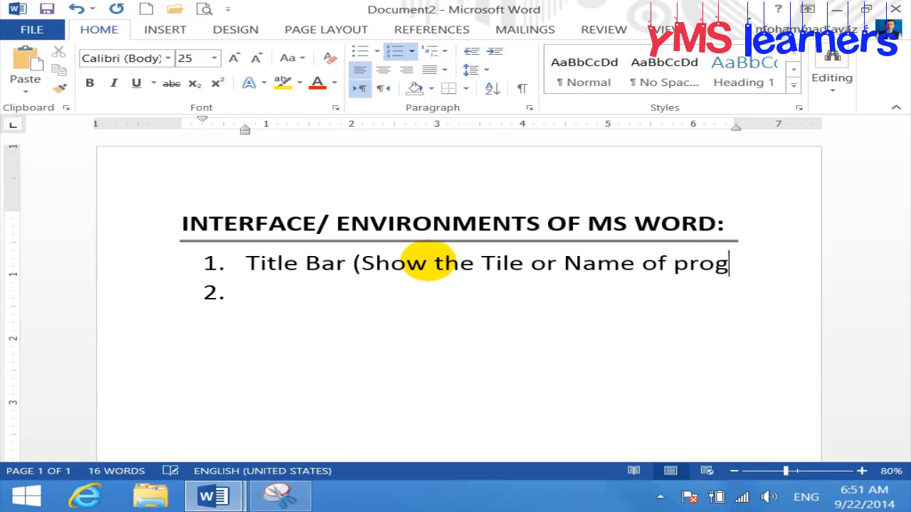
Finish item 1's note ending 'Name of program)' and make 'Title Bar' bold
text(ram))
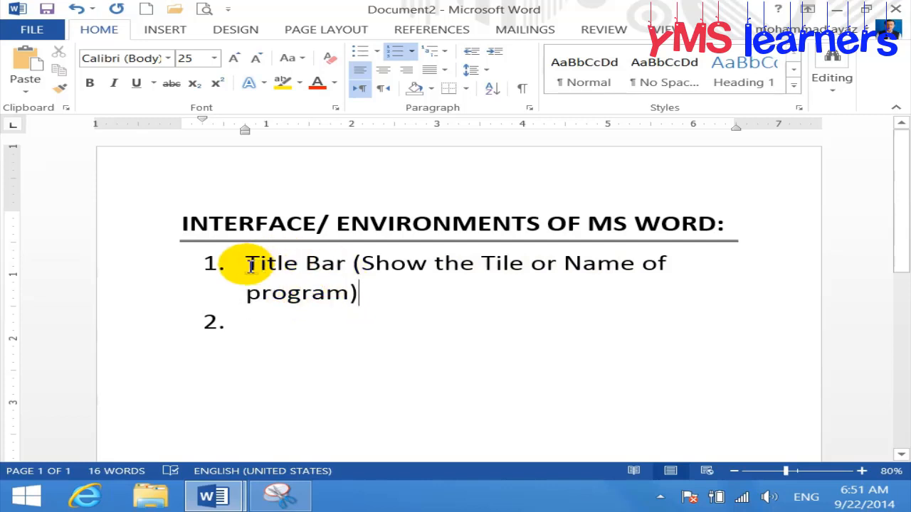
drag(244, 264, 358, 265)
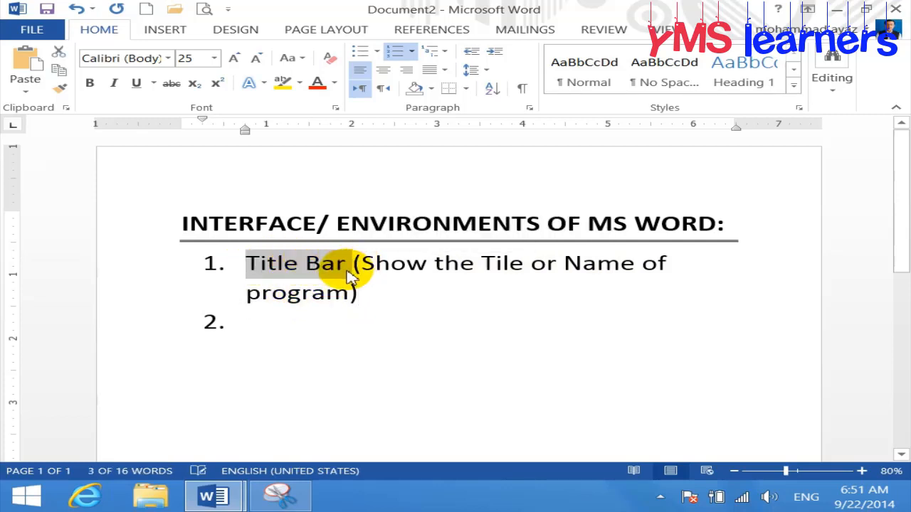
key(ctrl+b)
click(267, 329)
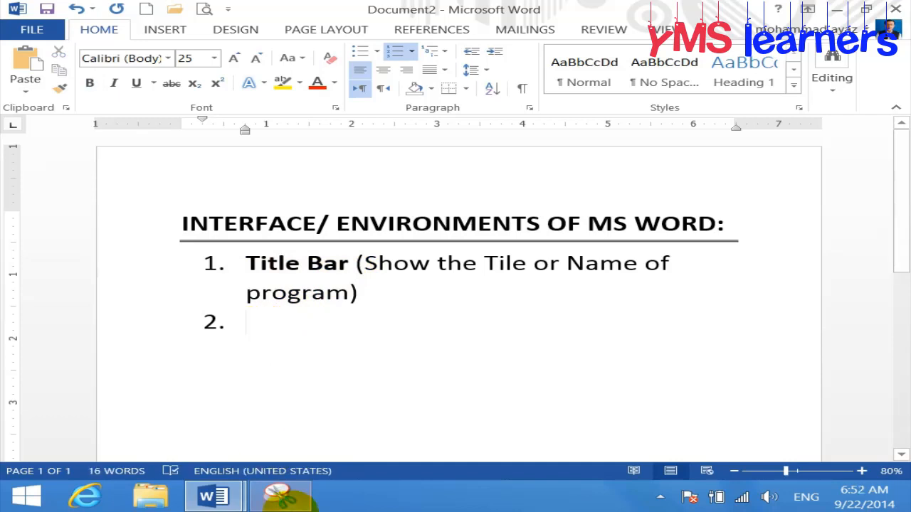
click(280, 496)
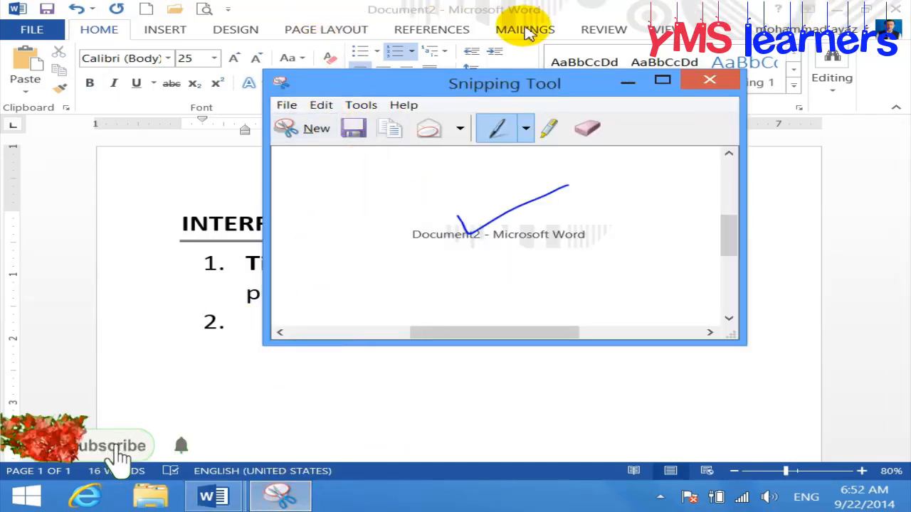
Take a fresh snip of Word's small ? help button, then minimise Snipping Tool
click(630, 82)
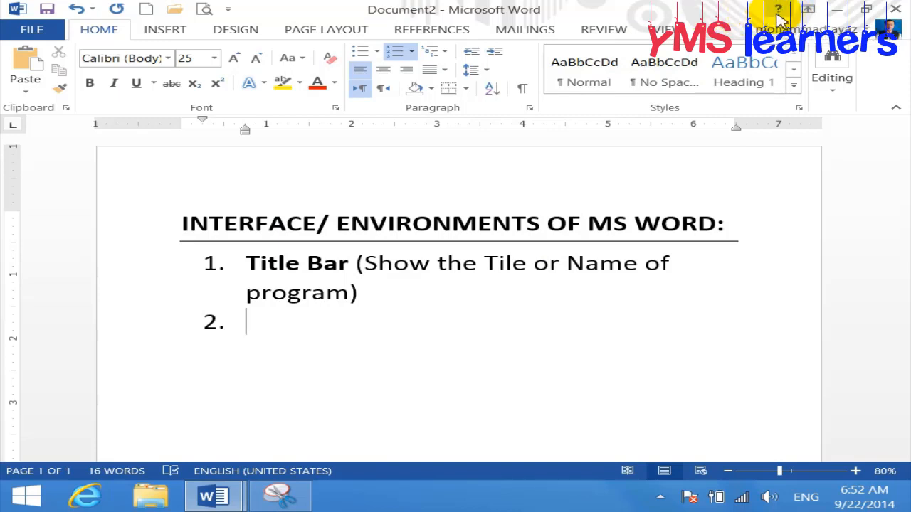
click(281, 496)
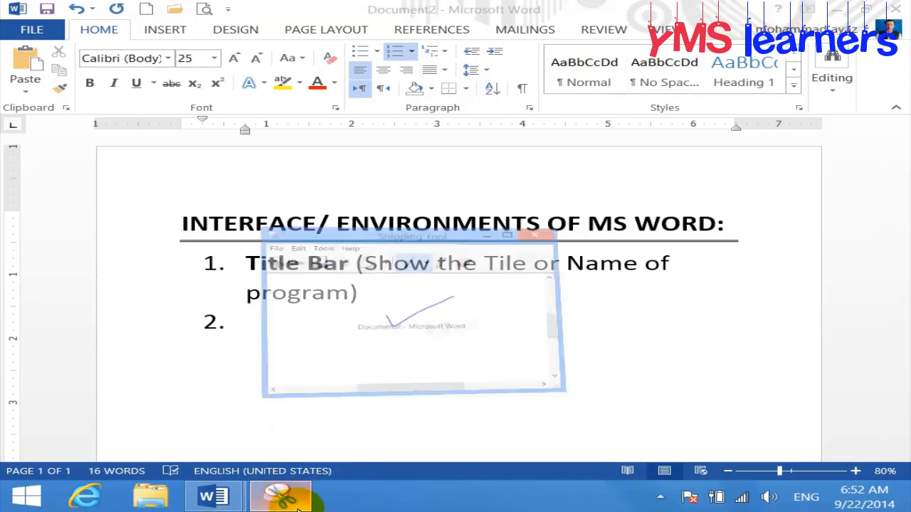
click(306, 128)
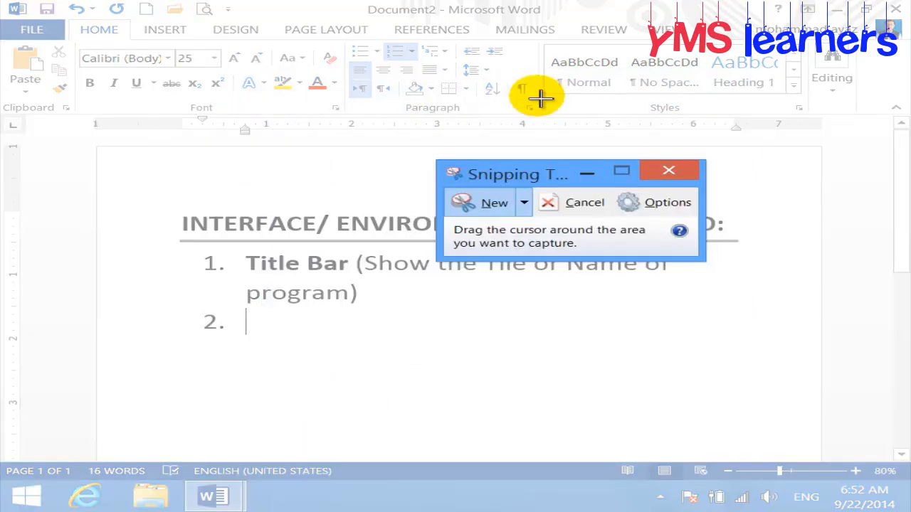
drag(763, 6, 790, 37)
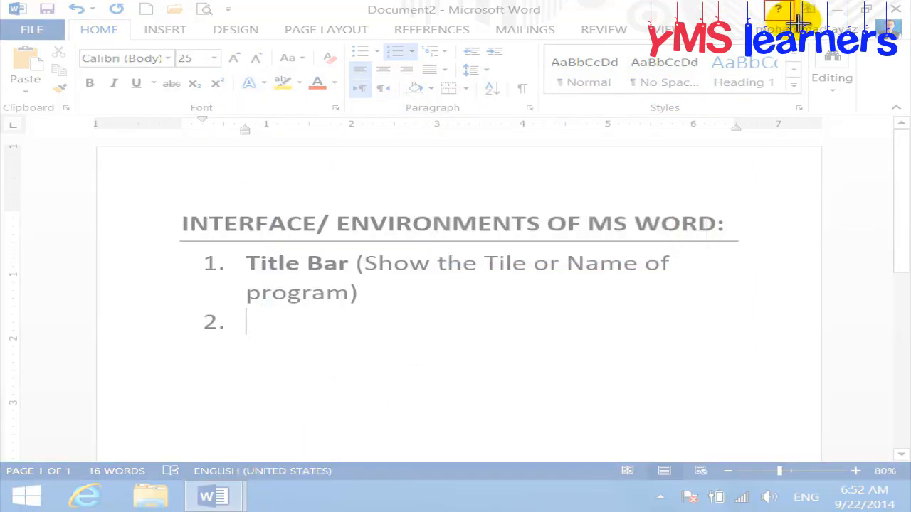
drag(726, 15, 504, 105)
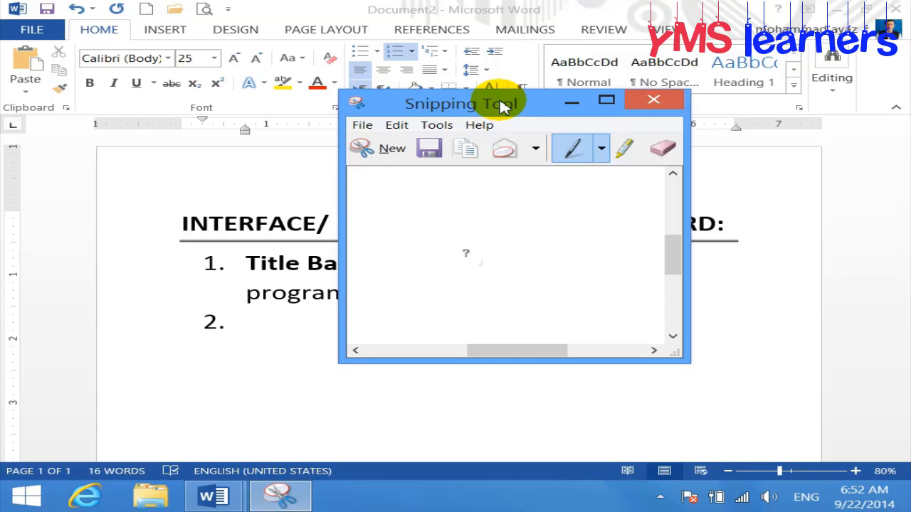
click(574, 102)
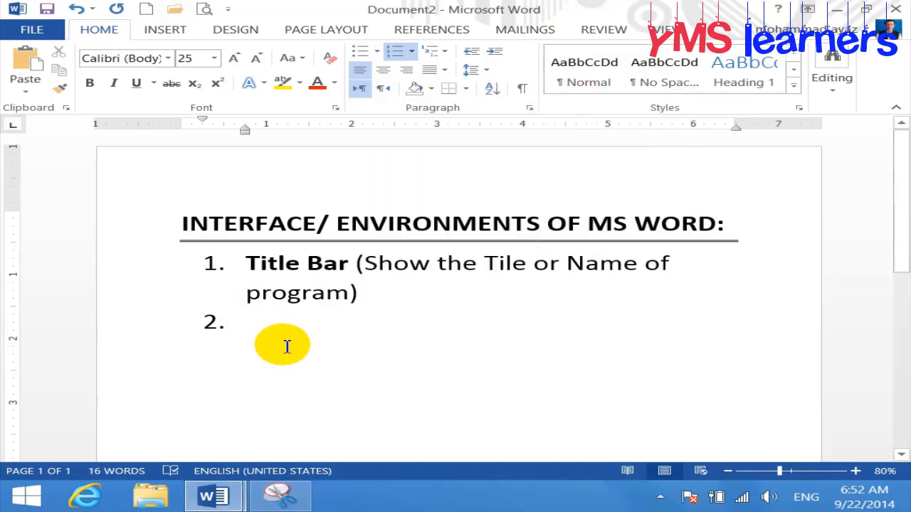
Type 'Help tab (For helping F1)' as item 2, bold 'Help tab', and open Word Help
text(help )
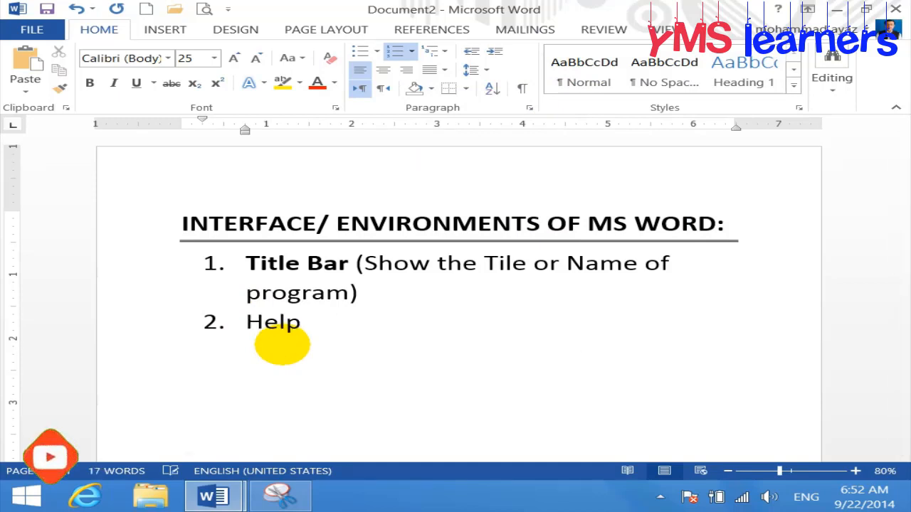
text(ub)
key(BackSpace)
key(BackSpace)
text(tab)
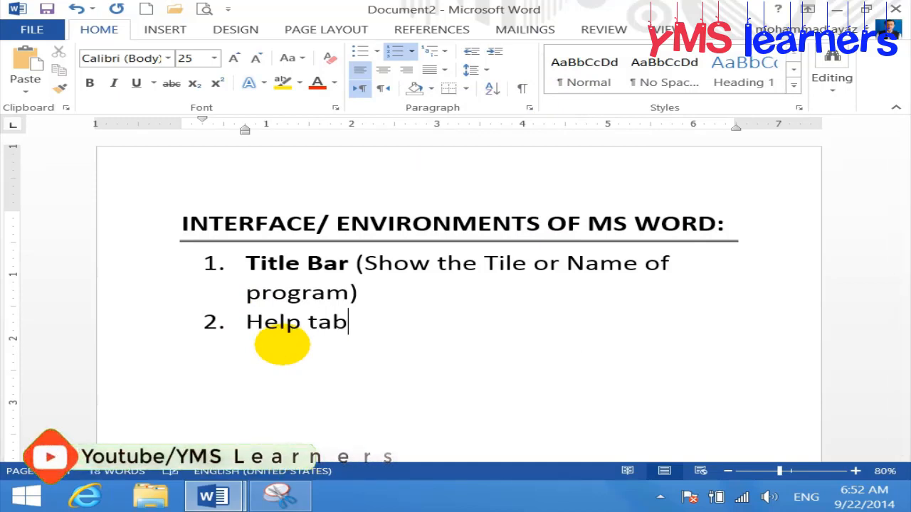
text( (F)
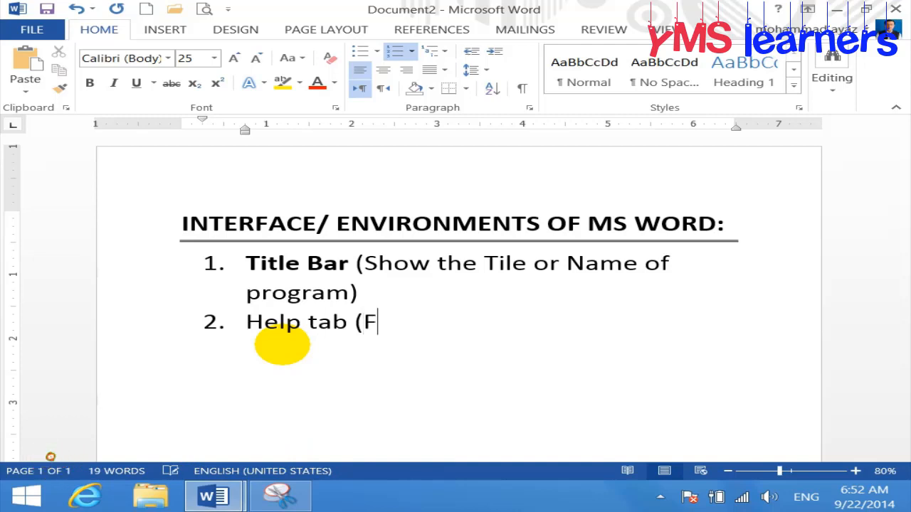
text(or helon)
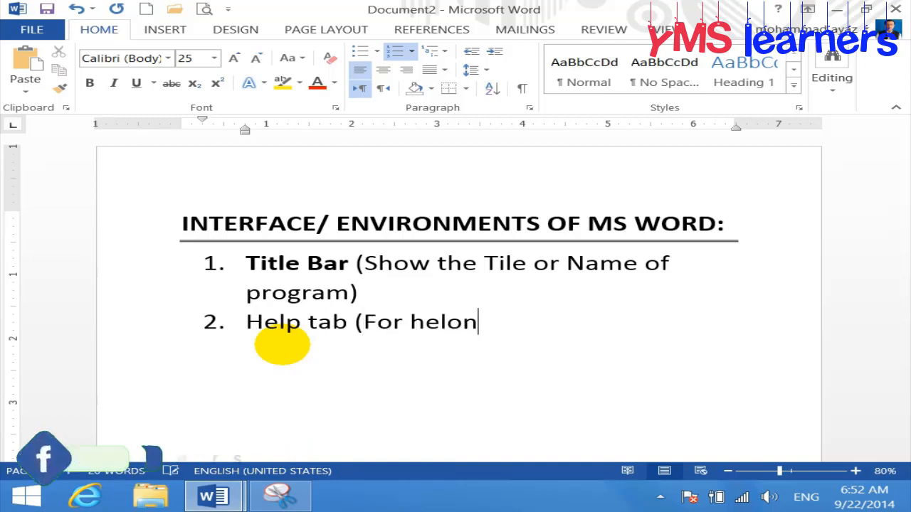
key(BackSpace)
key(BackSpace)
text(ping)
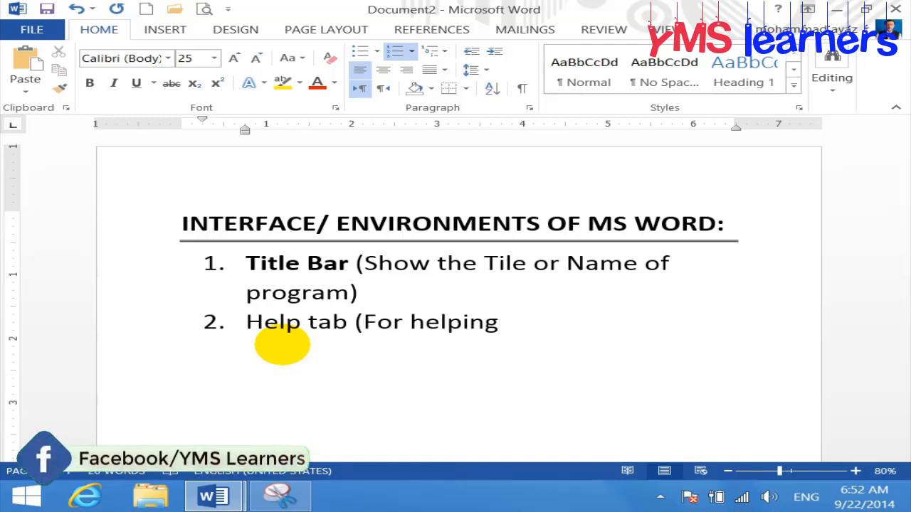
text( F1)
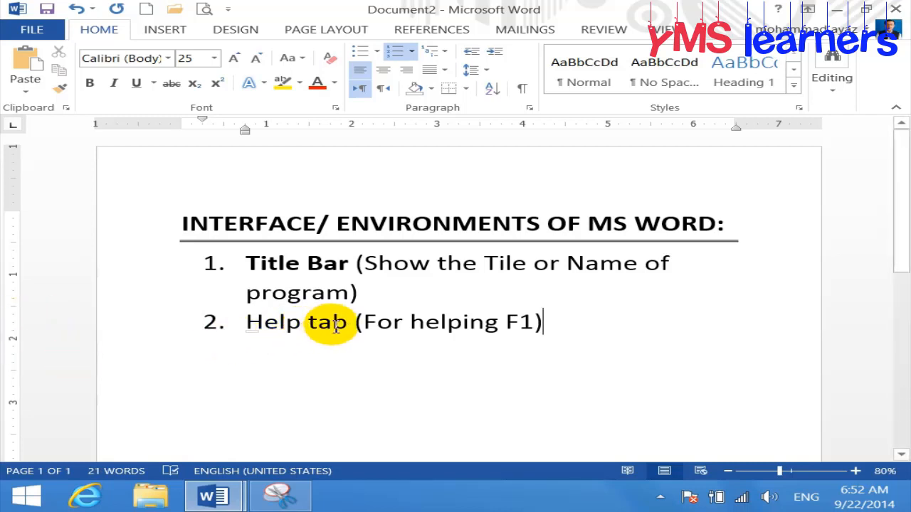
drag(350, 321, 264, 317)
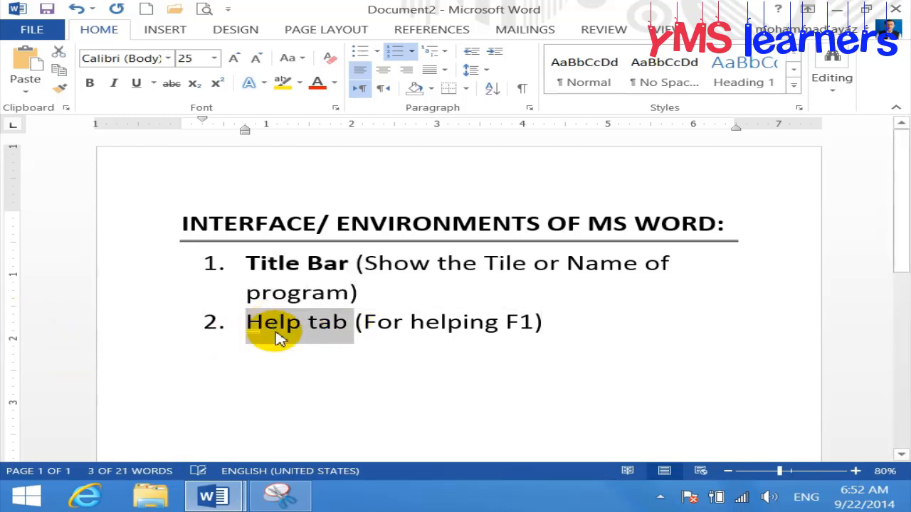
key(ctrl+b)
click(584, 338)
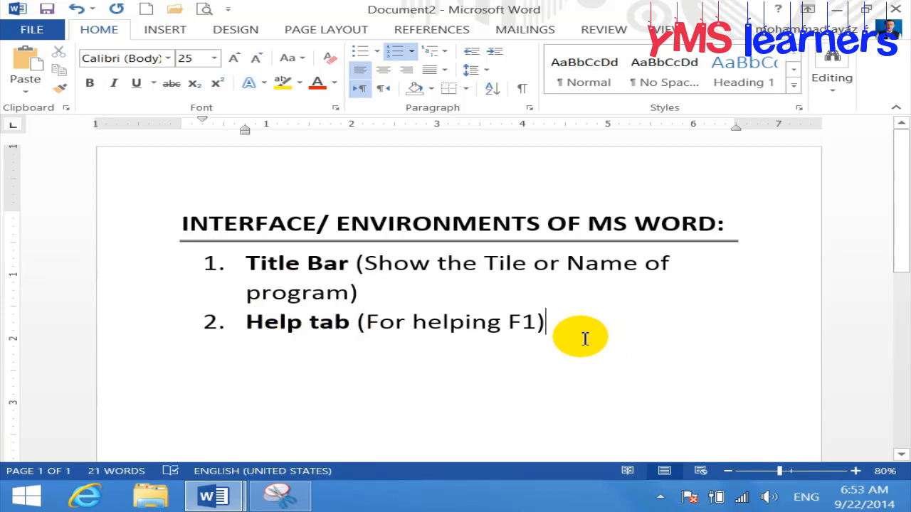
click(778, 10)
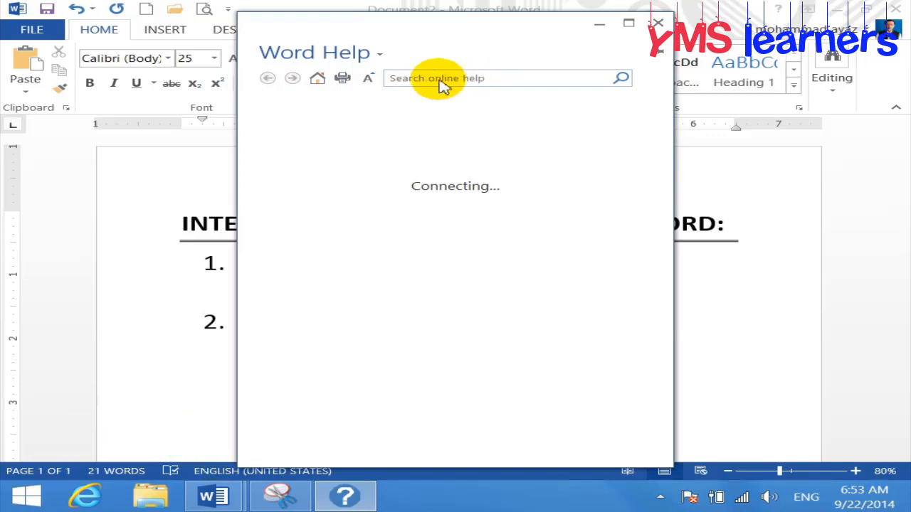
Choose 'Word Help from your computer' as the help source and move the Help window aside
click(380, 55)
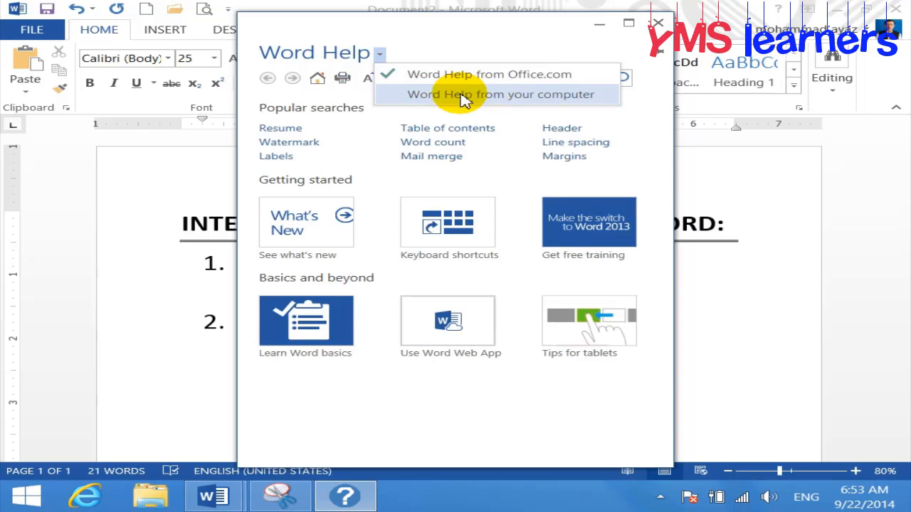
click(463, 96)
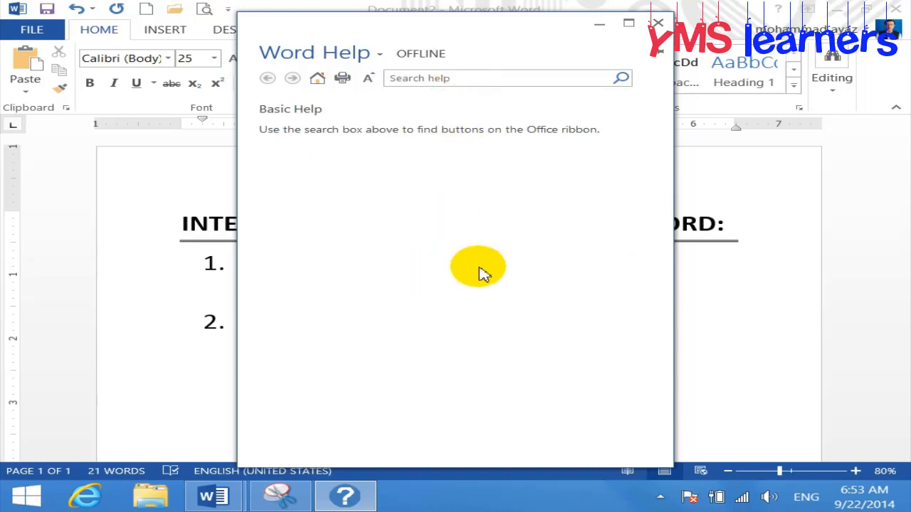
drag(508, 35, 579, 108)
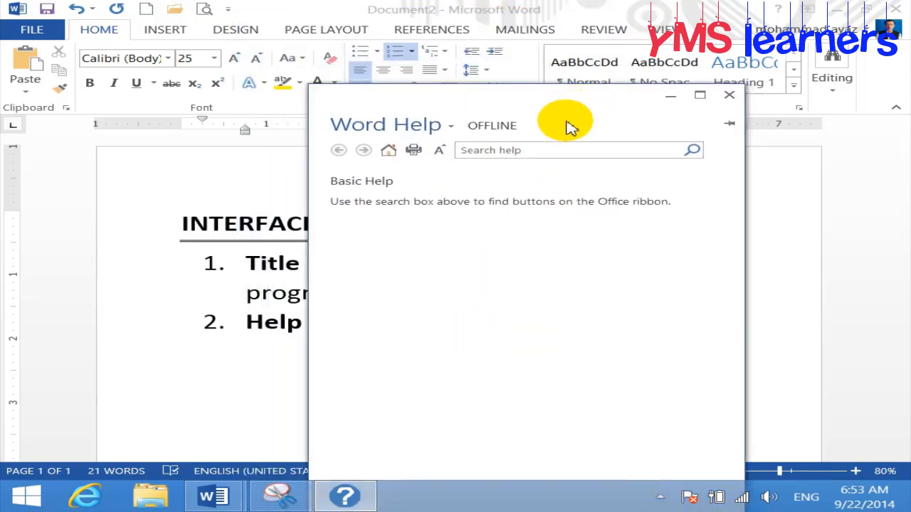
Search Help for 'bold' and open the Bold article
click(553, 150)
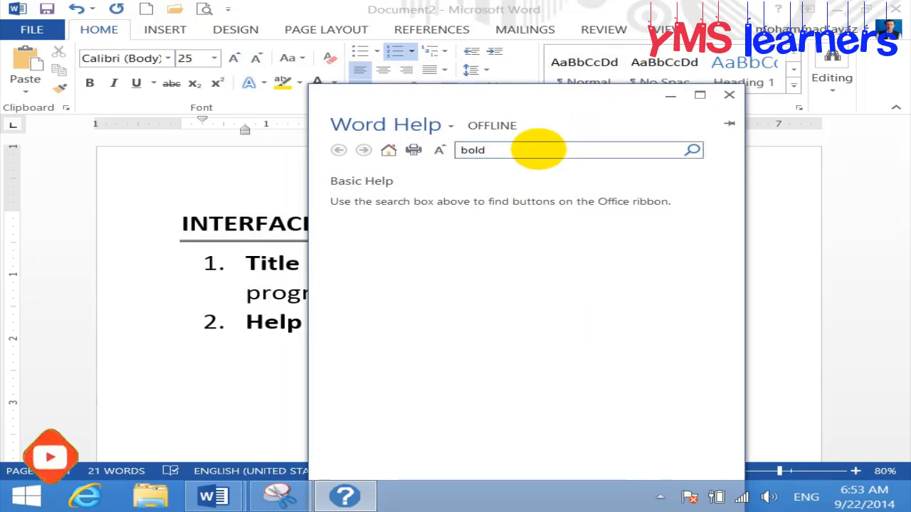
key(Return)
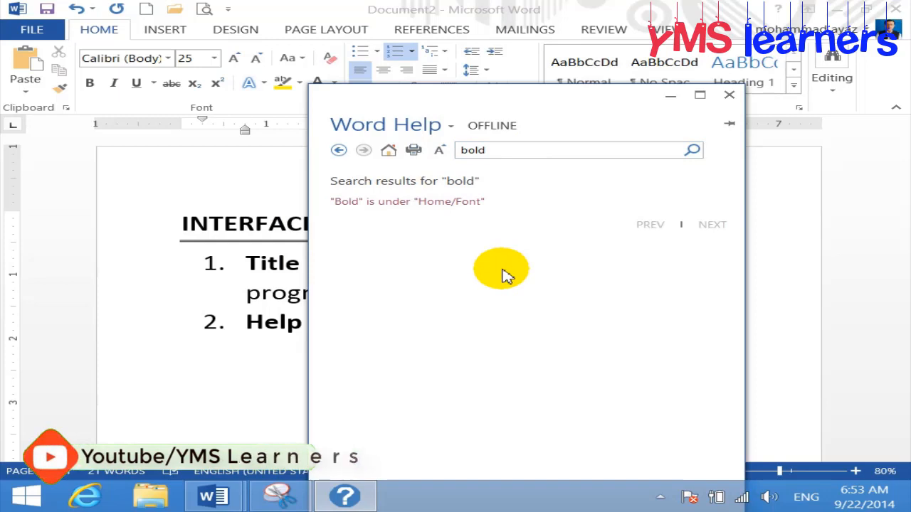
click(401, 212)
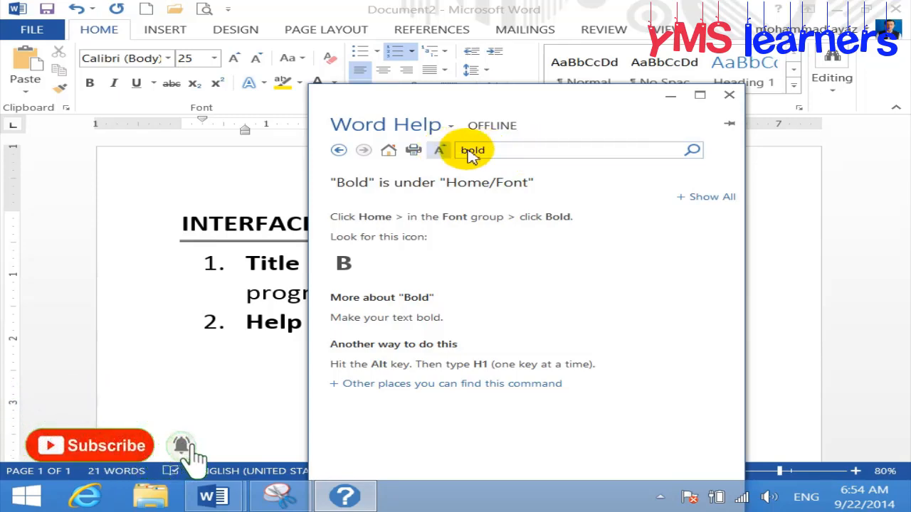
Search Help for 'find', view the Texture article, go back, and close Help
click(501, 152)
text(find)
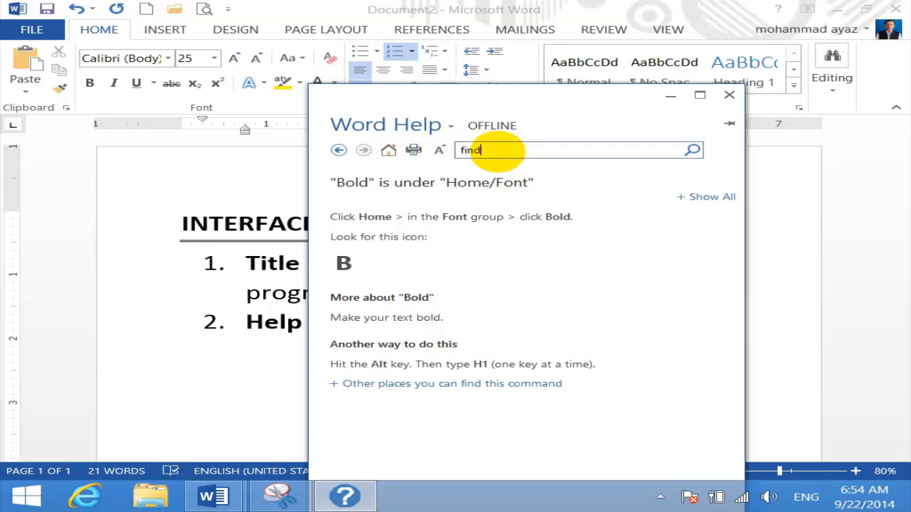
key(Return)
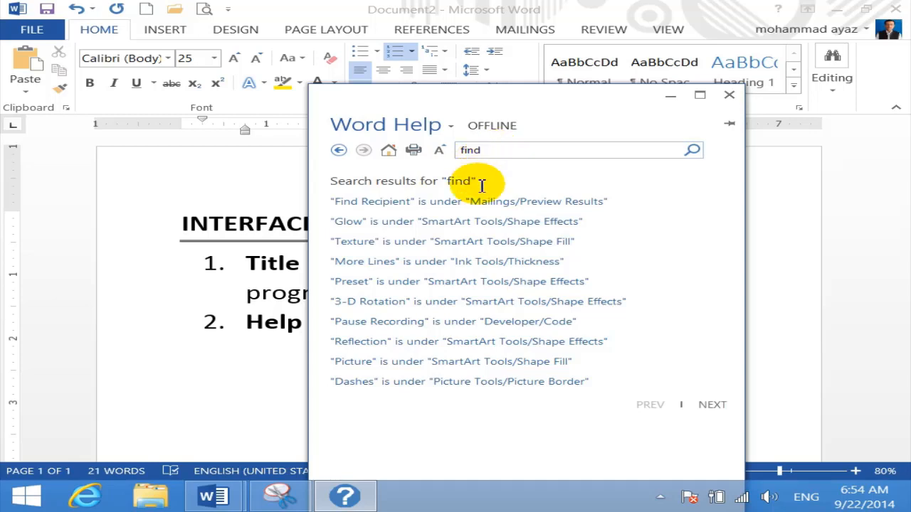
click(466, 244)
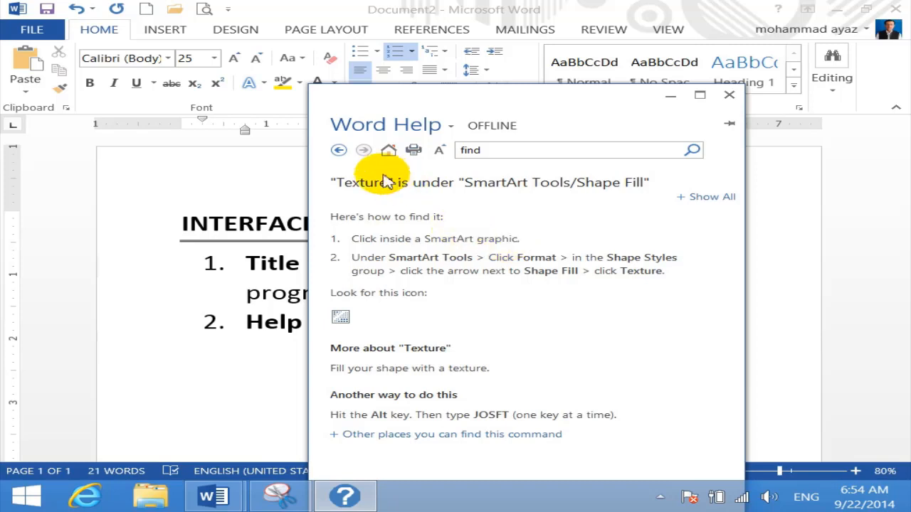
click(340, 149)
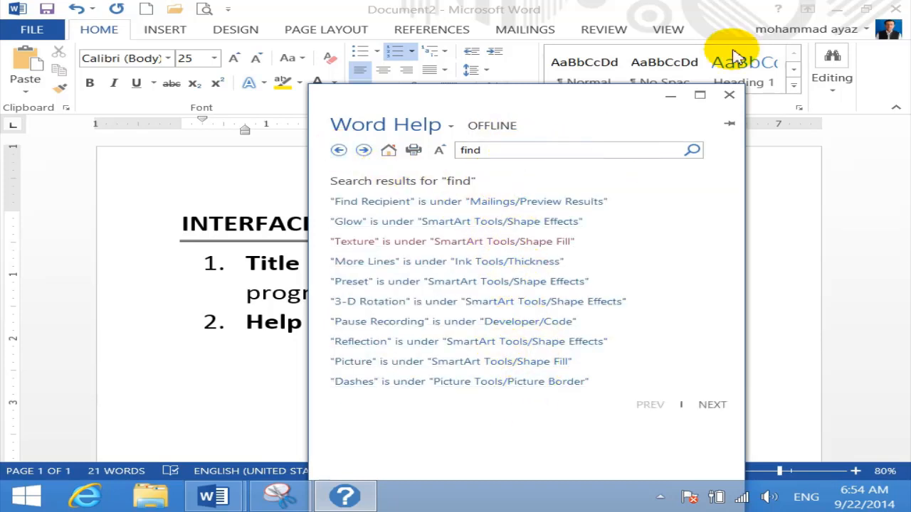
click(730, 96)
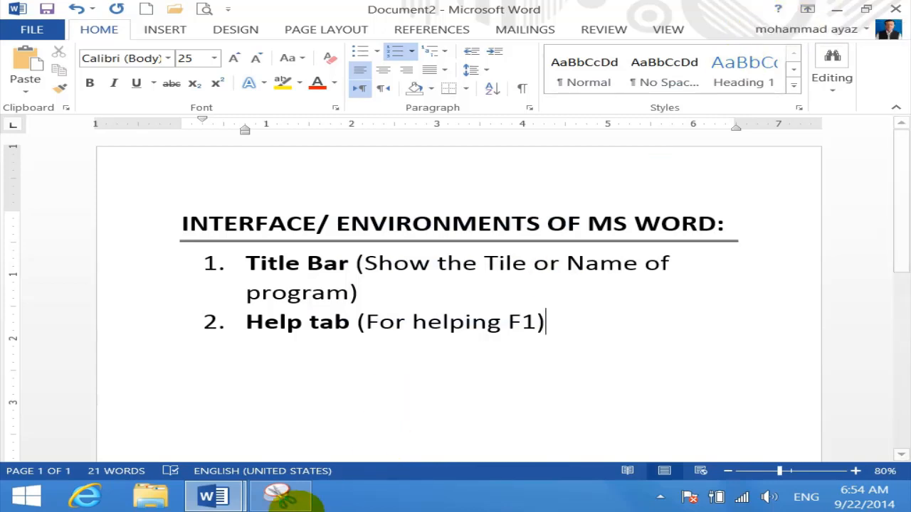
Snip a small top-right screen area, tick it with the pen, and minimise Snipping Tool
click(281, 496)
click(384, 147)
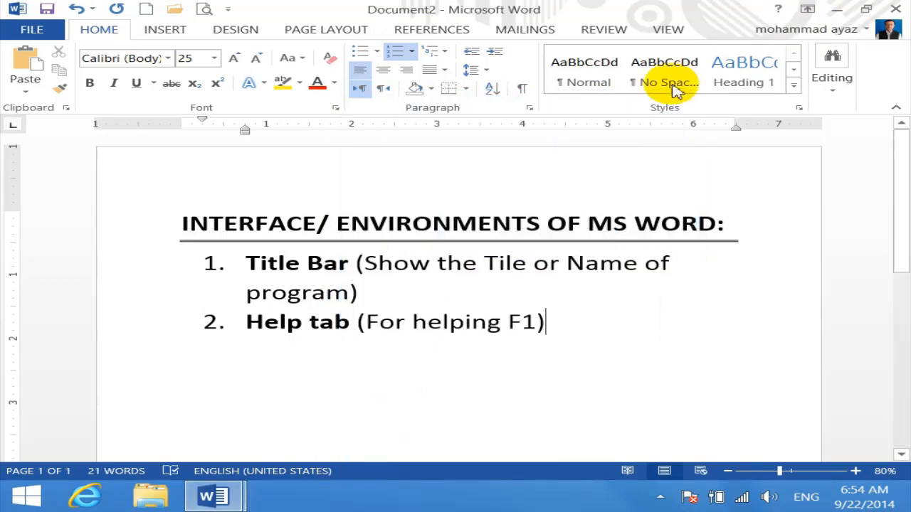
drag(797, 6, 810, 17)
drag(715, 24, 483, 116)
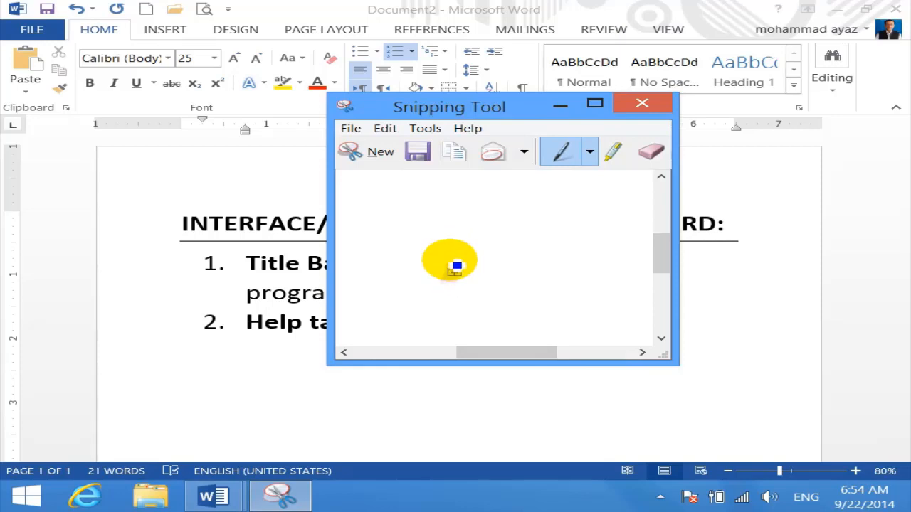
drag(451, 264, 486, 251)
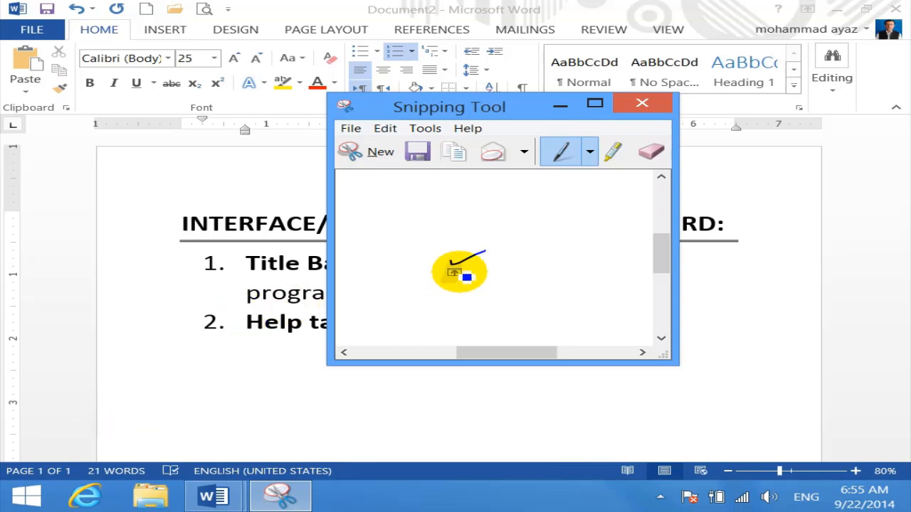
click(557, 107)
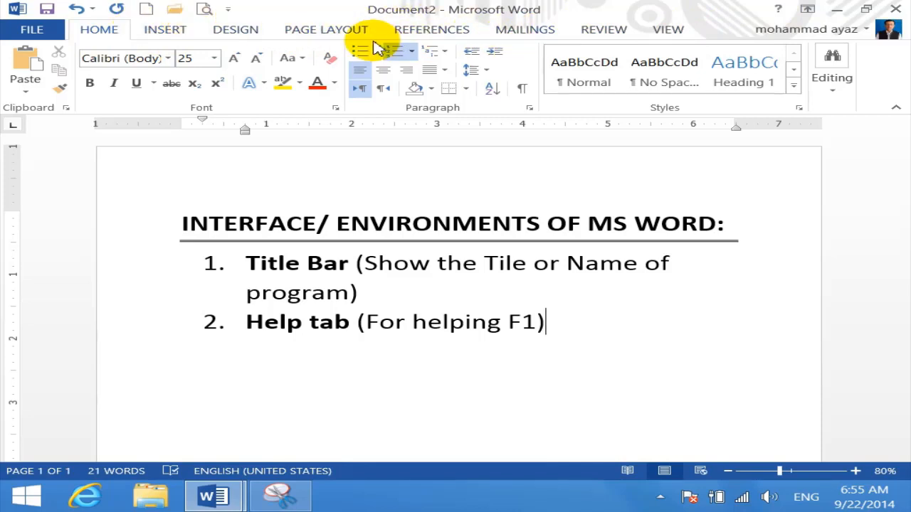
Switch the ribbon to Auto-hide Ribbon, then to Show Tabs only
click(808, 10)
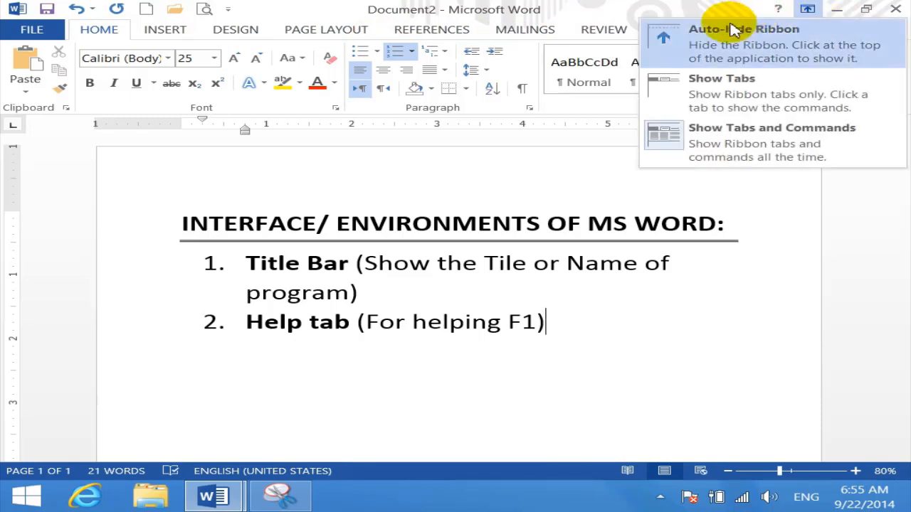
click(701, 45)
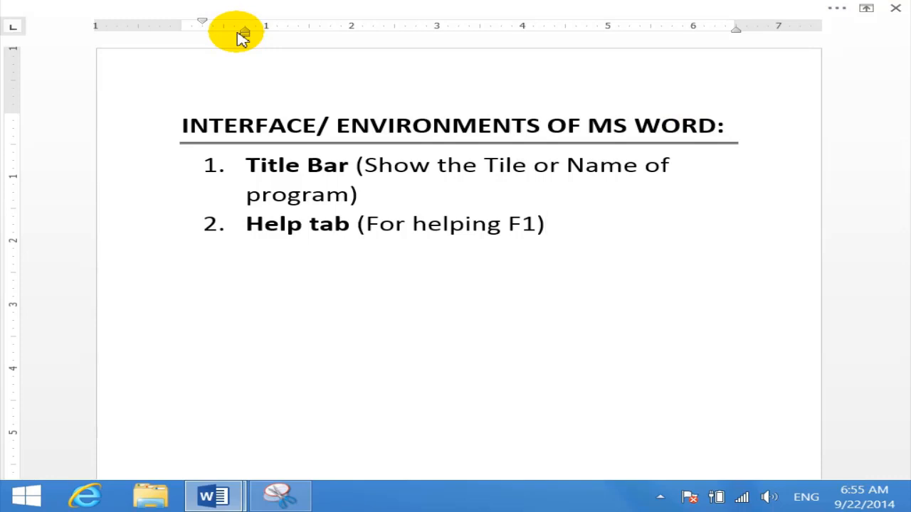
click(867, 11)
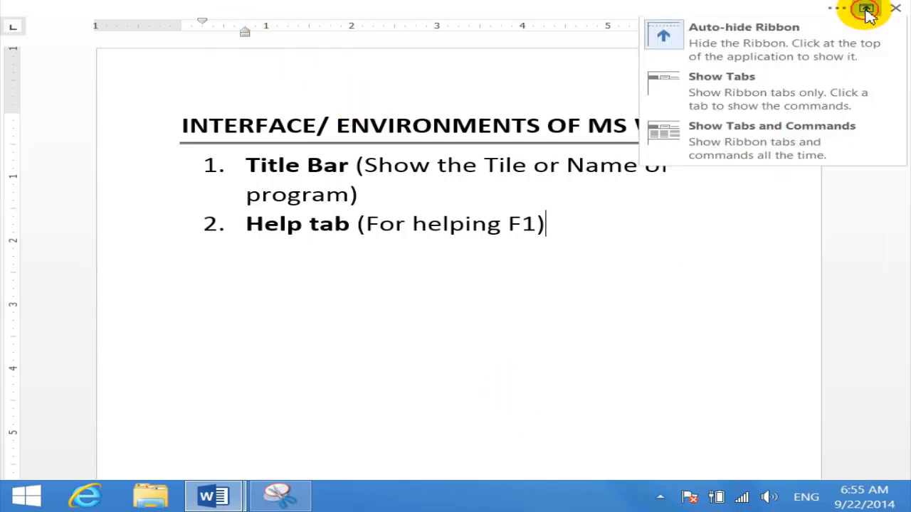
click(738, 106)
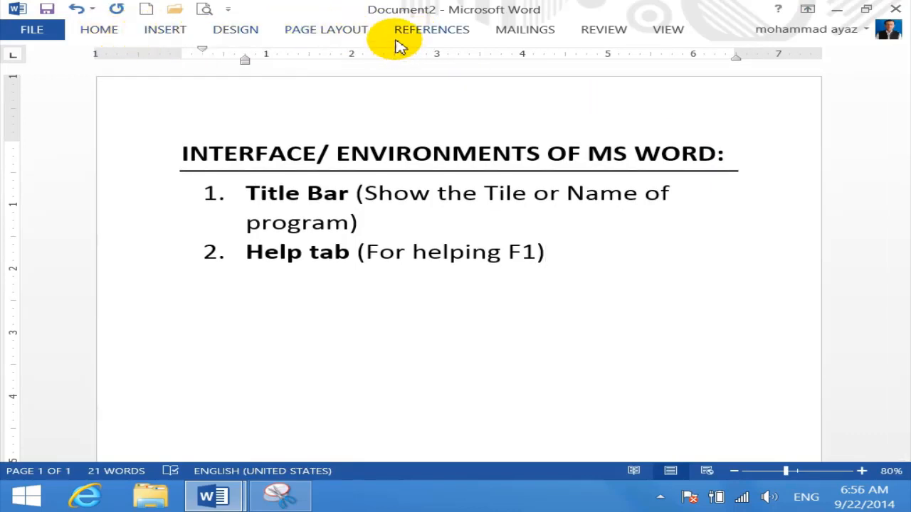
Restore the full ribbon with Show Tabs and Commands and bring Snipping Tool back
click(807, 8)
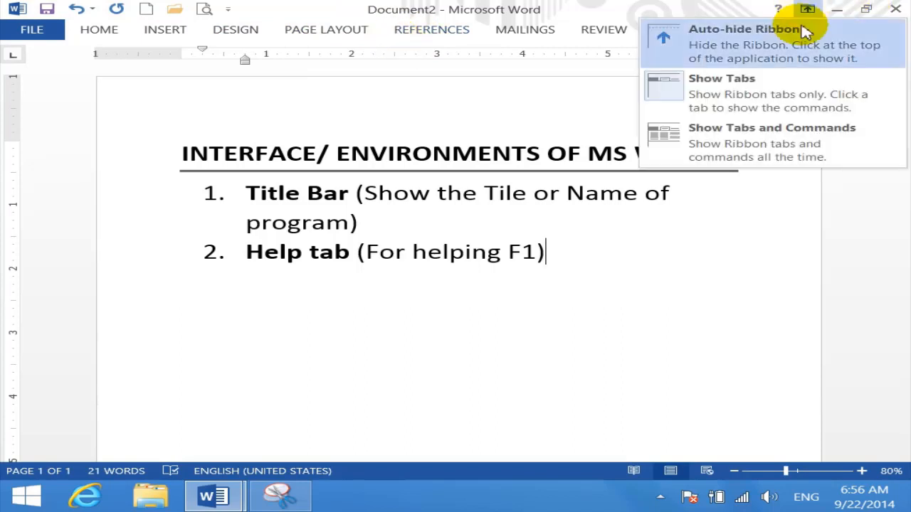
click(737, 145)
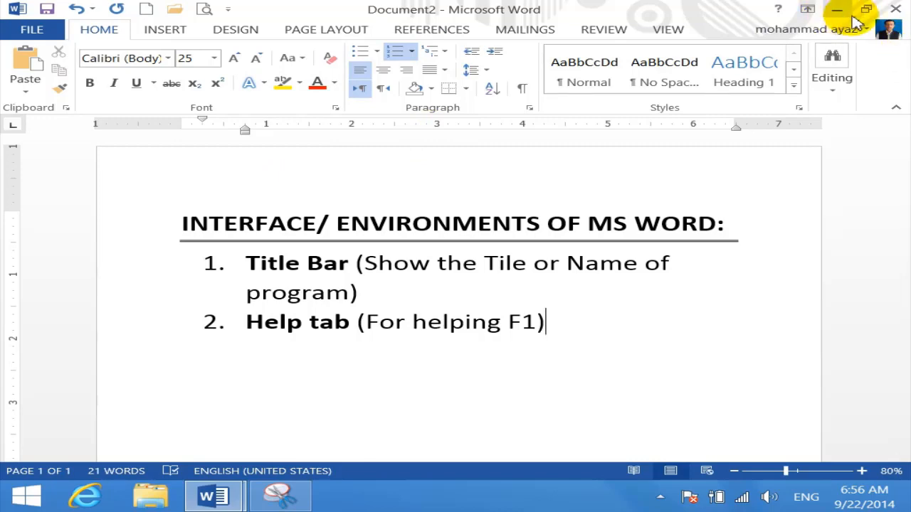
click(284, 502)
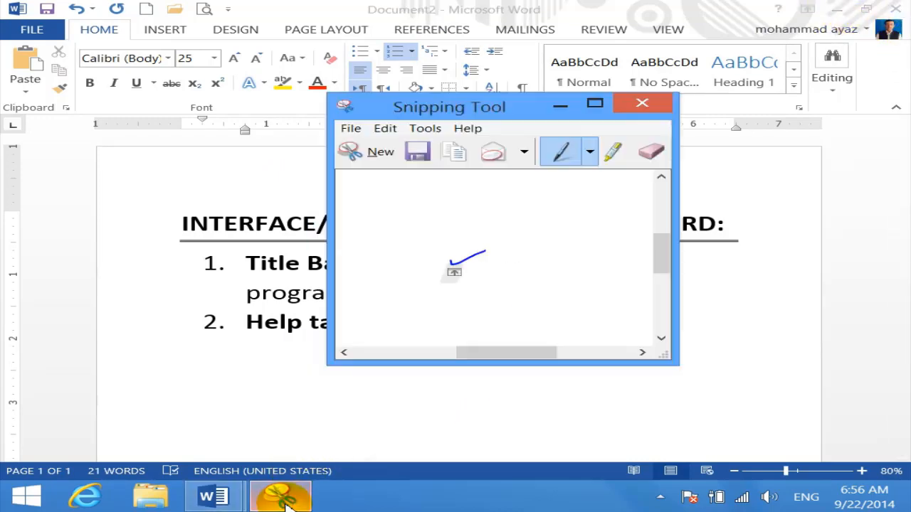
Snip Word's minimise, restore and close title-bar buttons and move the snip window down-left
click(360, 151)
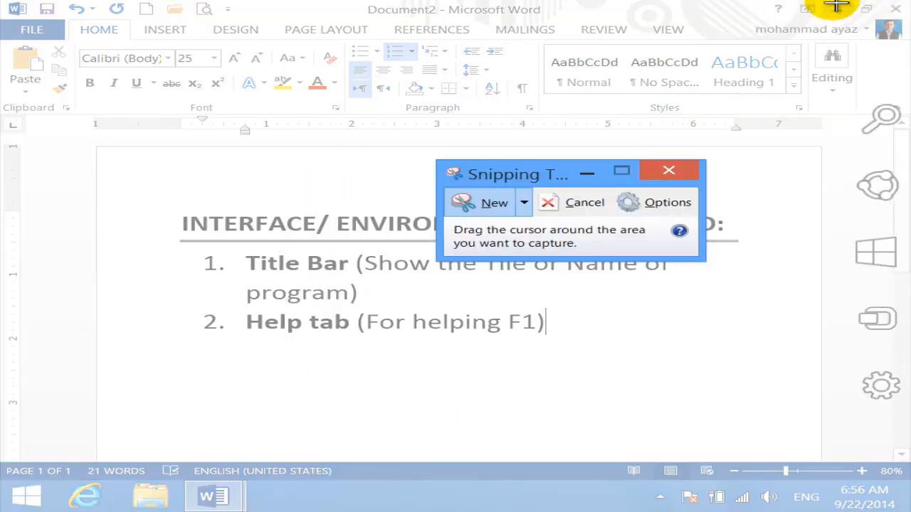
drag(819, 2, 897, 18)
drag(782, 16, 436, 89)
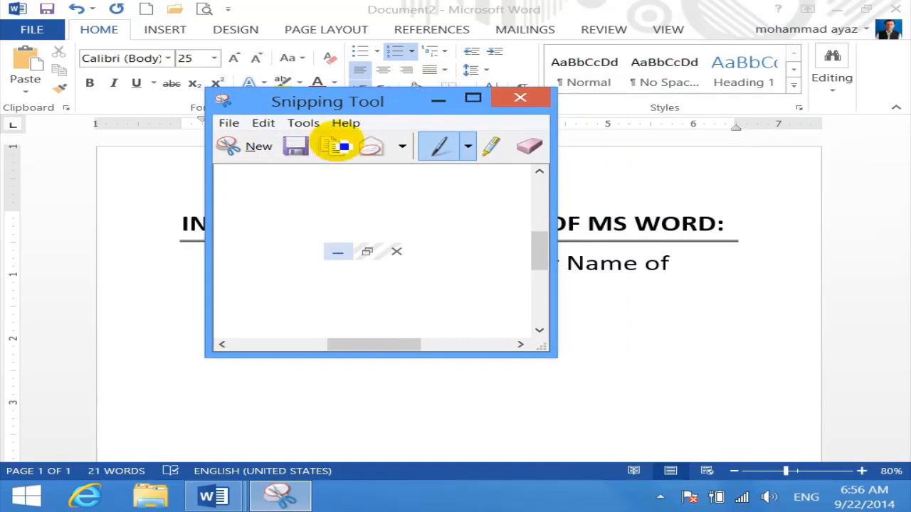
Circle the buttons in pen, tick minimise and restore, cross out close, then minimise Snipping Tool
mouse_move(412, 229)
mouse_down()
mouse_move(306, 251)
mouse_move(392, 291)
mouse_move(425, 248)
mouse_move(412, 229)
mouse_up()
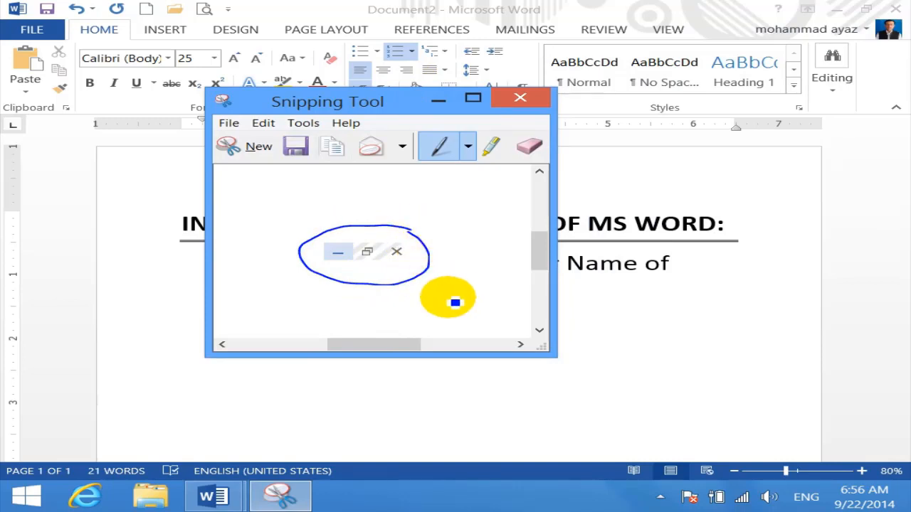
mouse_move(328, 240)
mouse_down()
mouse_move(346, 251)
mouse_move(363, 236)
mouse_up()
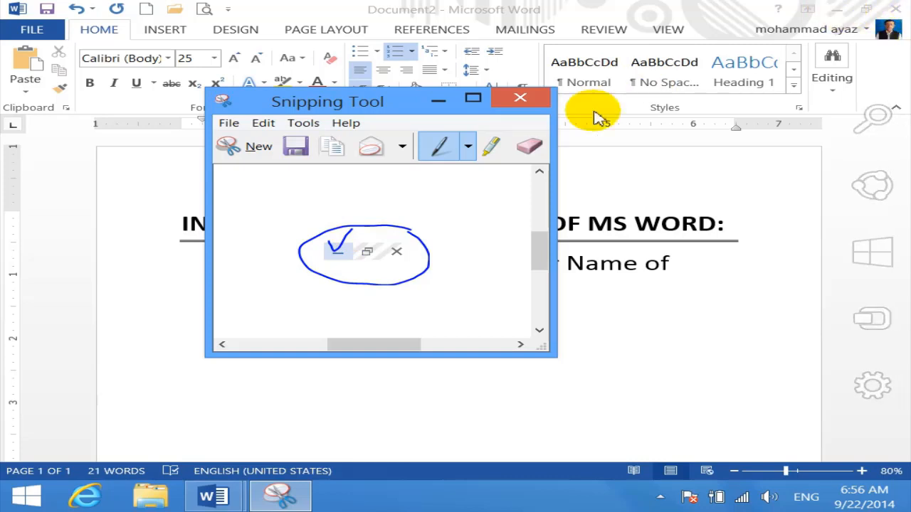
mouse_move(365, 244)
mouse_down()
mouse_move(372, 251)
mouse_move(420, 171)
mouse_up()
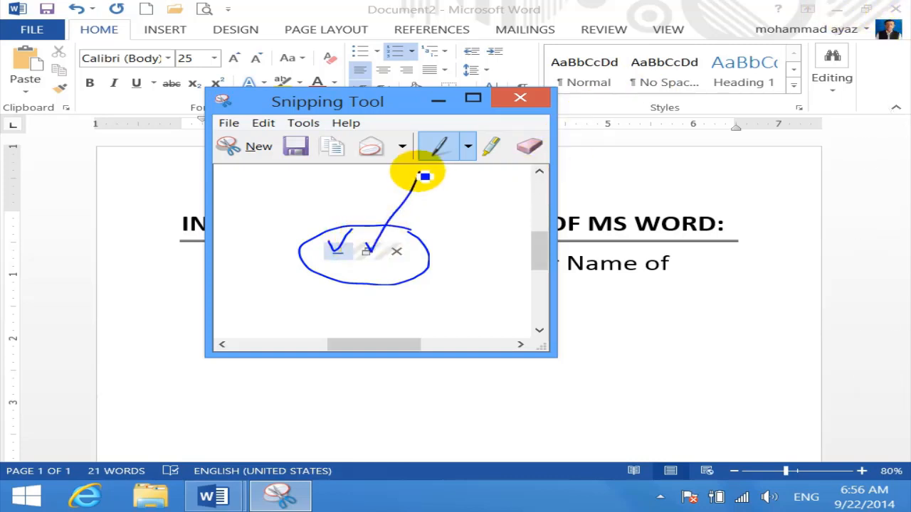
drag(389, 235, 414, 271)
drag(417, 235, 396, 268)
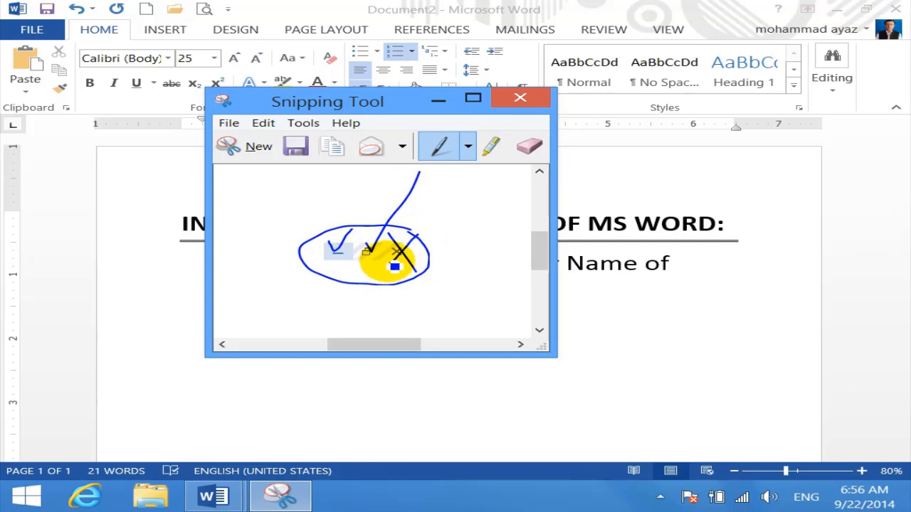
click(438, 101)
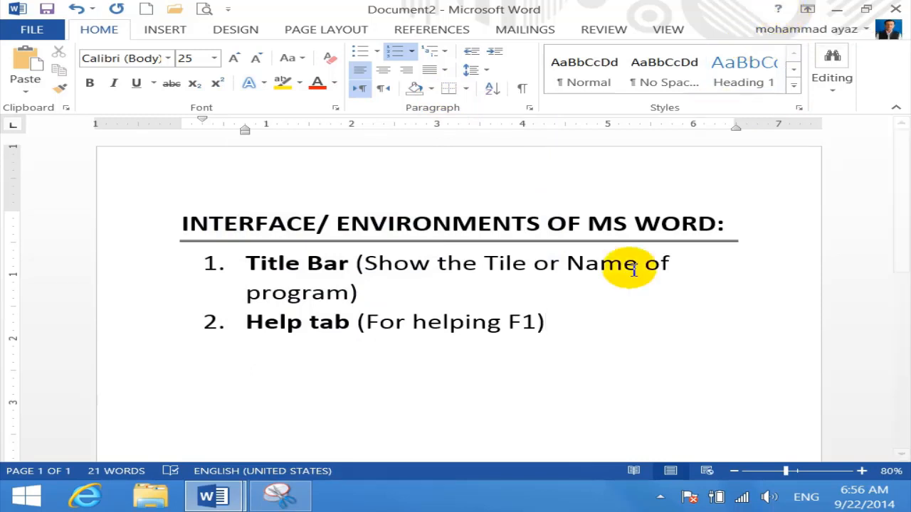
Add bold list item 3 'Ribbon Tool' and start a non-bold item 4
key(Return)
key(ctrl+b)
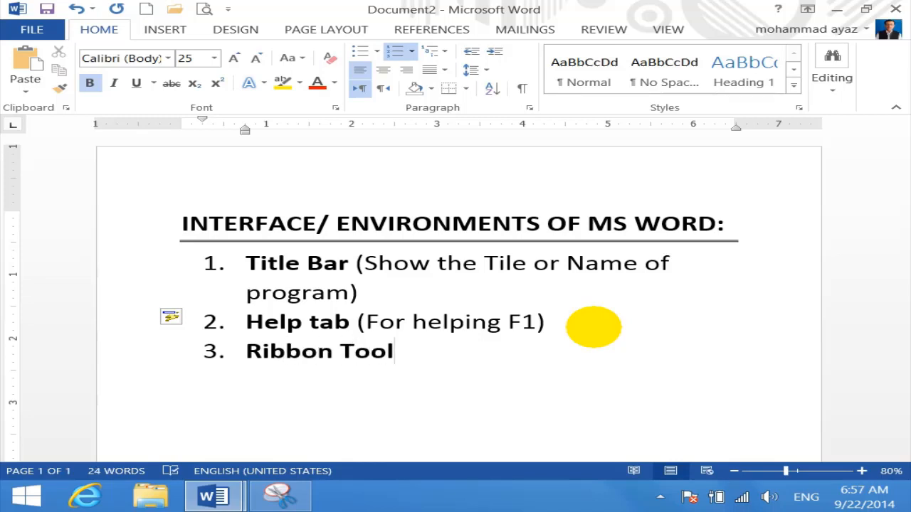
key(Return)
key(ctrl+b)
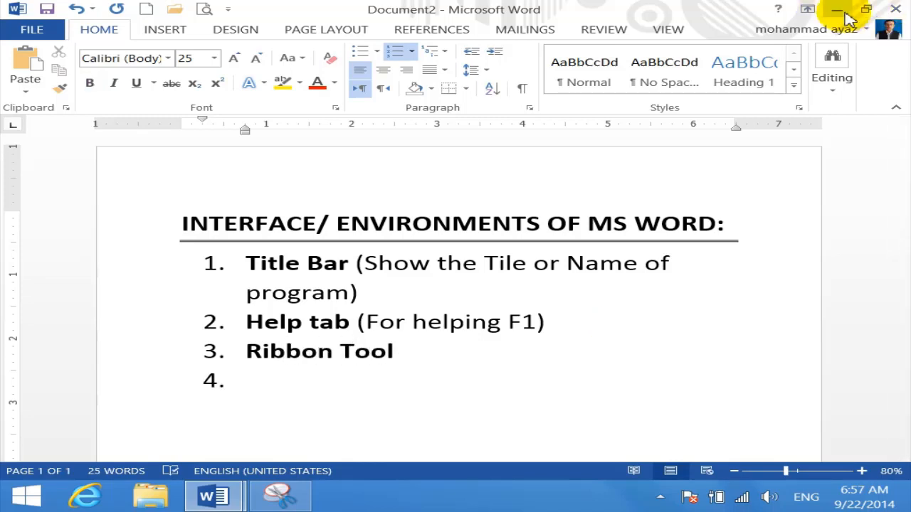
Type item 4 'Windows Control Button' with indented sub-items Min, Max and Close
text(cong)
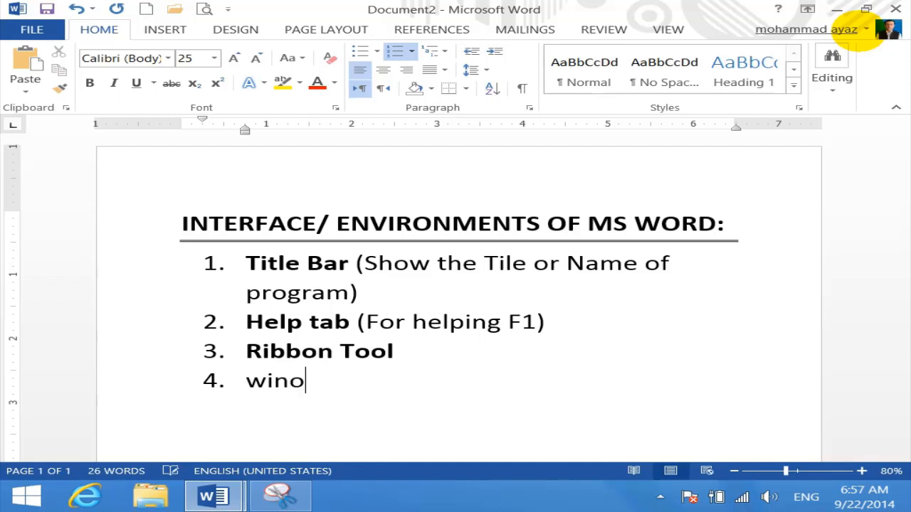
text(windows)
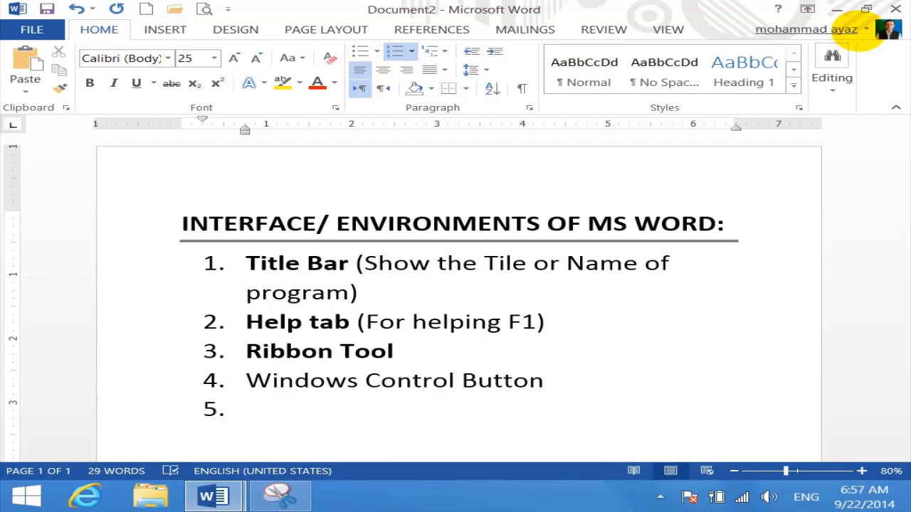
key(Tab)
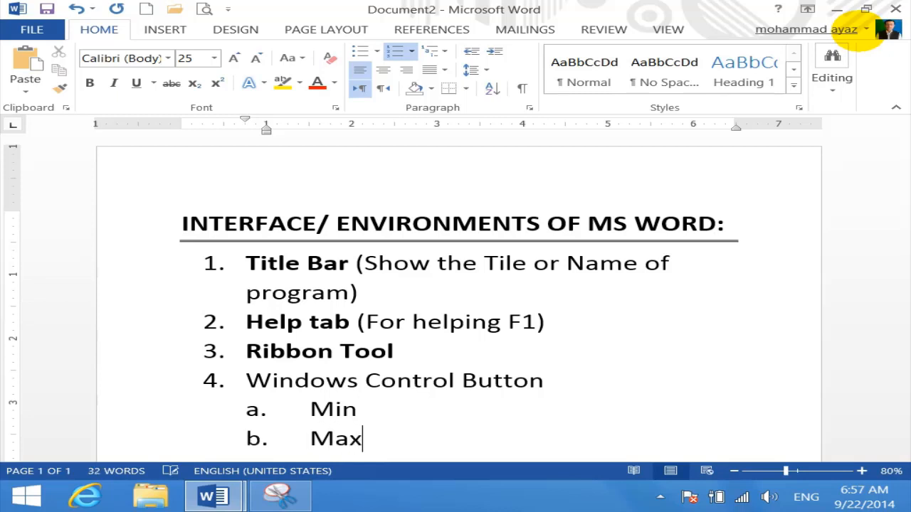
key(Return)
text(C)
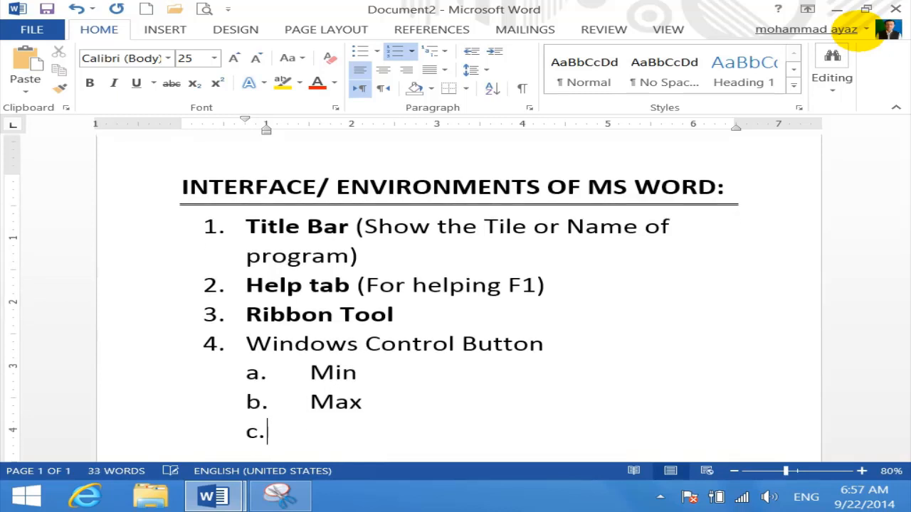
key(Tab)
key(shift+Tab)
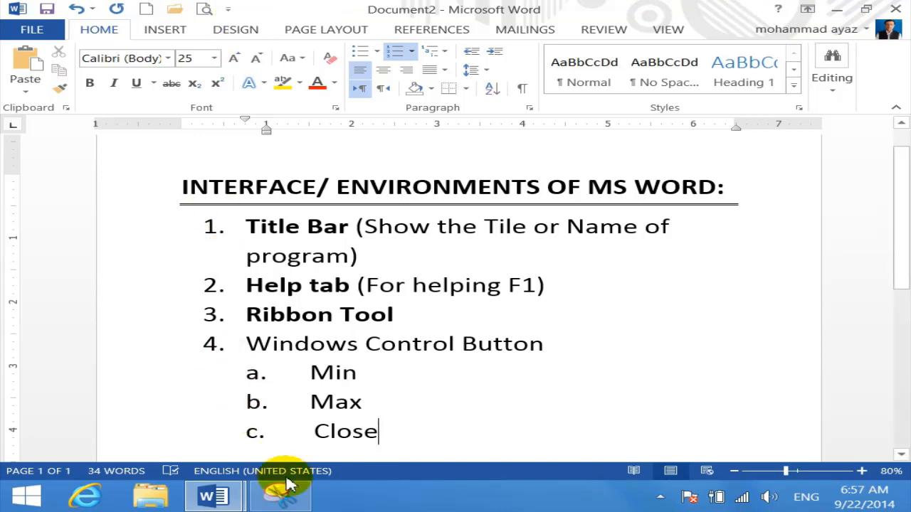
click(298, 501)
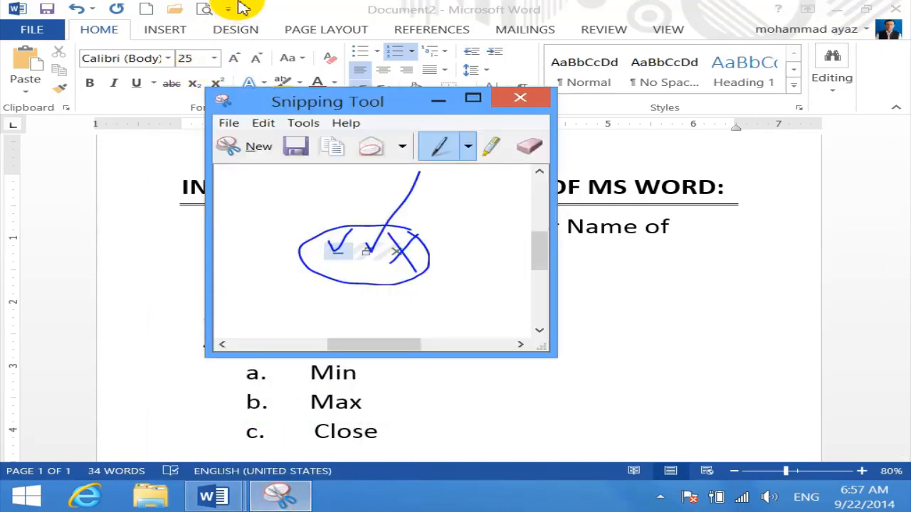
Snip Word's Quick Access Toolbar, circle it in blue pen, and minimise the snip window
click(258, 151)
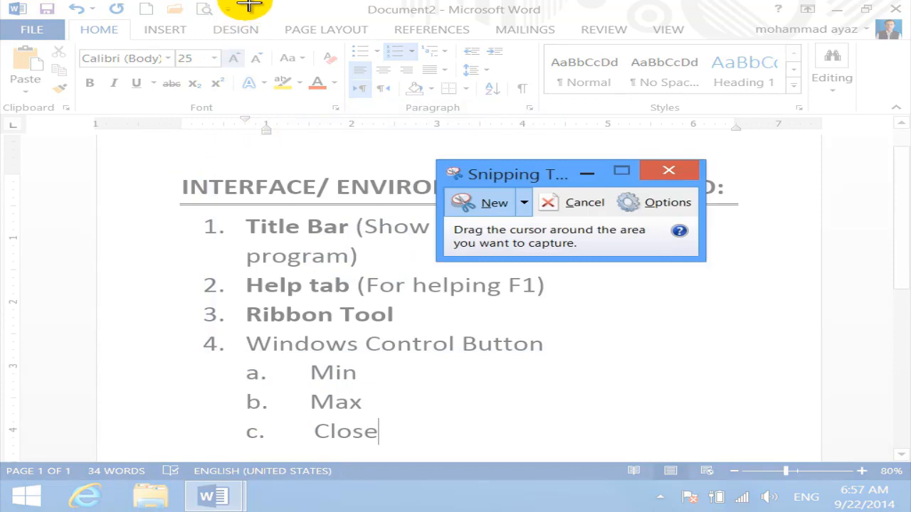
drag(247, 5, 36, 23)
drag(179, 17, 325, 101)
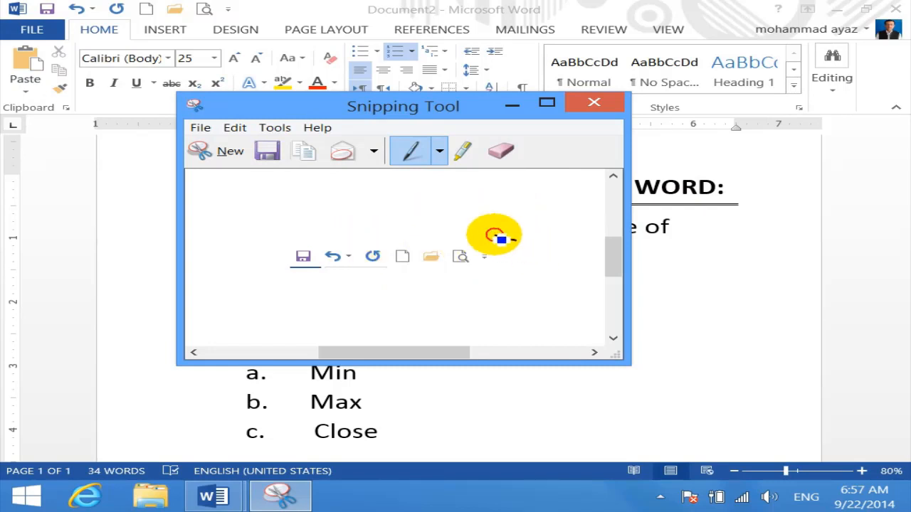
mouse_move(516, 240)
mouse_down()
mouse_move(280, 230)
mouse_move(302, 311)
mouse_move(516, 291)
mouse_move(533, 223)
mouse_move(522, 246)
mouse_move(499, 250)
mouse_move(512, 246)
mouse_up()
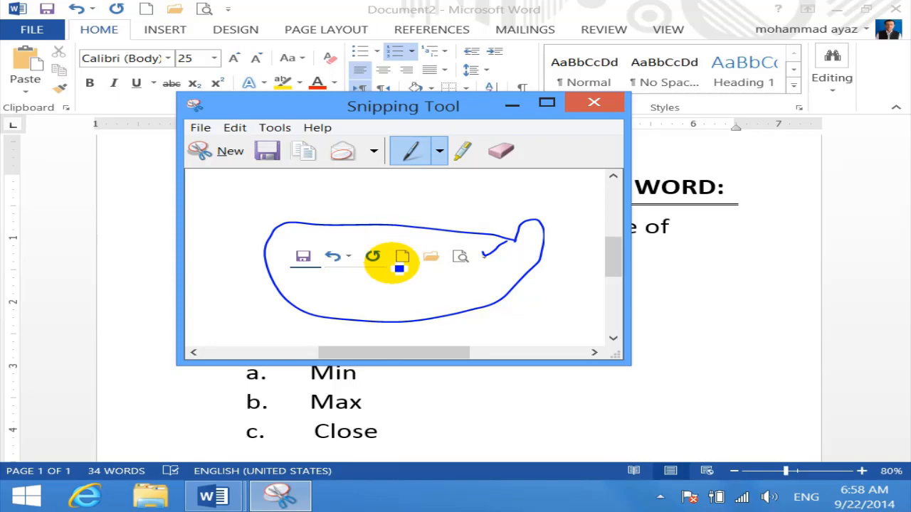
click(512, 104)
scroll(474, 370, down, 3)
Promote a new entry to item 5, type 'Customize Quick Access Toolbar' and apply Capitalize Each Word
click(481, 440)
key(Return)
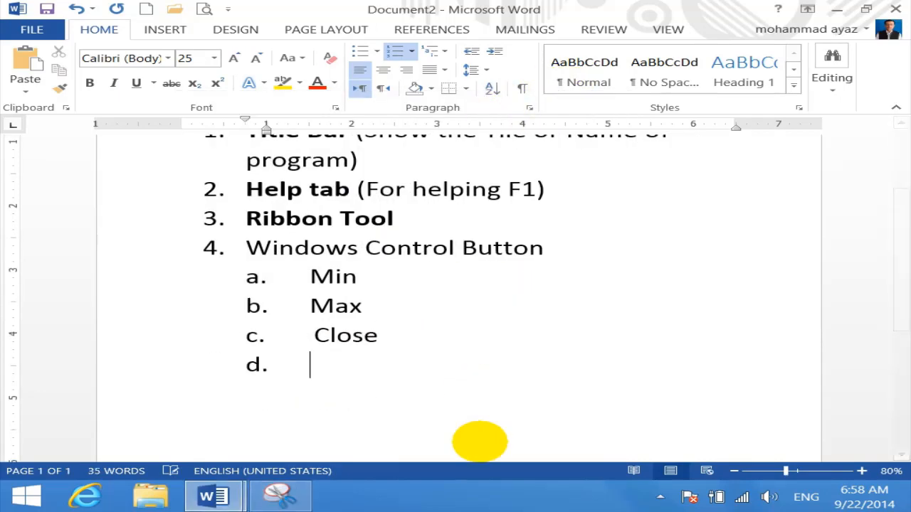
key(shift+Tab)
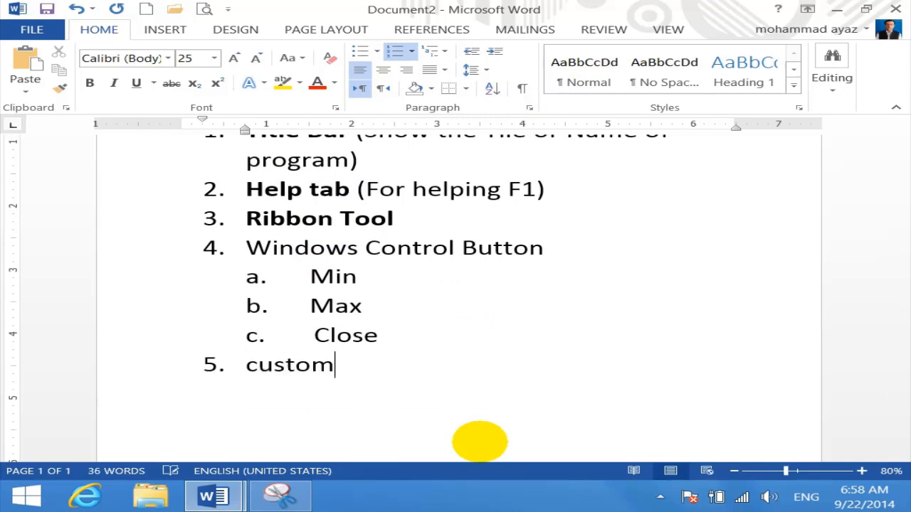
text(customize)
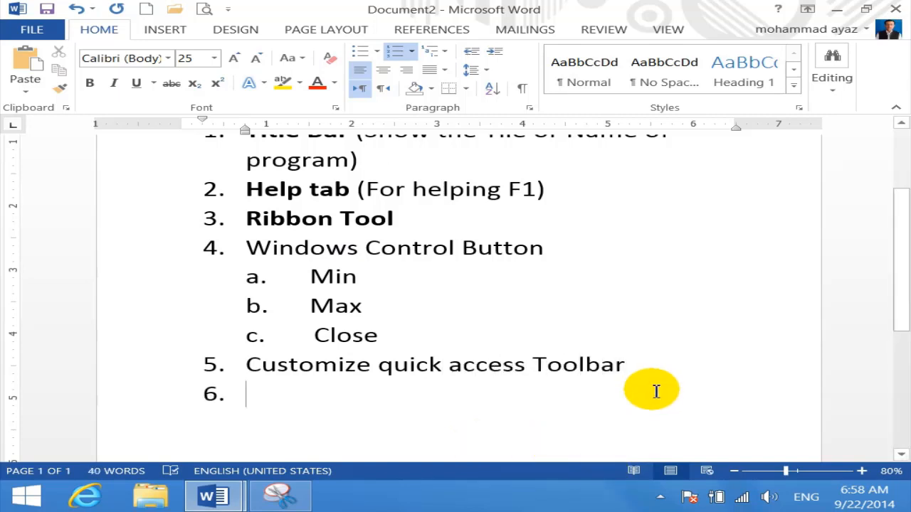
drag(644, 366, 246, 364)
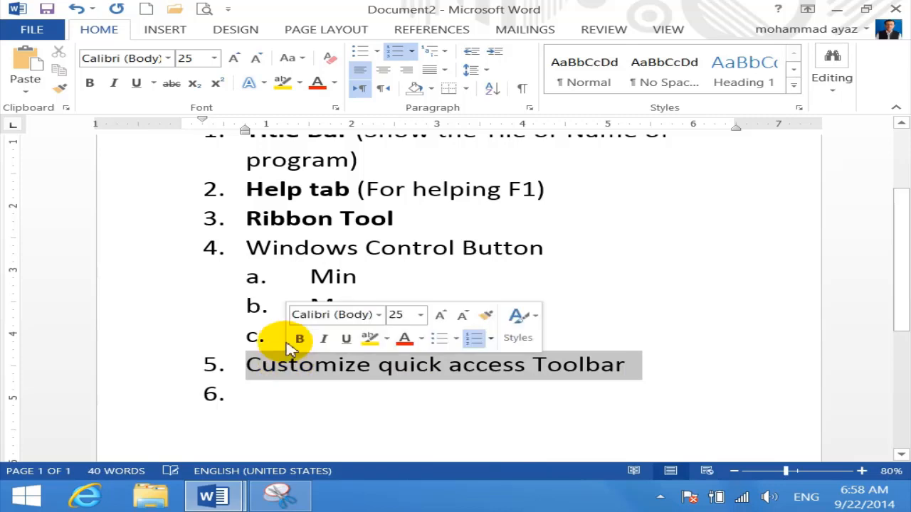
click(291, 58)
click(305, 132)
click(294, 406)
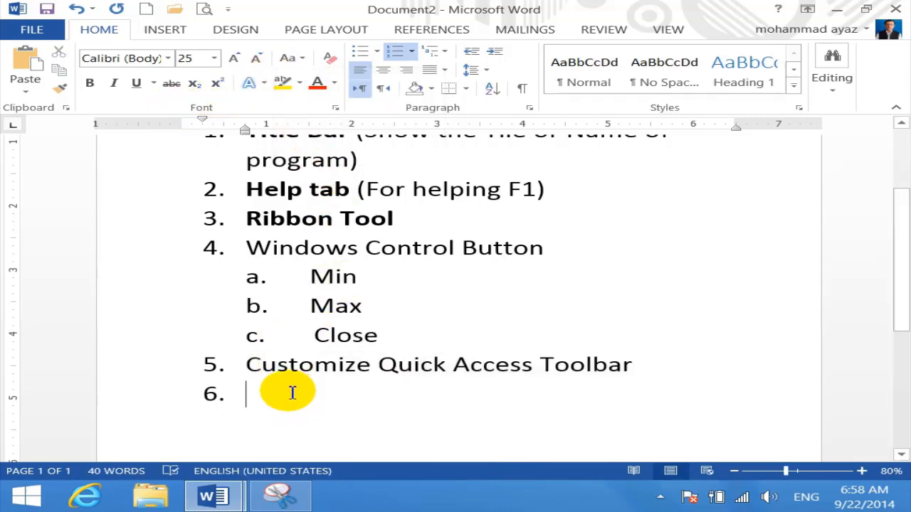
Remove New, Open and Save from the Quick Access Toolbar
click(229, 10)
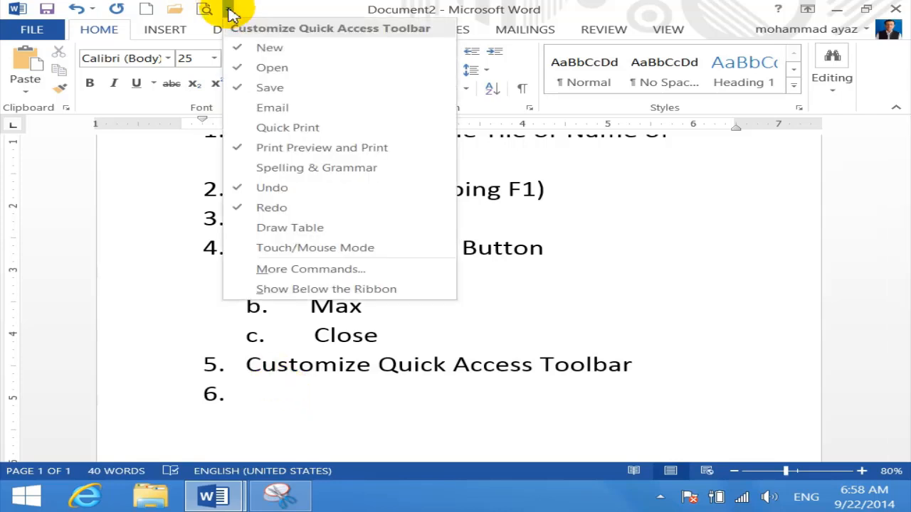
click(244, 47)
click(202, 13)
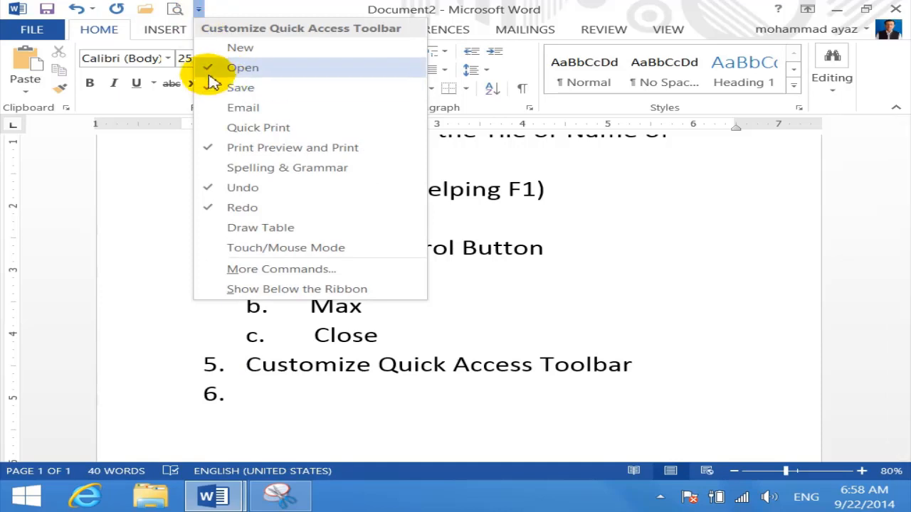
click(211, 67)
click(170, 10)
click(199, 86)
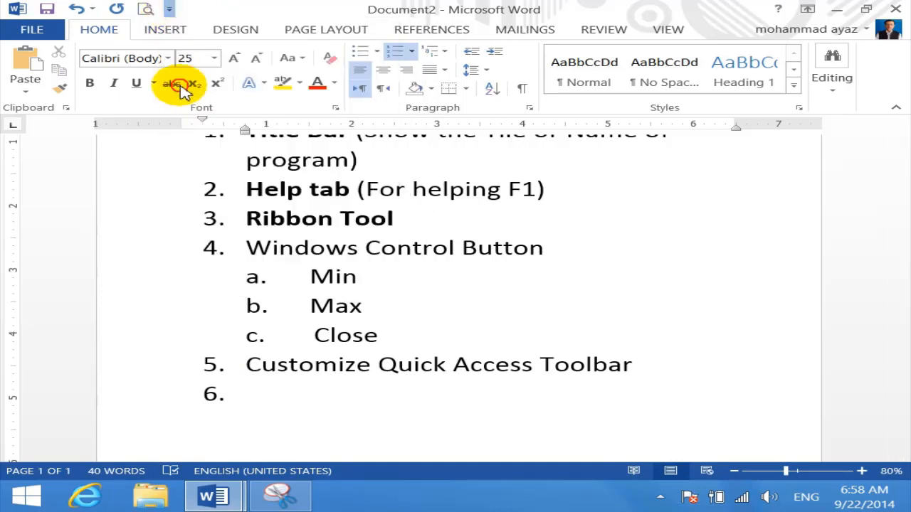
Remove Print Preview and Print, Undo and Redo from the Quick Access Toolbar
click(141, 10)
click(146, 148)
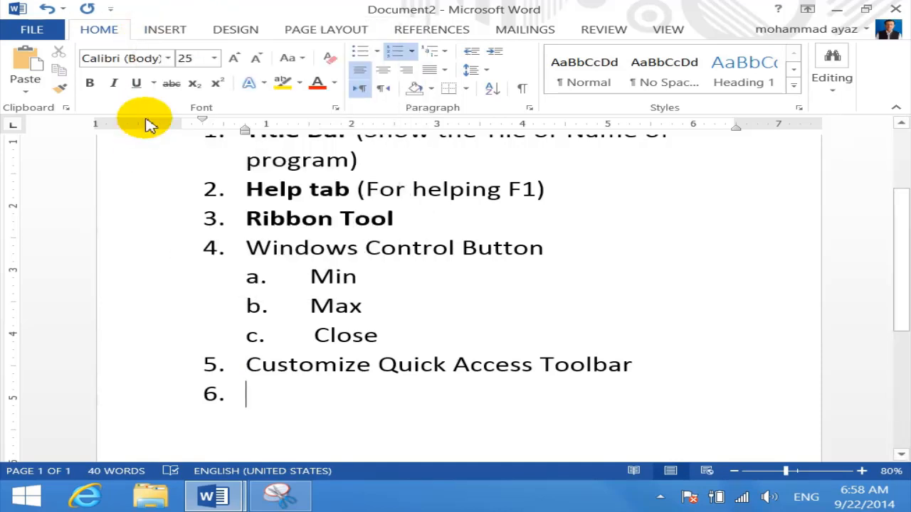
click(111, 8)
click(122, 187)
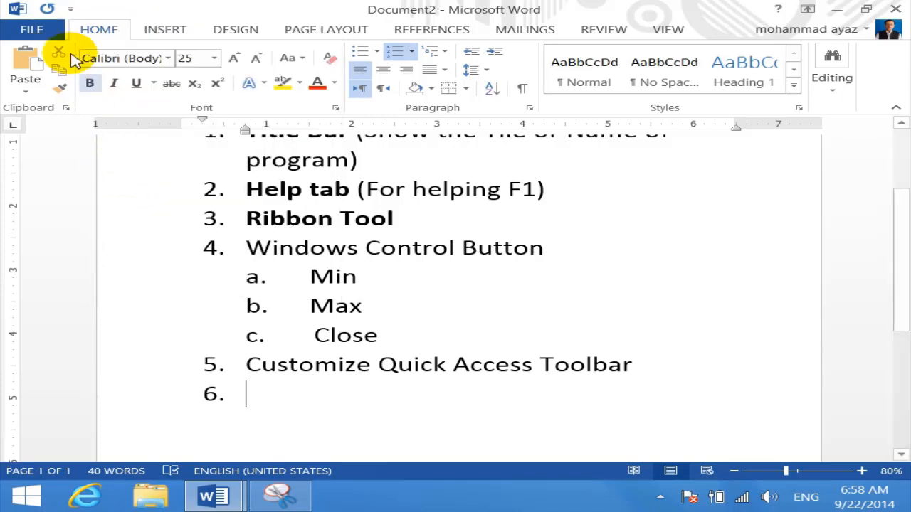
click(71, 8)
click(89, 207)
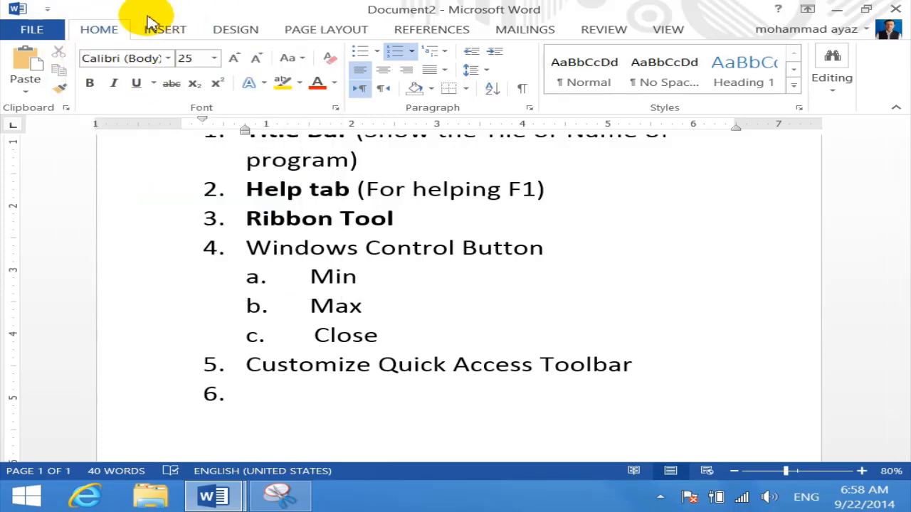
Snip the emptied Quick Access Toolbar area, mark it with a blue tick, and minimise
click(279, 497)
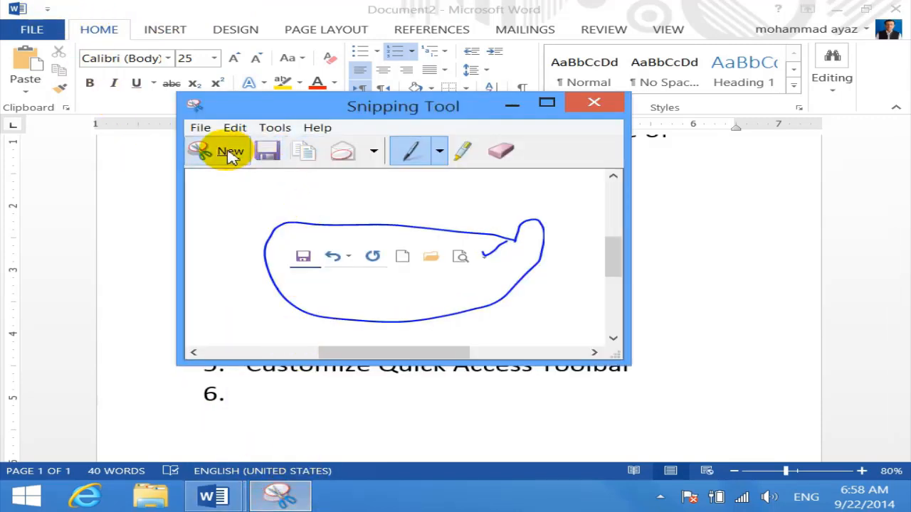
click(222, 158)
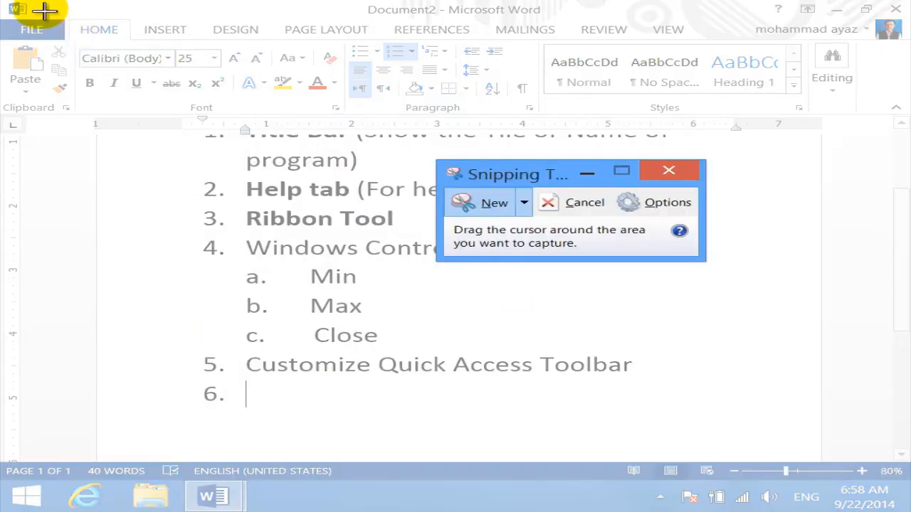
drag(37, 5, 65, 15)
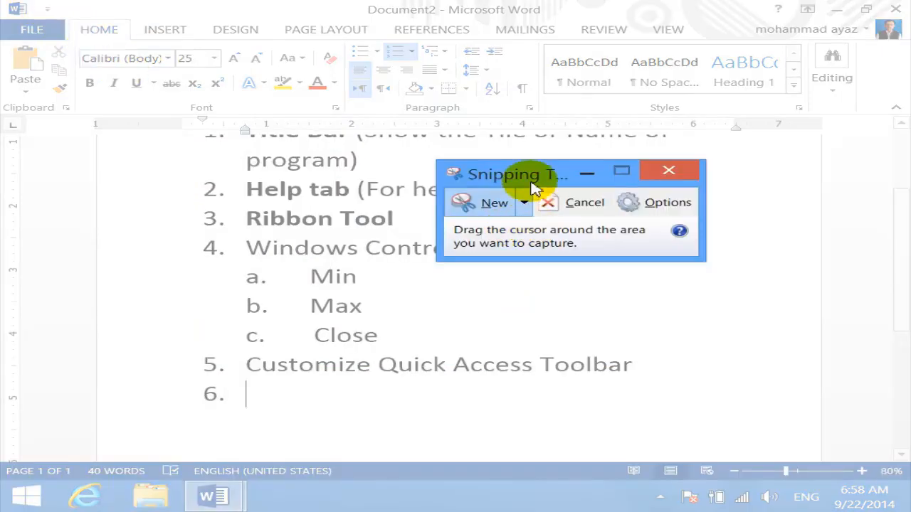
click(466, 204)
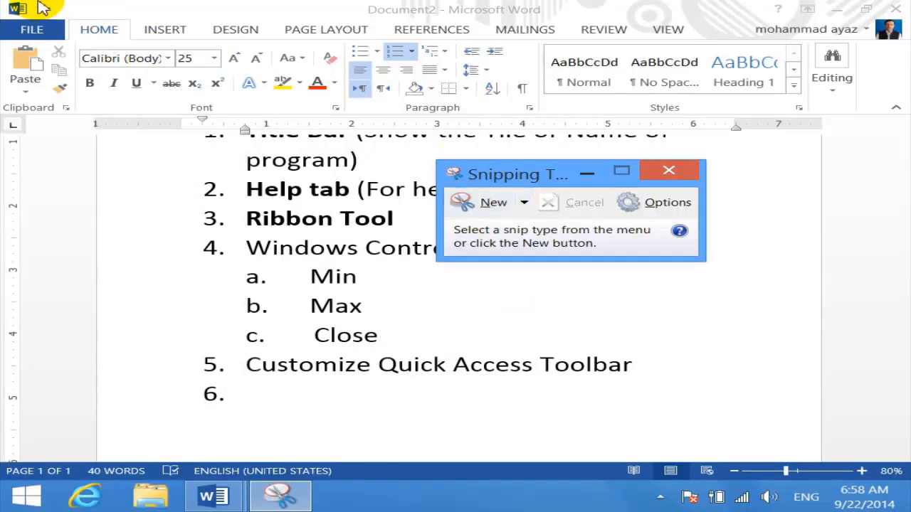
click(465, 203)
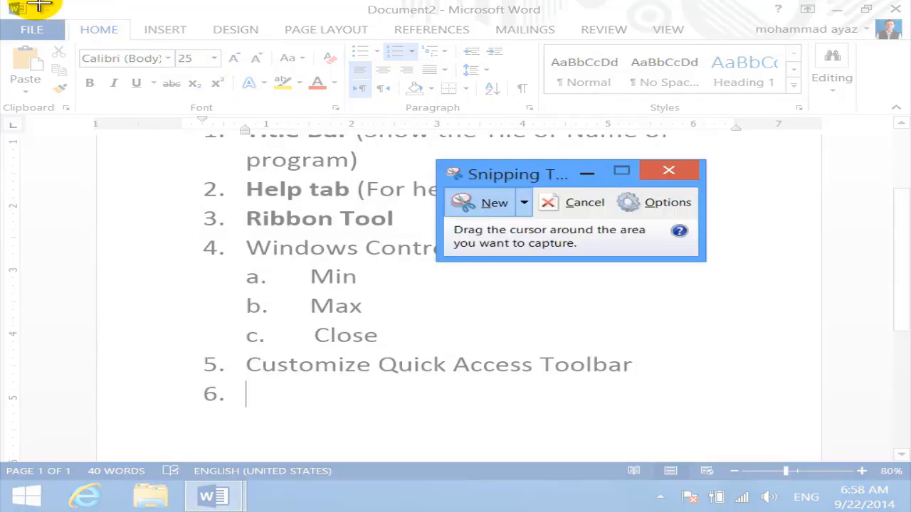
drag(40, 8, 69, 20)
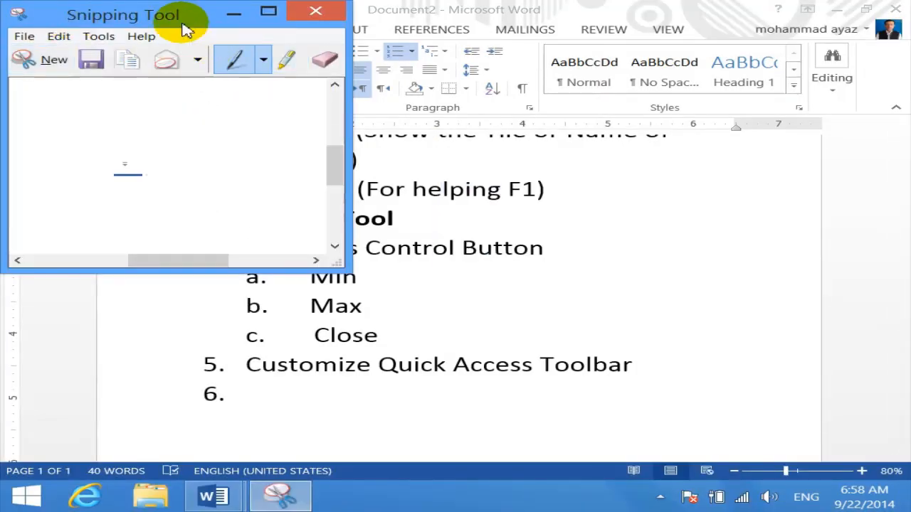
drag(183, 24, 384, 94)
mouse_move(325, 215)
mouse_down()
mouse_move(335, 220)
mouse_move(376, 199)
mouse_up()
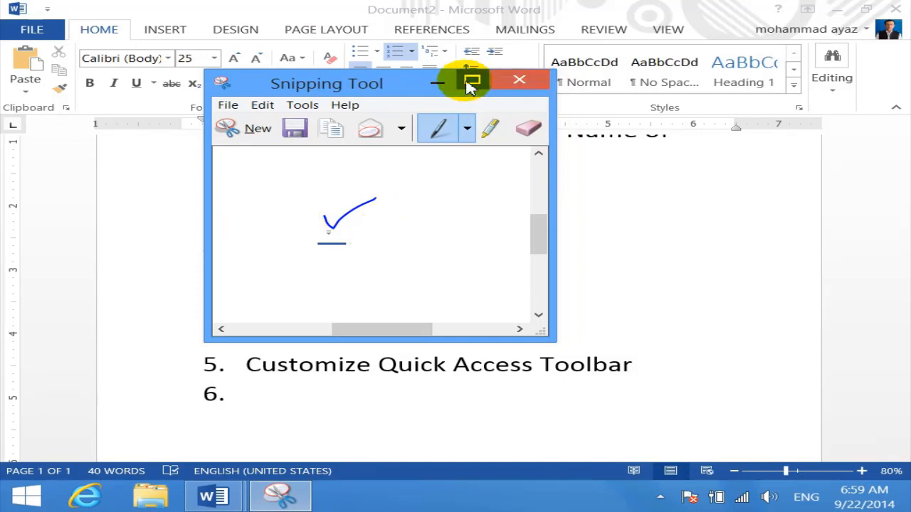
click(438, 82)
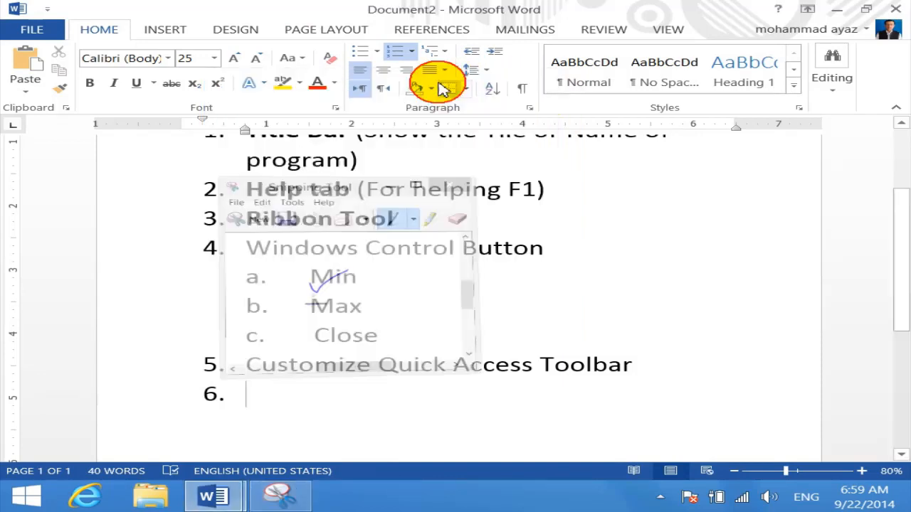
Add New, Open, Save and Print Preview and Print back to the Quick Access Toolbar
click(47, 9)
click(72, 50)
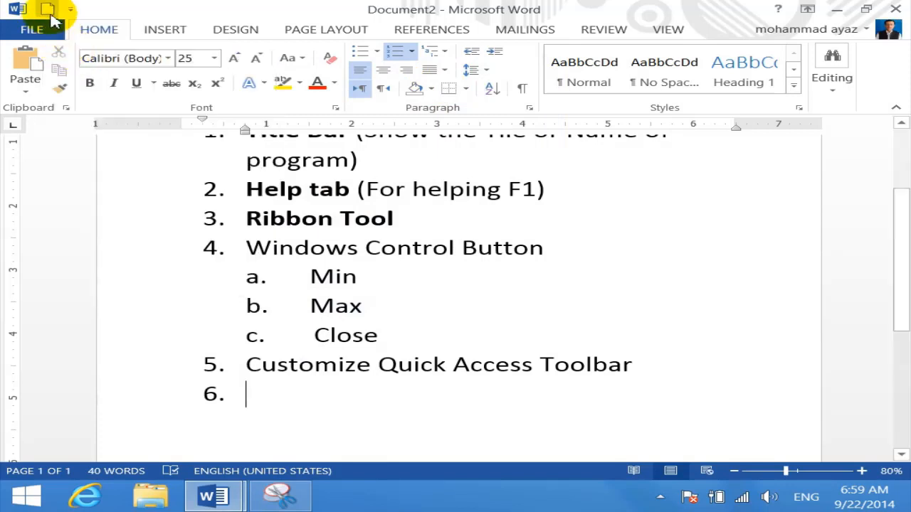
click(71, 8)
click(108, 68)
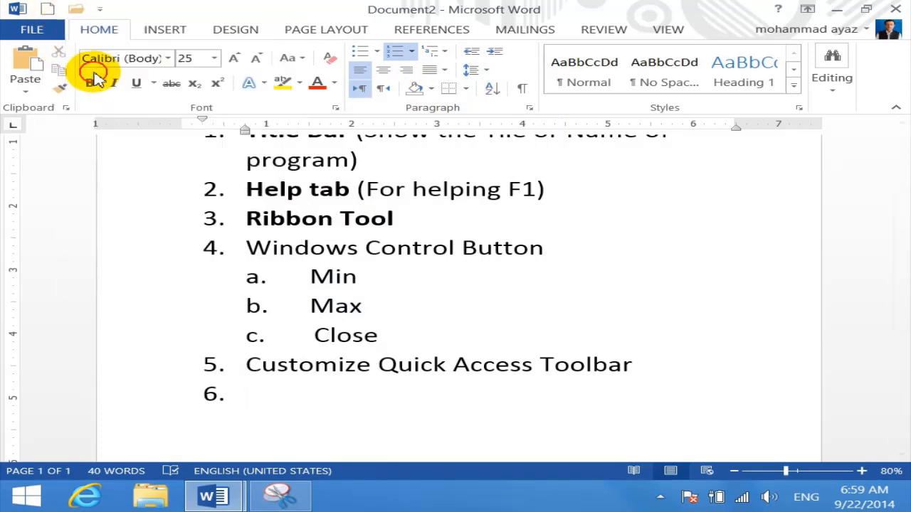
click(101, 8)
click(117, 87)
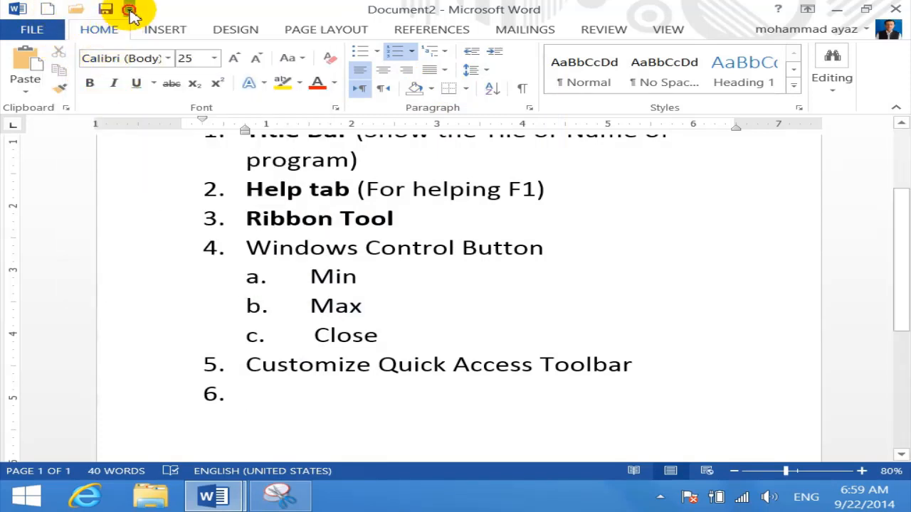
click(129, 9)
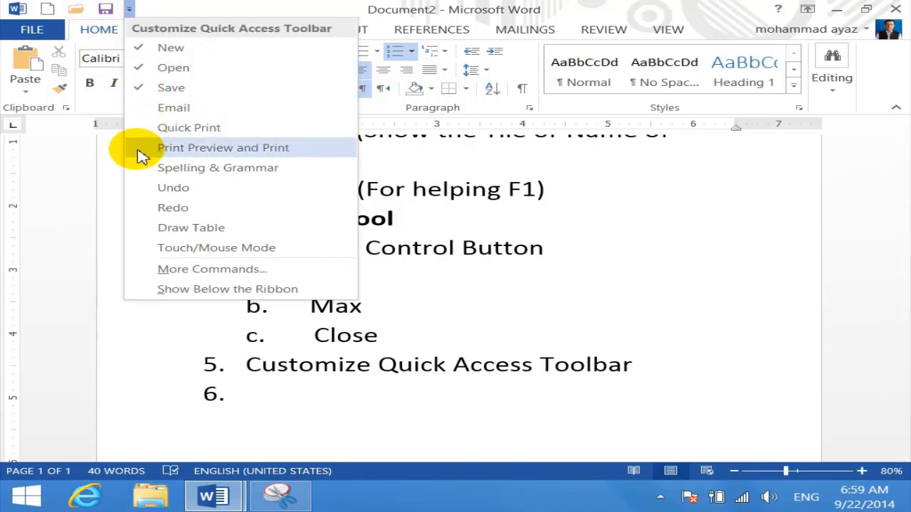
click(142, 149)
Start saving the unsaved document with the toolbar's Save button
click(159, 10)
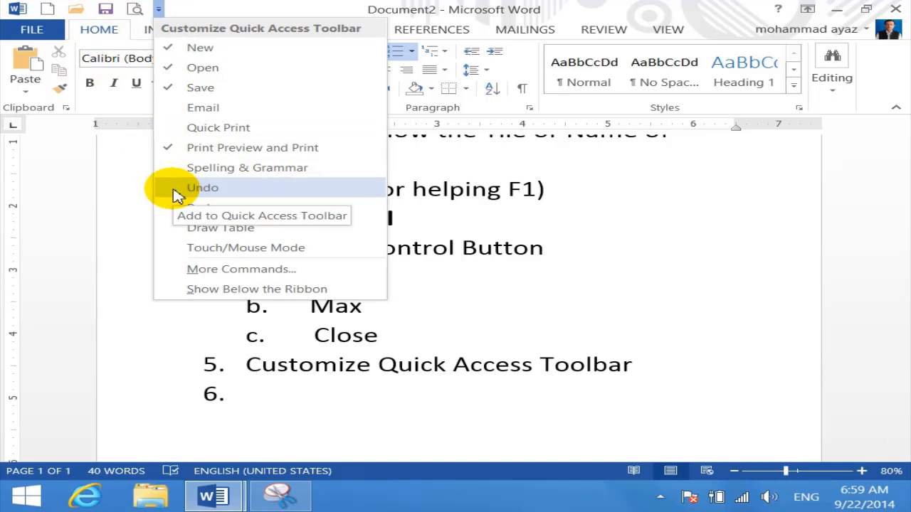
click(104, 12)
click(103, 10)
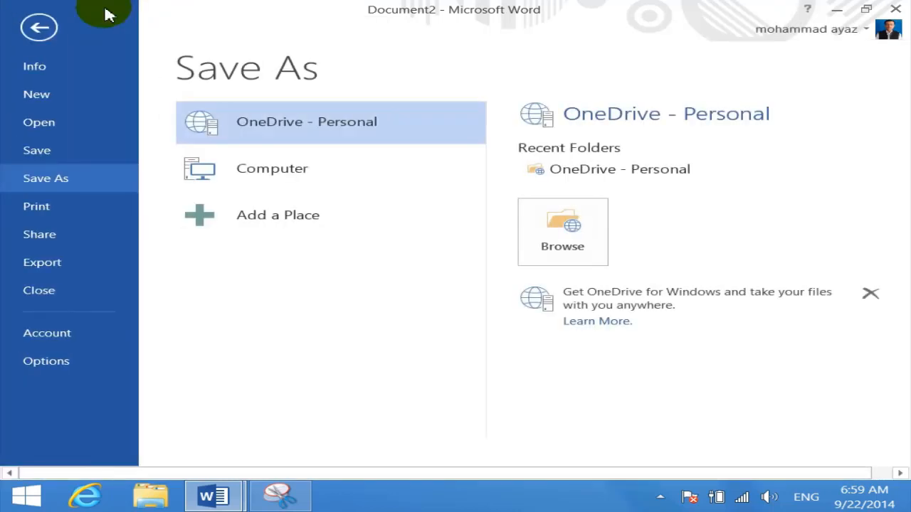
Save the document under Computer in the Documents folder as INTERFACE.docx
click(270, 184)
click(573, 346)
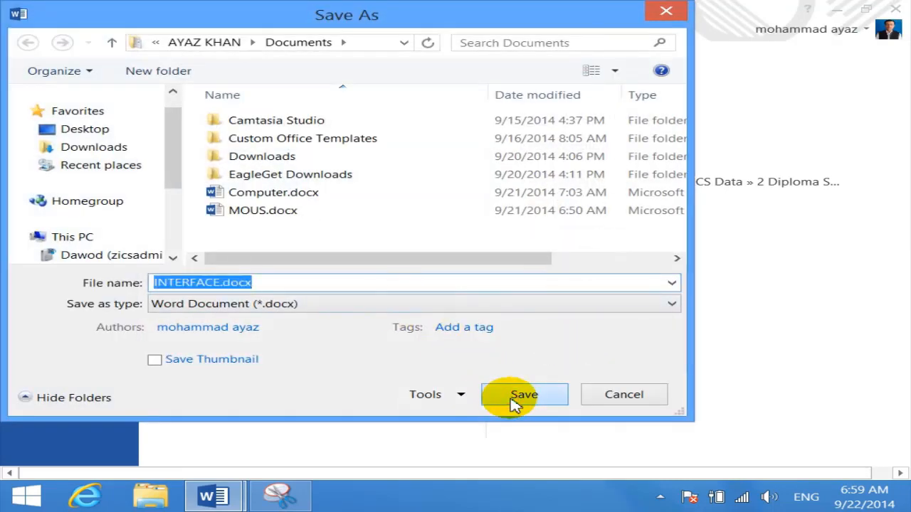
click(514, 400)
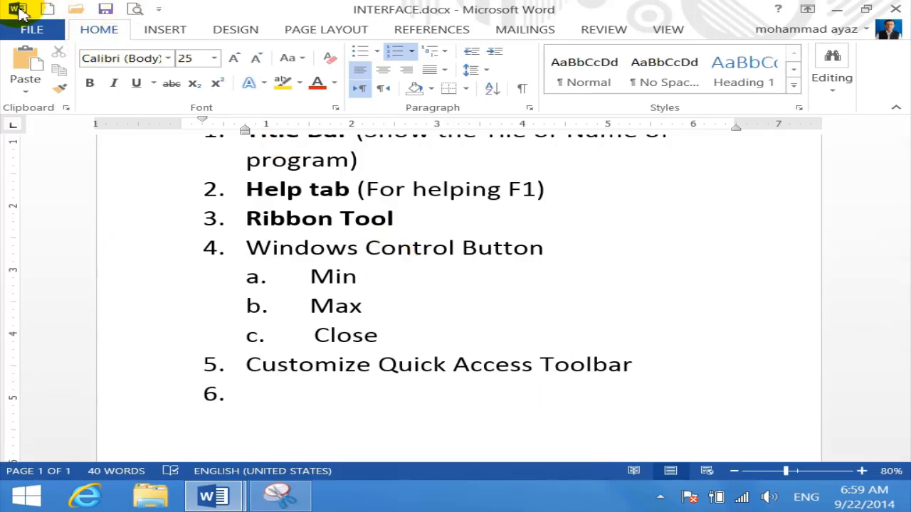
Type 'File Tab' as list item 6
click(461, 338)
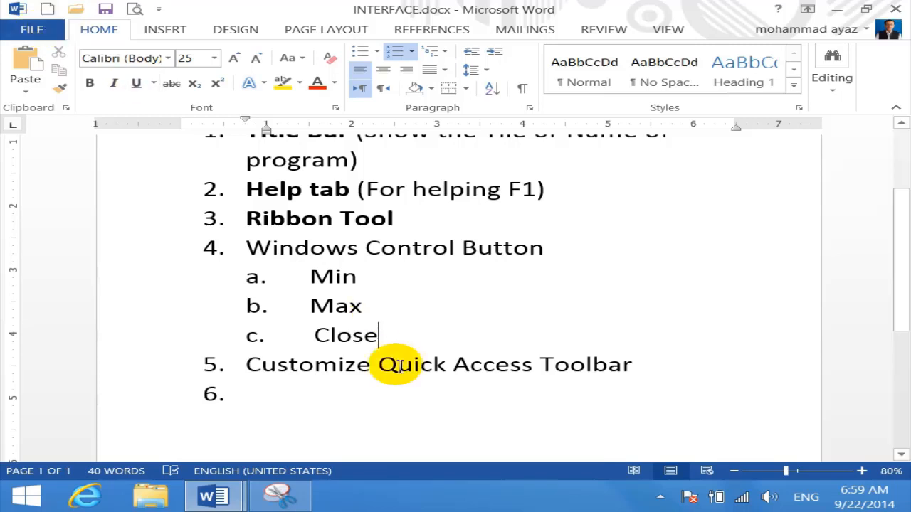
click(328, 393)
text(File Tab)
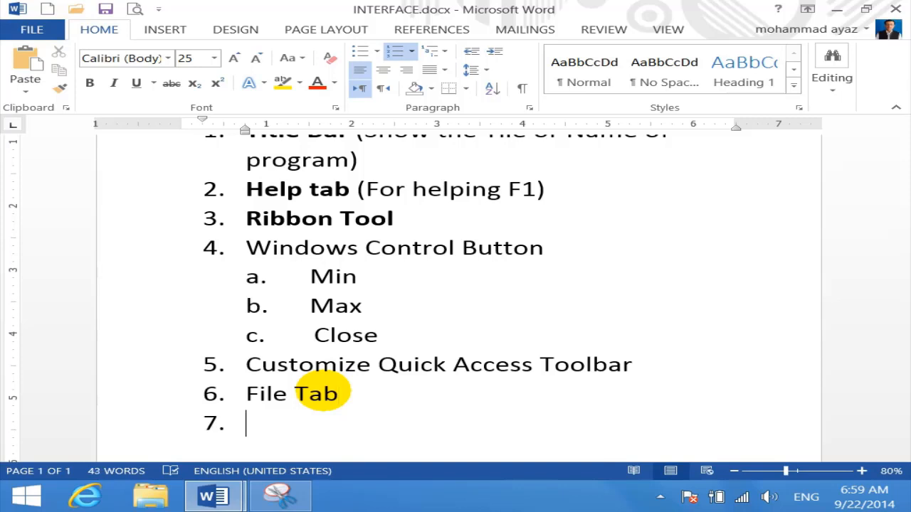
Look through the File backstage Info, New and Open pages, then save the document
click(31, 30)
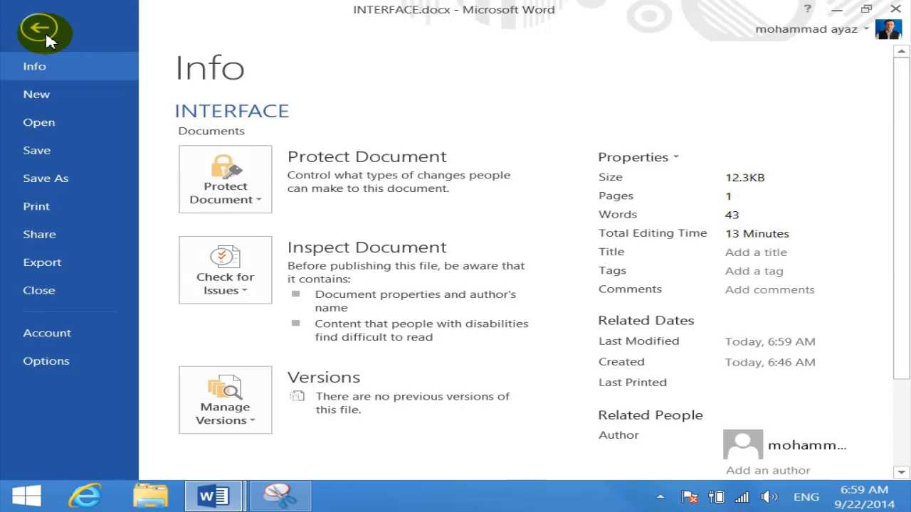
click(68, 93)
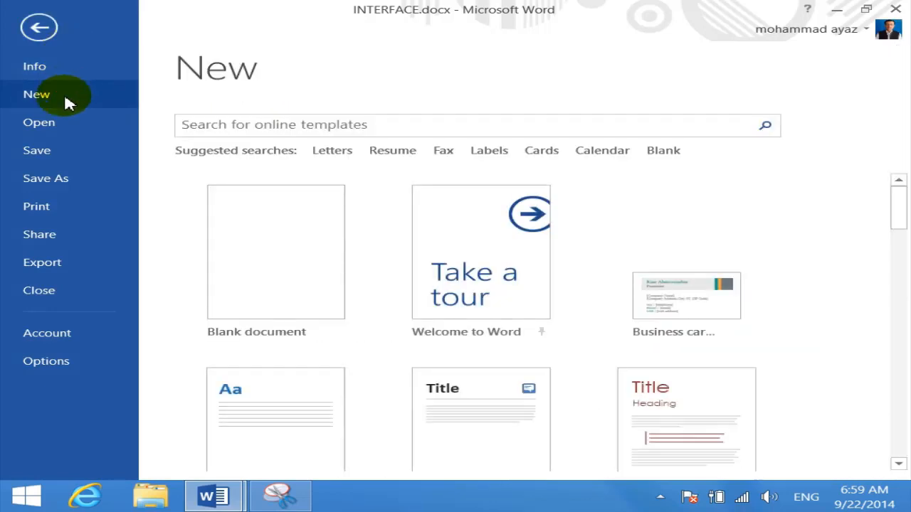
click(67, 130)
click(61, 149)
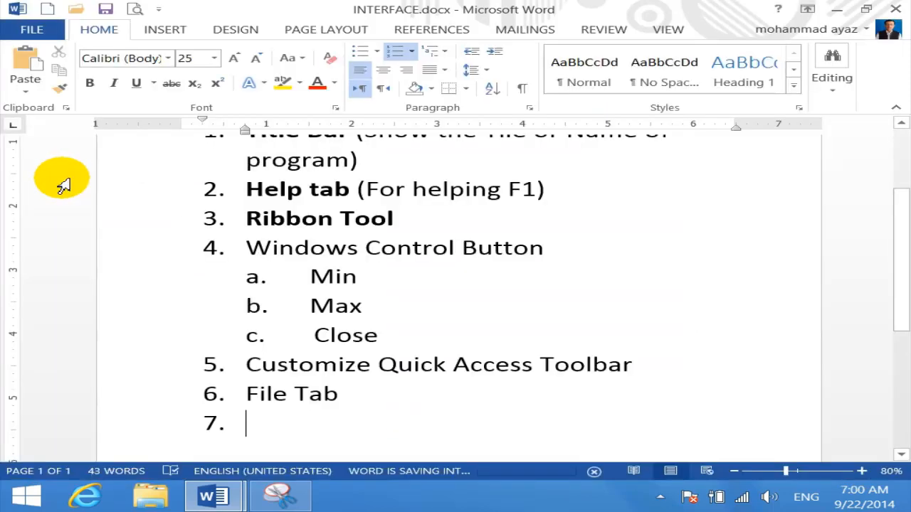
click(40, 34)
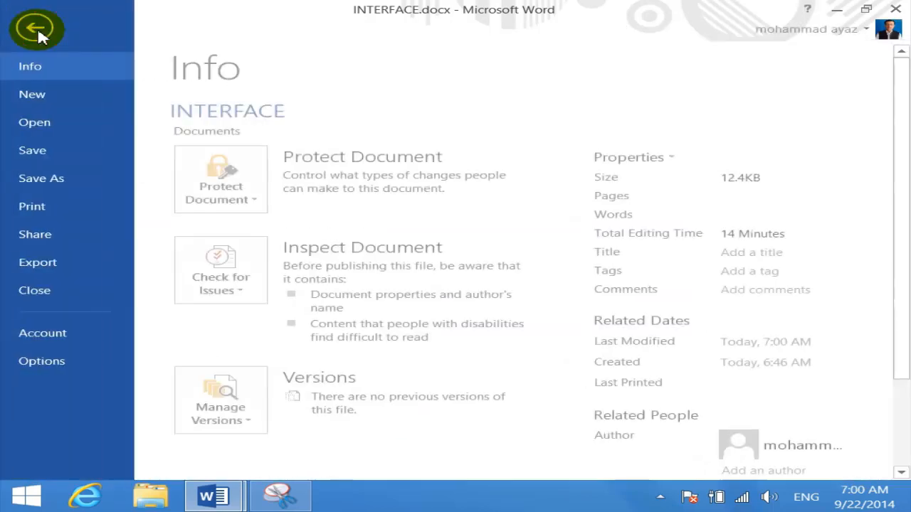
click(41, 29)
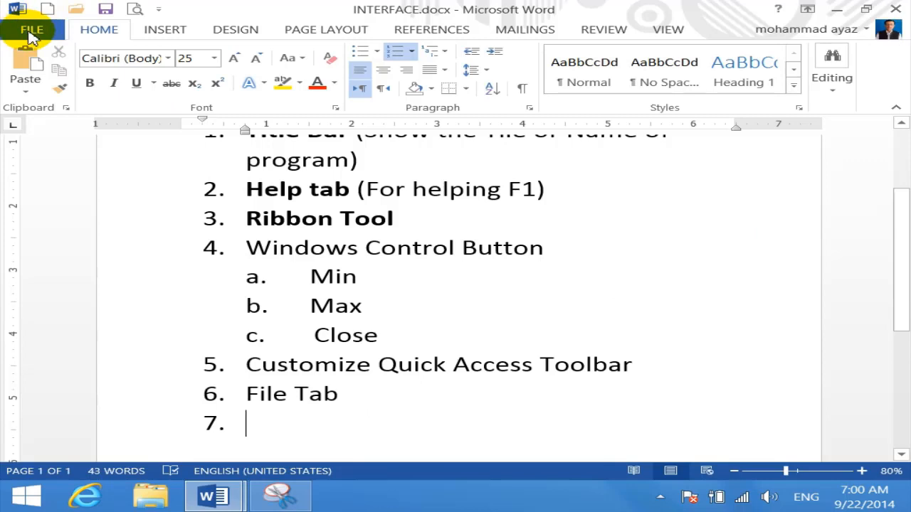
click(309, 504)
Snip Word's FILE tab in Snipping Tool, then minimize the tool
click(260, 128)
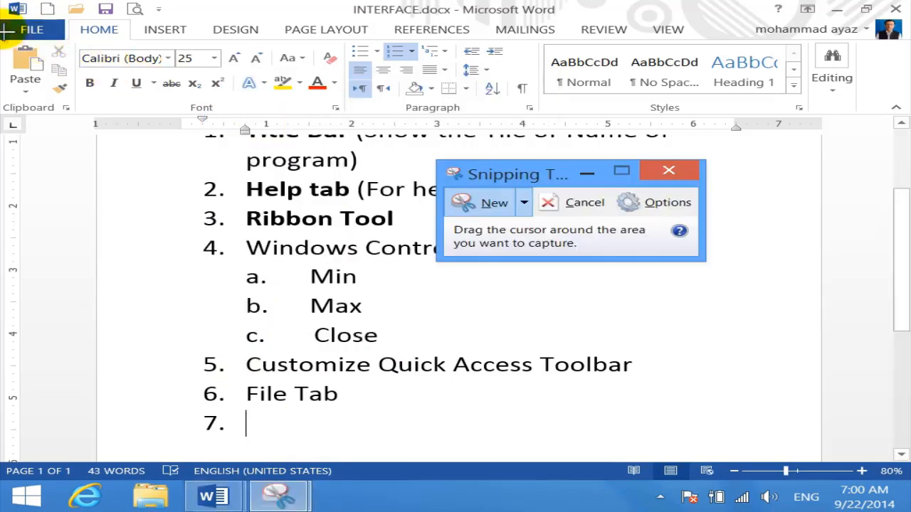
drag(4, 20, 75, 42)
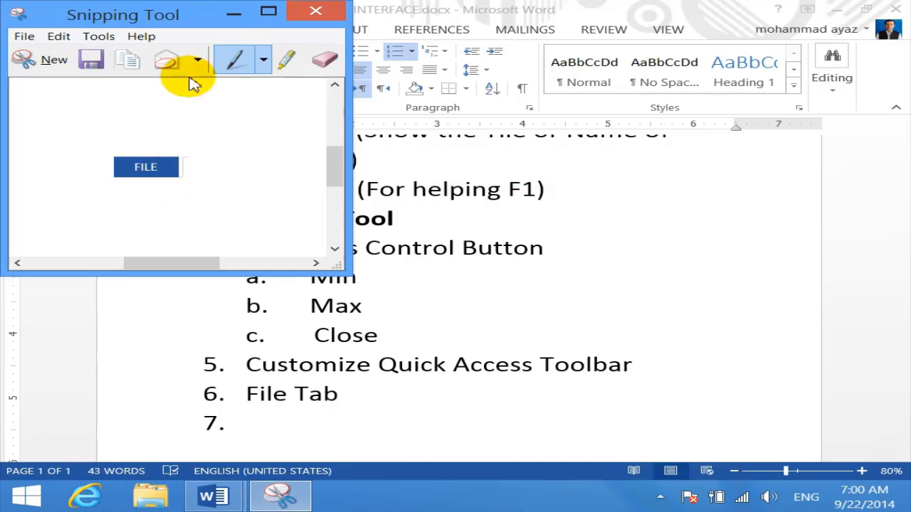
click(235, 13)
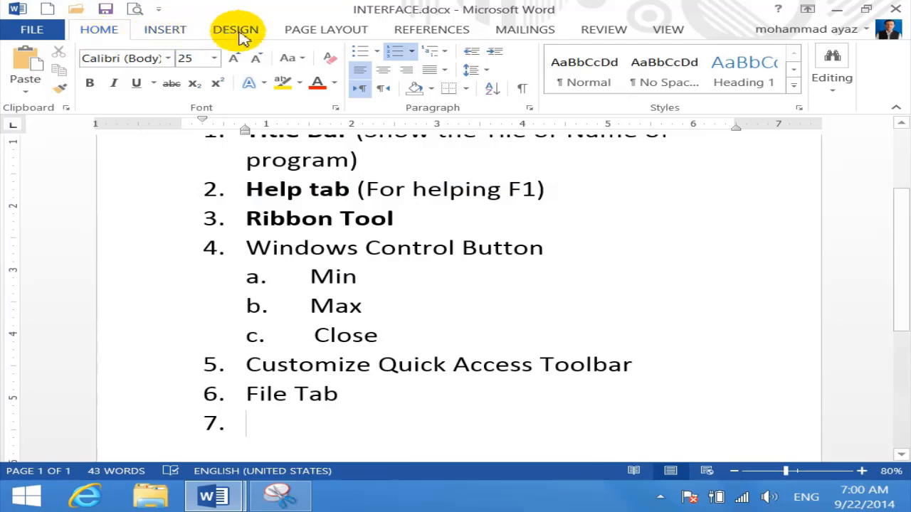
Snip the ribbon tab names from HOME through VIEW, then minimize Snipping Tool
click(306, 502)
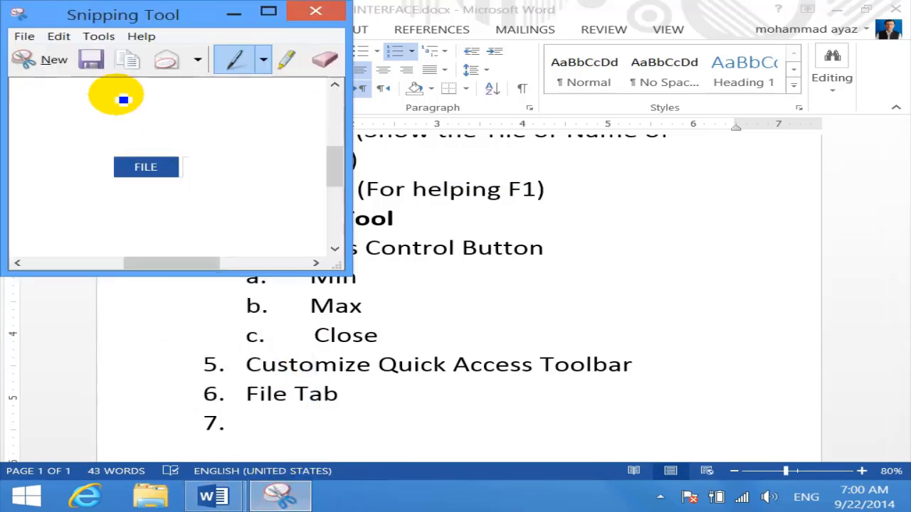
click(26, 57)
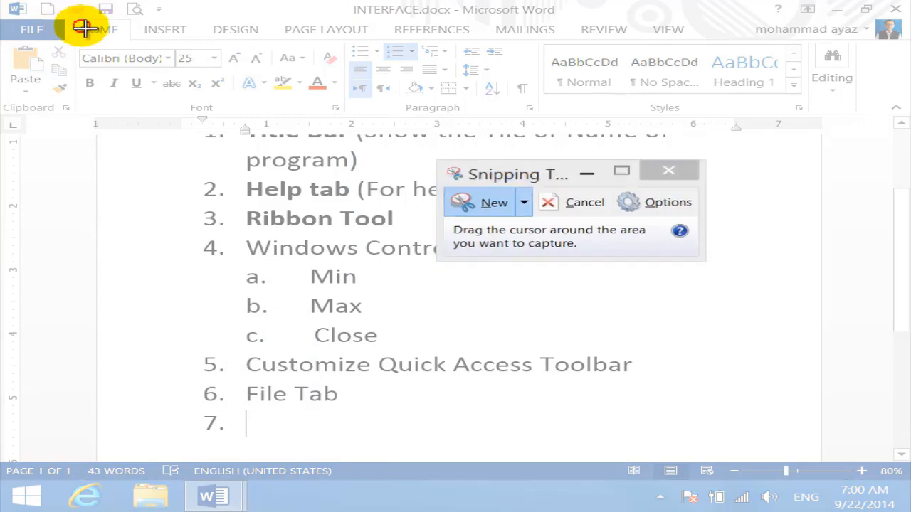
drag(75, 21, 723, 43)
drag(527, 39, 556, 89)
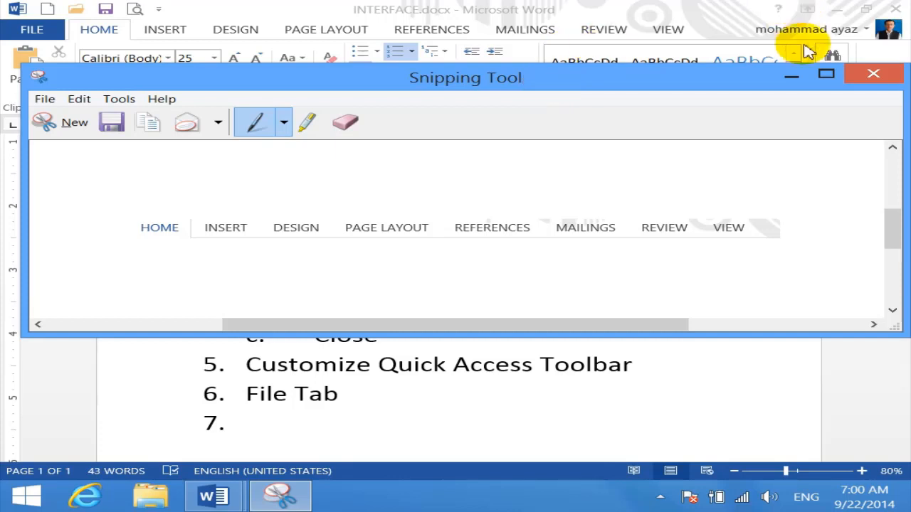
click(795, 79)
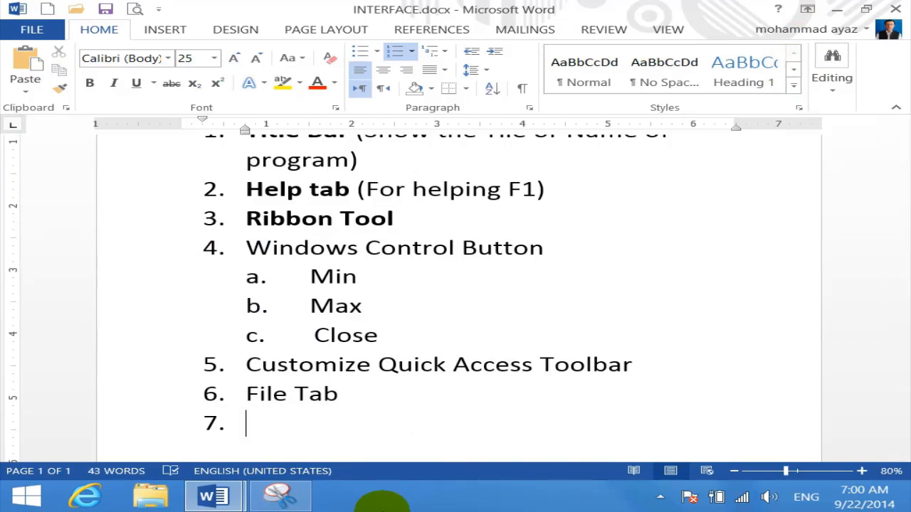
Complete item 7 as 'Ribbon (Home Tab, Insert Tab etc)' with an empty item 8 below
text(bbon)
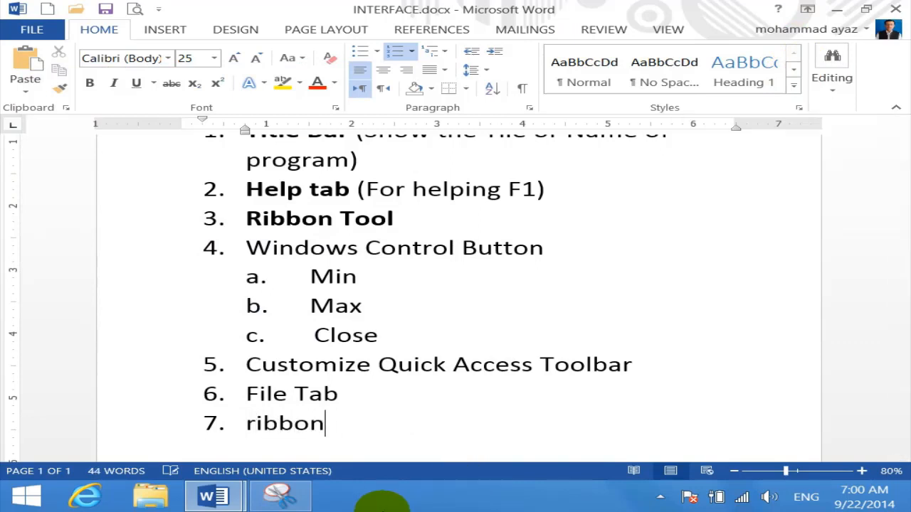
key(Return)
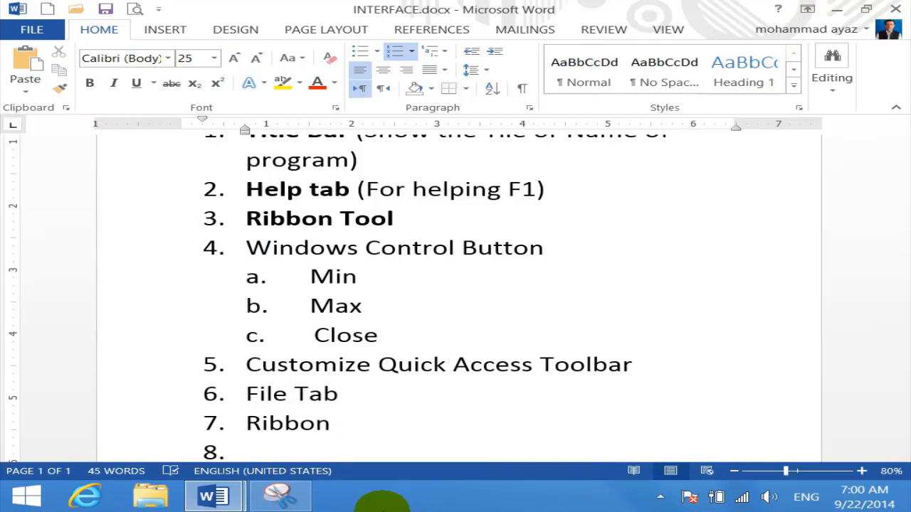
click(349, 425)
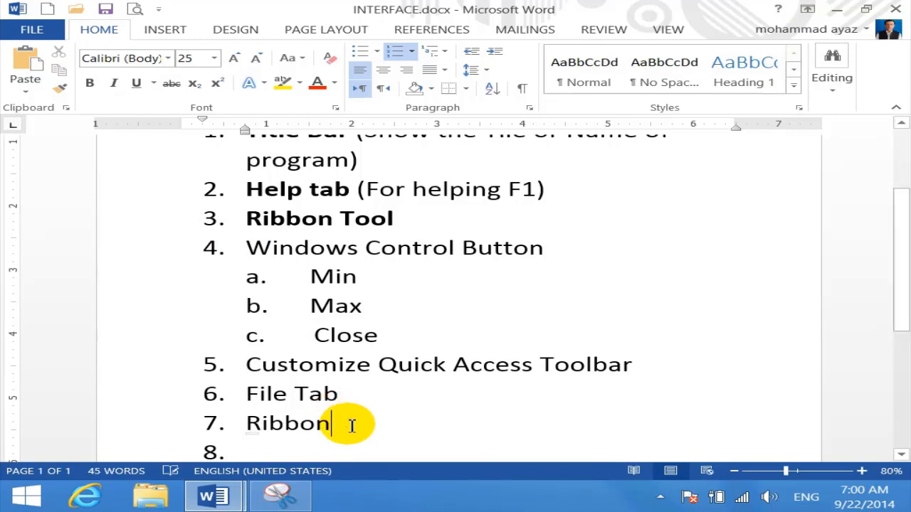
text((H)
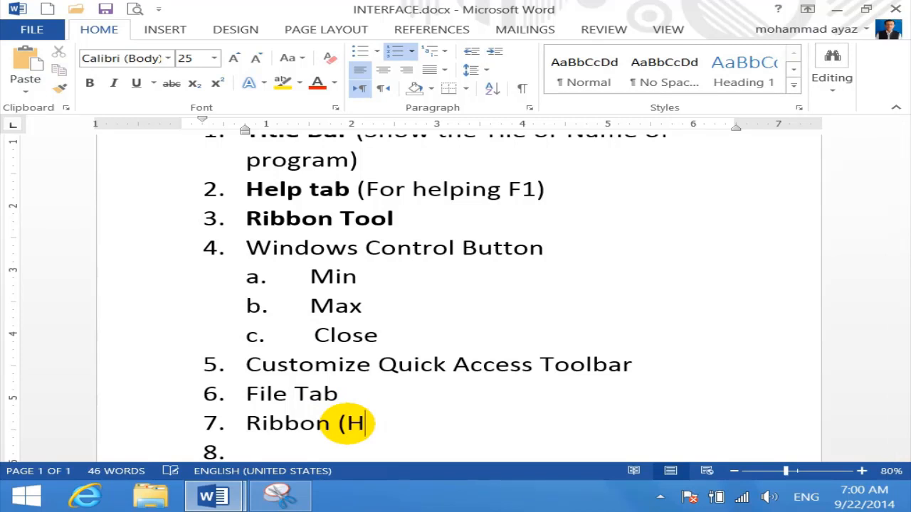
text(omw)
key(BackSpace)
key(BackSpace)
text(e )
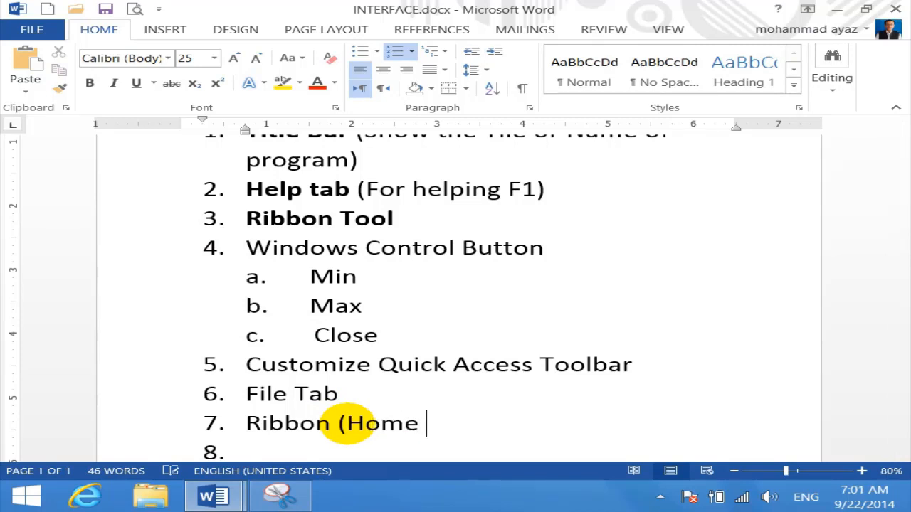
text(Tab)
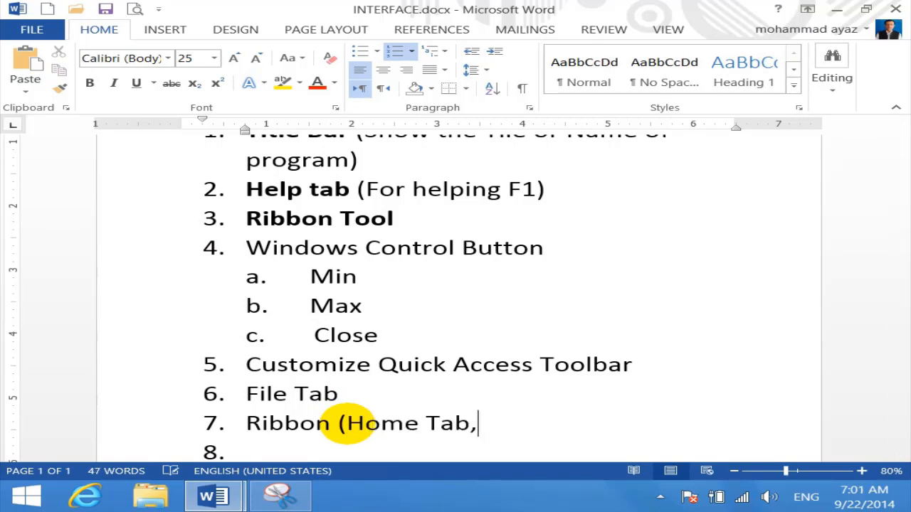
text(, Insert T)
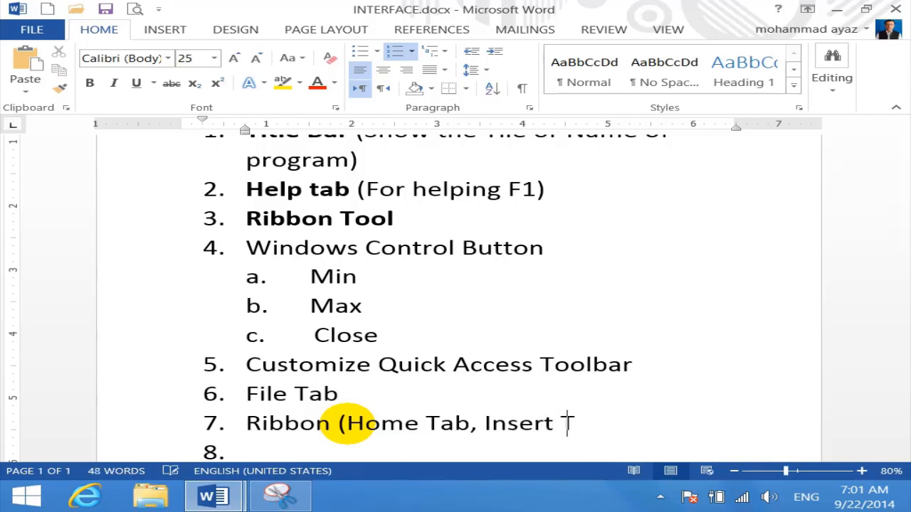
text(ab etc))
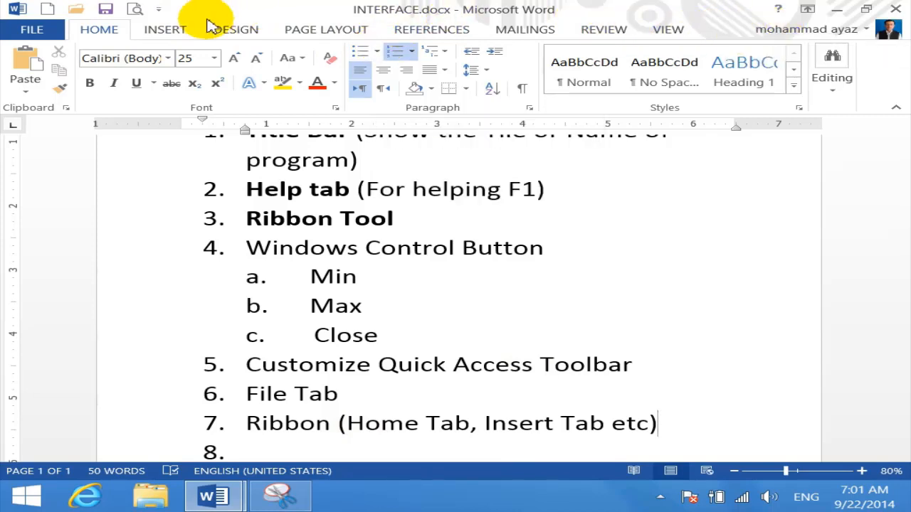
click(158, 28)
click(228, 30)
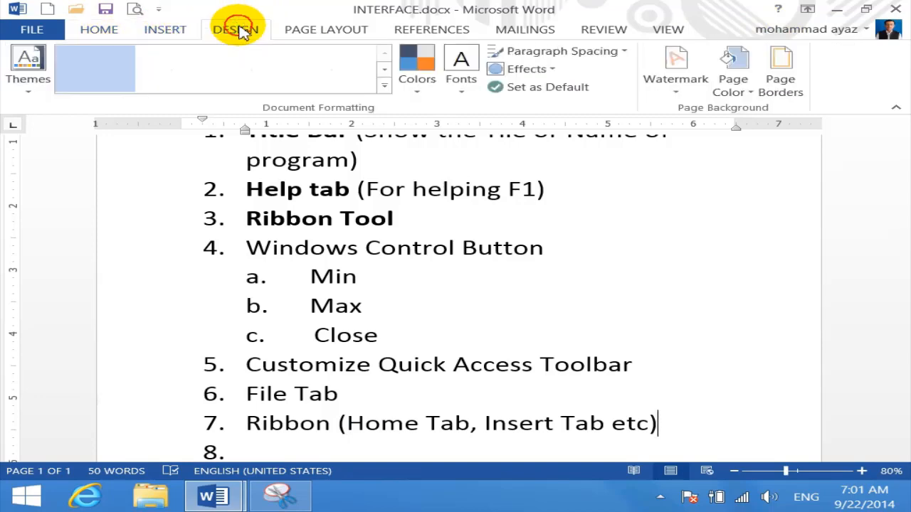
click(313, 29)
click(479, 32)
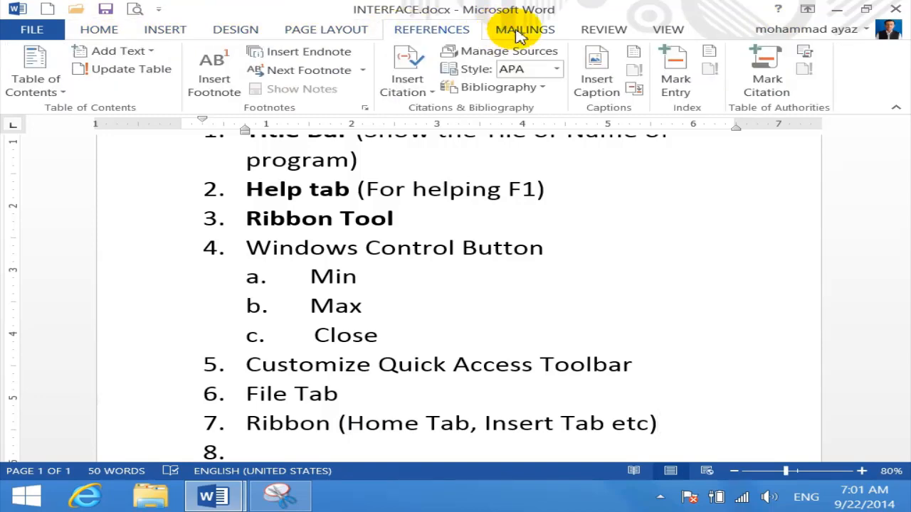
click(528, 29)
click(608, 27)
click(668, 32)
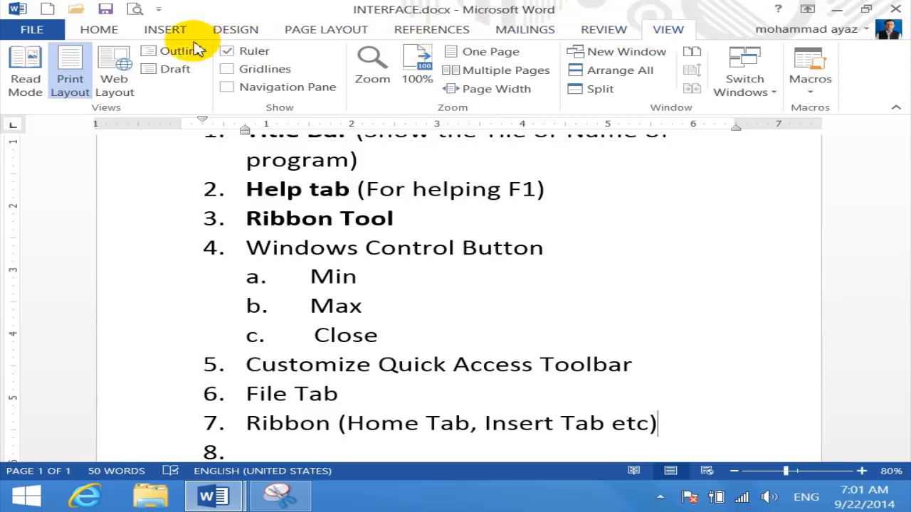
click(99, 28)
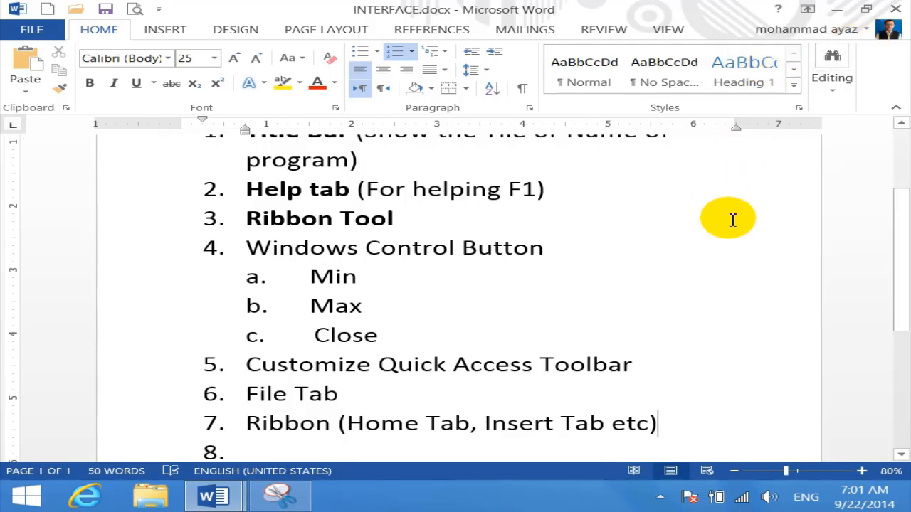
click(167, 30)
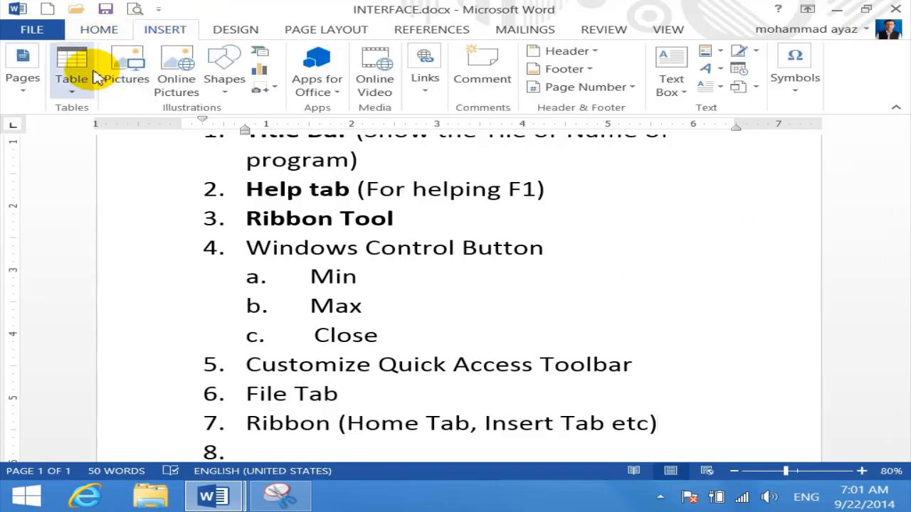
click(229, 35)
click(348, 29)
click(420, 28)
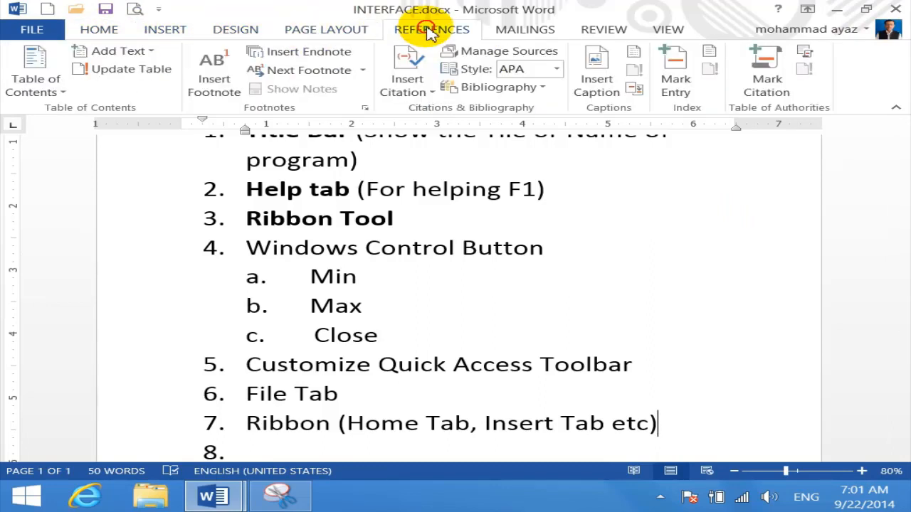
click(103, 28)
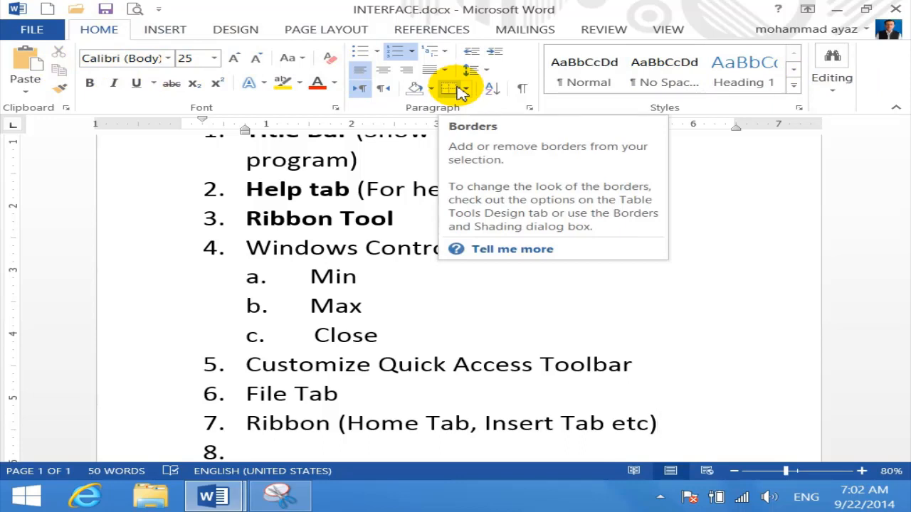
Demote empty item 8 into sub-item 'a. Ribbons tools/ Sub Ribbons' under item 7
scroll(285, 428, down, 1)
click(284, 363)
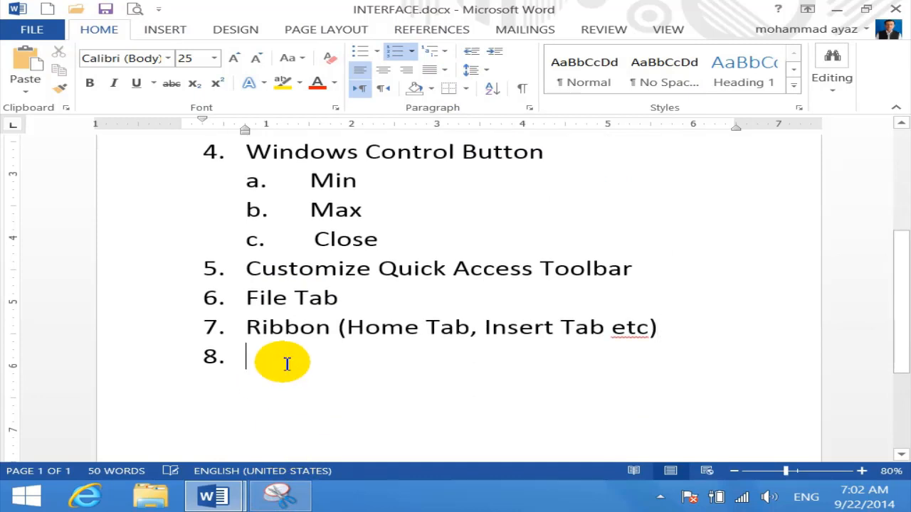
key(Tab)
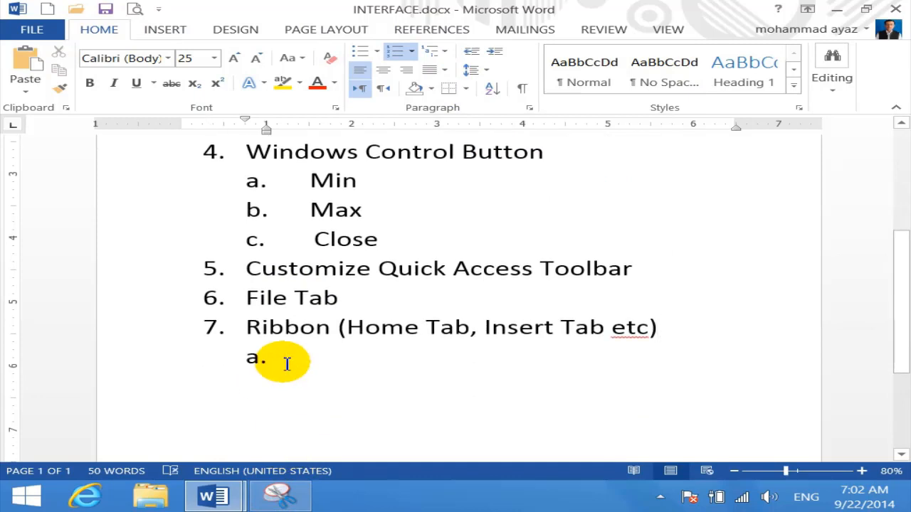
text(ri)
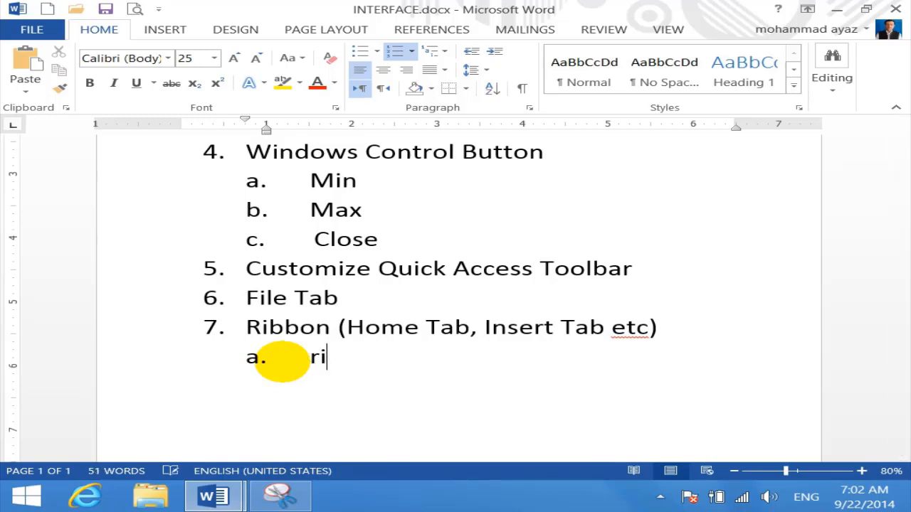
text(bbons toola)
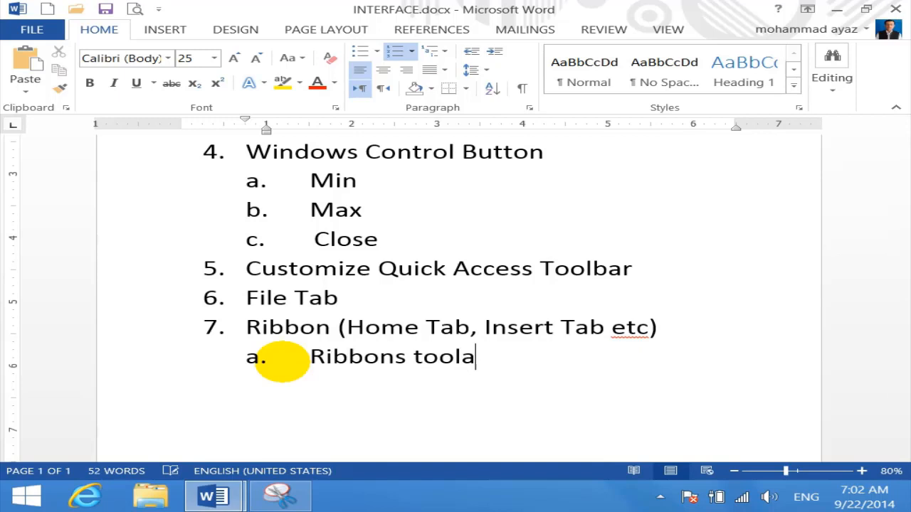
key(BackSpace)
text(s/ Sub )
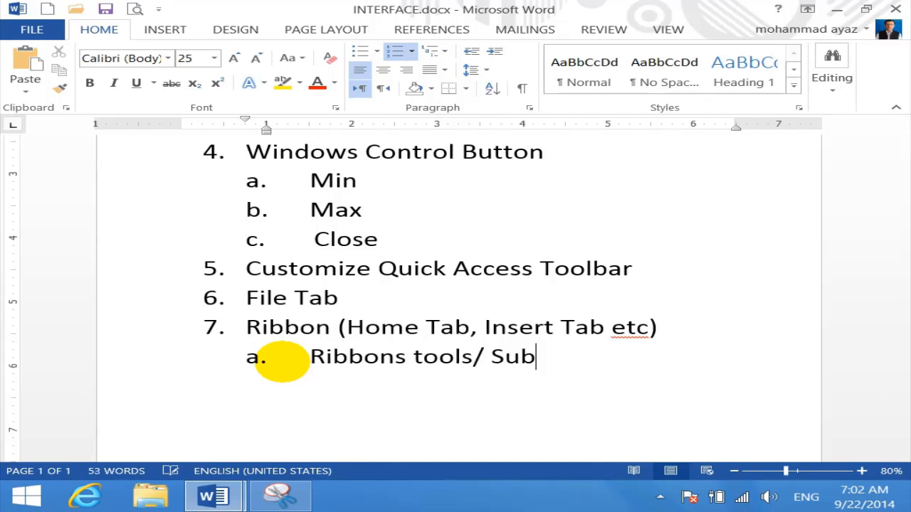
text(Ribbons)
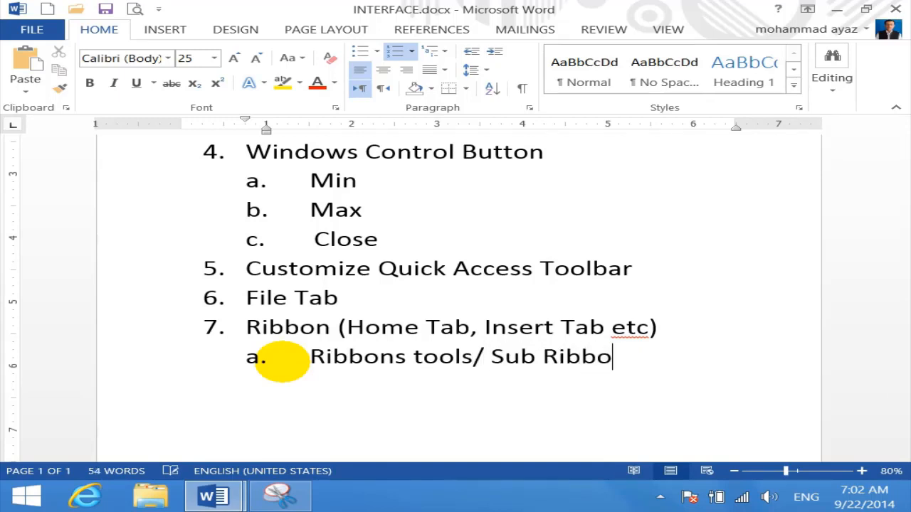
key(Return)
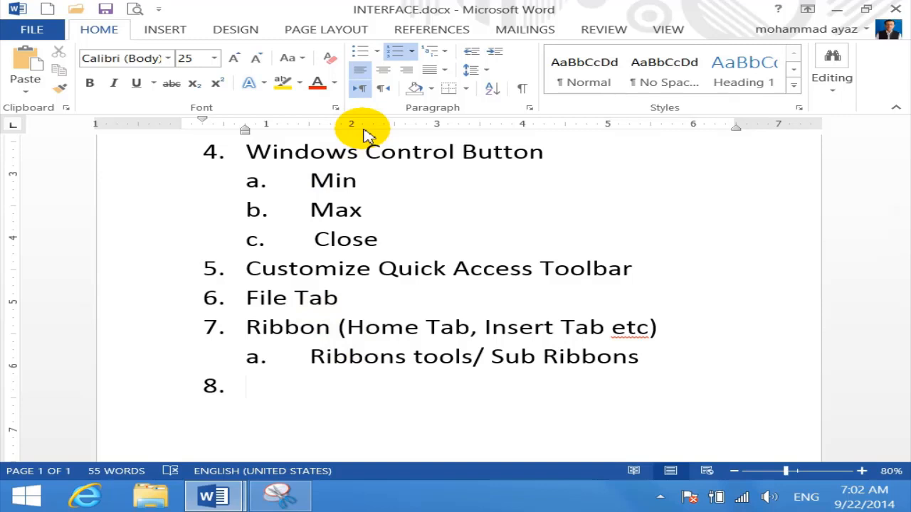
Type item 8 as 'Ruler: (to measure the page)'
text(Ru)
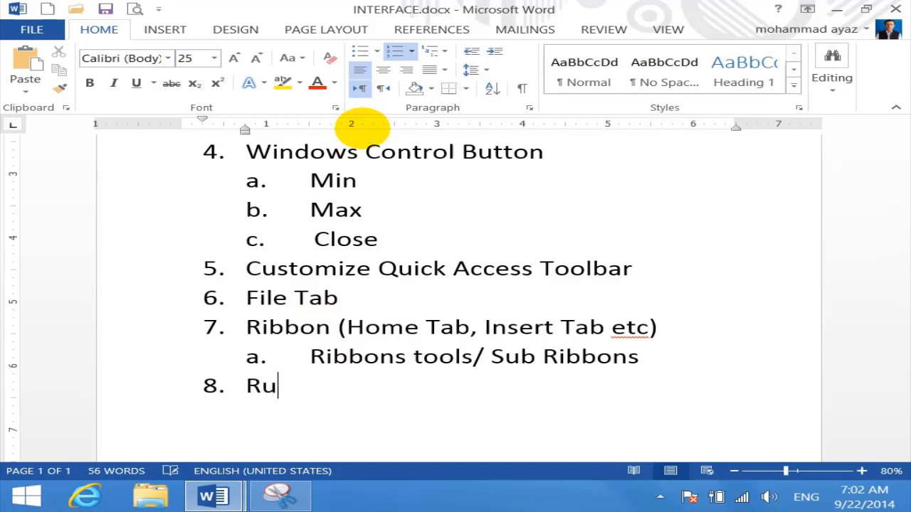
text(ler:)
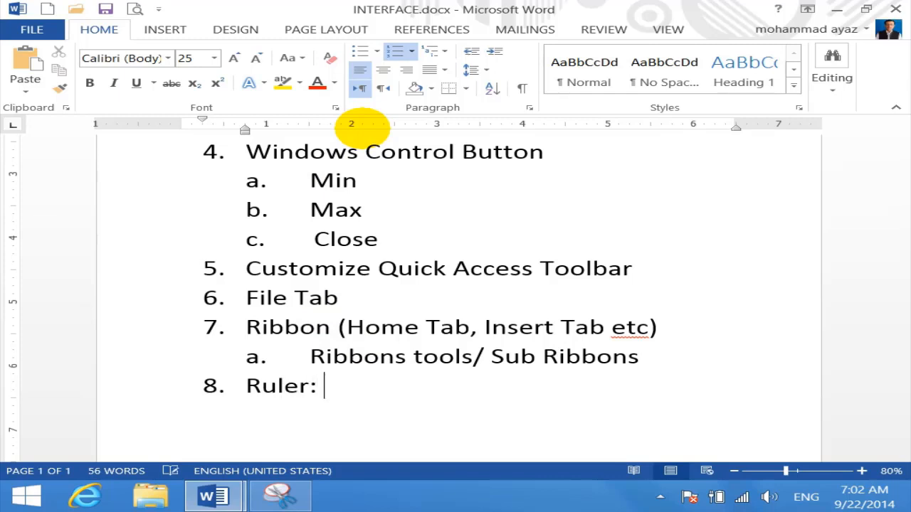
text( (to mears)
key(BackSpace)
key(BackSpace)
text(sure t)
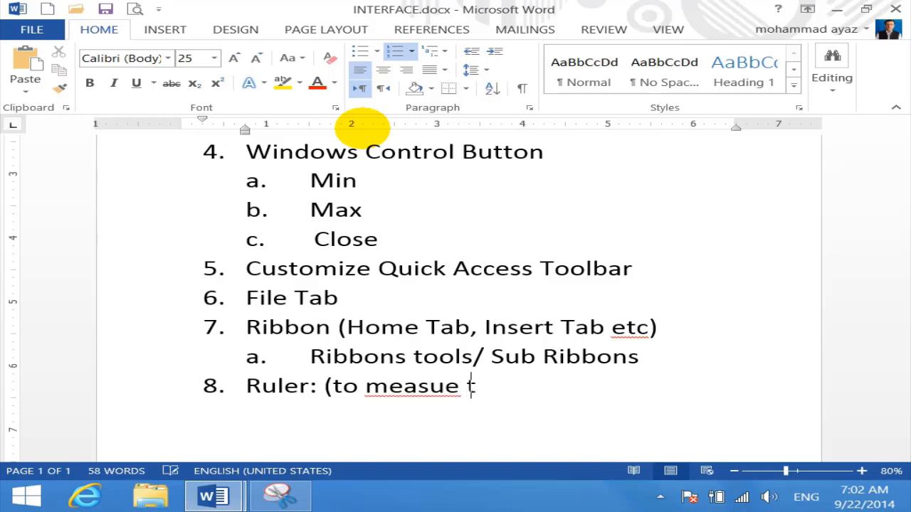
text(h)
key(BackSpace)
key(BackSpace)
key(BackSpace)
key(BackSpace)
text(re the )
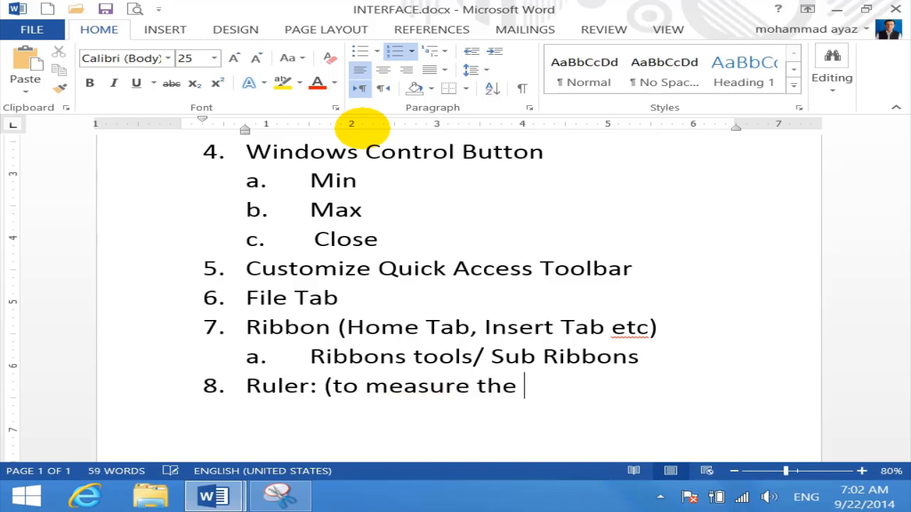
text(page))
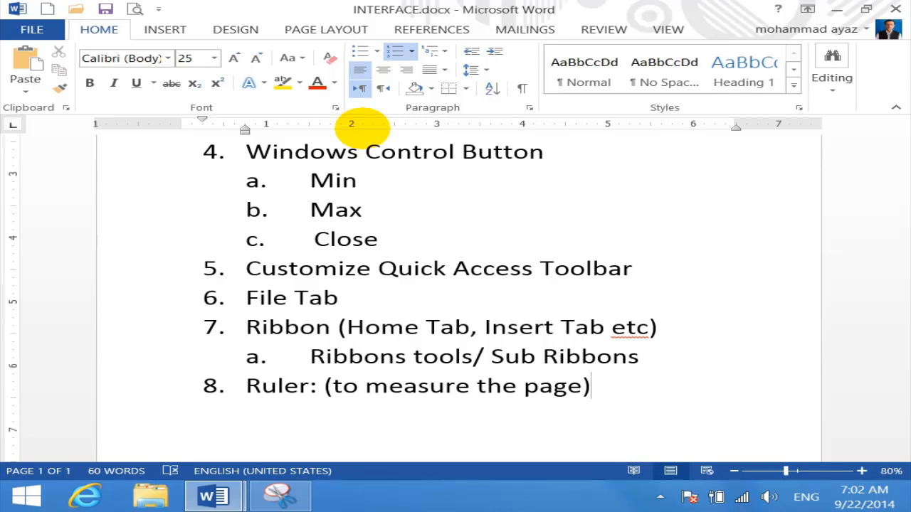
Add sub-items 'Horizontal ruler' and 'Vertical ruler' under item 8, leaving an empty item 9
key(Return)
key(Tab)
text(H)
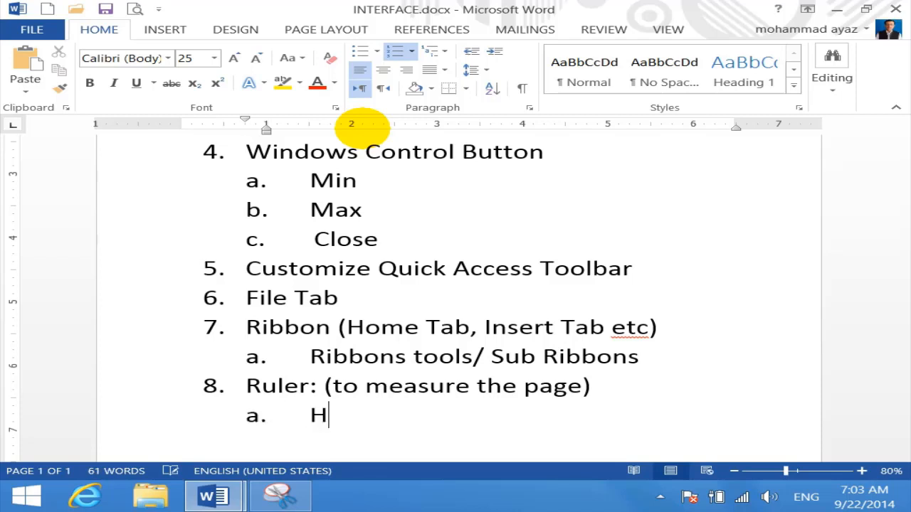
text(orizontal)
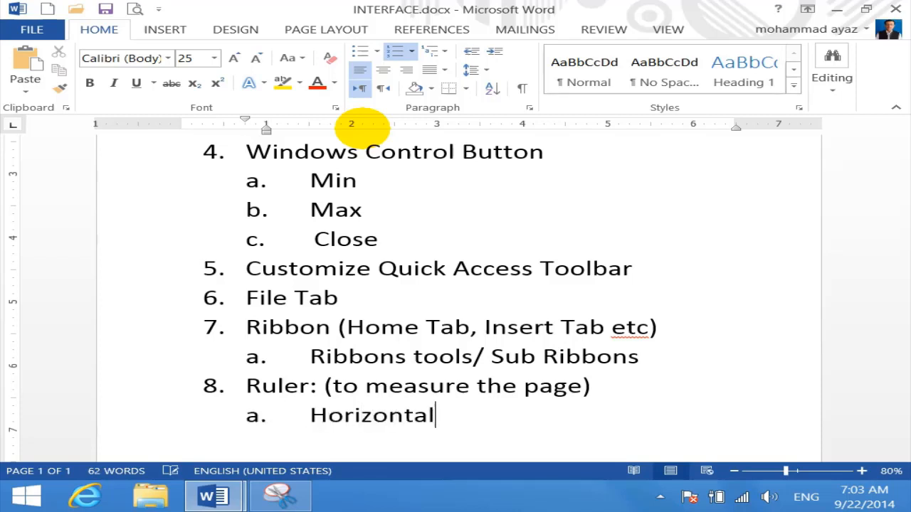
text( ruler)
key(Return)
text(v)
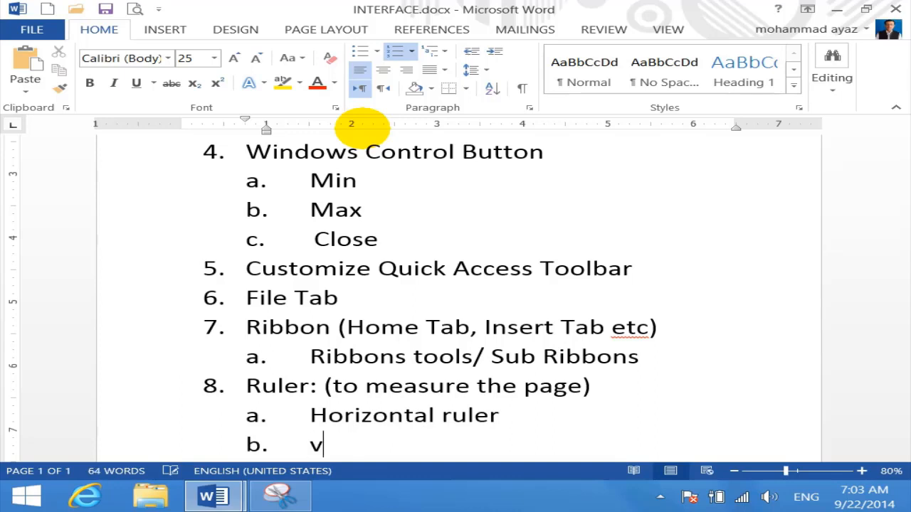
text(ertical ruele)
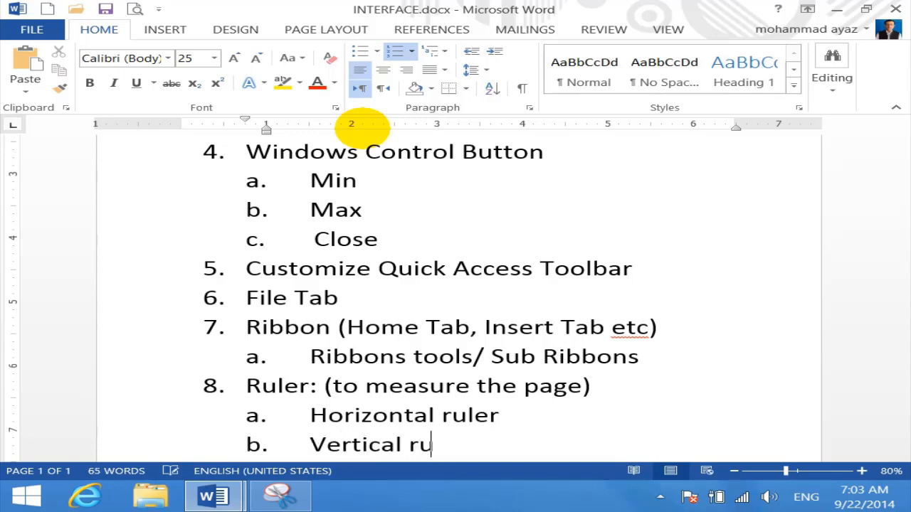
key(BackSpace)
key(BackSpace)
text(er)
key(Return)
key(shift+Tab)
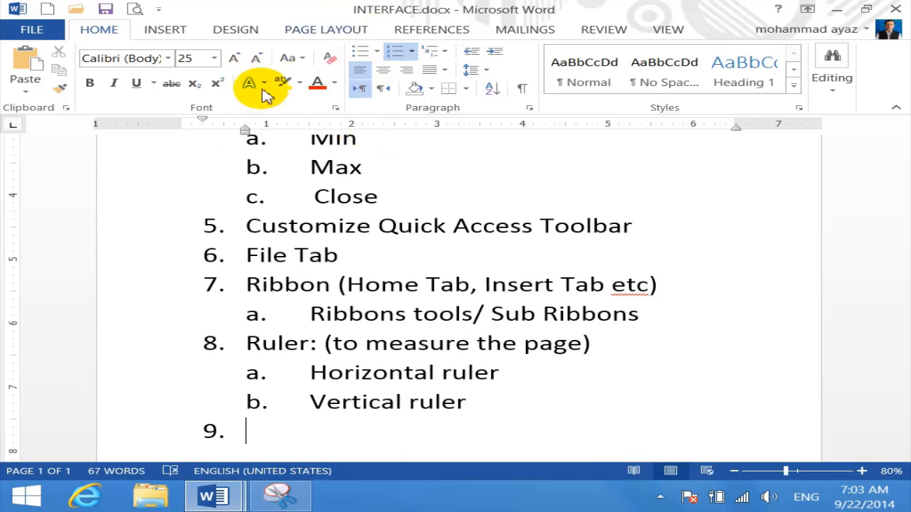
Make the word 'Ruler' in item 8 bold
drag(302, 346, 306, 347)
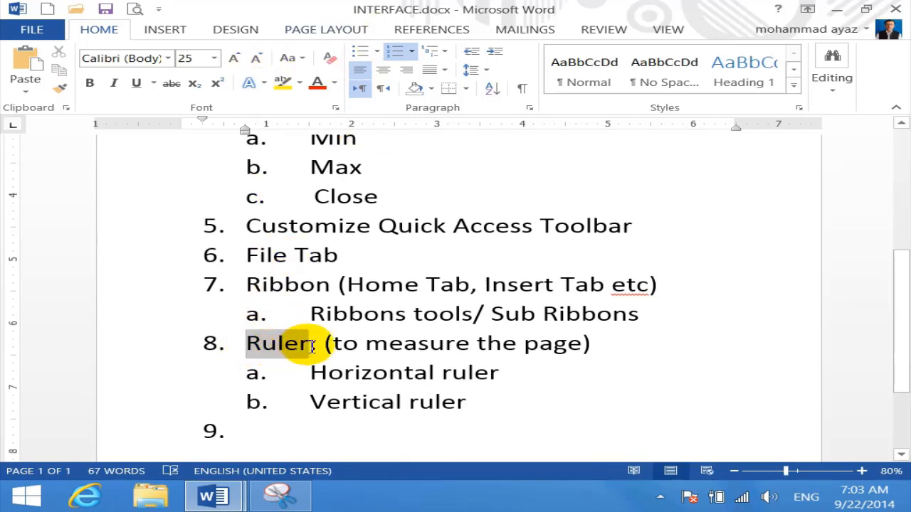
key(ctrl+b)
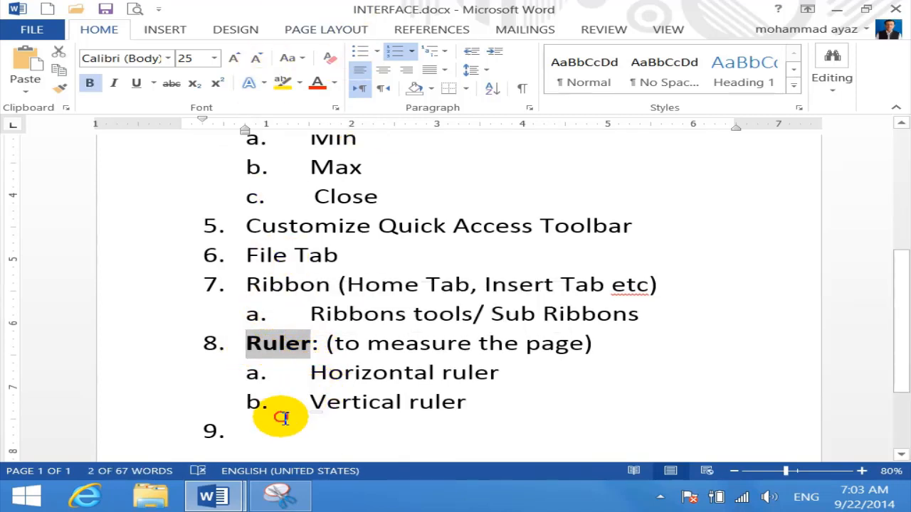
click(311, 402)
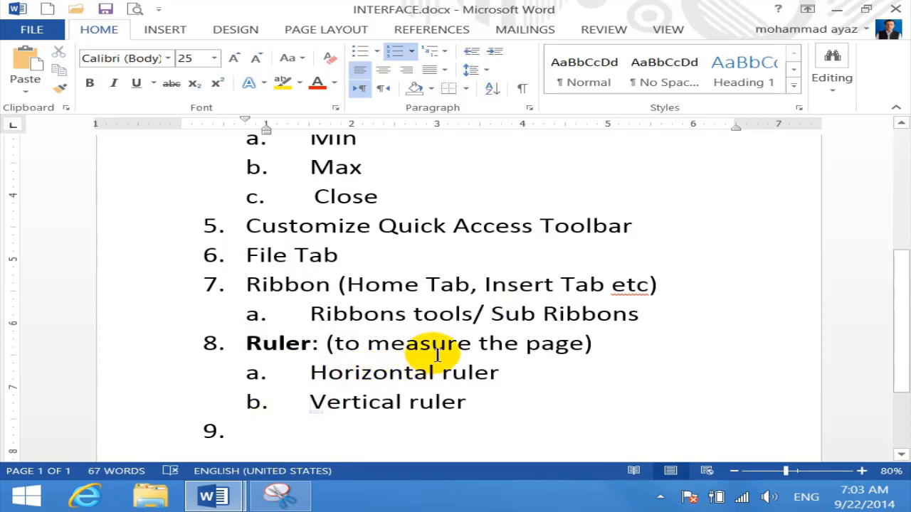
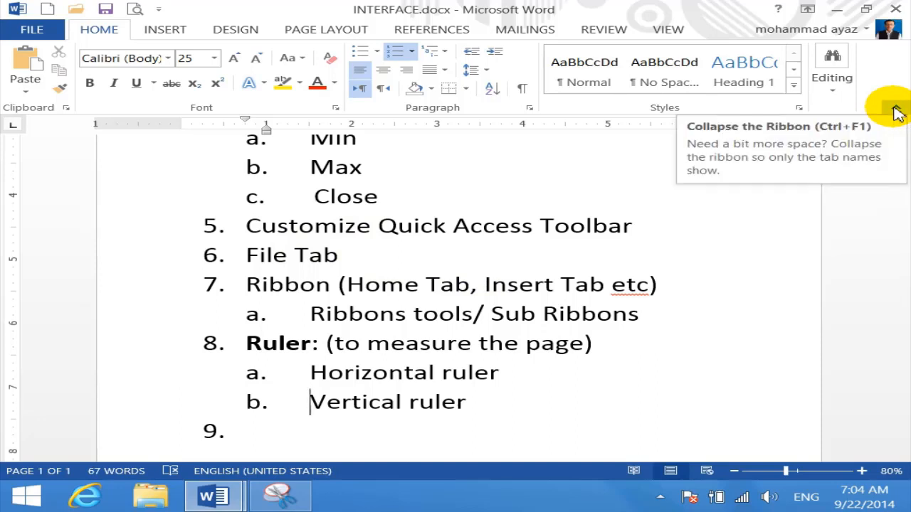
Collapse the ribbon to tab names, then restore the full ribbon with its commands
click(896, 110)
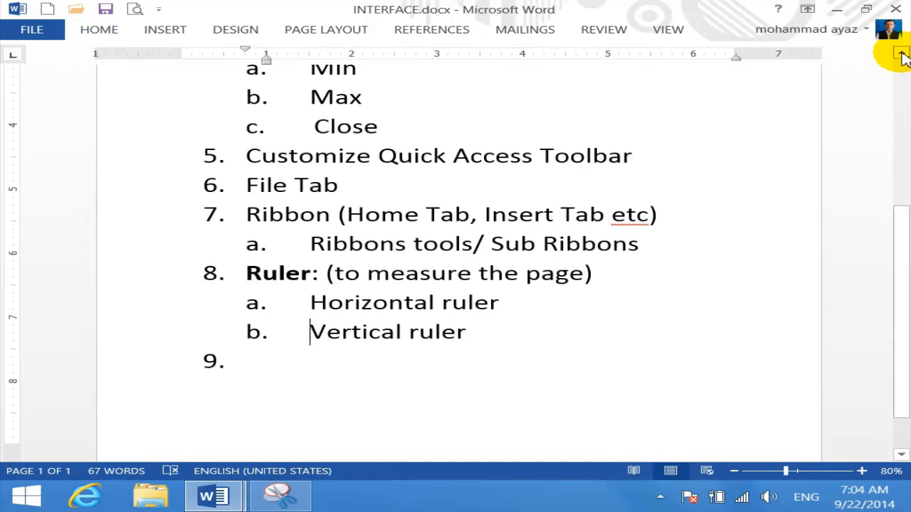
click(808, 9)
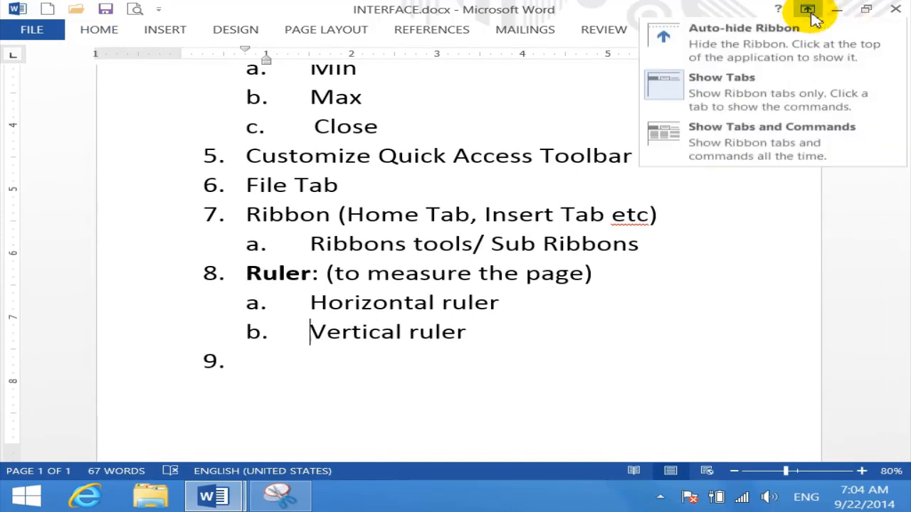
click(737, 155)
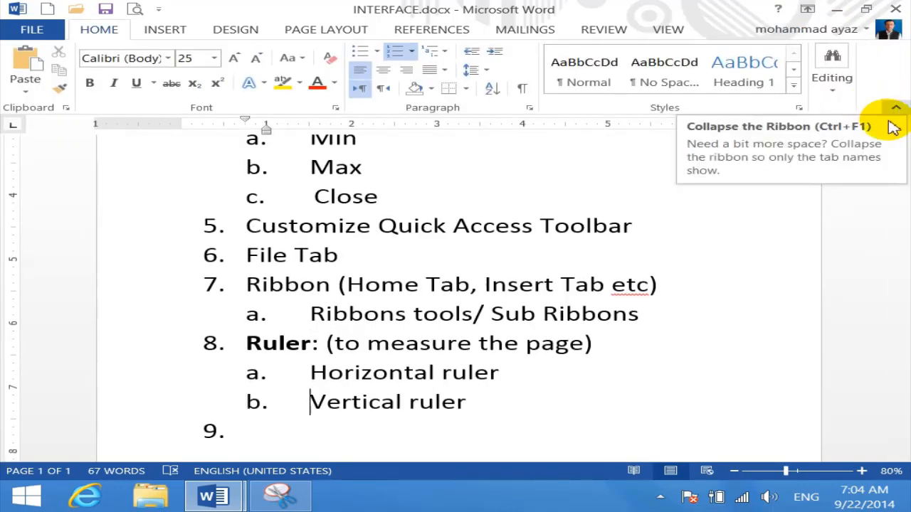
click(864, 275)
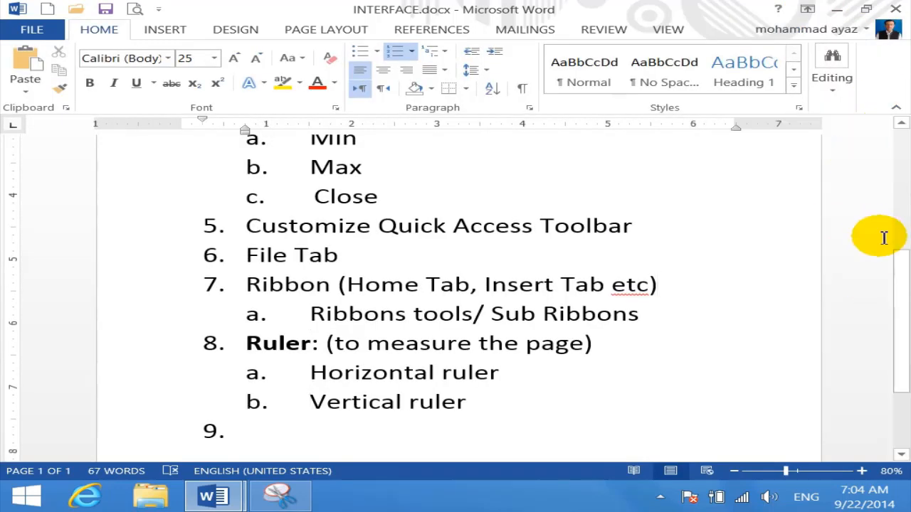
drag(904, 269, 909, 326)
Type item 9 as 'Scrollbar (To move the page)'
click(279, 346)
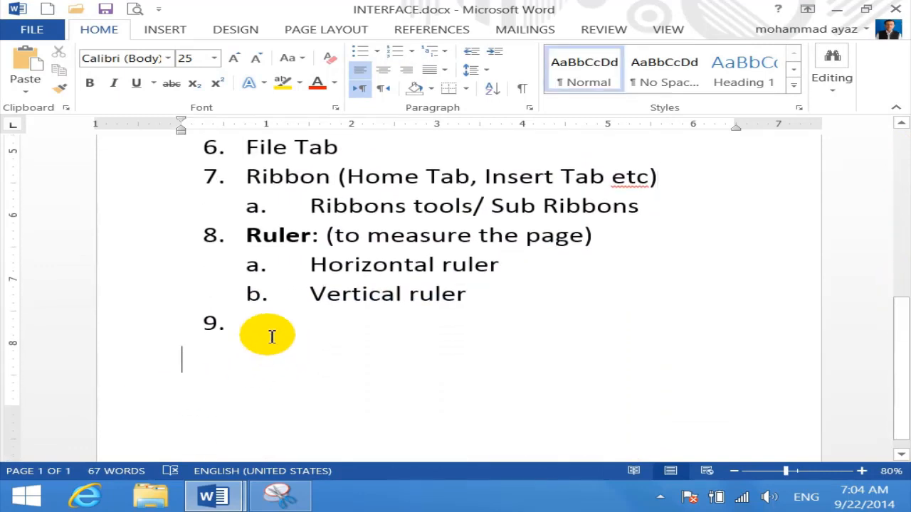
click(274, 336)
text(scrollbar)
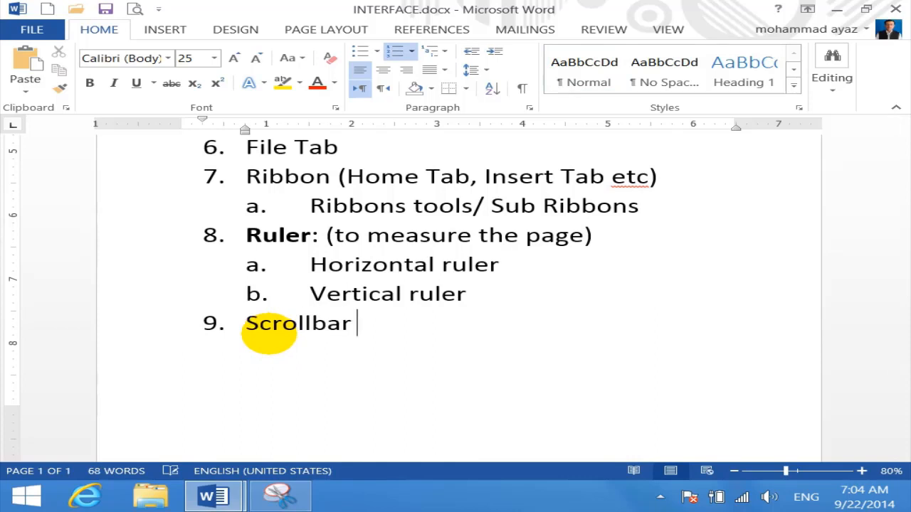
text( ()
text(To ov)
key(BackSpace)
key(BackSpace)
text(m)
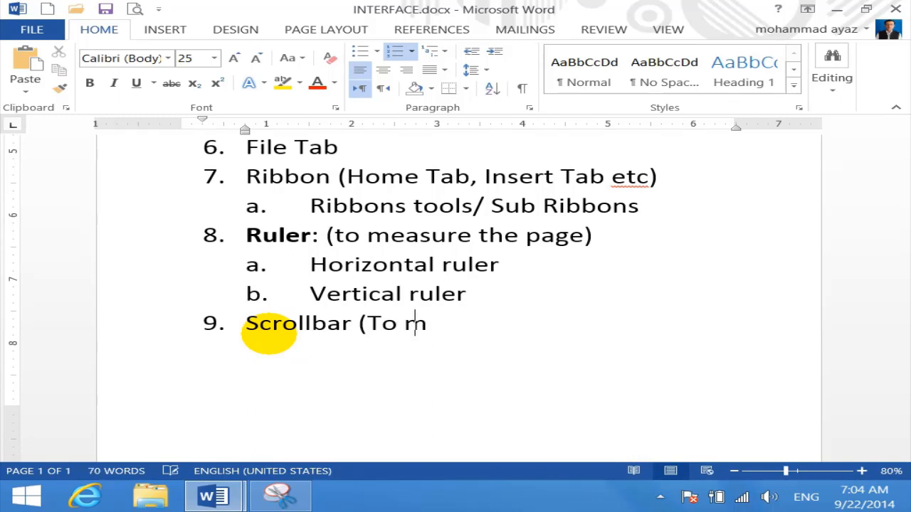
text(ove teh pag)
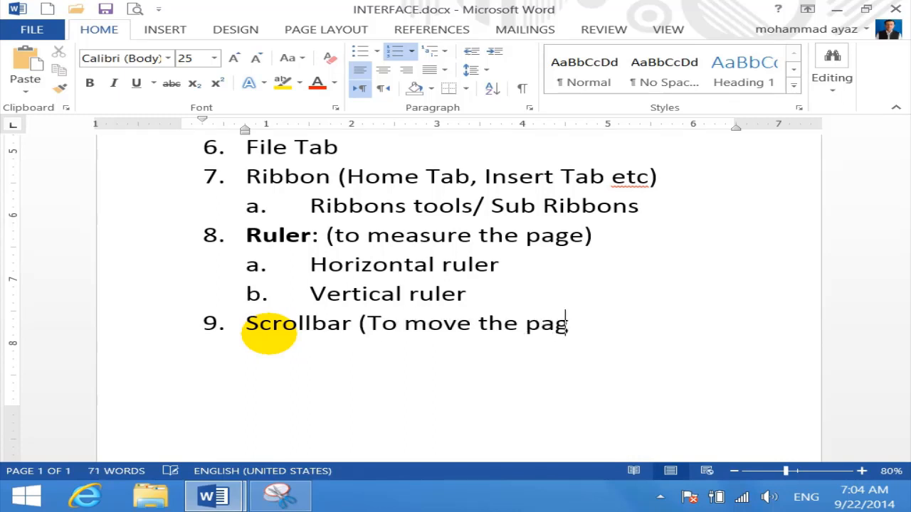
text(e)
Add sub-items 'Vertical scrollbar' and 'Horizontal scrollbar' under item 9, then start main item 10
key(Return)
key(Tab)
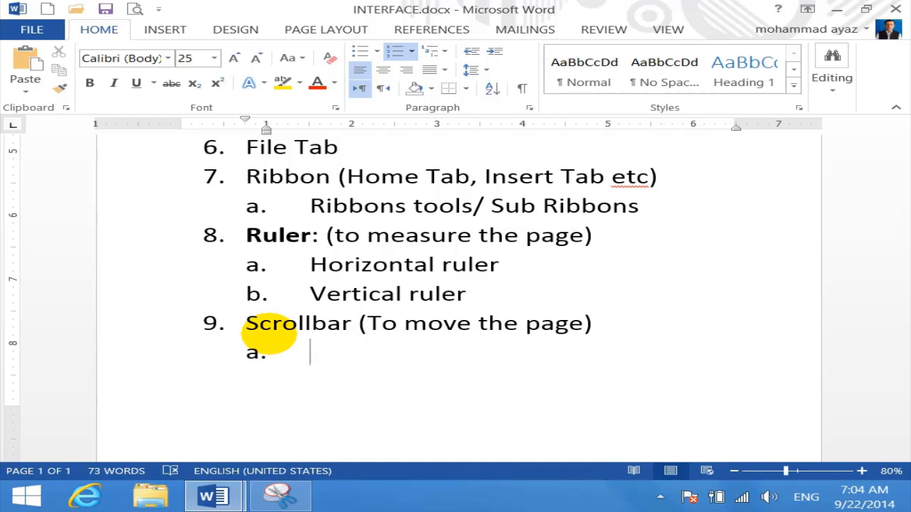
text(vert)
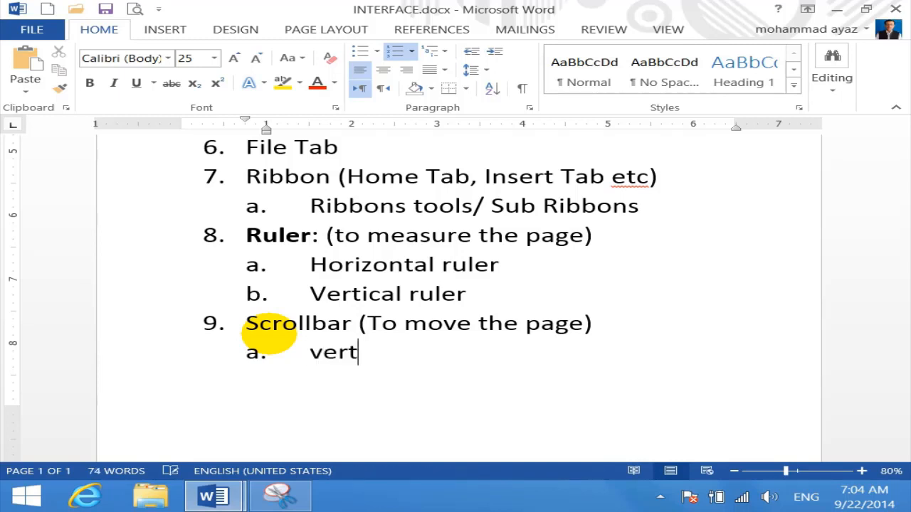
text(ical sceo)
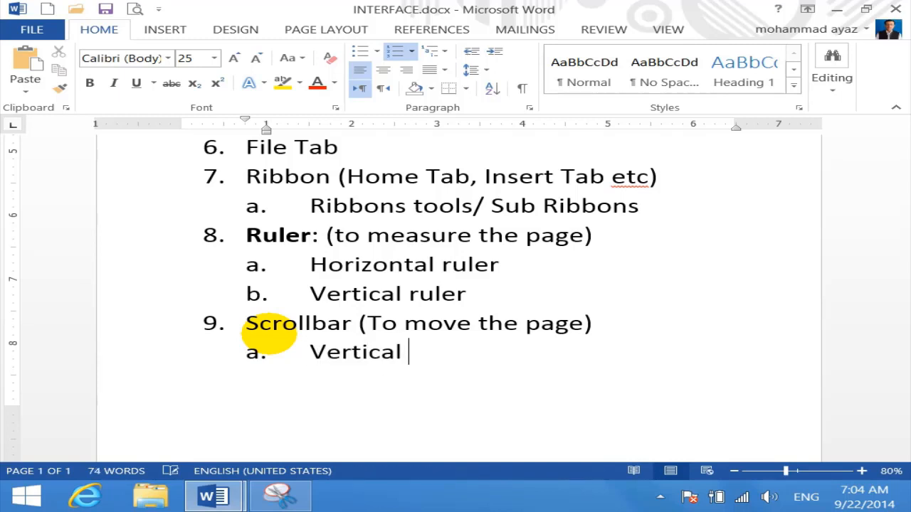
key(BackSpace)
key(BackSpace)
key(BackSpace)
text(rtical scrollbar)
key(Return)
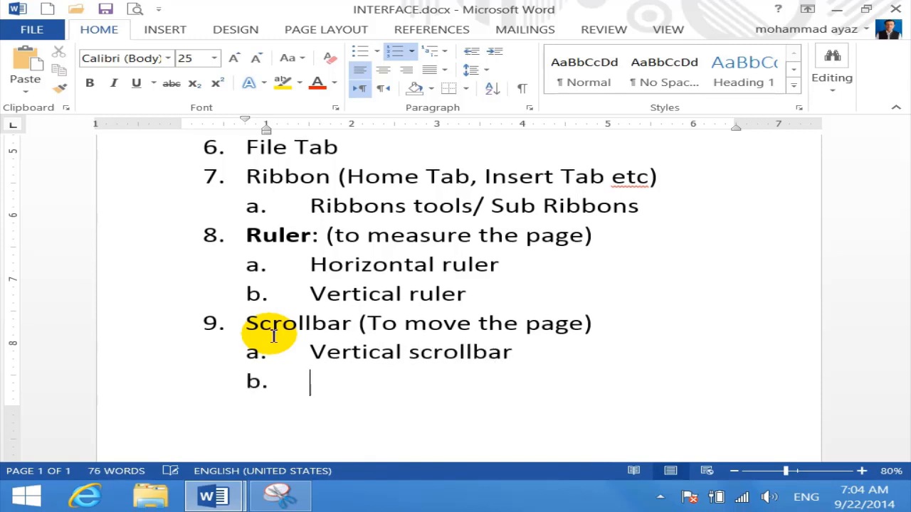
text(horizontal sce)
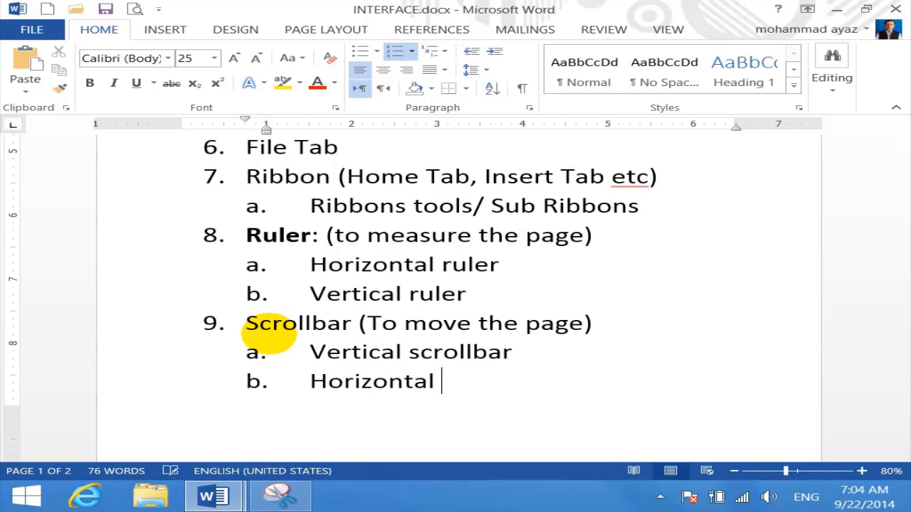
key(BackSpace)
text(rollbar)
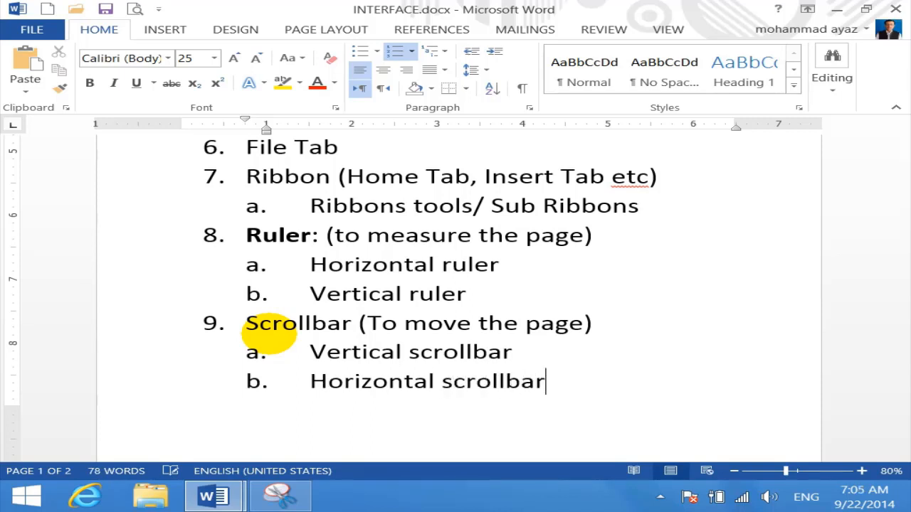
key(Return)
key(shift+Tab)
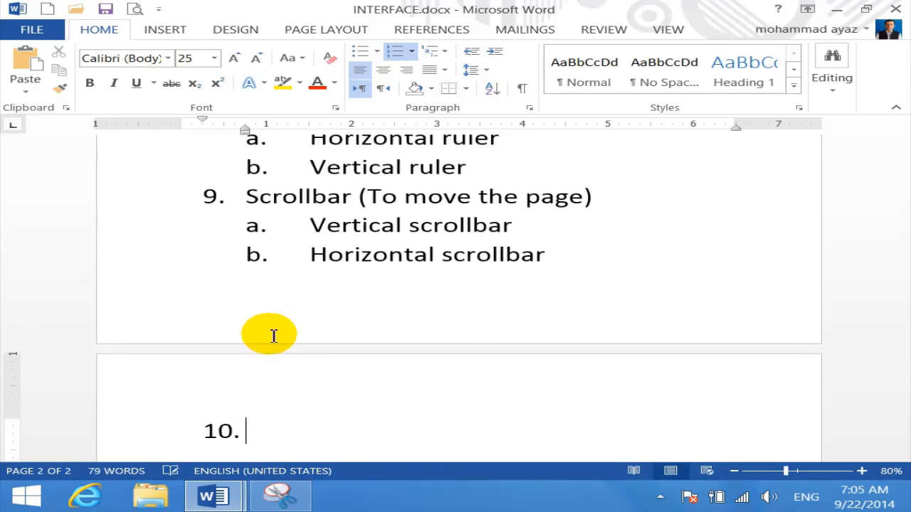
scroll(273, 336, up, 4)
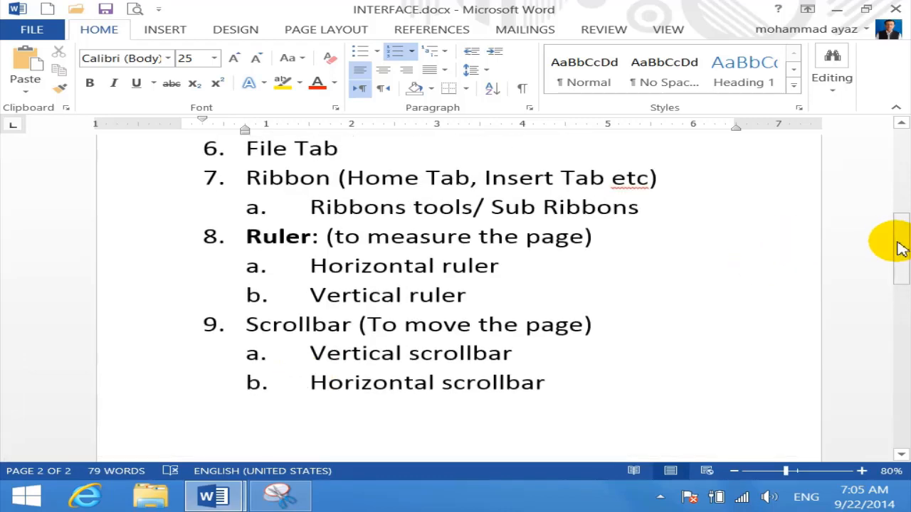
drag(897, 244, 904, 226)
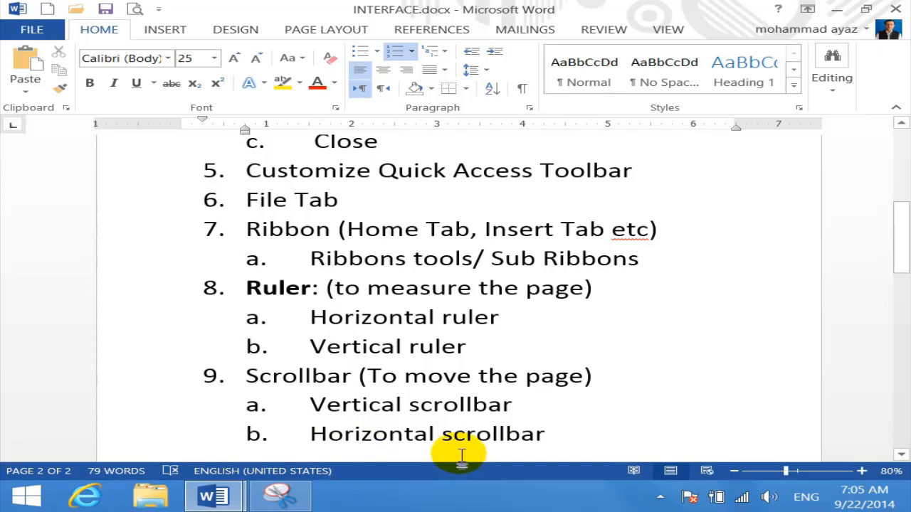
ctrl+scroll(475, 434, up, 8)
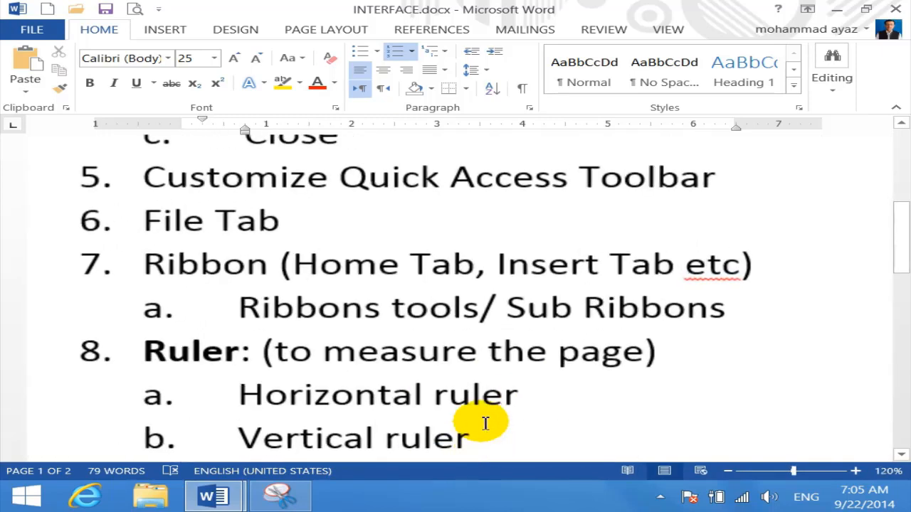
ctrl+scroll(483, 423, up, 6)
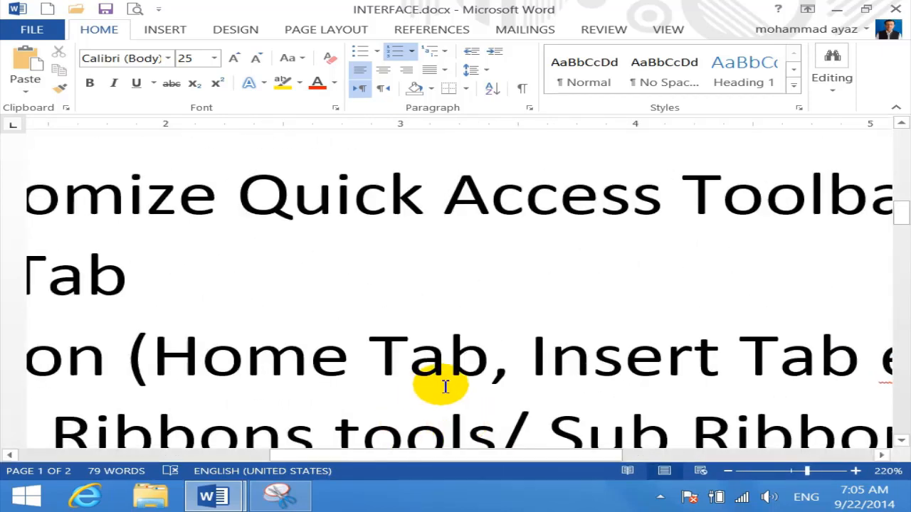
drag(421, 456, 498, 457)
mouse_move(895, 214)
mouse_down()
mouse_move(894, 197)
mouse_move(882, 214)
mouse_up()
scroll(584, 303, down, 6)
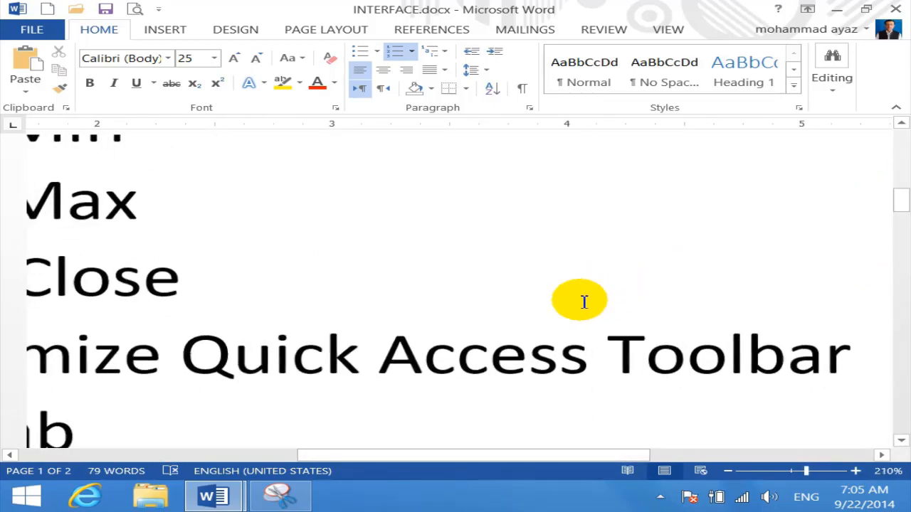
scroll(584, 302, down, 9)
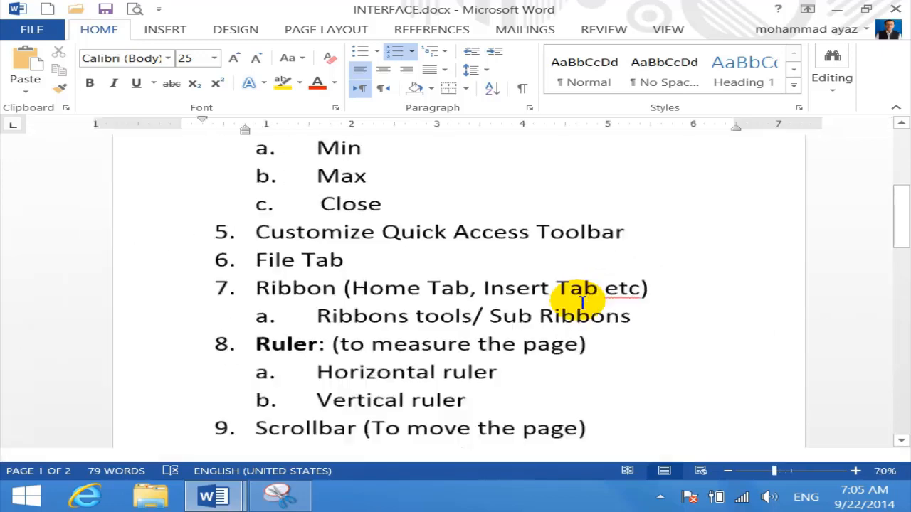
scroll(582, 302, down, 1)
scroll(582, 302, up, 2)
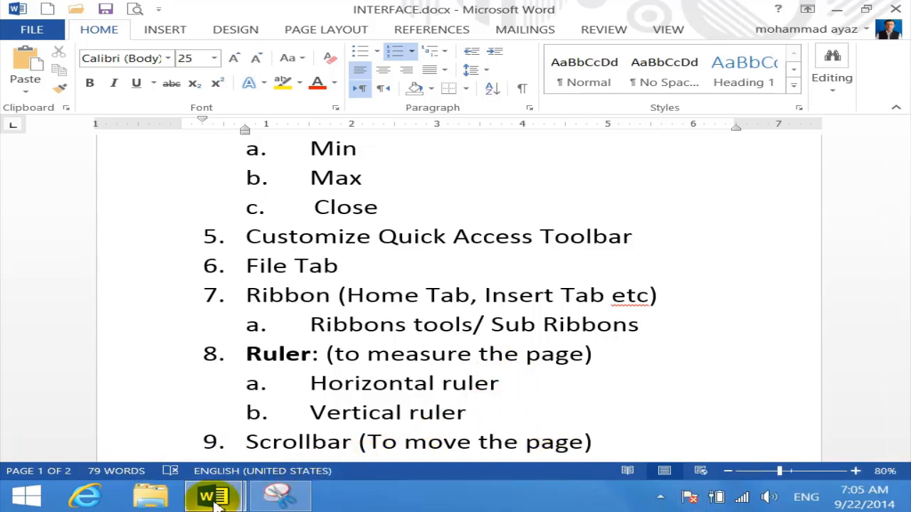
scroll(621, 388, down, 1)
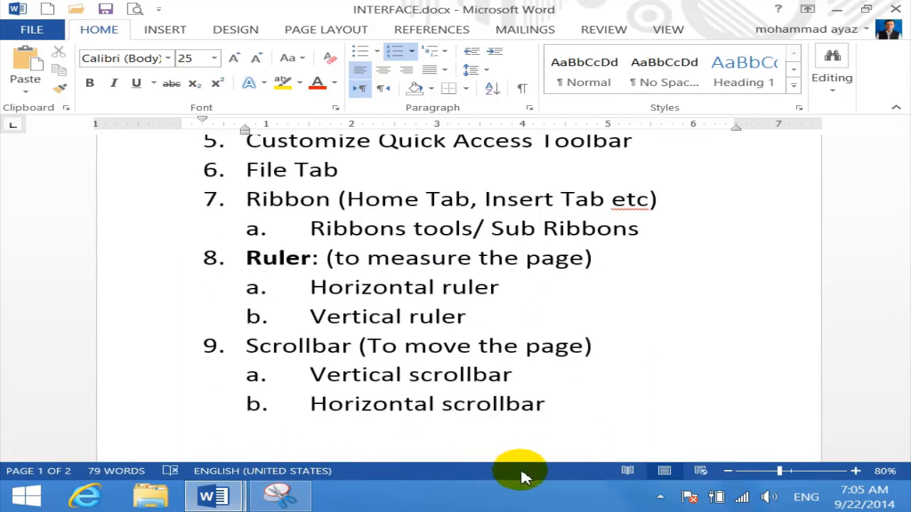
scroll(373, 413, down, 3)
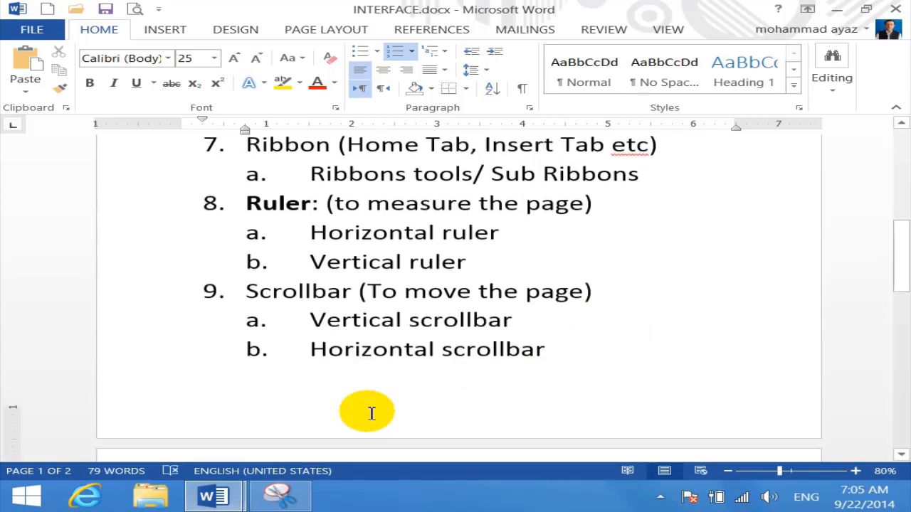
scroll(594, 369, down, 3)
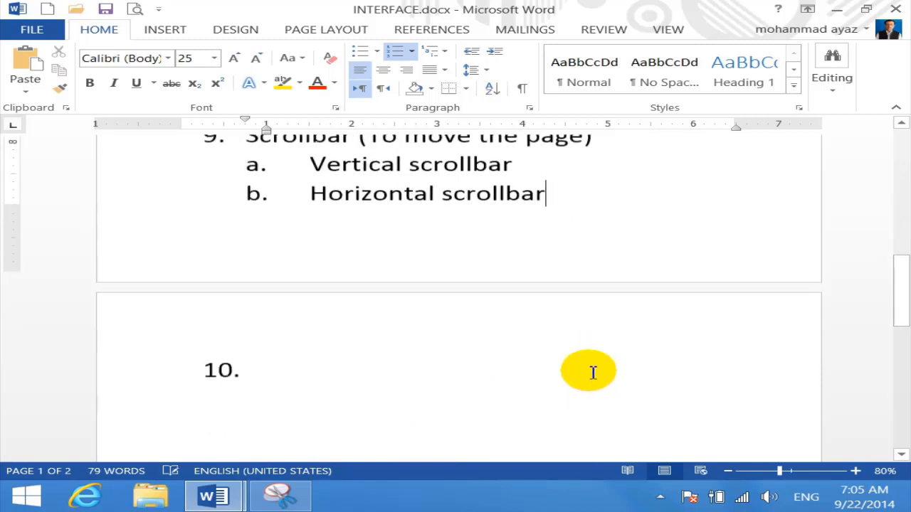
Type item 10 as 'Status bar (to show info about your doc)' and begin item 11
click(298, 342)
text(start)
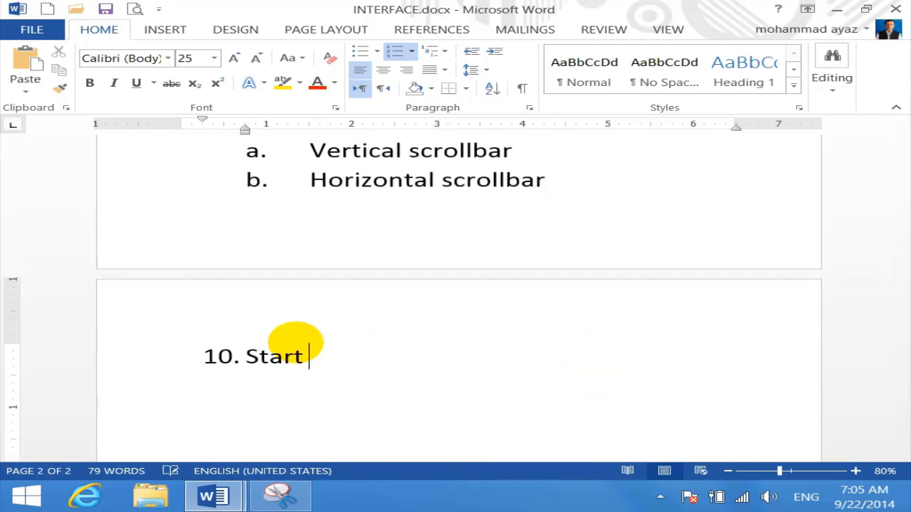
key(BackSpace)
key(BackSpace)
key(BackSpace)
text(tu b)
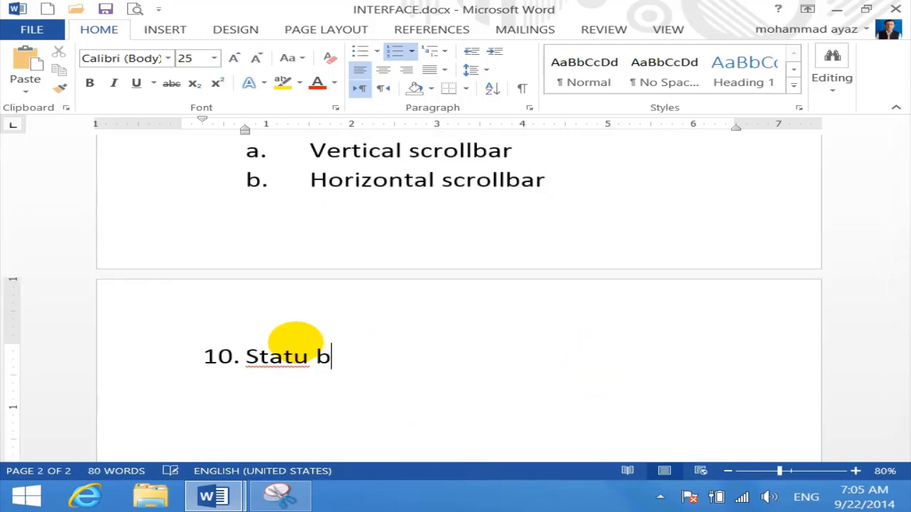
key(BackSpace)
key(BackSpace)
text(s bra)
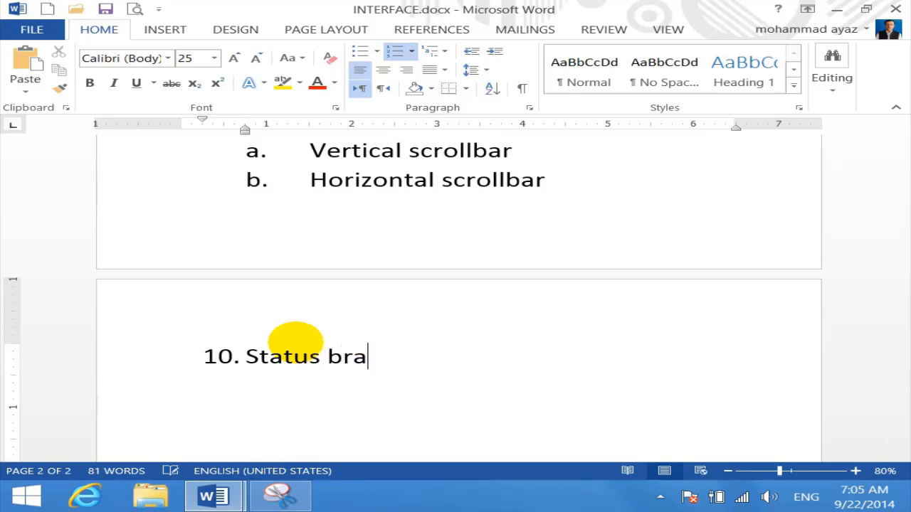
key(BackSpace)
key(BackSpace)
text(ar ()
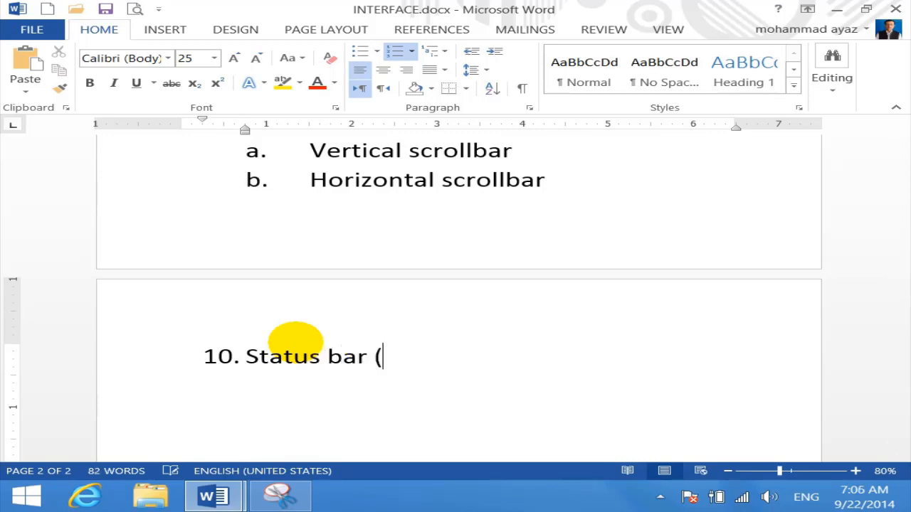
text(to shoe i)
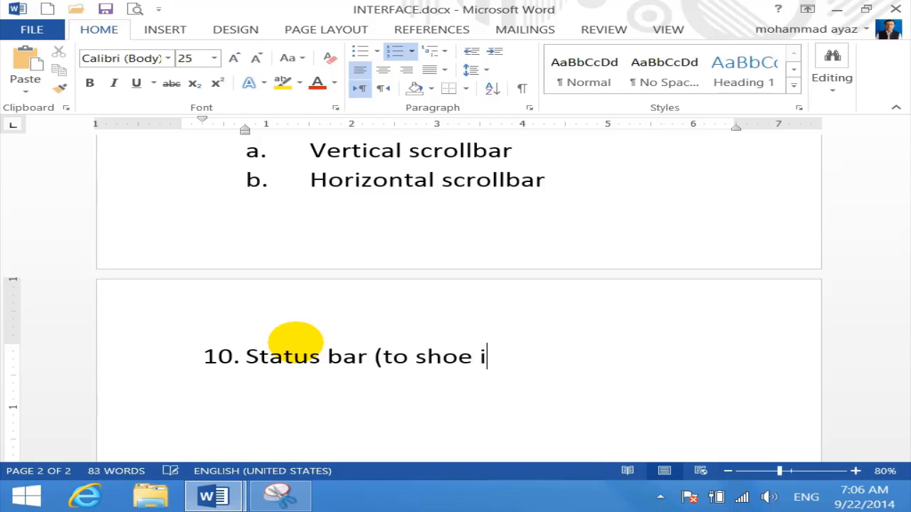
key(BackSpace)
key(BackSpace)
key(BackSpace)
text(w inf)
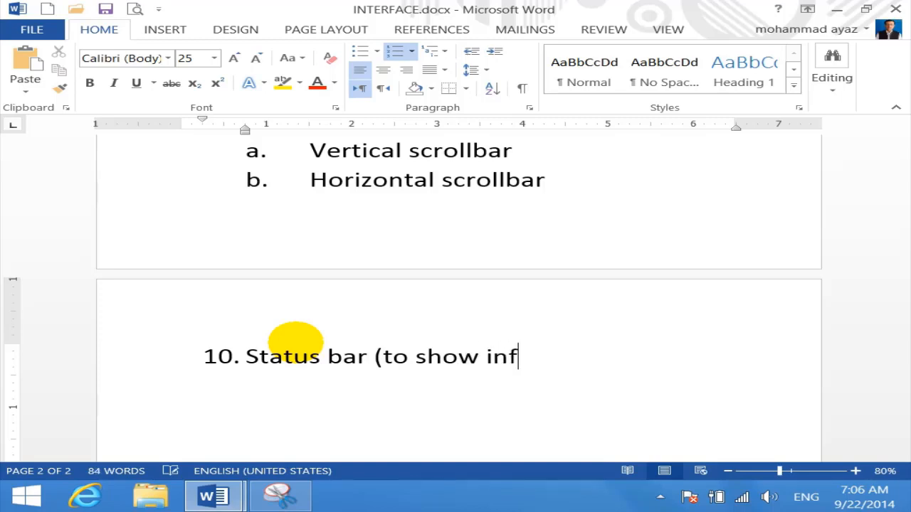
text(o about yo)
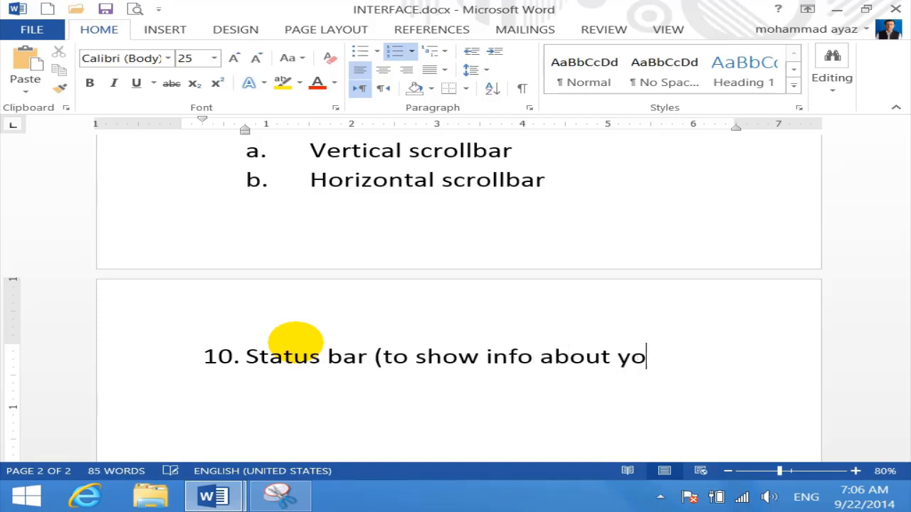
text(ur docu)
key(BackSpace)
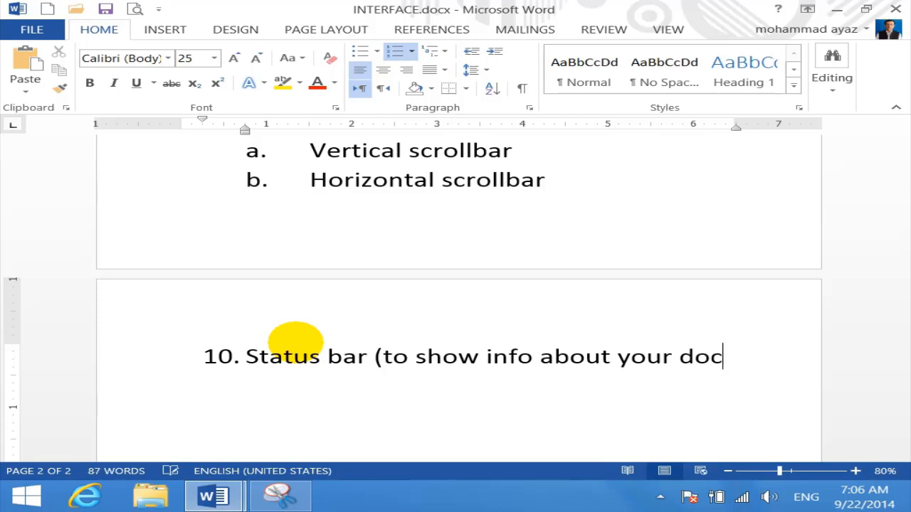
text())
key(Return)
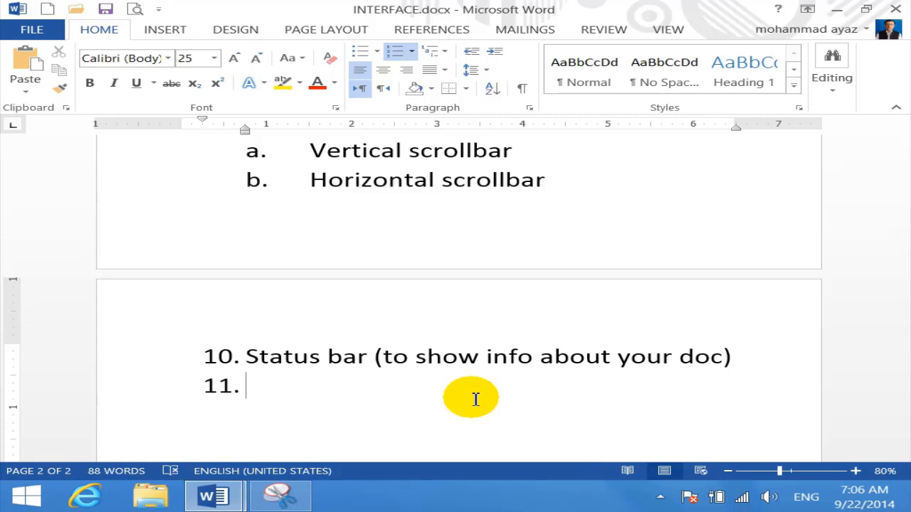
scroll(475, 400, down, 2)
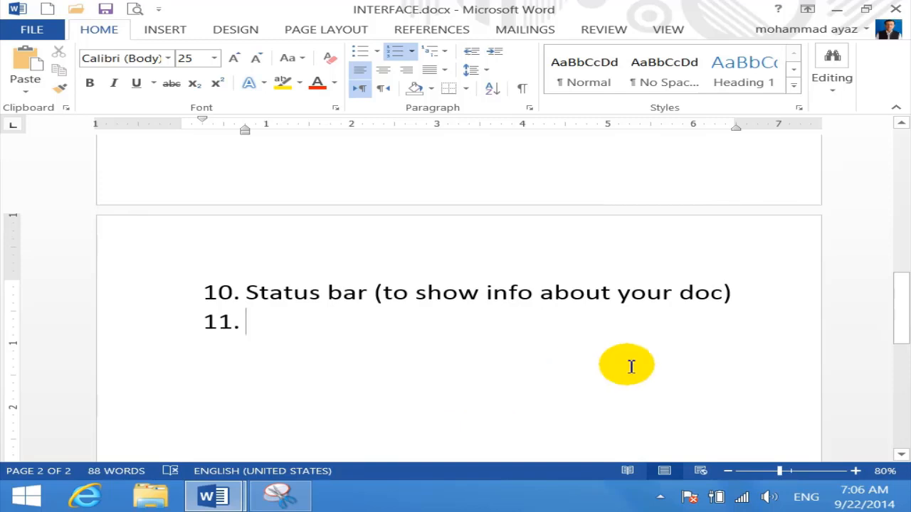
Snip the area around Word's zoom bar showing 80%
click(290, 507)
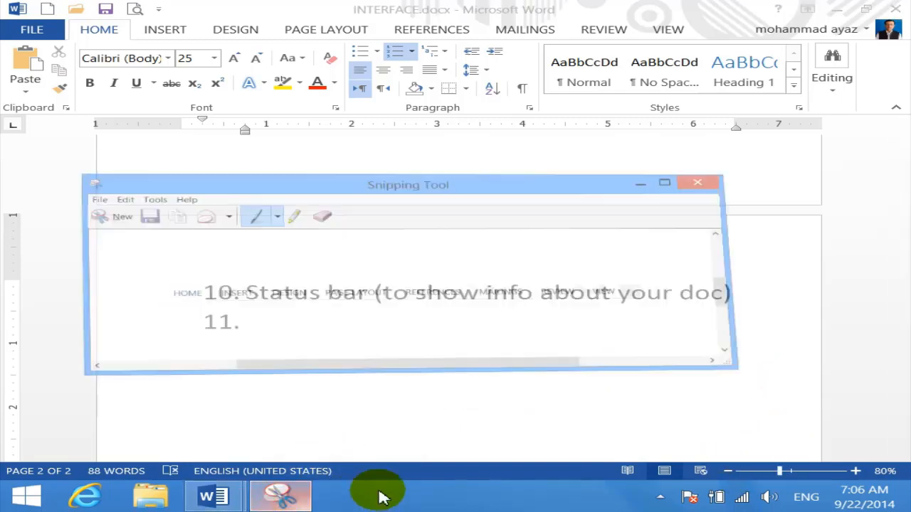
click(75, 123)
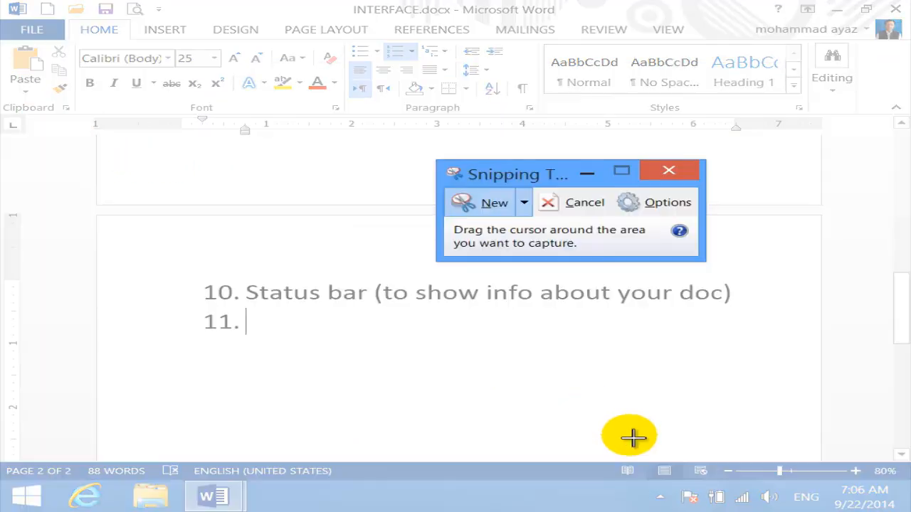
drag(723, 464, 901, 483)
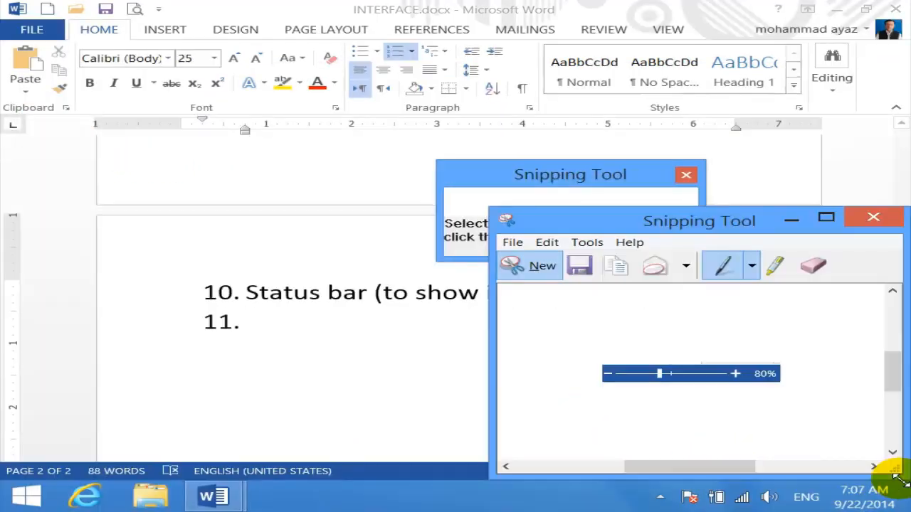
Handwrite 'Zoom' in blue above the captured zoom bar and minimize Snipping Tool
click(734, 227)
drag(736, 235, 398, 91)
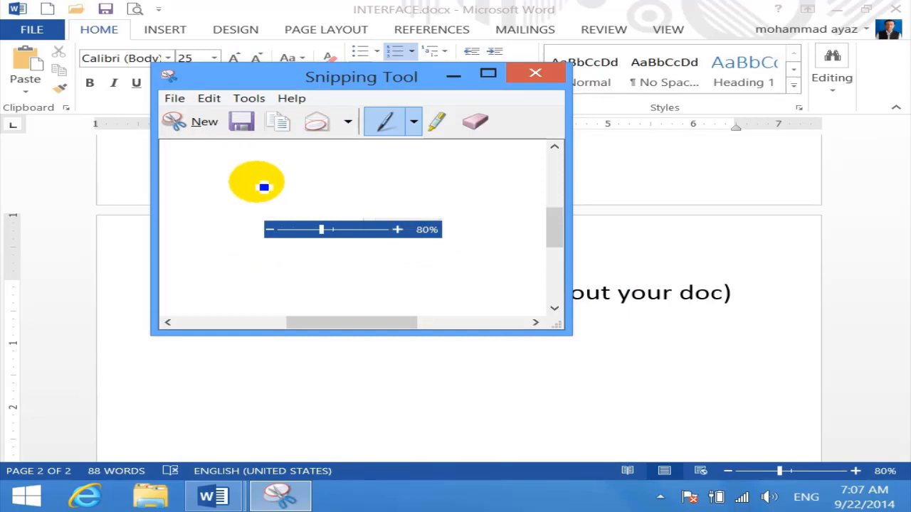
mouse_move(259, 183)
mouse_down()
mouse_move(275, 183)
mouse_move(295, 203)
mouse_move(376, 185)
mouse_move(387, 196)
mouse_up()
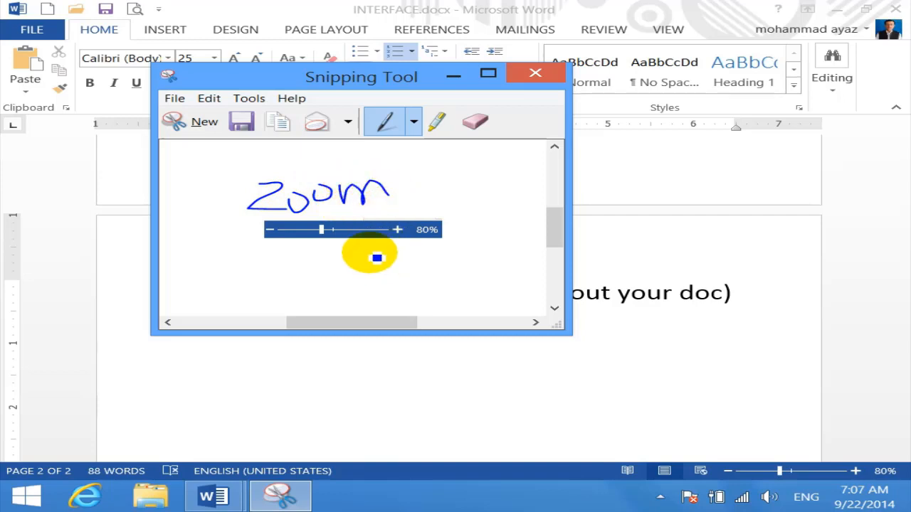
click(453, 74)
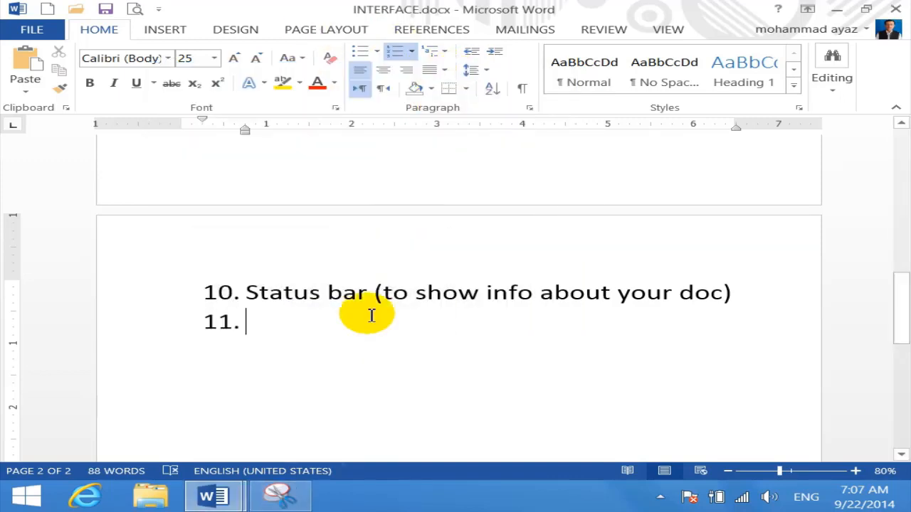
Type item 11 as 'Zoom Pane/ Zoom Control' and start item 12
text(zoo)
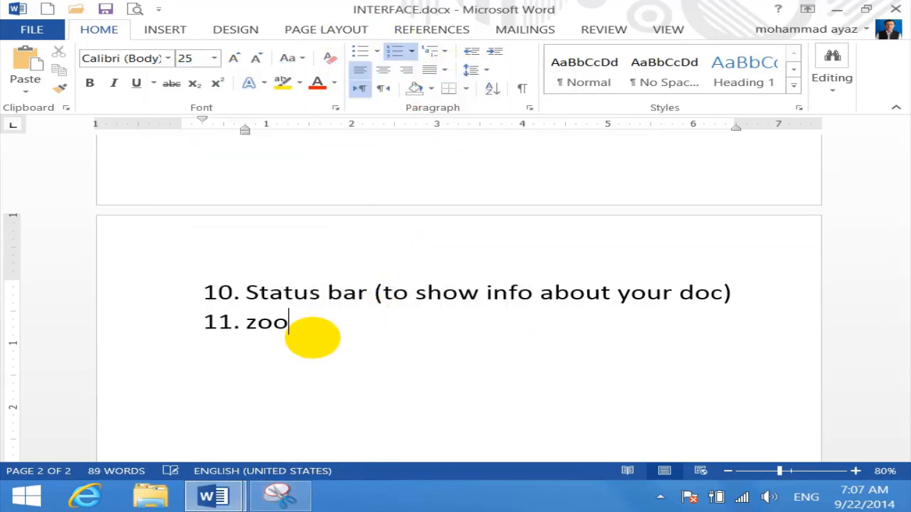
text(,)
key(BackSpace)
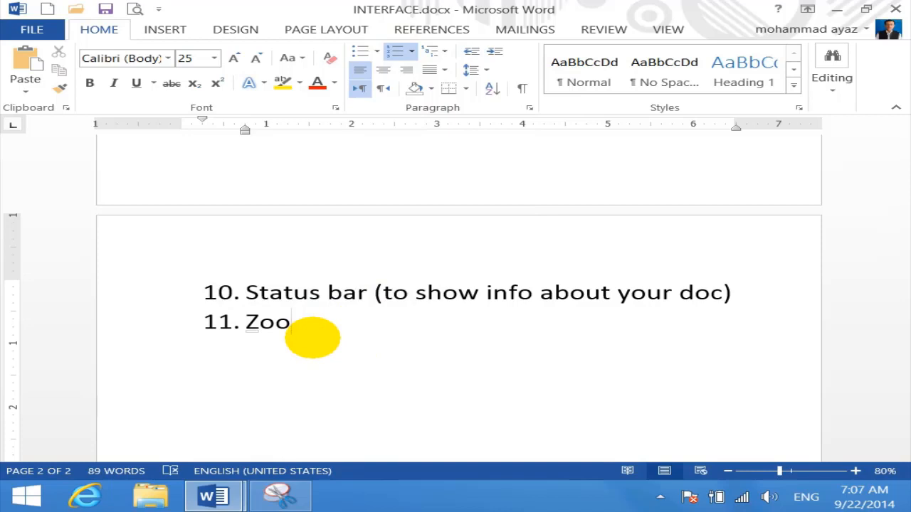
text(m Pane)
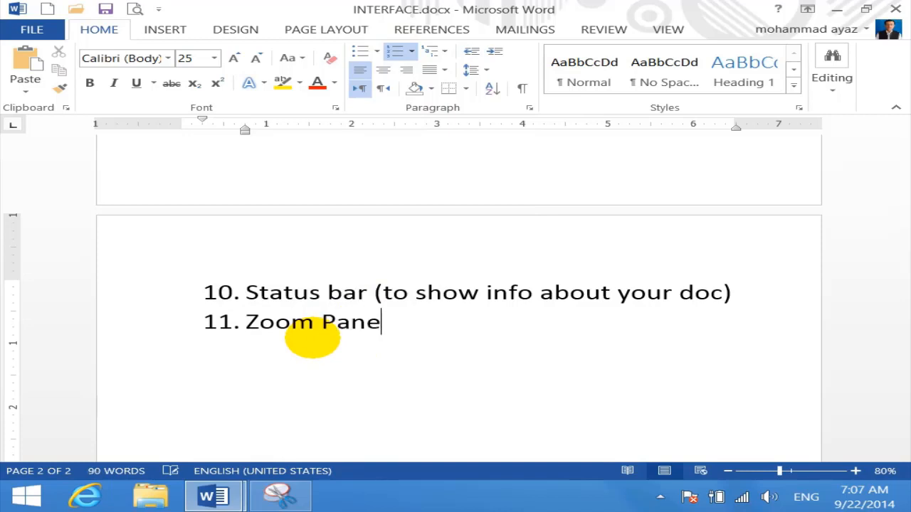
text(/ Zoom C)
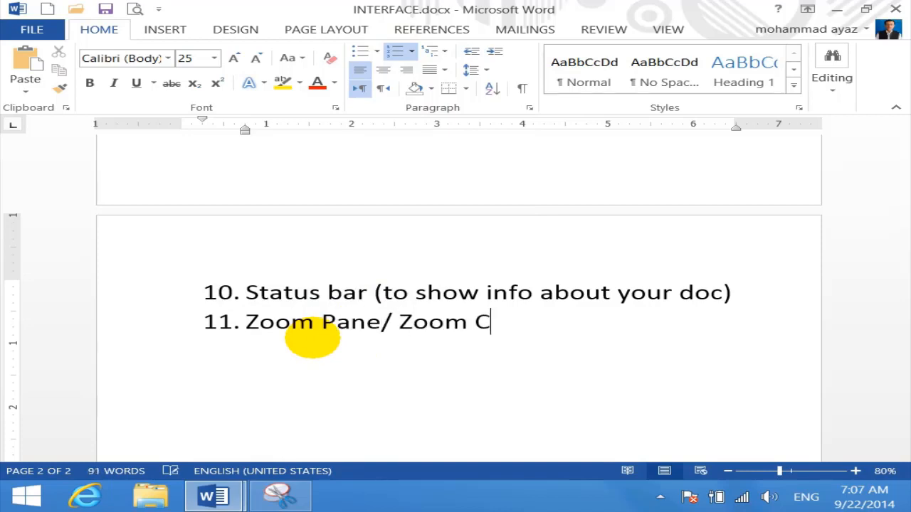
text(ontrol)
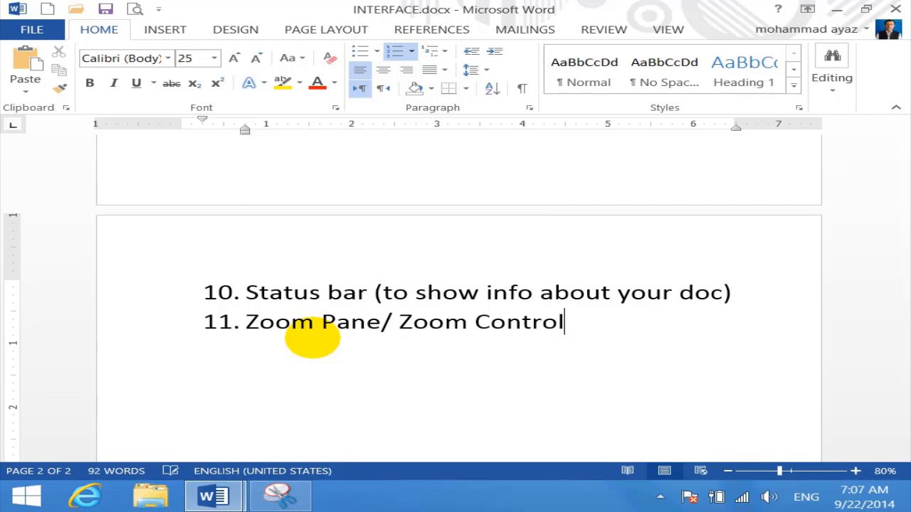
key(Return)
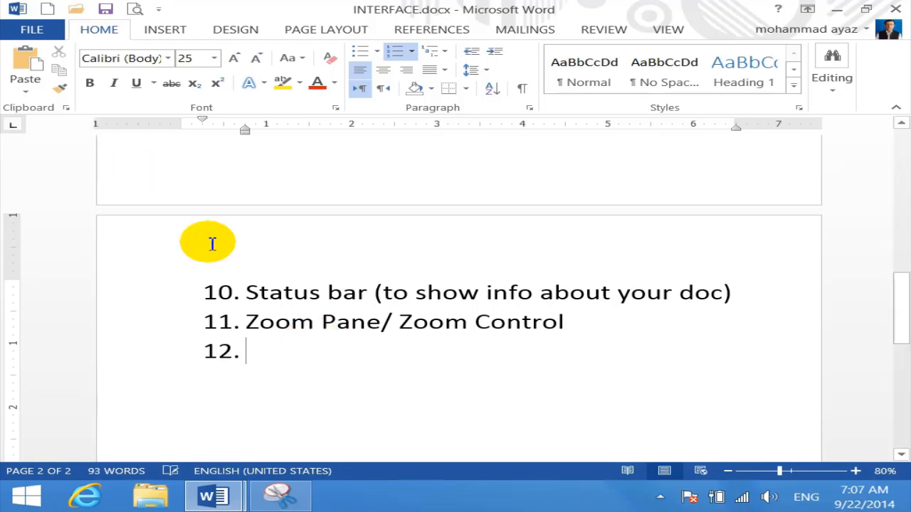
scroll(234, 261, up, 10)
scroll(313, 284, up, 1)
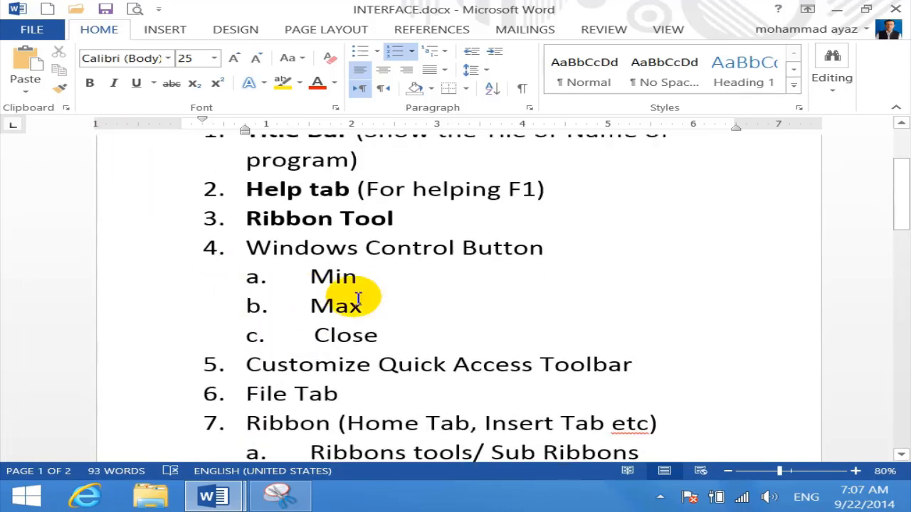
click(856, 471)
click(855, 472)
click(856, 472)
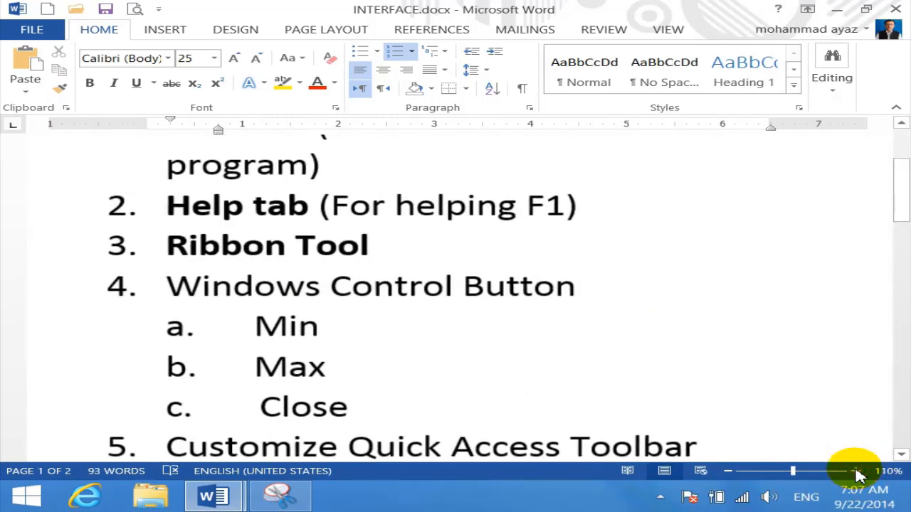
click(856, 472)
click(856, 472)
click(856, 472)
click(856, 472)
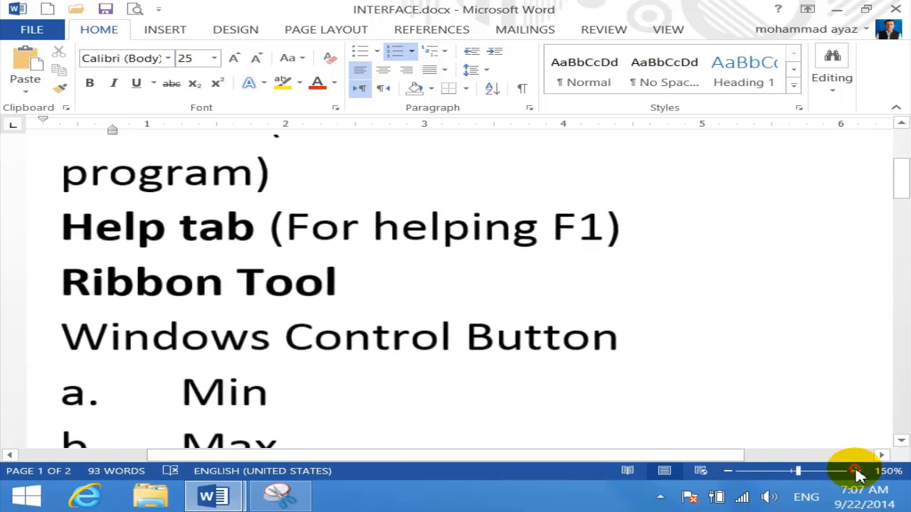
click(856, 472)
click(857, 472)
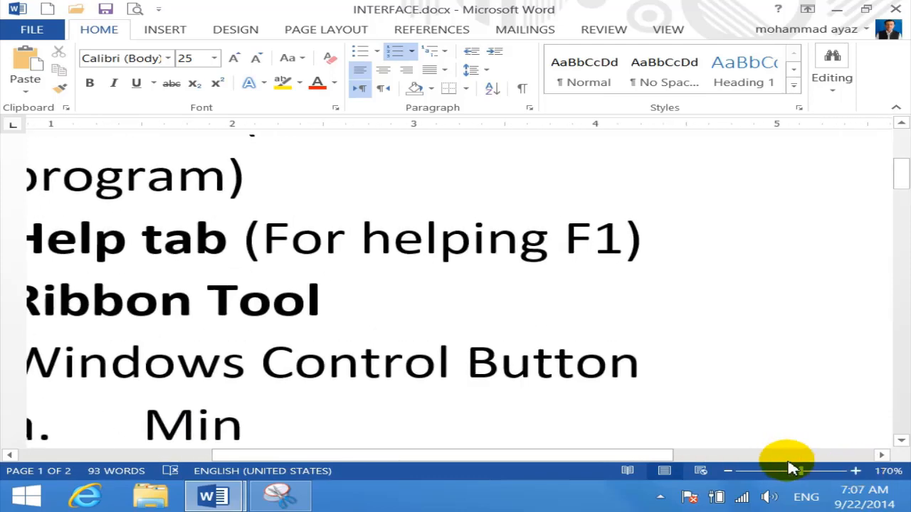
click(727, 471)
click(727, 472)
click(727, 471)
click(728, 471)
click(728, 471)
click(728, 471)
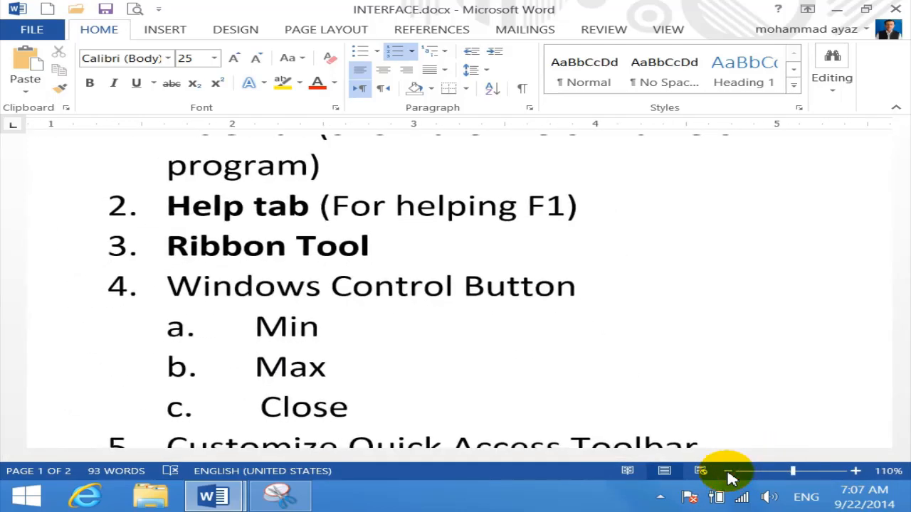
click(727, 471)
click(728, 471)
click(727, 472)
click(728, 471)
click(728, 471)
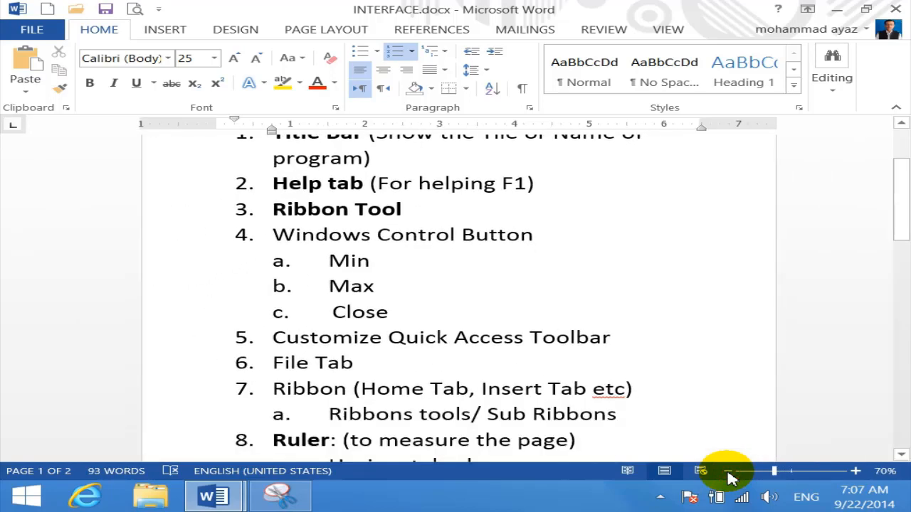
click(727, 471)
click(727, 471)
click(727, 471)
click(727, 471)
click(727, 471)
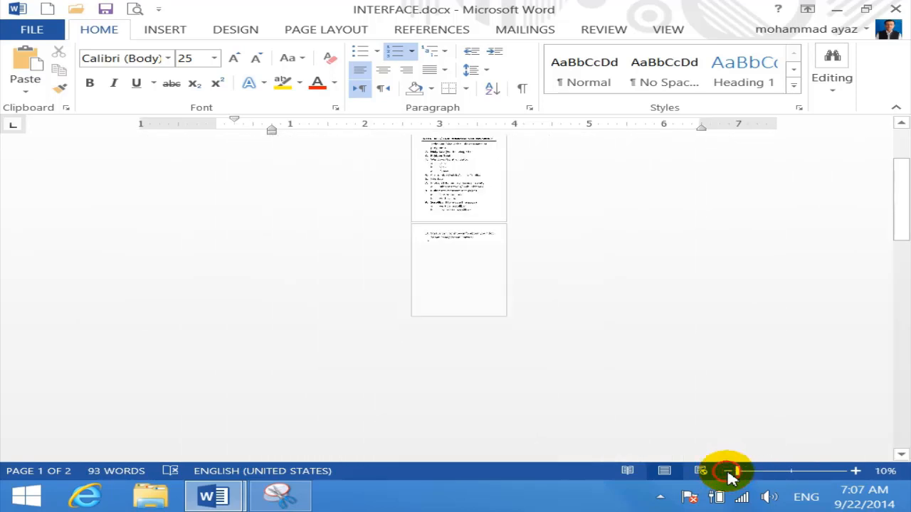
click(794, 473)
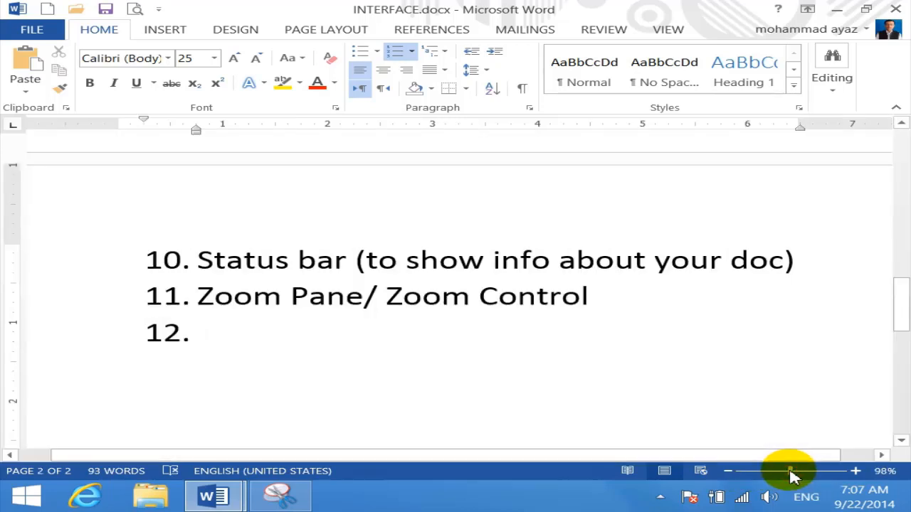
drag(790, 477, 736, 476)
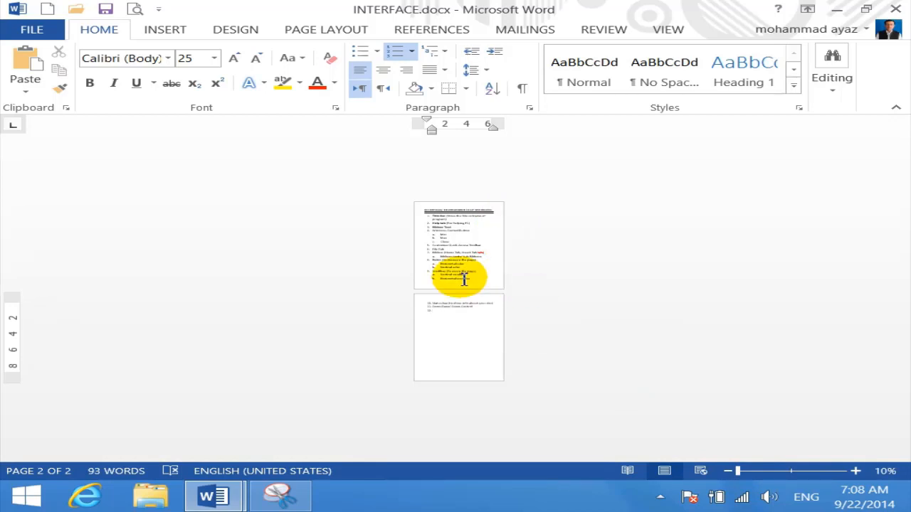
scroll(490, 258, up, 12)
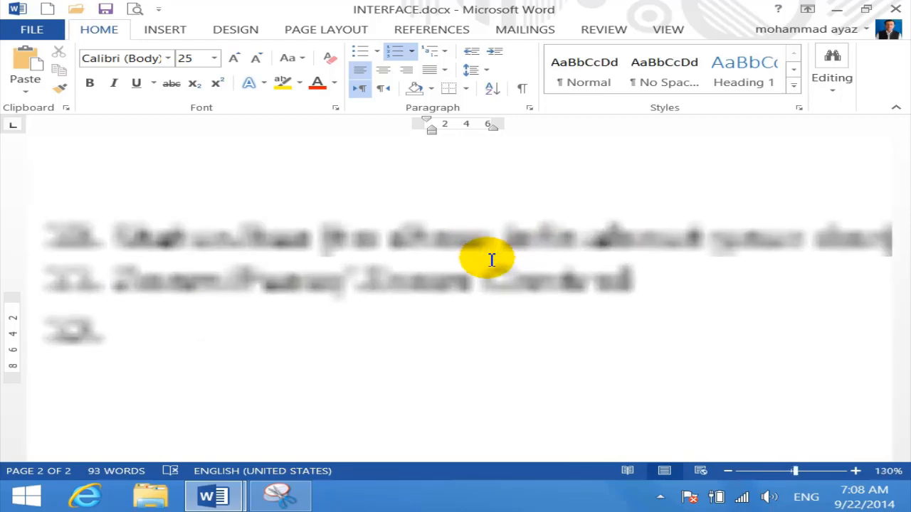
scroll(491, 260, down, 12)
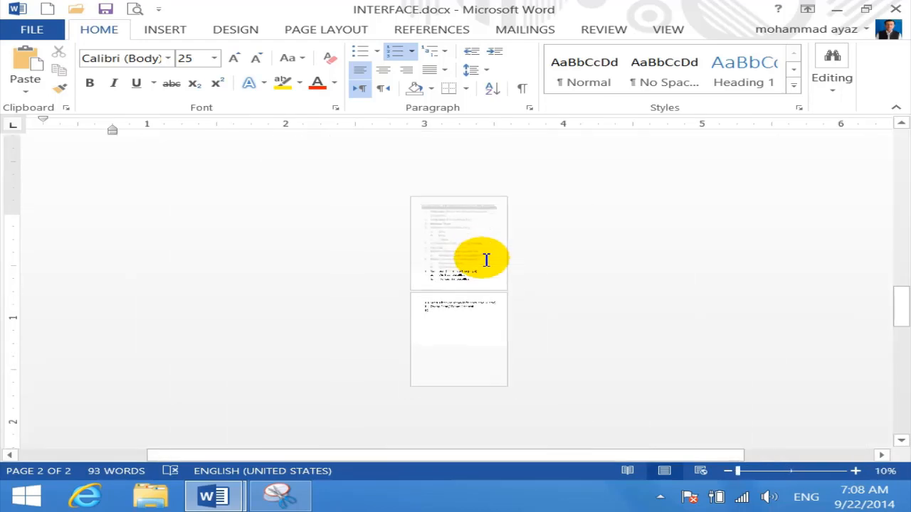
scroll(487, 260, up, 6)
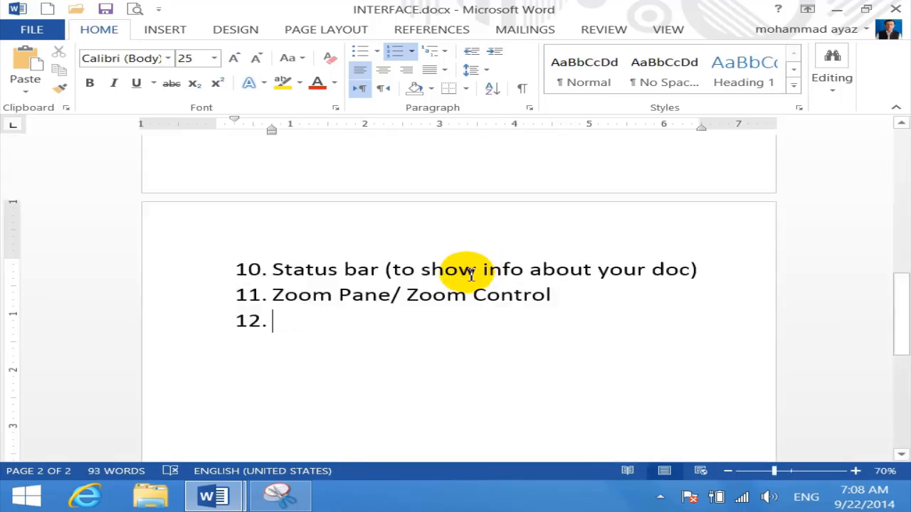
scroll(471, 276, up, 1)
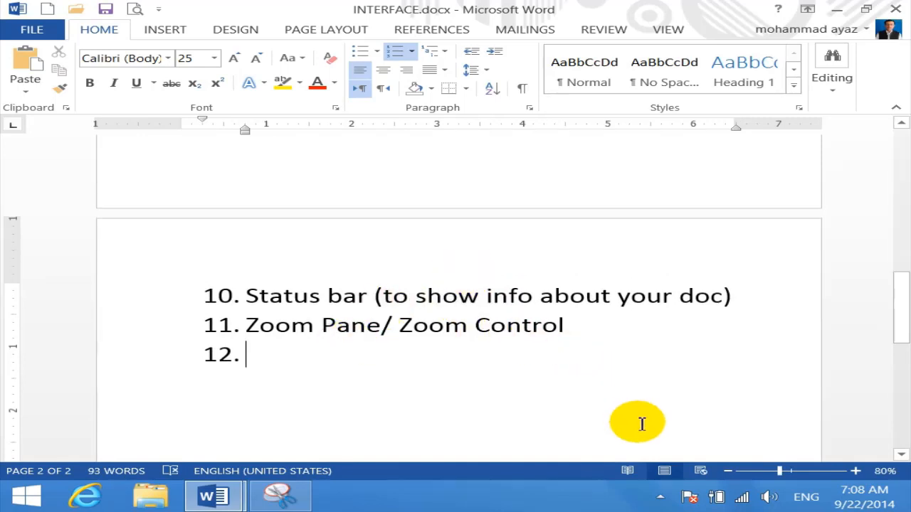
Snip Word's page view switches in Snipping Tool
click(281, 496)
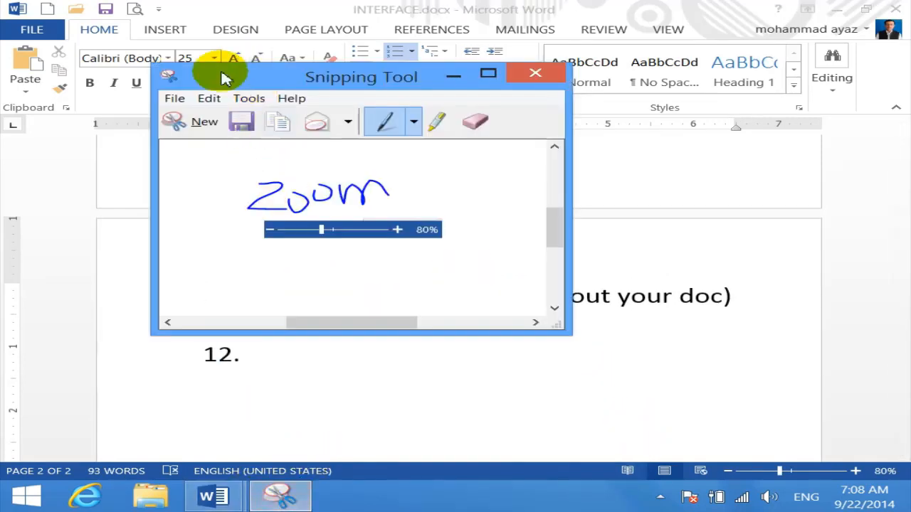
click(196, 121)
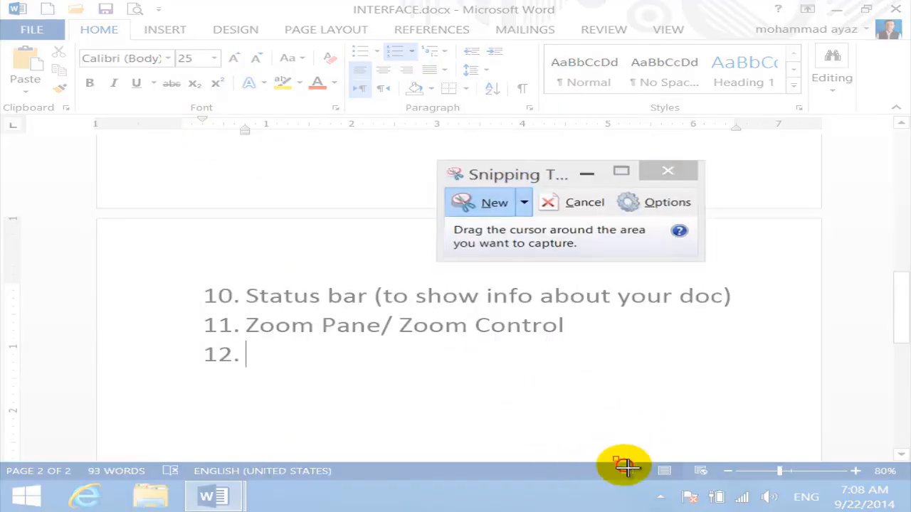
drag(614, 457, 718, 491)
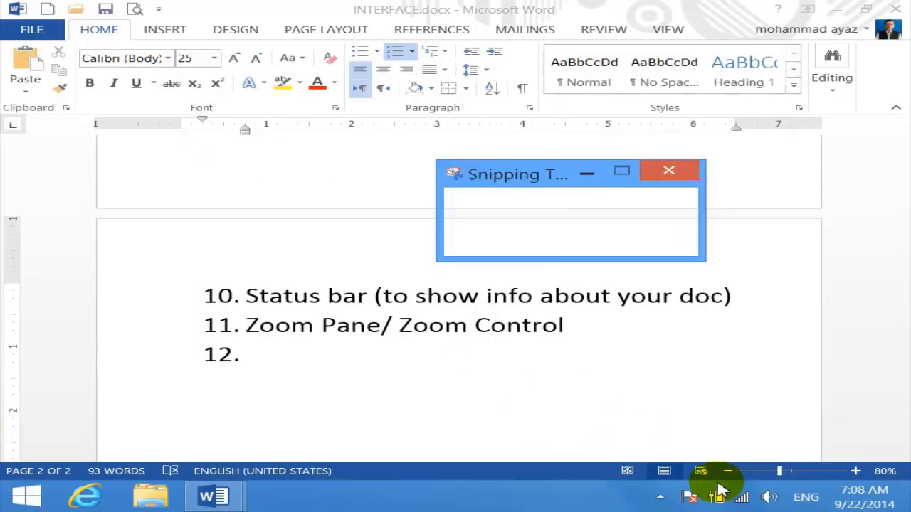
drag(646, 211, 567, 135)
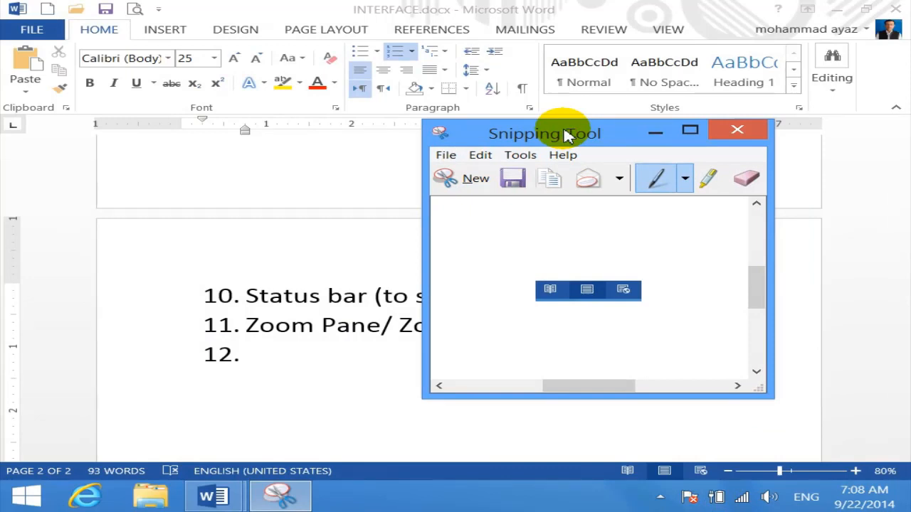
Type item 12 as 'Document View' and start item 13
click(655, 131)
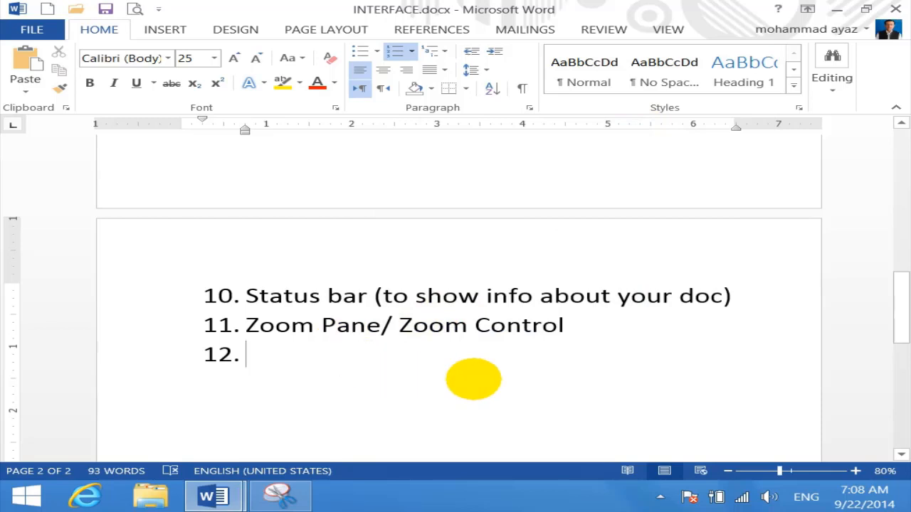
text(document View)
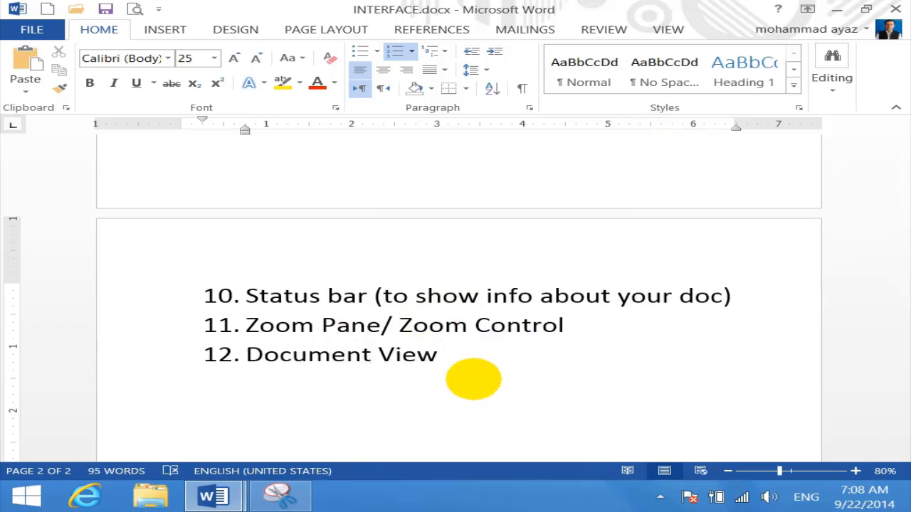
key(Return)
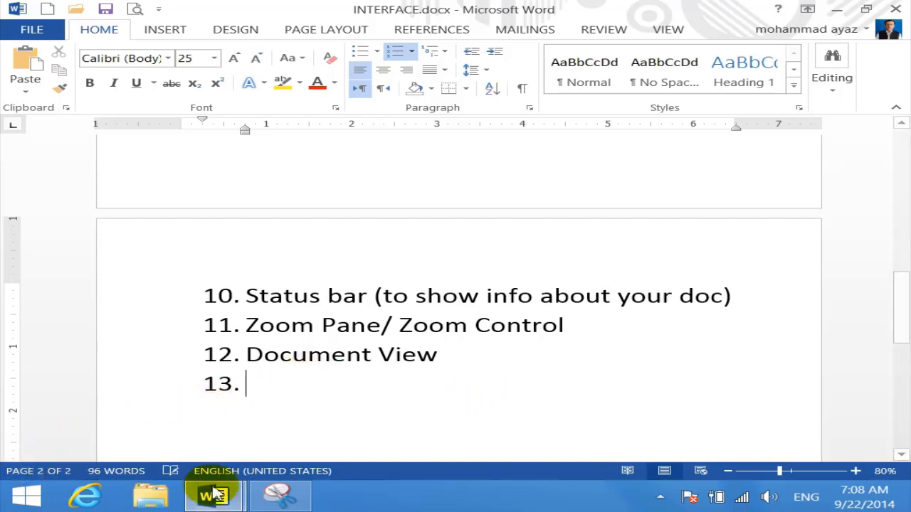
Snip the status bar's page and word-count information
click(280, 497)
click(475, 178)
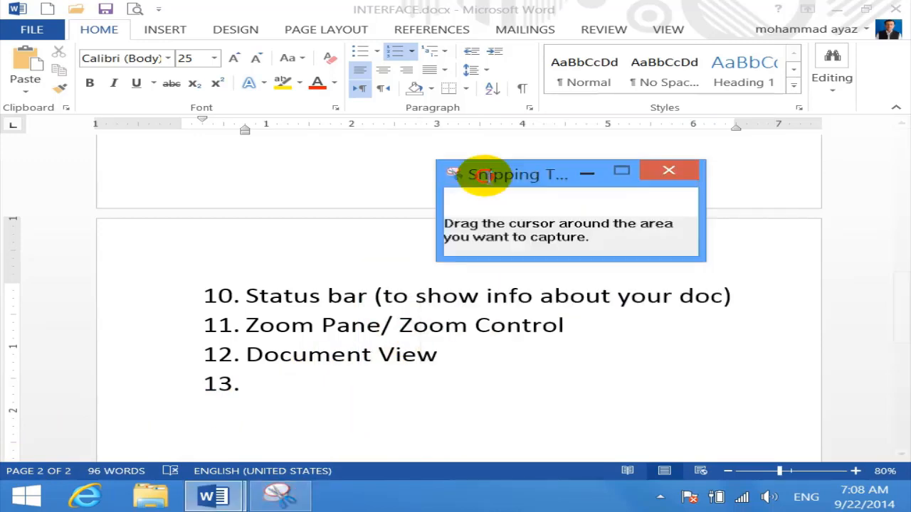
drag(1, 461, 337, 484)
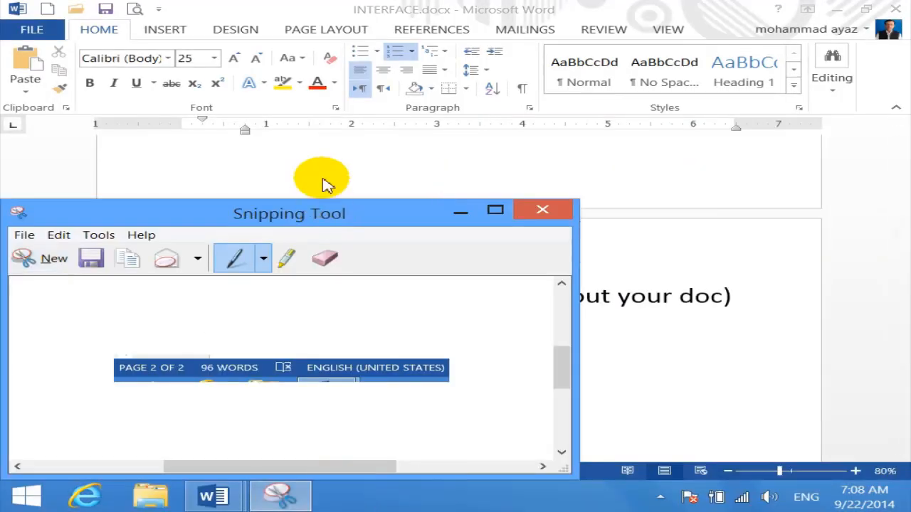
drag(321, 218, 389, 98)
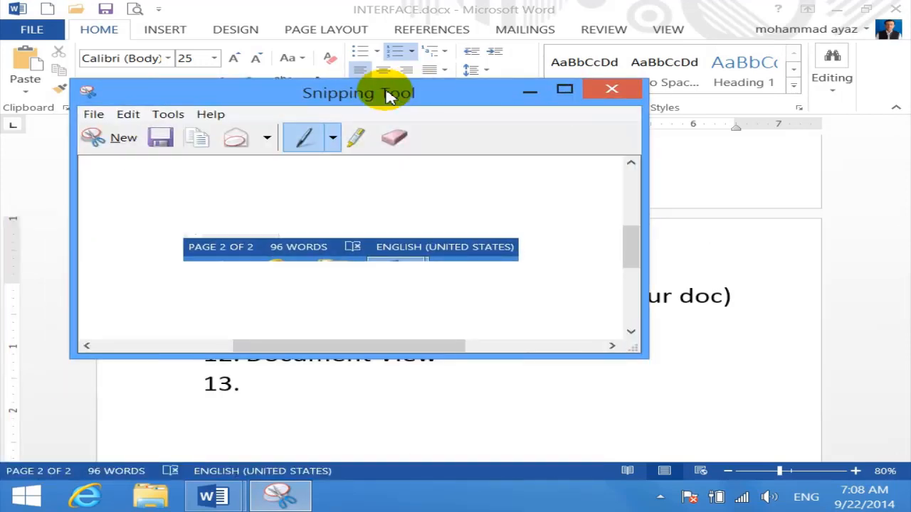
Type item 13 as 'Document information bar'
click(534, 91)
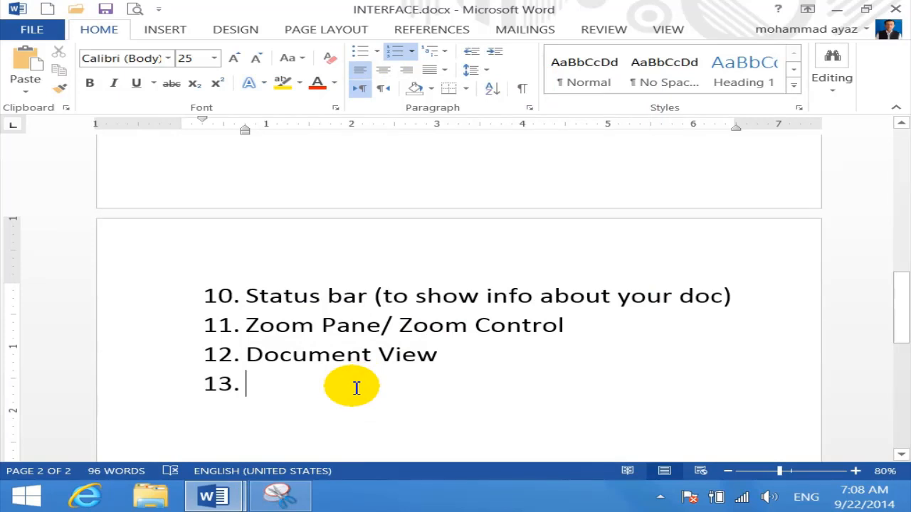
text(fo)
key(BackSpace)
key(BackSpace)
text(do)
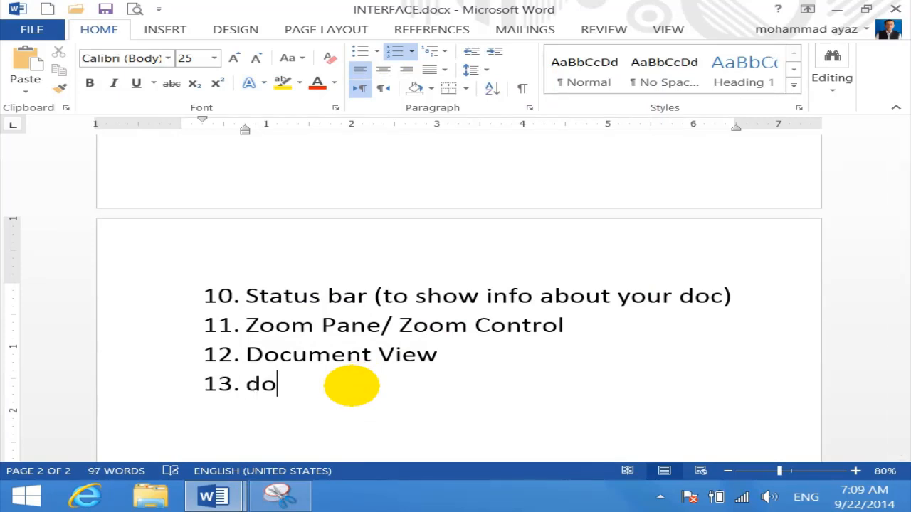
text(cument )
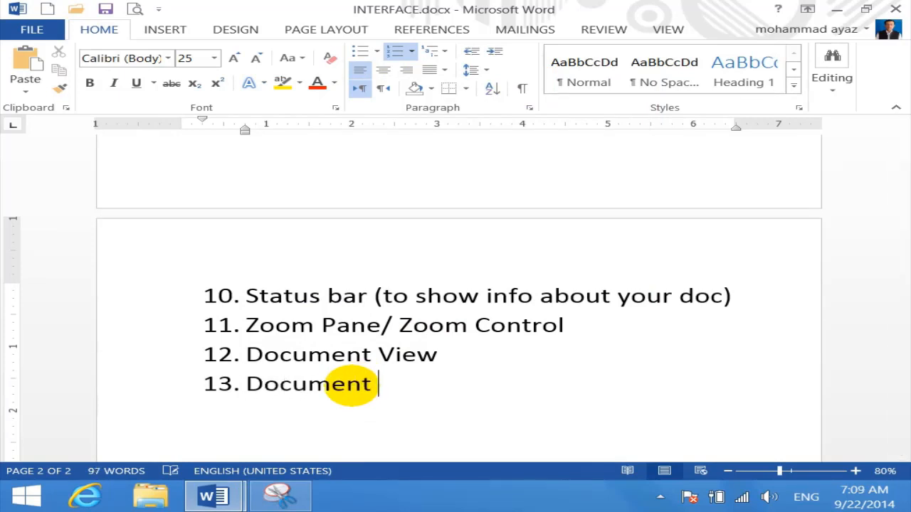
text(information)
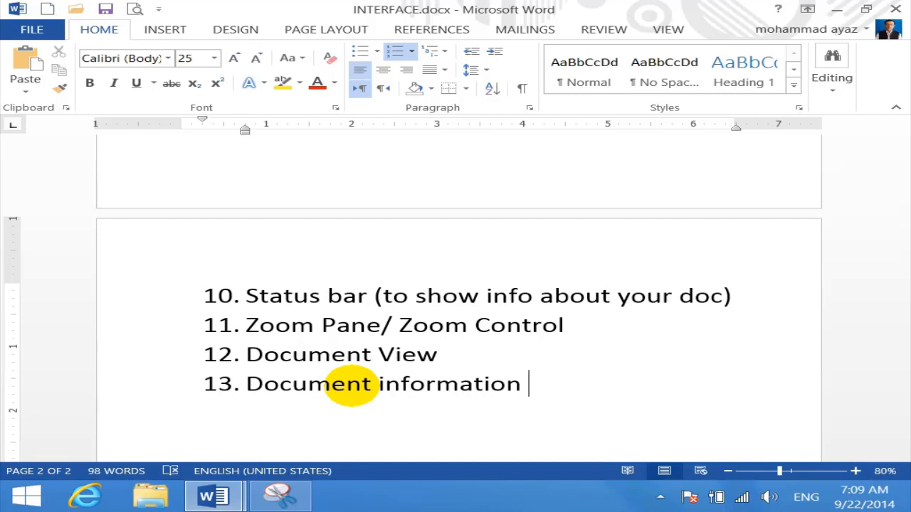
text(bar)
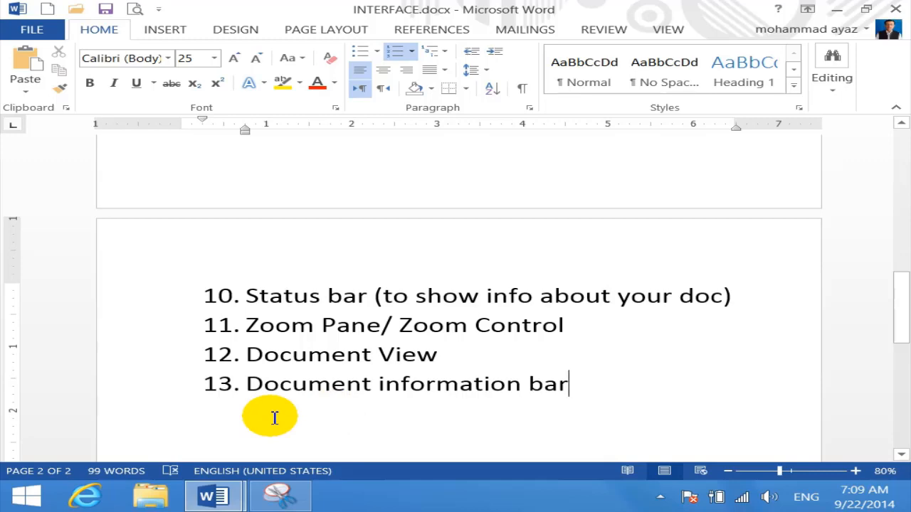
Start a new numbered item 14 after item 13
scroll(274, 418, up, 12)
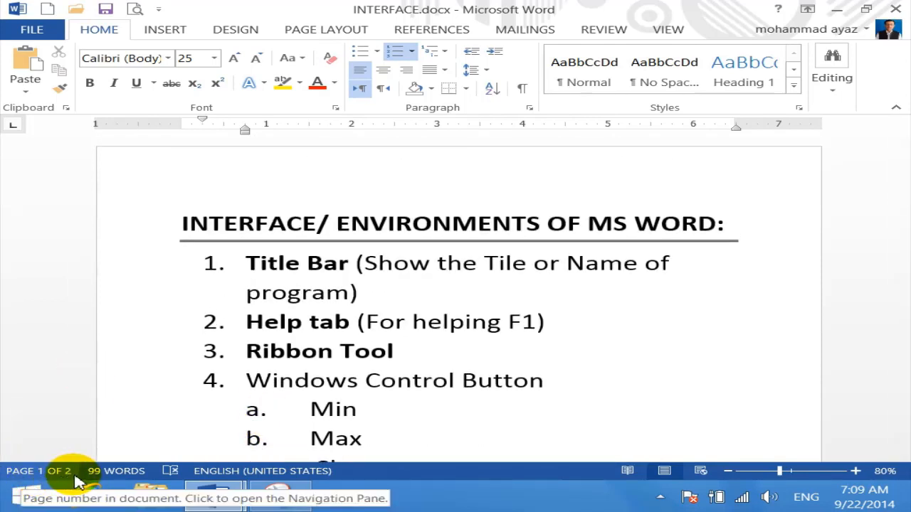
click(180, 225)
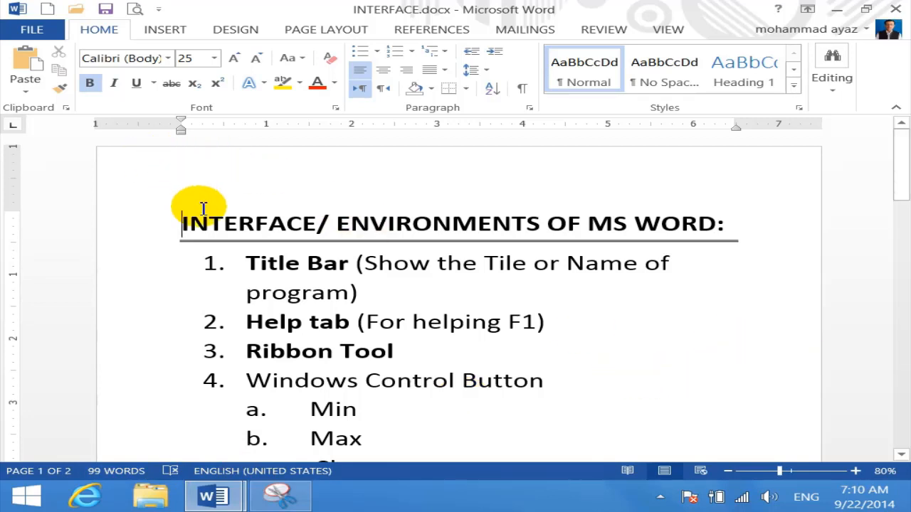
scroll(503, 361, down, 15)
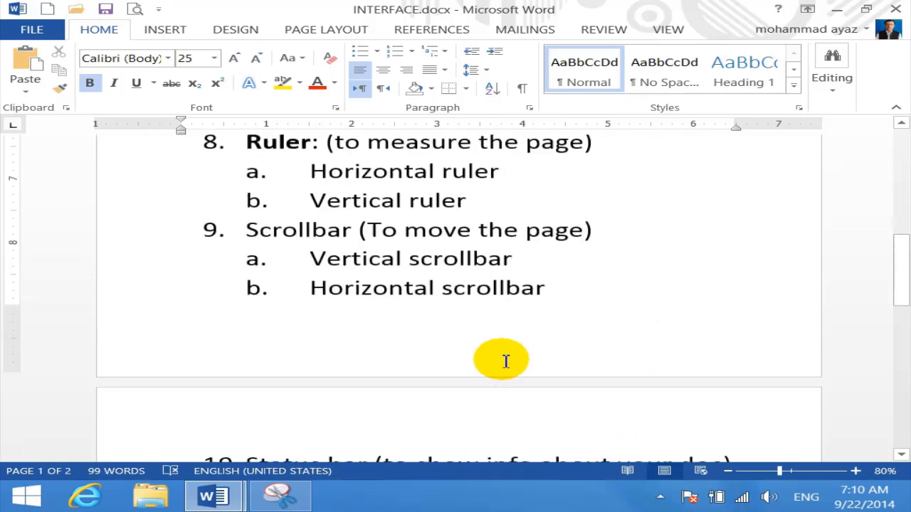
scroll(505, 362, up, 2)
click(638, 227)
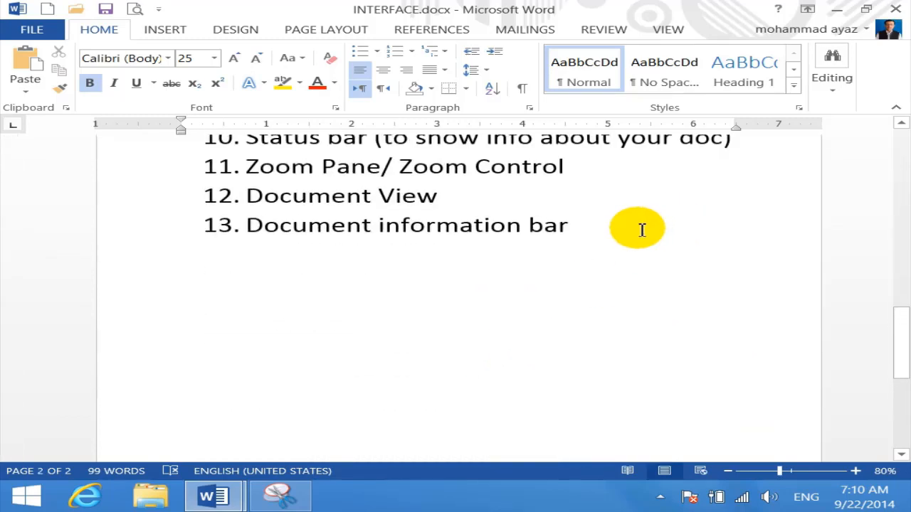
key(Return)
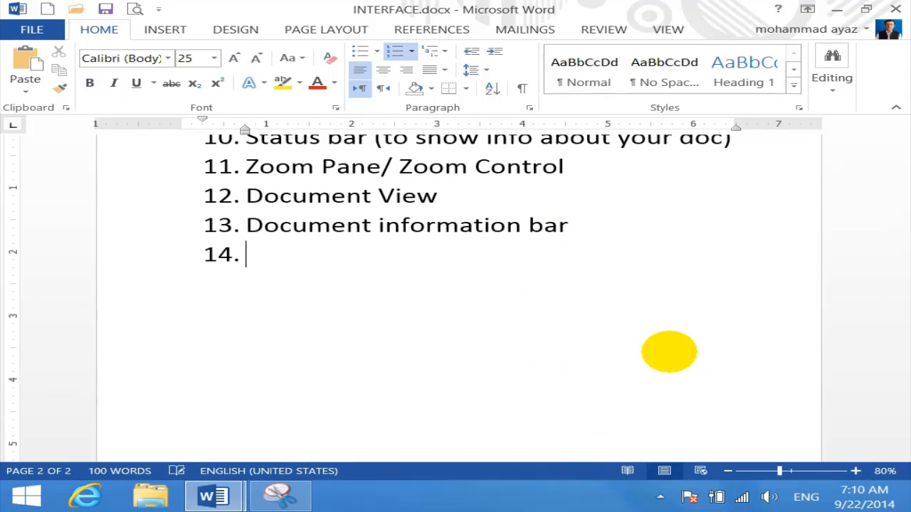
Type item 14 as 'Work page/ work space/ work area' and end the numbered list
text(work pare)
key(BackSpace)
key(BackSpace)
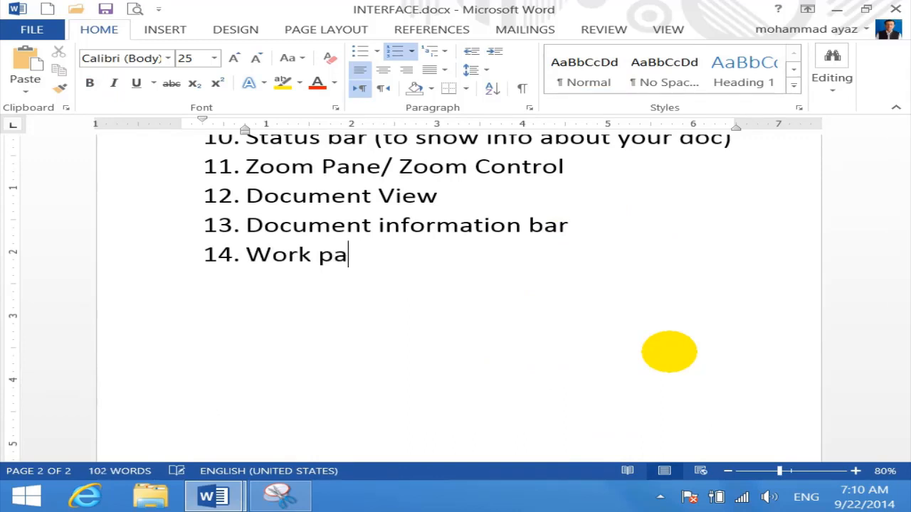
text(ge/ )
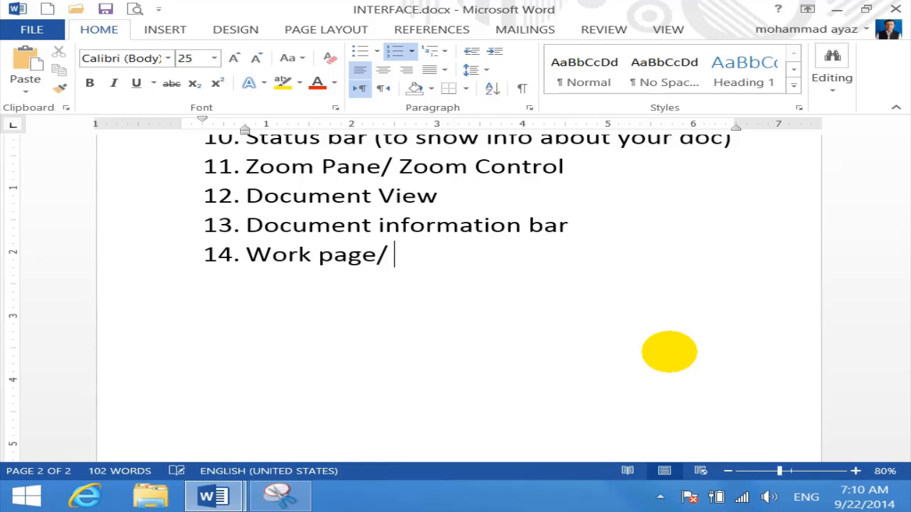
text(work space)
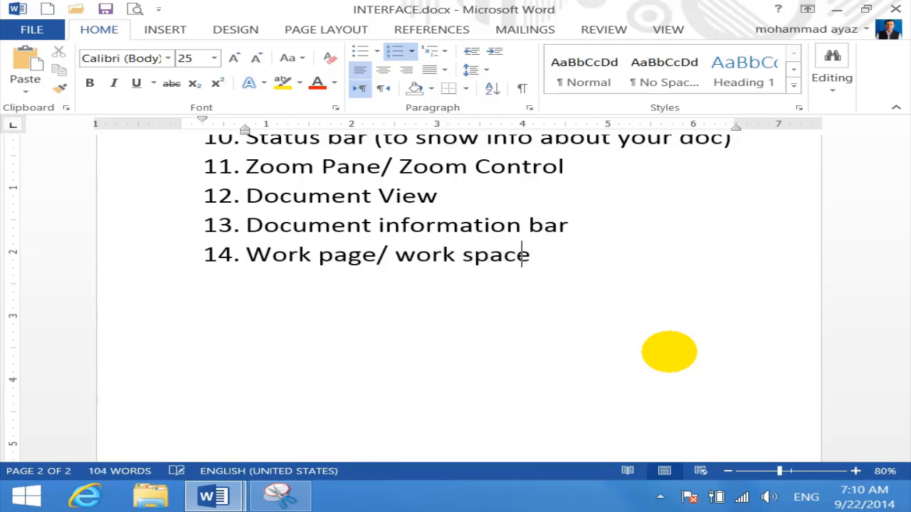
text(.)
key(BackSpace)
key(BackSpace)
text(/ work are)
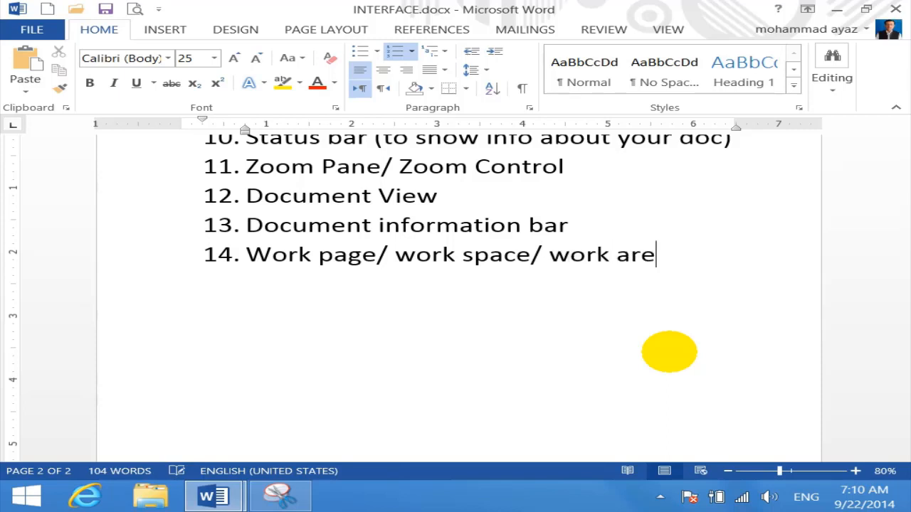
text(a)
key(Return)
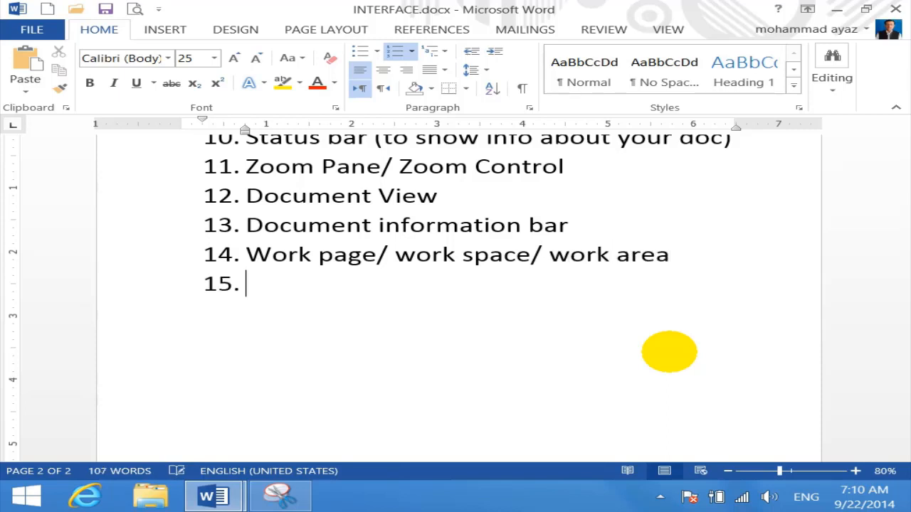
key(Return)
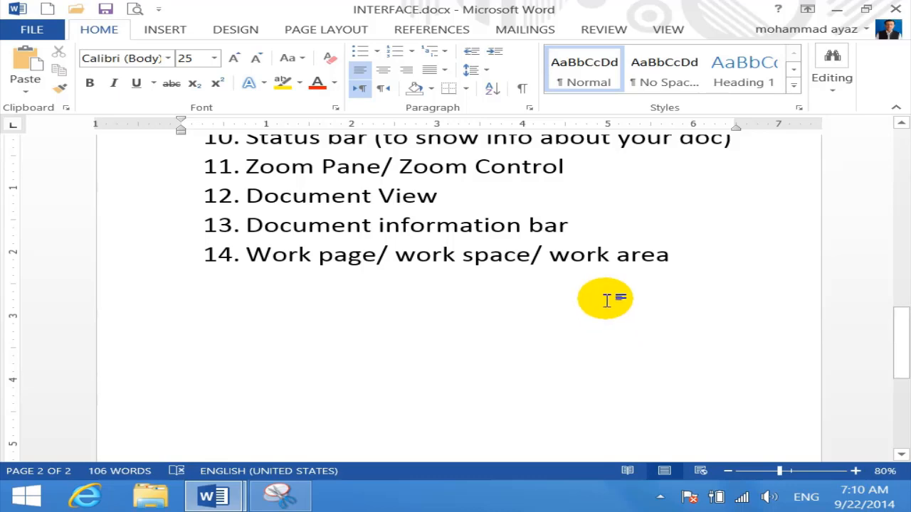
scroll(606, 299, up, 6)
scroll(609, 300, up, 4)
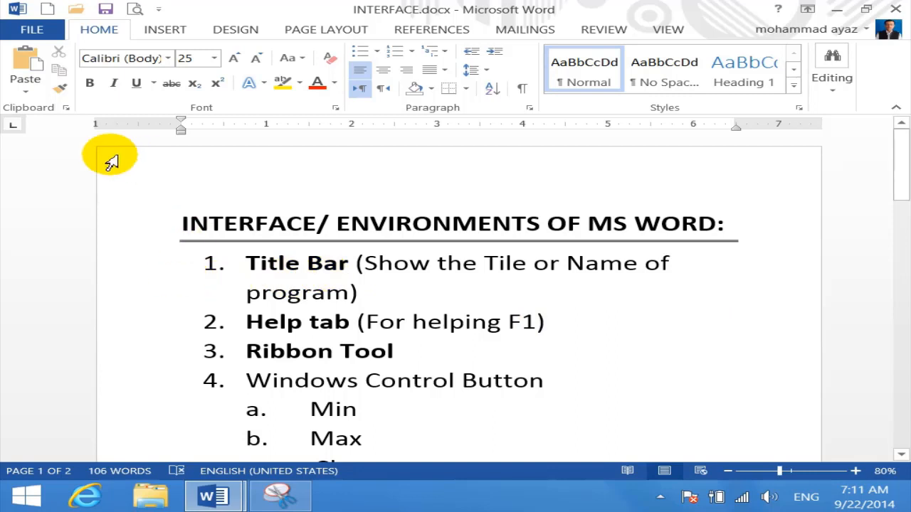
click(181, 223)
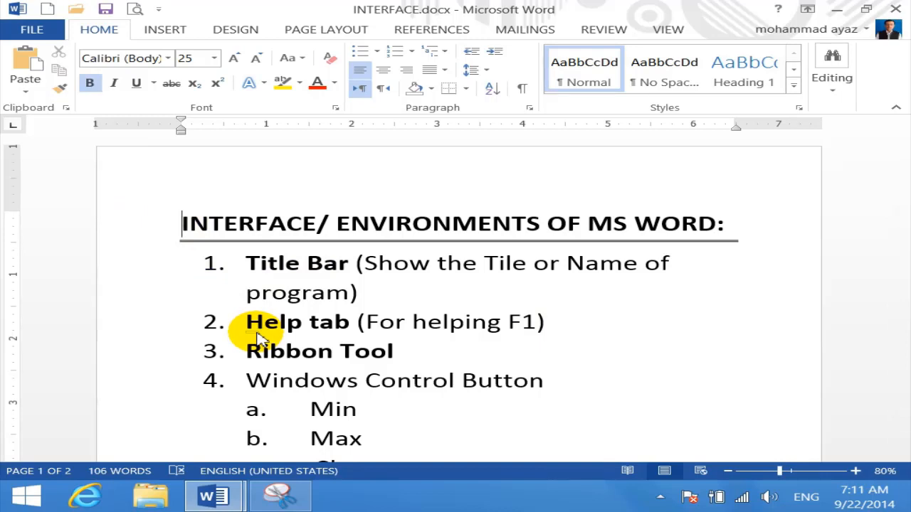
scroll(309, 336, down, 10)
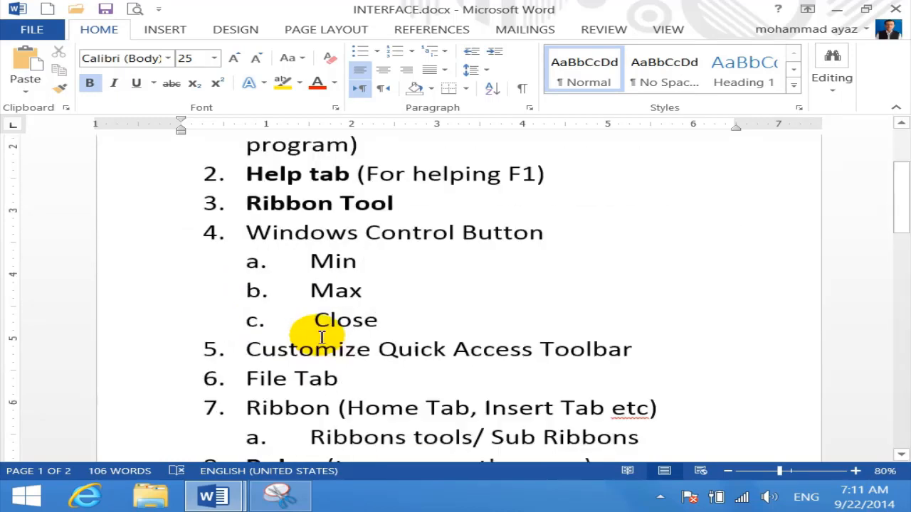
scroll(309, 332, down, 5)
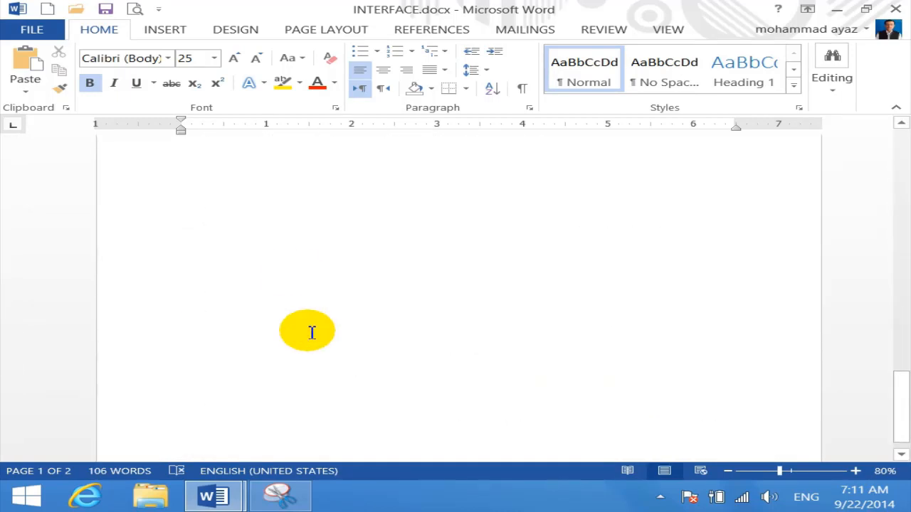
click(299, 228)
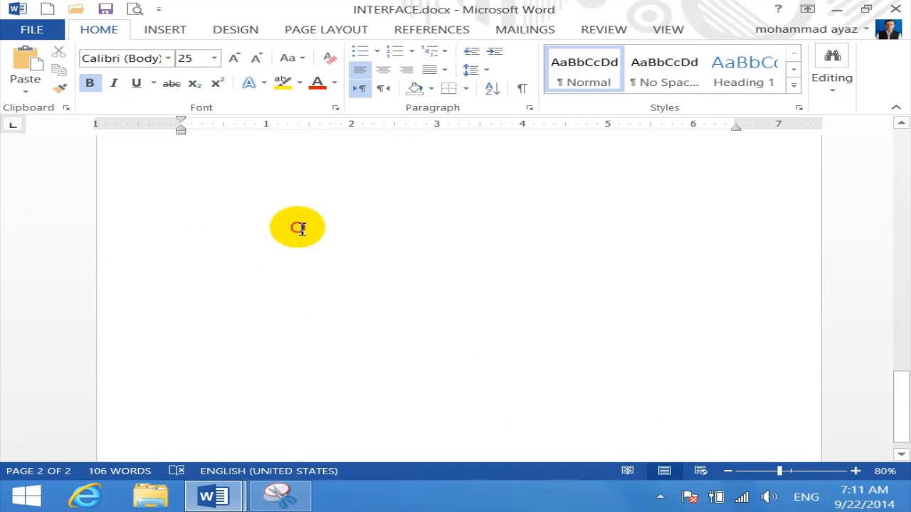
In a new blank document, type the heading 'Computer:' and indent the next line
click(50, 17)
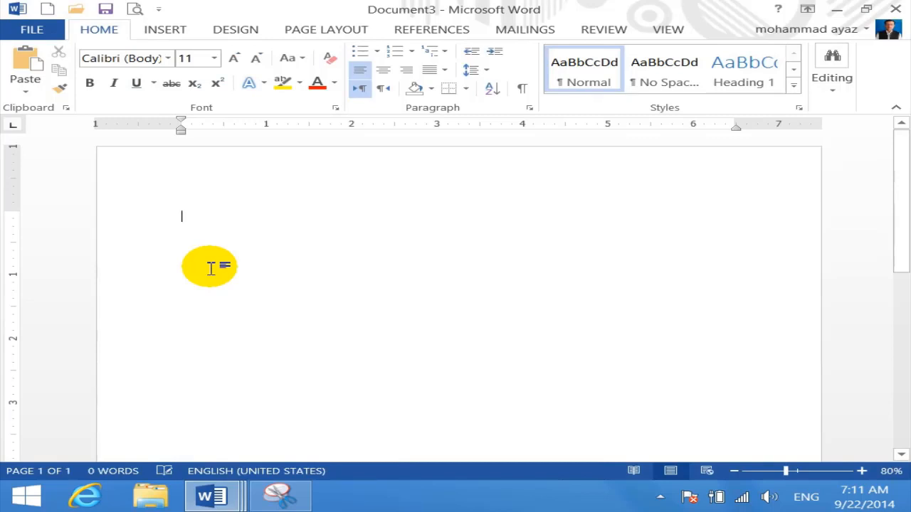
text(computer)
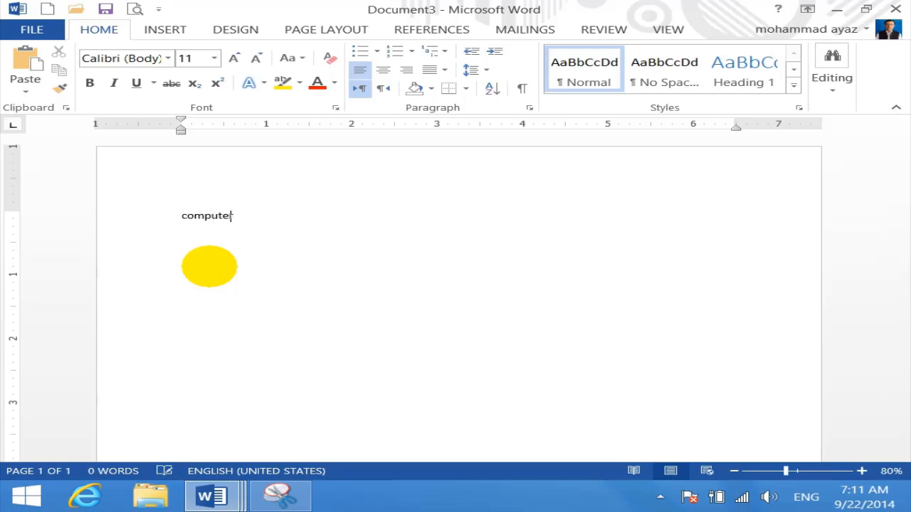
text(:)
key(Return)
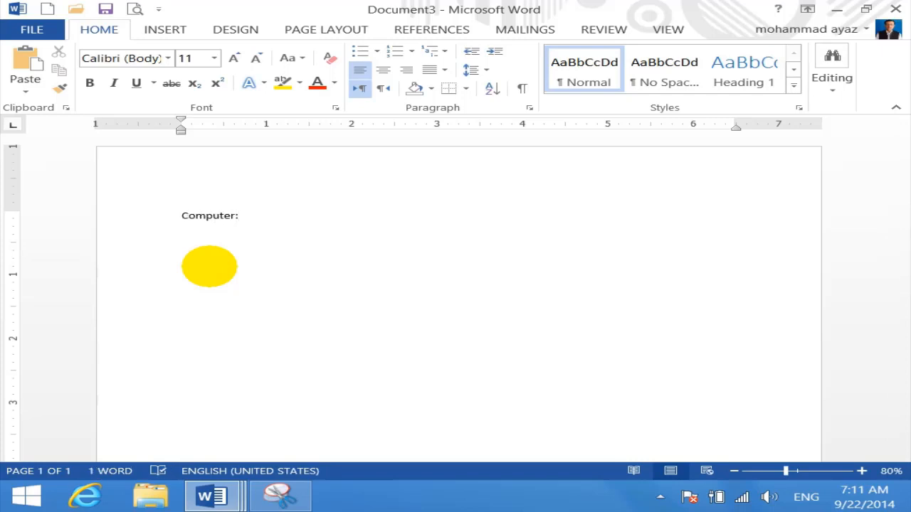
key(Tab)
key(Tab)
Type the definition 'Computer is an electronic device which is use for calculation.'
text(computer i)
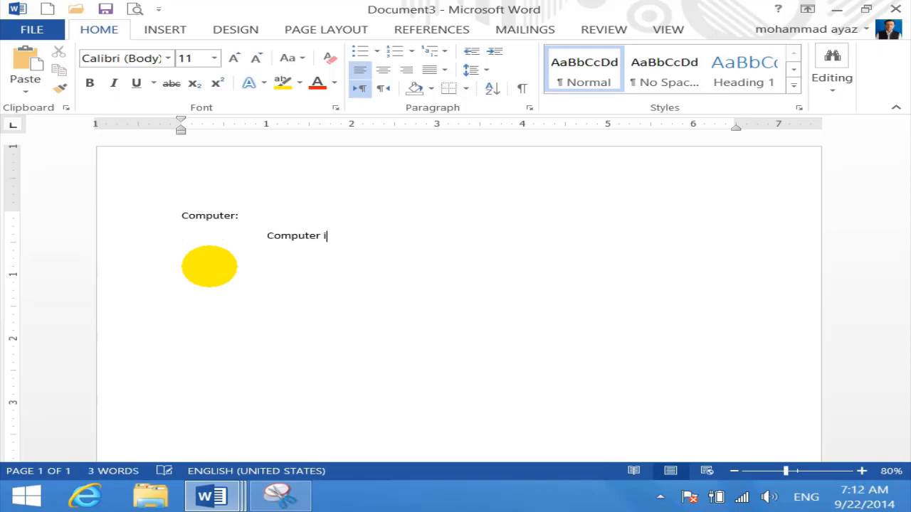
text(s an electronic d)
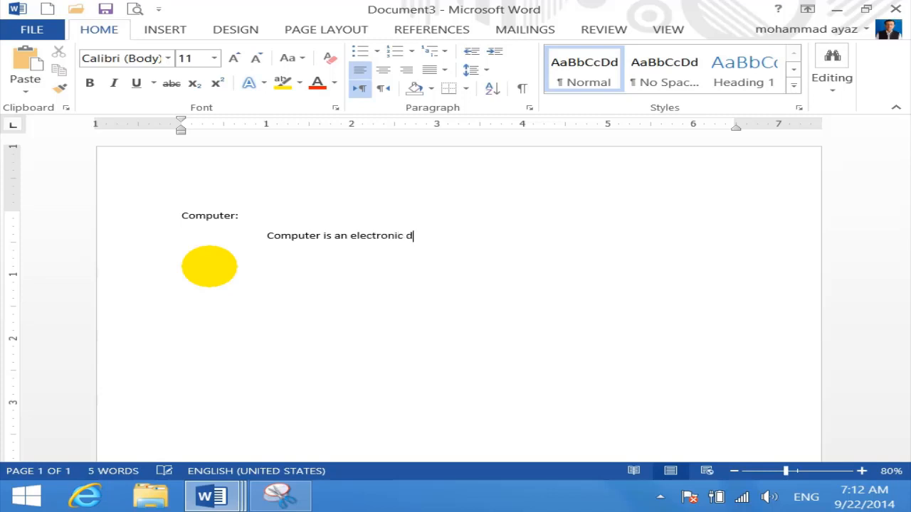
text(evice which c)
text(an)
key(BackSpace)
key(BackSpace)
key(BackSpace)
key(BackSpace)
text(is  use f)
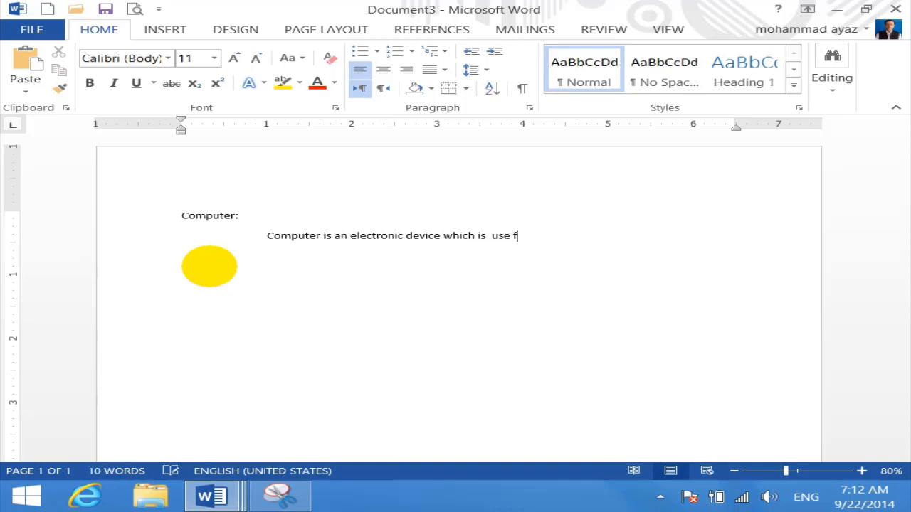
text(or calculation.)
key(Return)
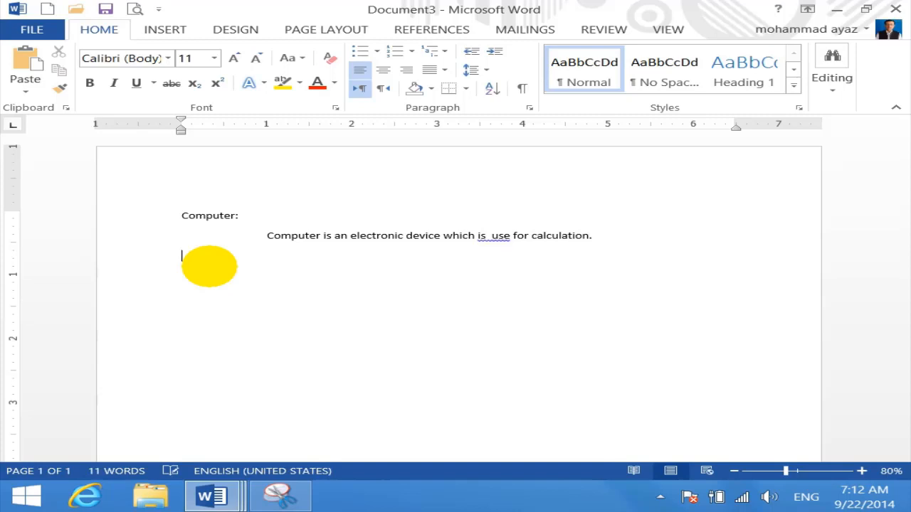
Remove the extra space before 'use' and check the flagged words without changing them
click(491, 235)
key(BackSpace)
click(530, 332)
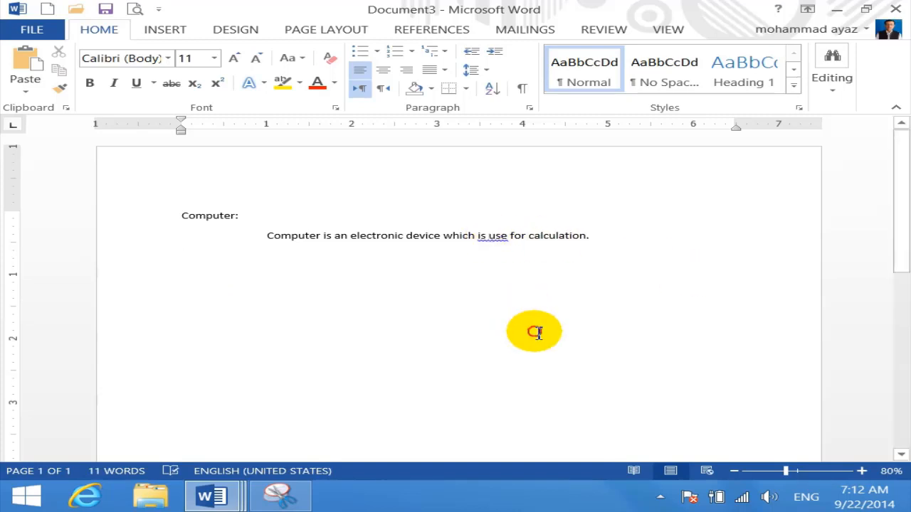
right_click(500, 237)
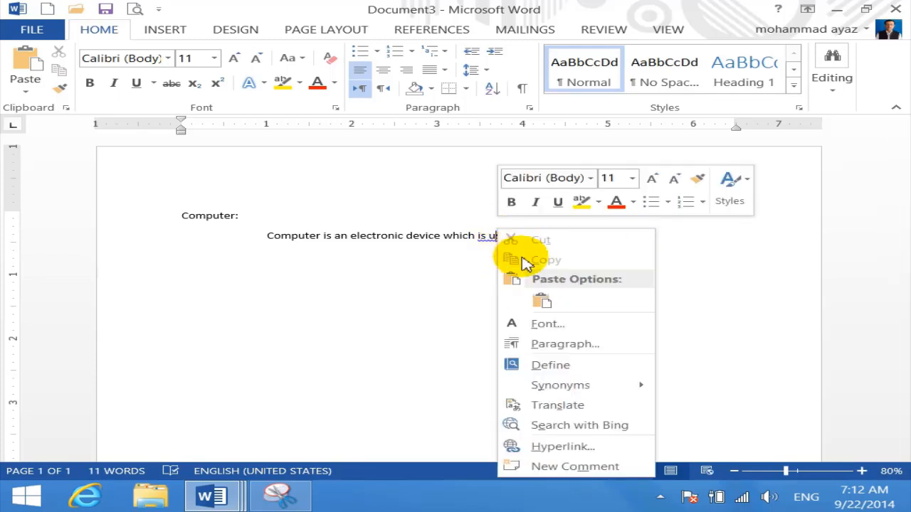
click(488, 238)
right_click(484, 242)
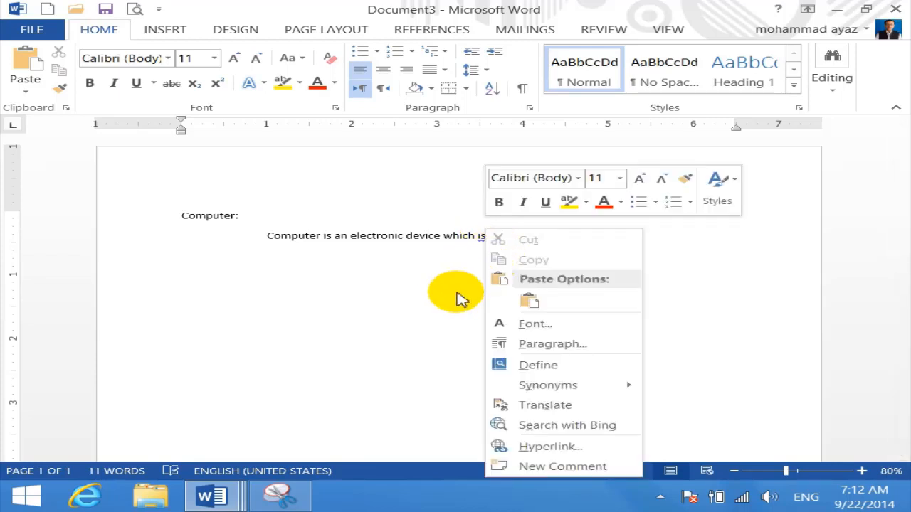
key(Escape)
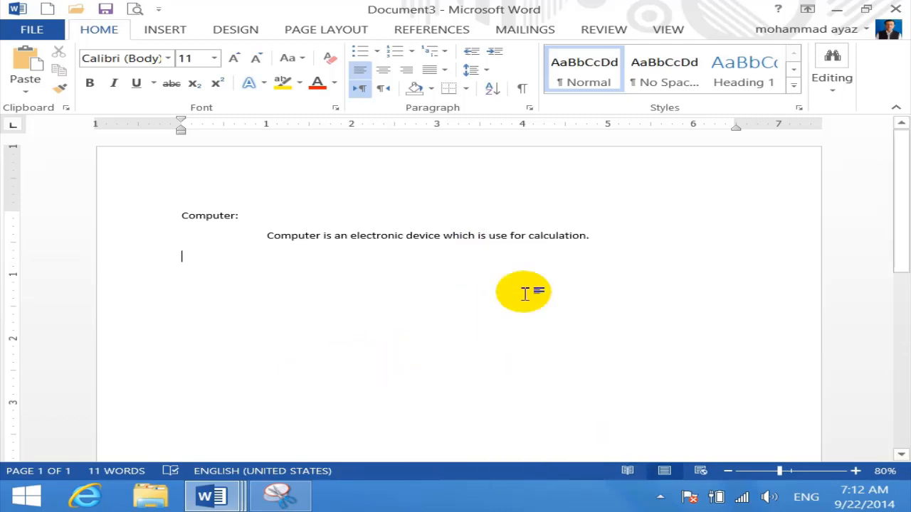
Enlarge 'Computer:' and its definition to 21 pt, then delete the definition sentence
drag(624, 247, 109, 207)
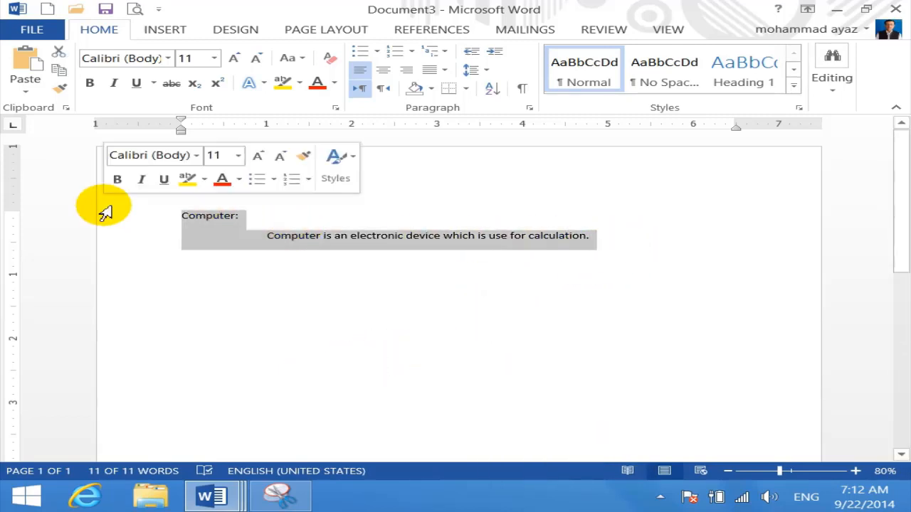
key(ctrl+bracketright)
key(ctrl+bracketright)
key(ctrl+bracketright)
key(ctrl+bracketright)
key(ctrl+bracketright)
key(ctrl+bracketright)
key(ctrl+bracketright)
key(ctrl+bracketright)
key(ctrl+bracketright)
key(ctrl+bracketright)
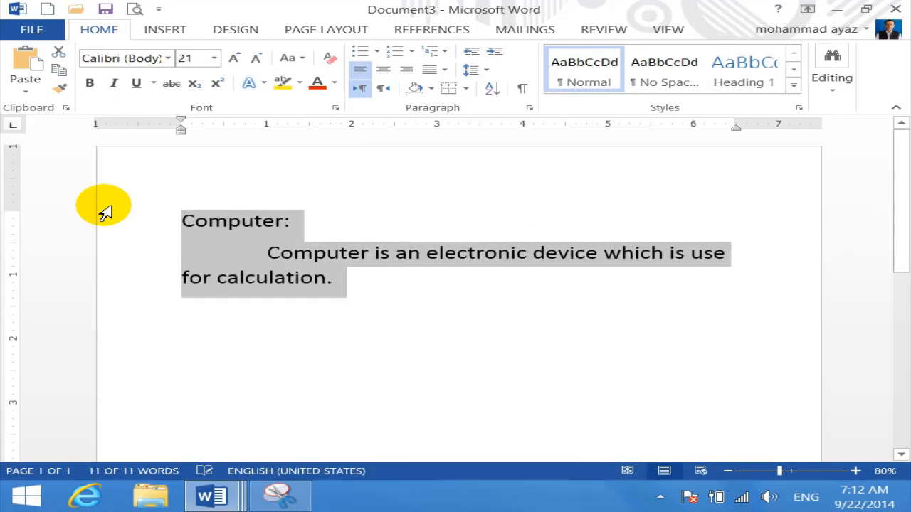
click(386, 375)
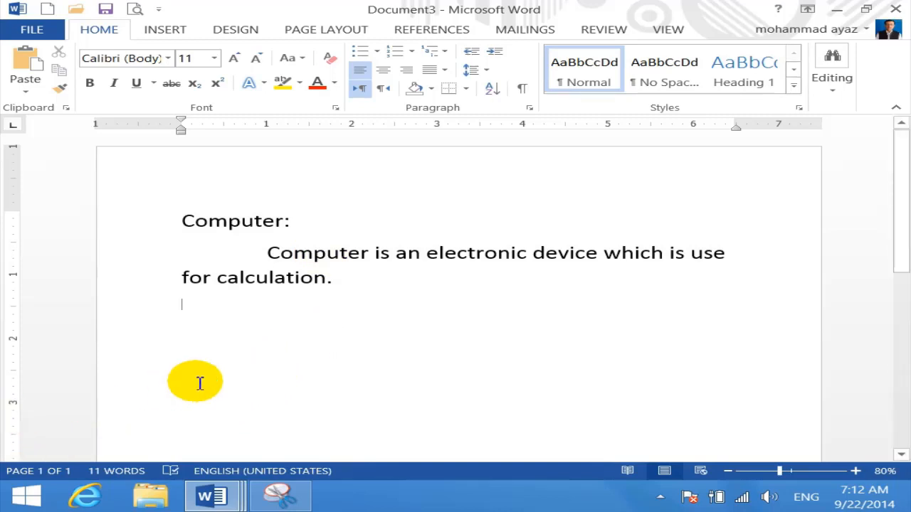
drag(363, 306, 240, 259)
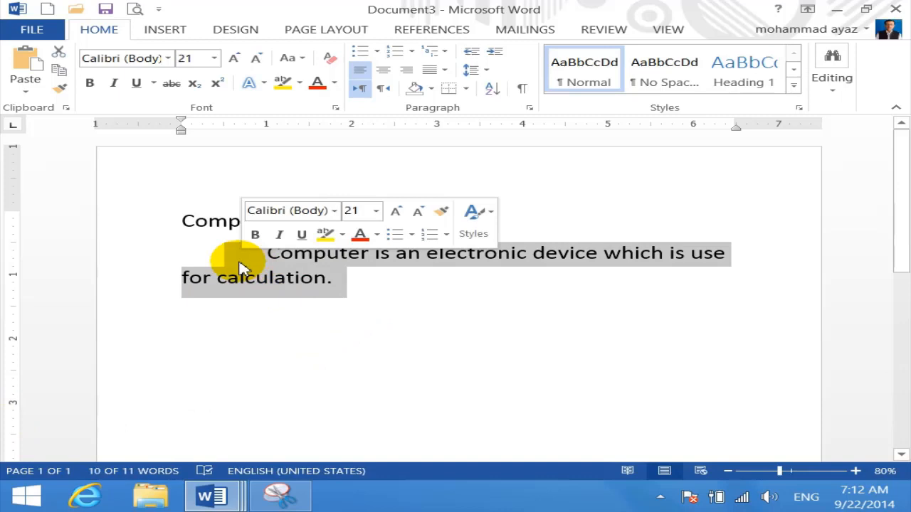
key(Delete)
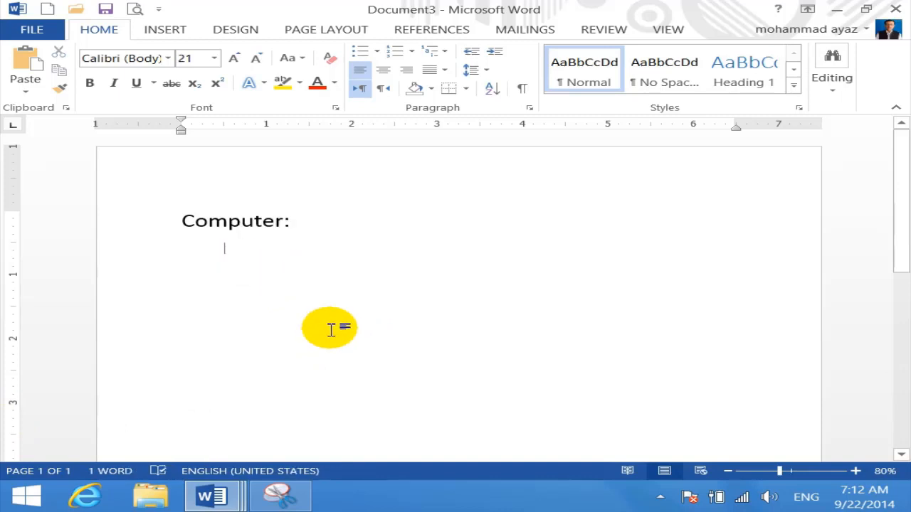
Insert a =rand(1) paragraph under Computer:, then a 'Mouse' heading with another =rand(1) paragraph
text(=rand)
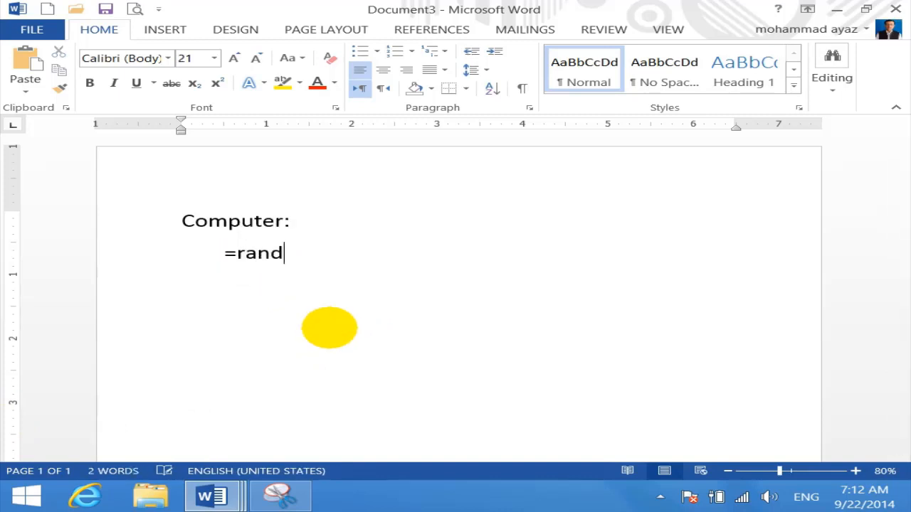
text((1))
key(Return)
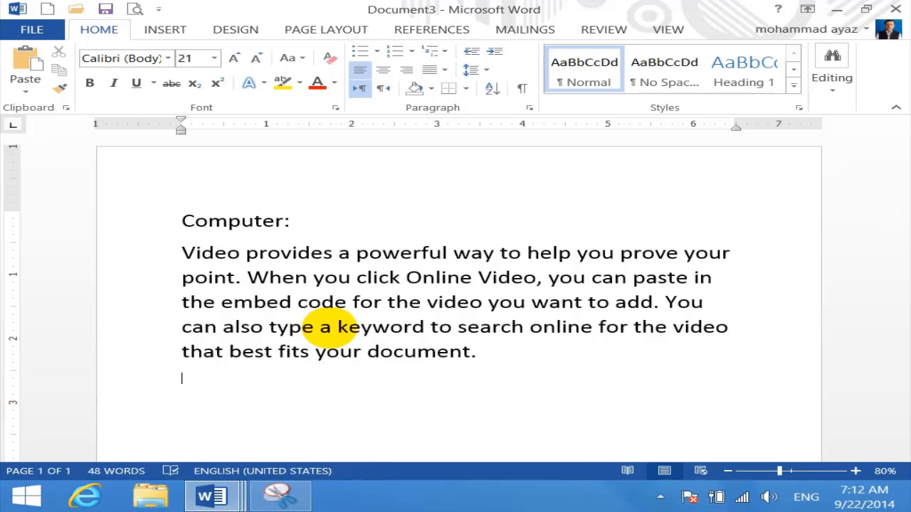
text(mouse)
key(Return)
text(=)
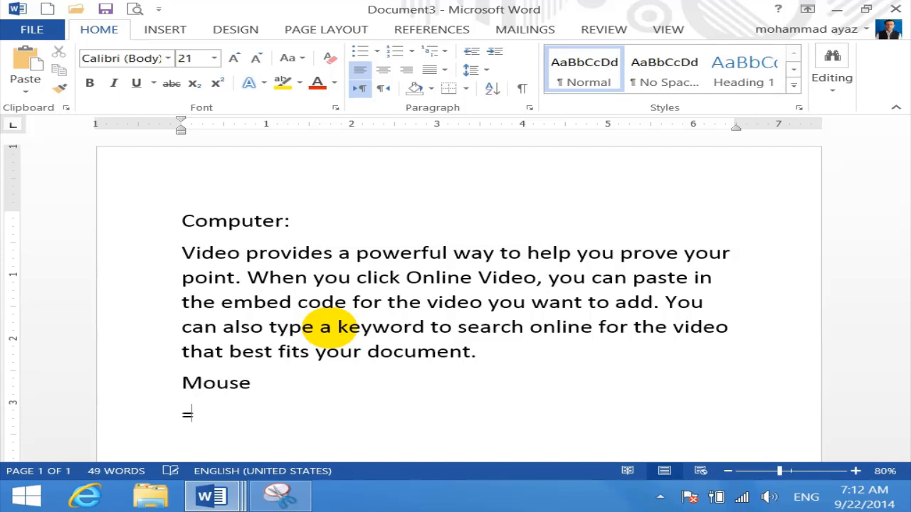
text(rand(1))
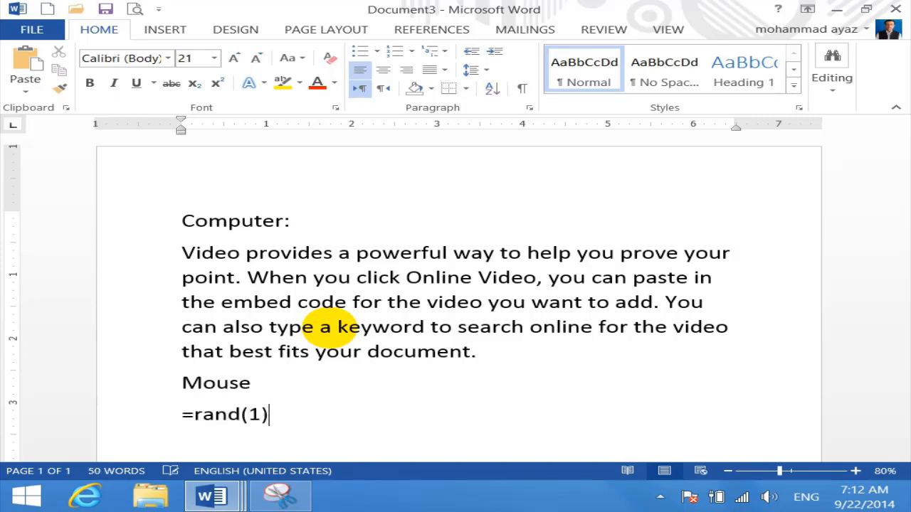
key(Return)
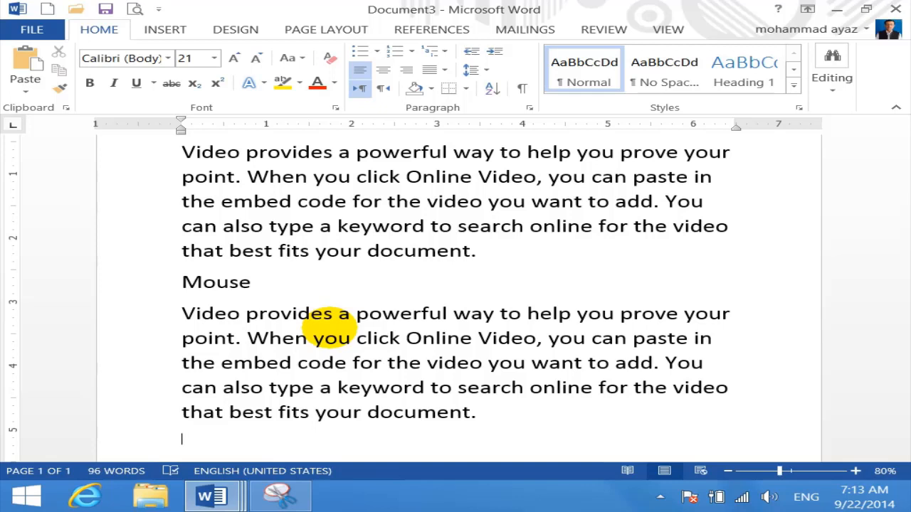
key(ctrl+a)
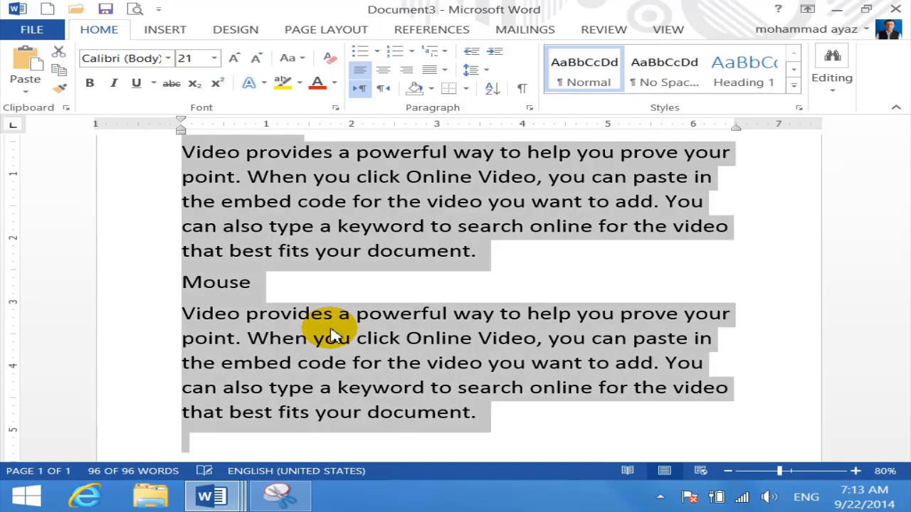
Delete the text and type =, rand and () on separate lines at 42 pt
key(Delete)
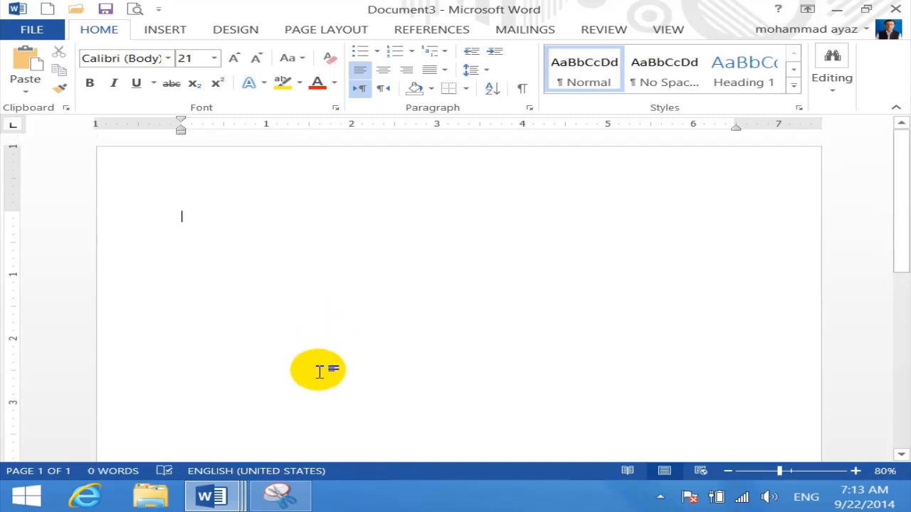
key(ctrl+bracketright)
key(ctrl+bracketright)
key(ctrl+bracketright)
key(ctrl+bracketright)
key(ctrl+bracketright)
key(ctrl+bracketright)
key(ctrl+bracketright)
key(ctrl+bracketright)
key(ctrl+bracketright)
key(ctrl+bracketright)
key(ctrl+bracketright)
key(ctrl+bracketright)
key(ctrl+bracketright)
key(ctrl+bracketright)
key(ctrl+bracketright)
key(ctrl+bracketright)
key(ctrl+bracketright)
key(ctrl+bracketright)
key(ctrl+bracketright)
key(ctrl+bracketright)
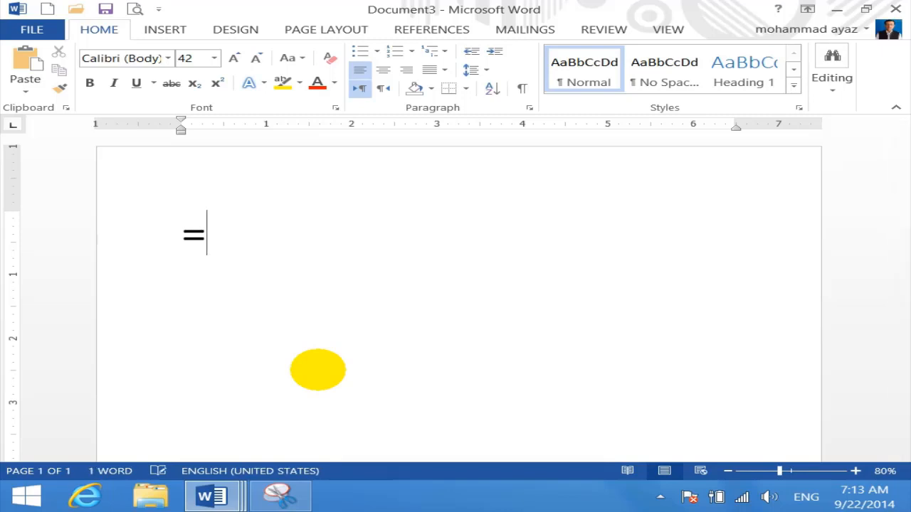
key(Return)
text(rand)
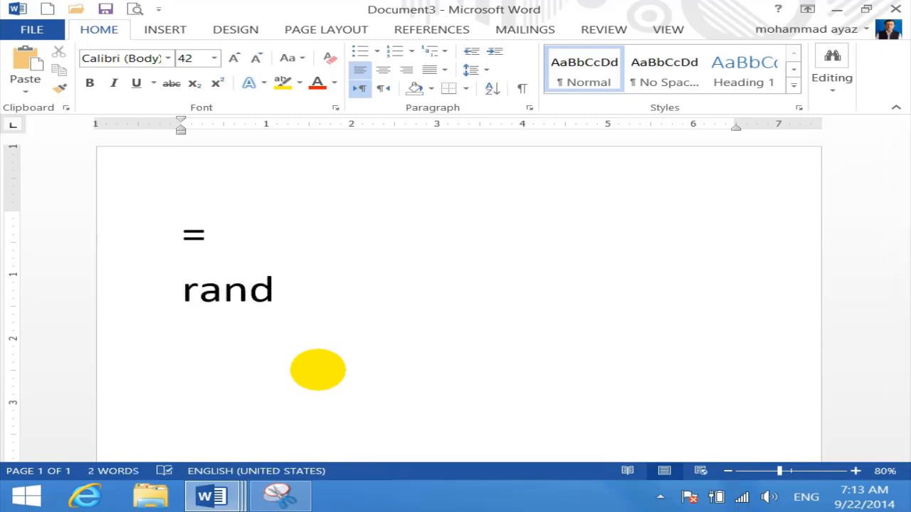
key(Return)
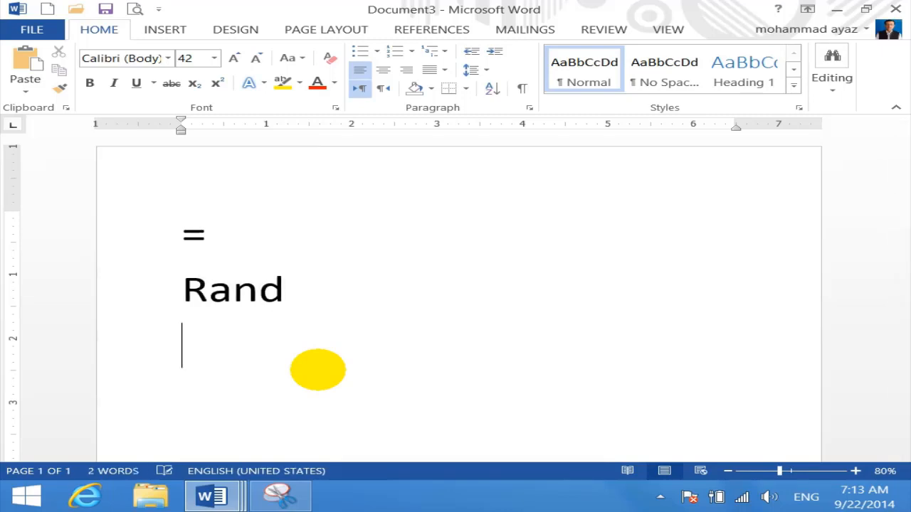
text(())
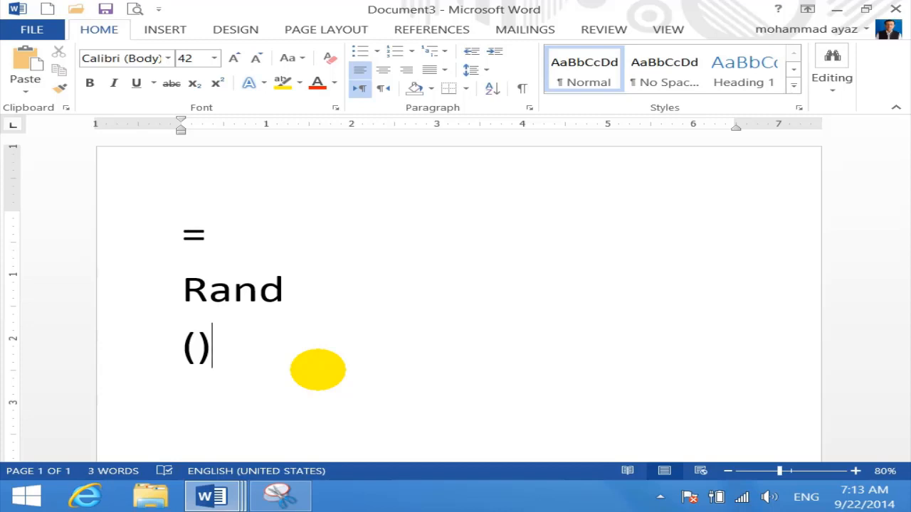
key(Return)
Add '3 prag', put 1 inside the parentheses, then select and delete all the test text
text(3 )
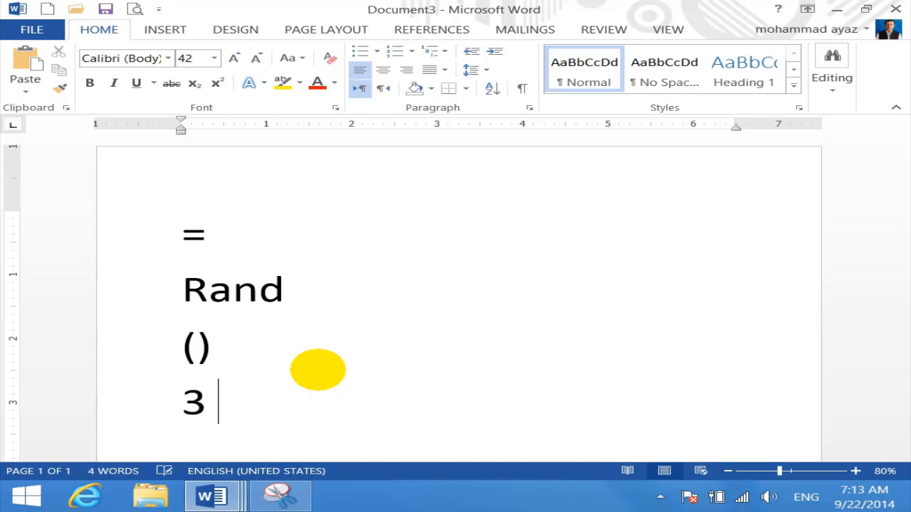
text(prag)
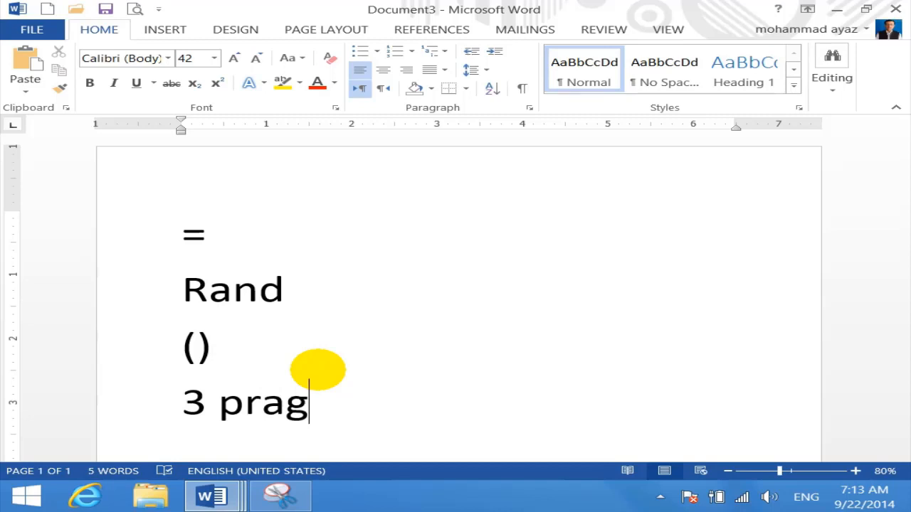
key(Up)
key(Left)
text(1)
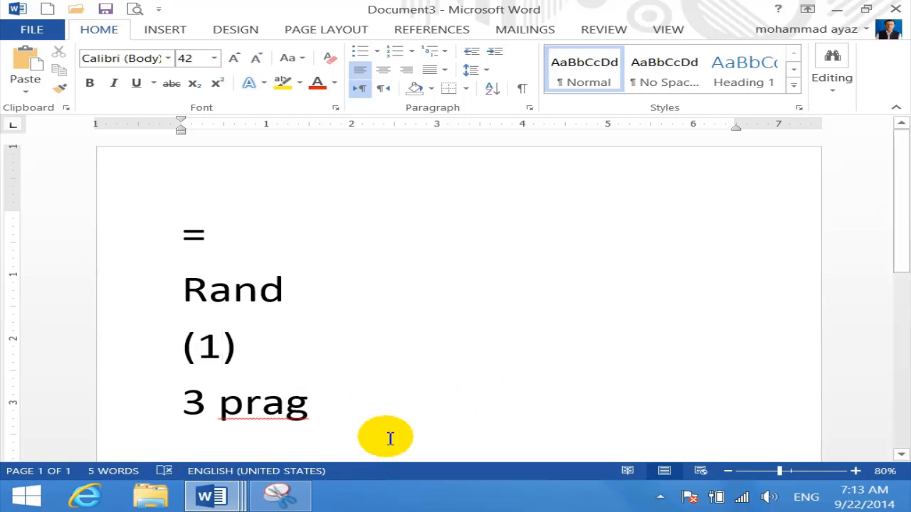
drag(387, 433, 134, 254)
key(Delete)
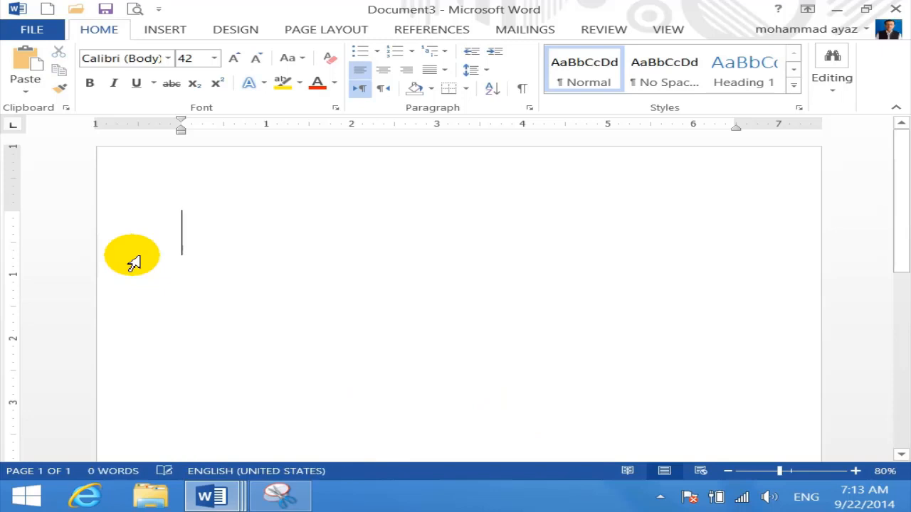
Generate =rand() sample paragraphs, then justify all the text and shrink it to 13 pt
key(ctrl+[)
key(ctrl+[)
key(ctrl+[)
key(ctrl+[)
key(ctrl+[)
key(ctrl+[)
key(ctrl+[)
key(ctrl+[)
key(ctrl+[)
key(ctrl+[)
key(ctrl+[)
key(ctrl+[)
key(ctrl+[)
text(=rand)
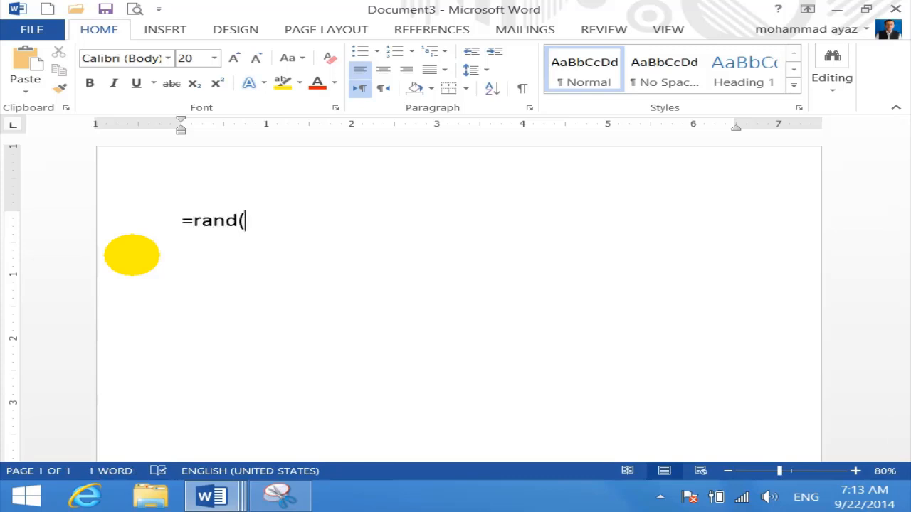
text(())
key(Return)
scroll(285, 317, up, 5)
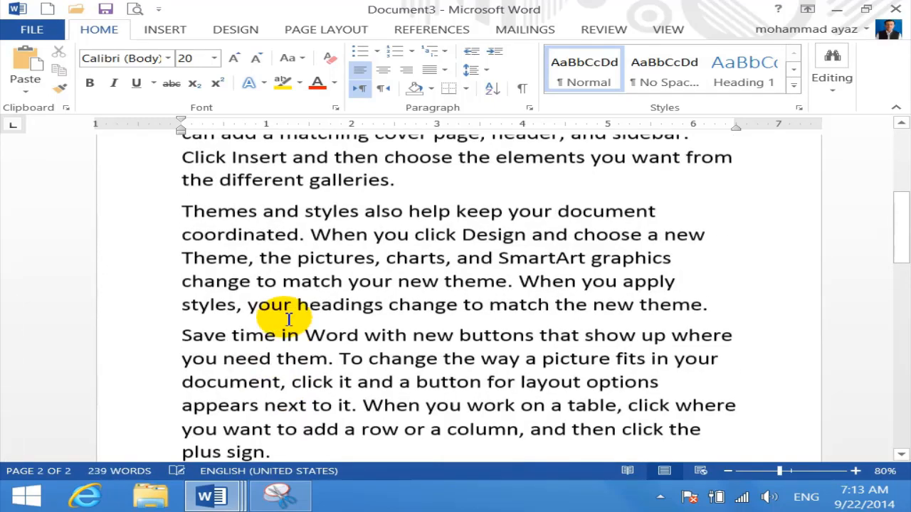
scroll(288, 320, up, 4)
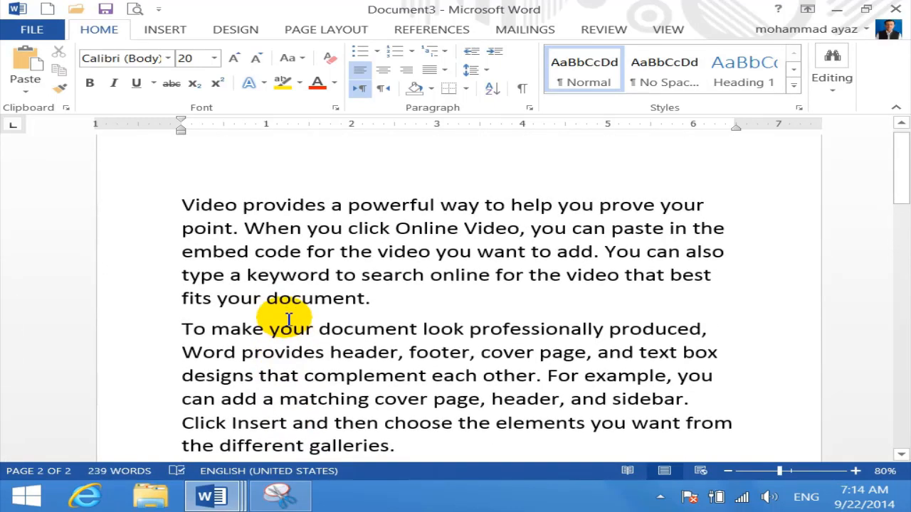
key(ctrl+a)
key(ctrl+j)
key(ctrl+bracketleft)
key(ctrl+bracketleft)
key(ctrl+bracketleft)
key(ctrl+bracketleft)
key(ctrl+bracketleft)
key(ctrl+bracketleft)
key(ctrl+bracketleft)
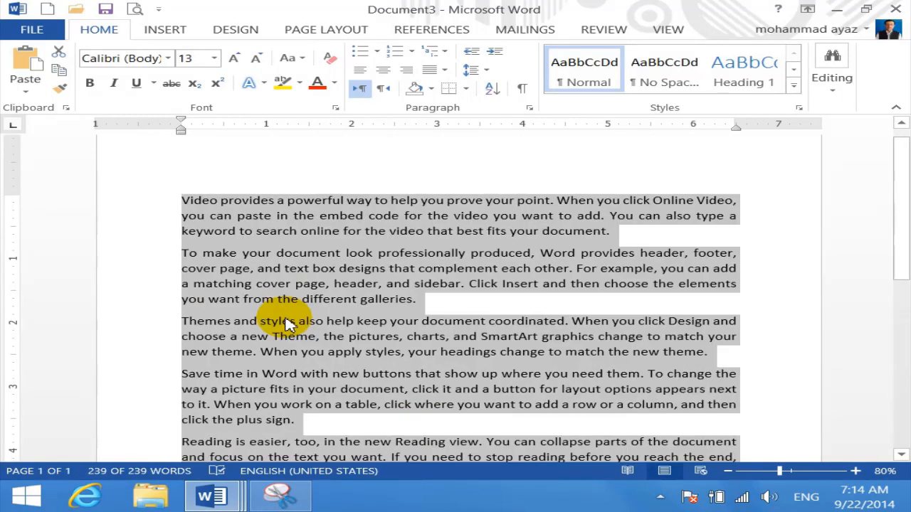
Enlarge the text to 16 pt and bold the first three sample paragraphs
key(ctrl+bracketright)
key(ctrl+bracketright)
key(ctrl+bracketright)
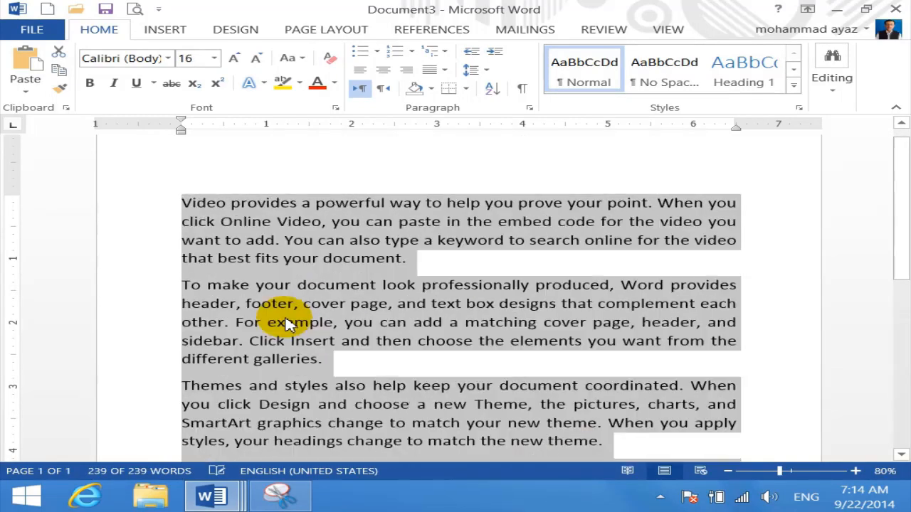
click(388, 258)
double_click(148, 205)
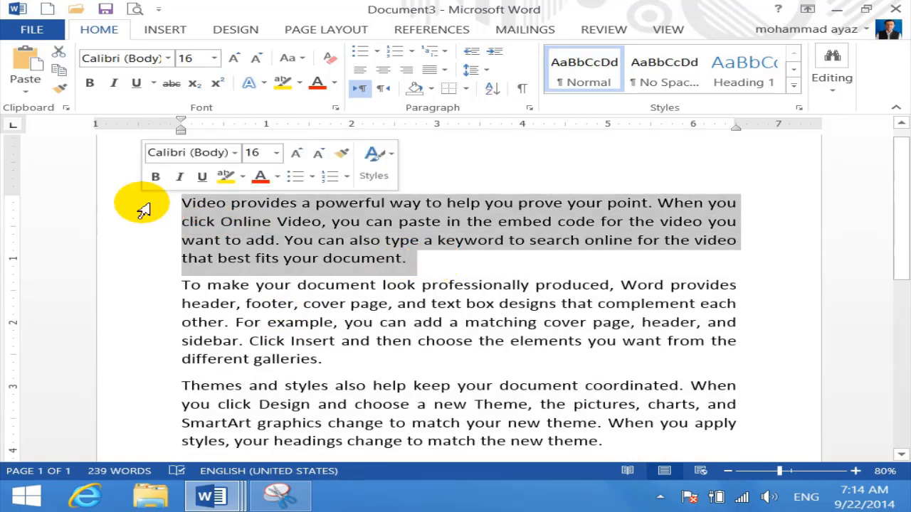
key(ctrl+b)
drag(326, 359, 183, 289)
key(ctrl+b)
scroll(316, 382, down, 3)
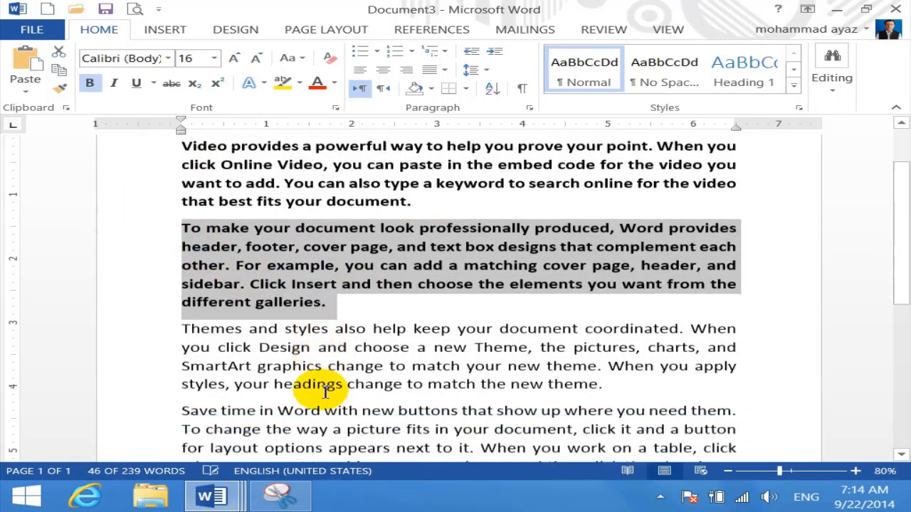
drag(604, 345, 118, 299)
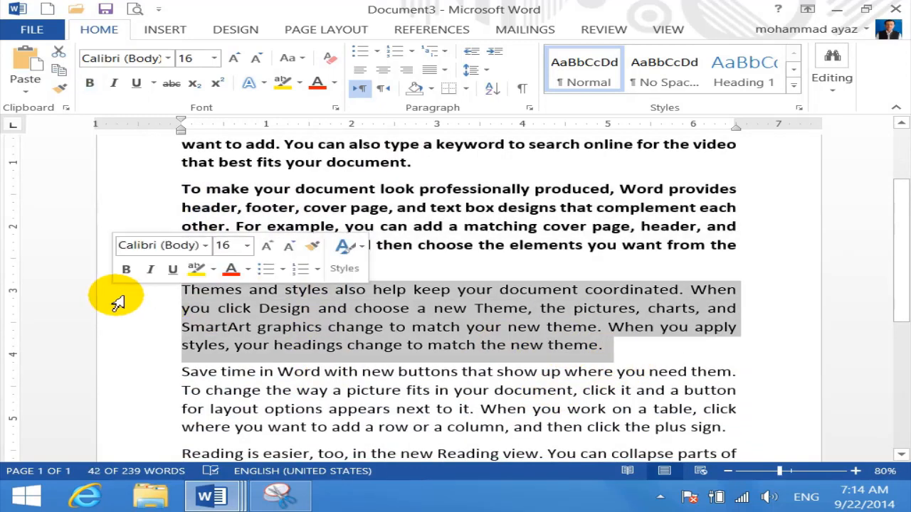
key(ctrl+b)
Bold the fourth and final Reading paragraphs, then undo to remove the last Reading paragraph
scroll(324, 368, down, 1)
scroll(324, 368, down, 3)
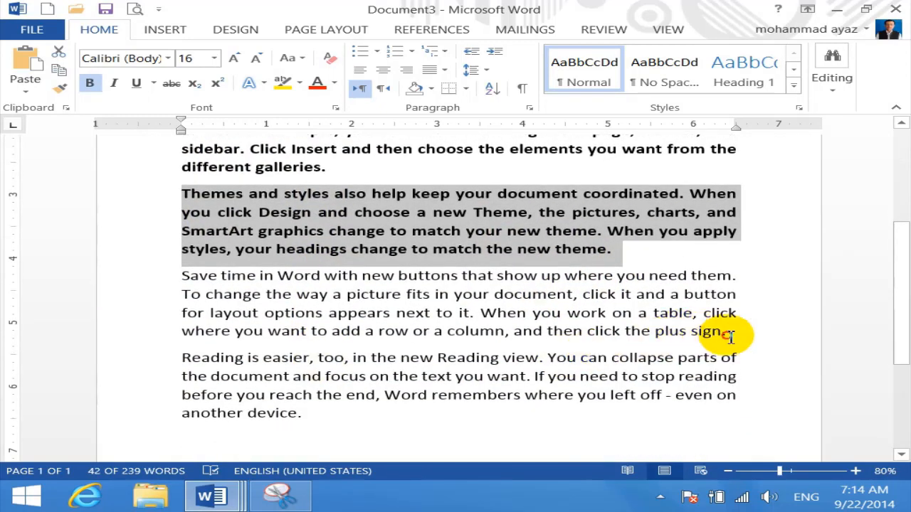
drag(728, 332, 196, 281)
key(ctrl+b)
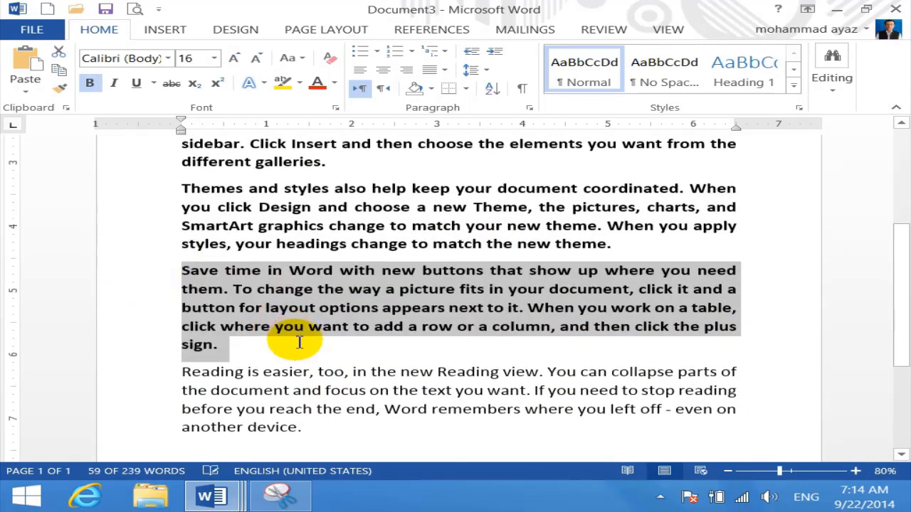
scroll(320, 363, down, 2)
drag(346, 387, 112, 311)
key(ctrl+b)
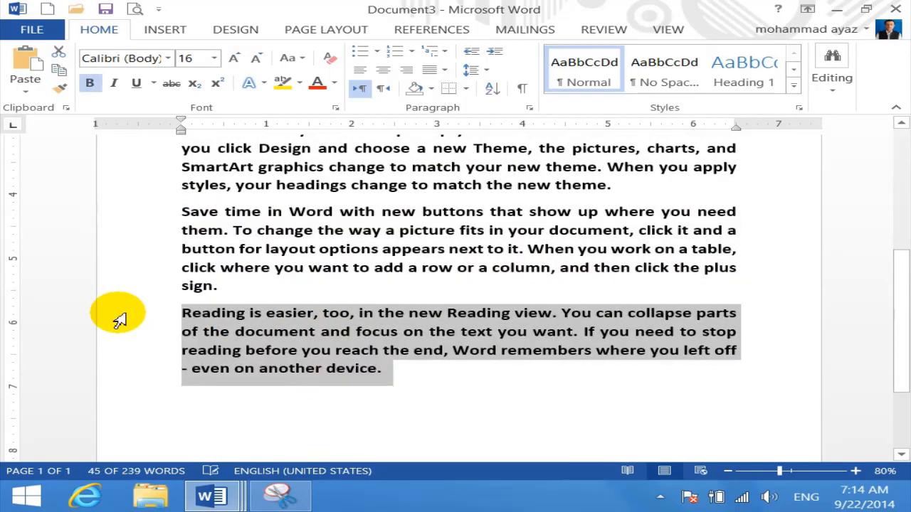
scroll(295, 374, down, 4)
scroll(295, 374, up, 8)
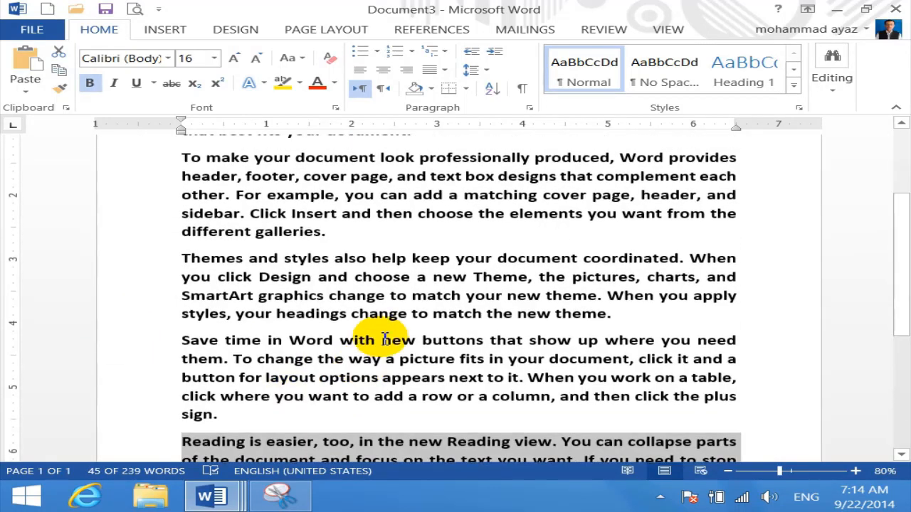
click(382, 332)
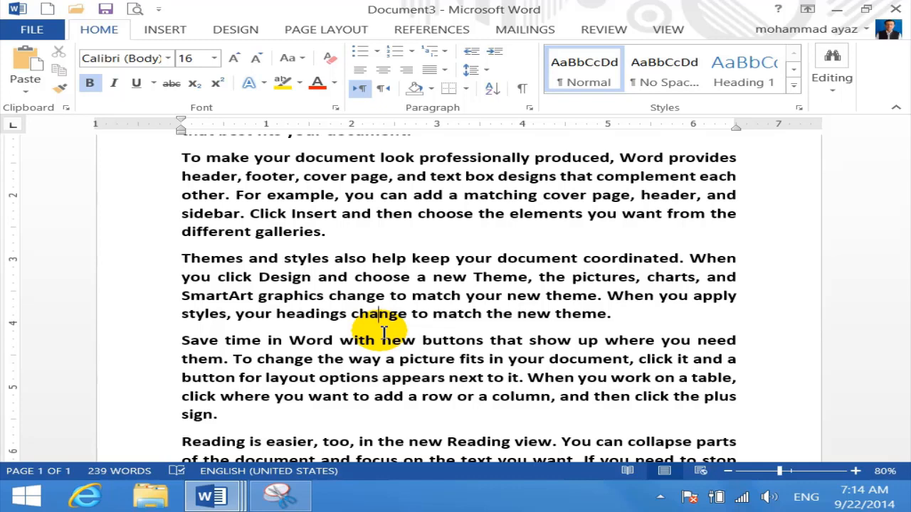
key(ctrl+z)
key(ctrl+z)
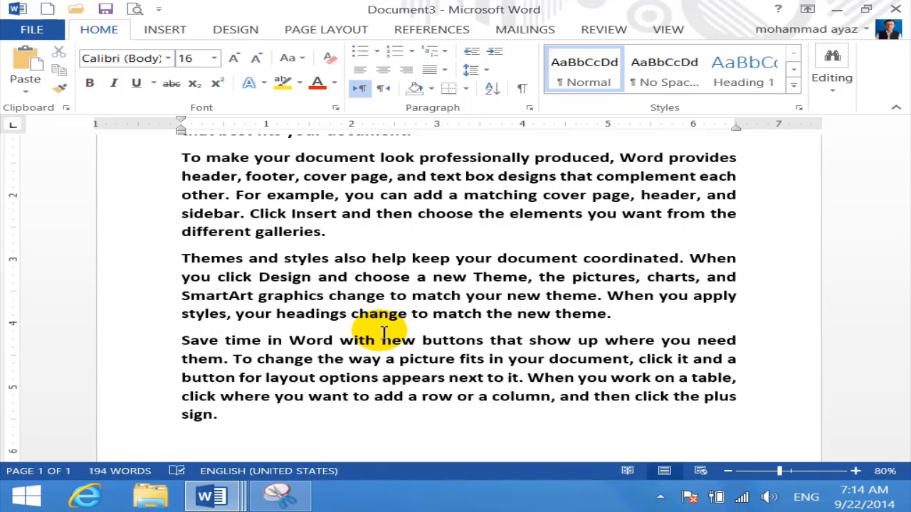
Replace all text with a =rand(1) sample paragraph and colour it red
key(ctrl+a)
key(Delete)
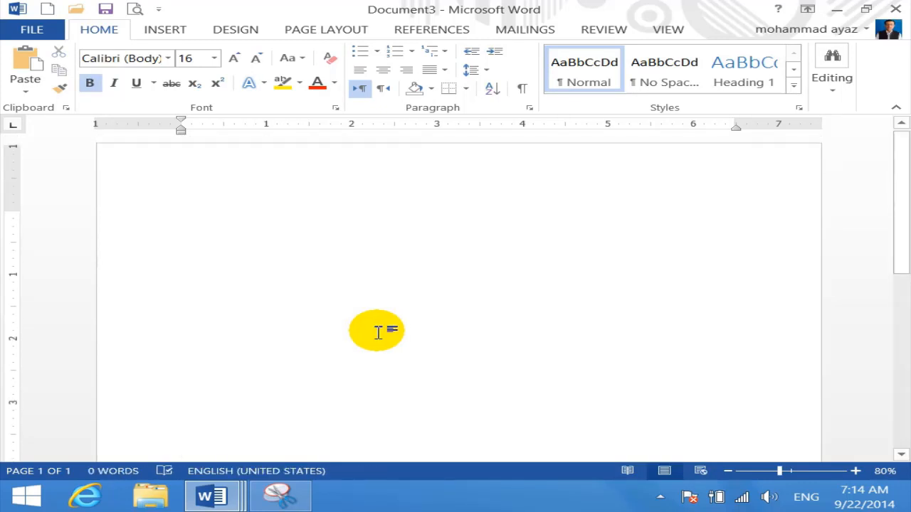
text(=rand)
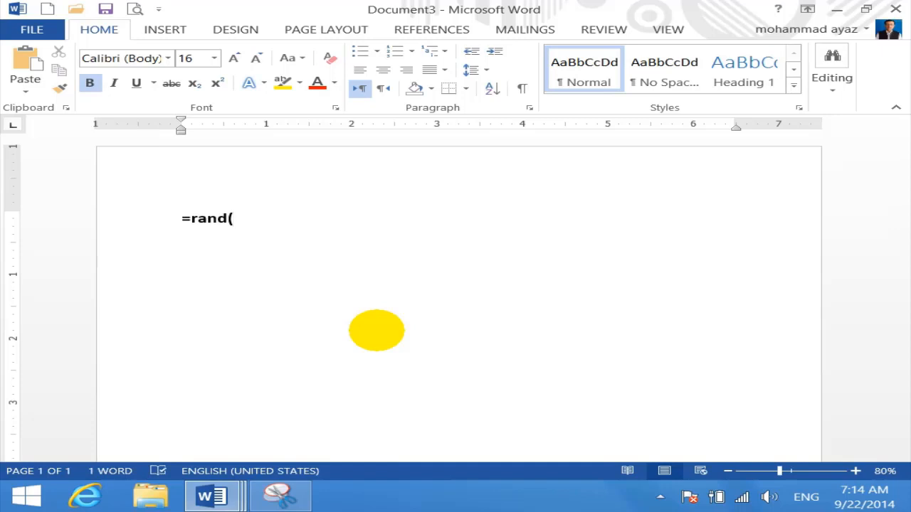
text((1))
key(Return)
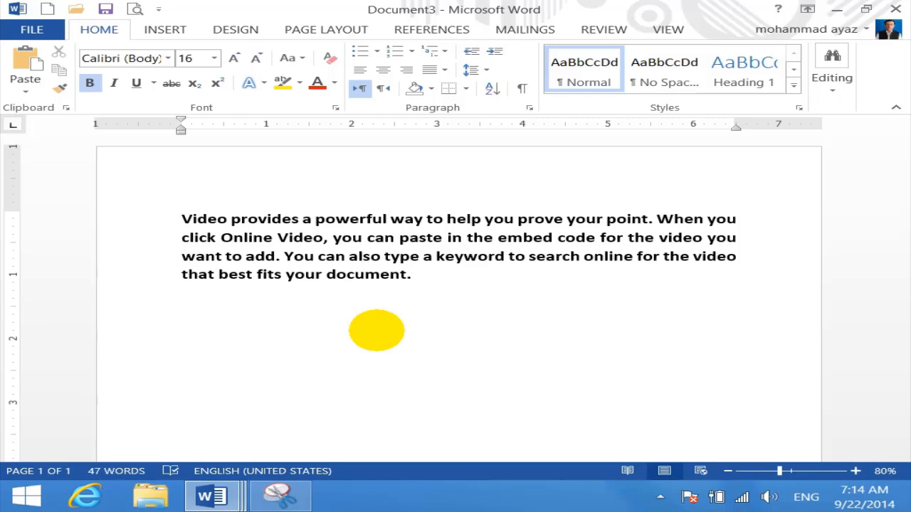
drag(464, 278, 161, 189)
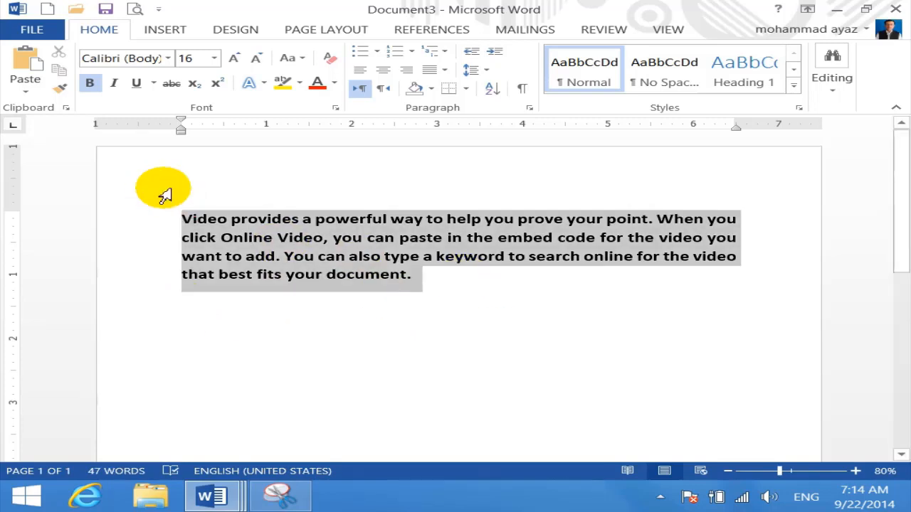
click(317, 89)
Add two =rand(2) sample paragraphs below and colour them Dark Blue
click(213, 313)
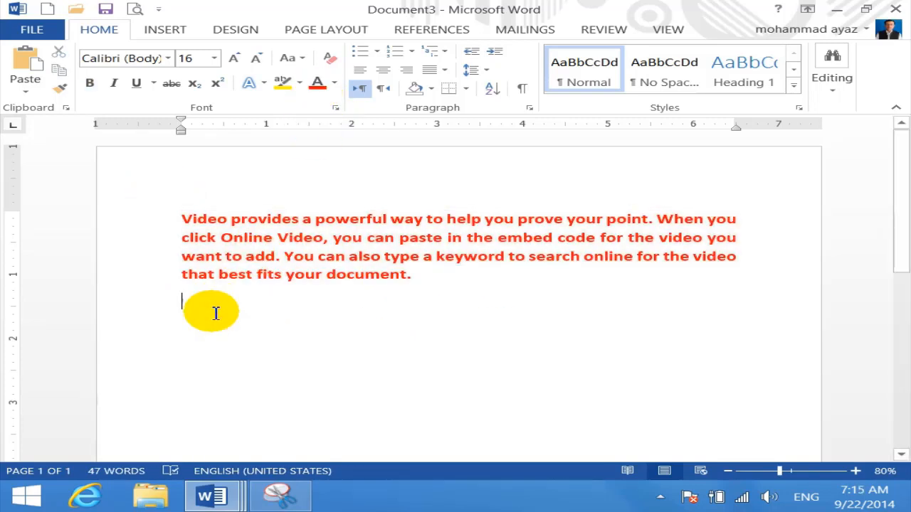
text(=rand)
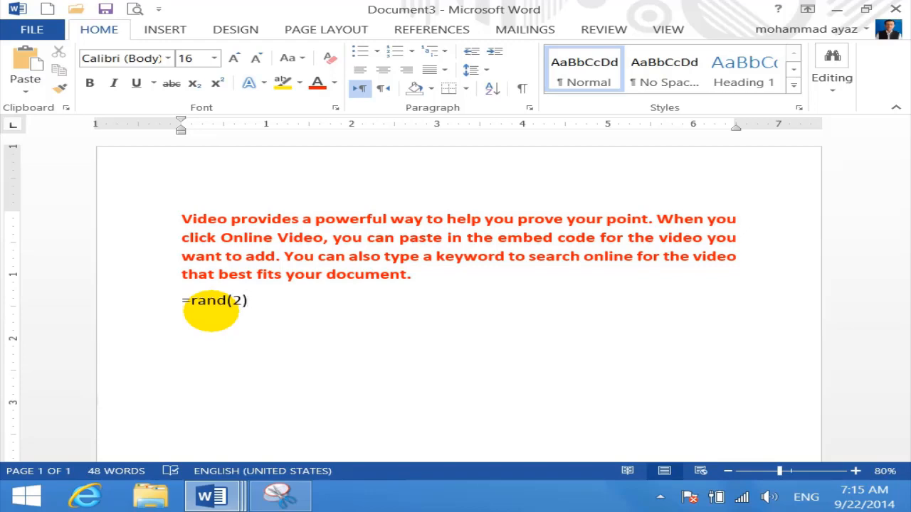
text((2))
key(Return)
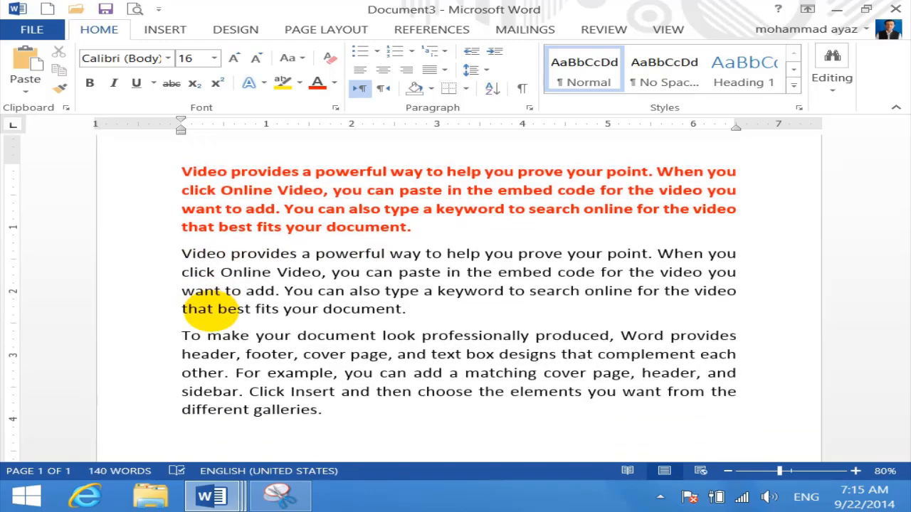
drag(356, 420, 174, 253)
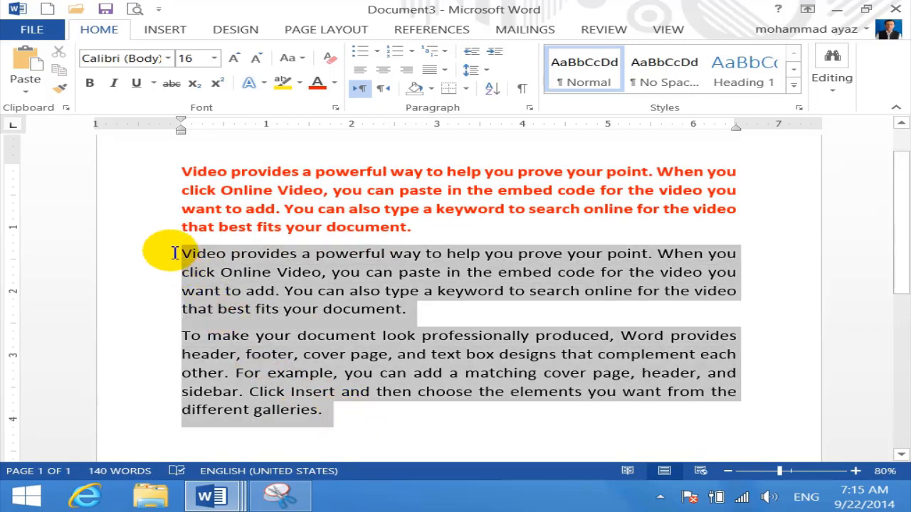
click(334, 83)
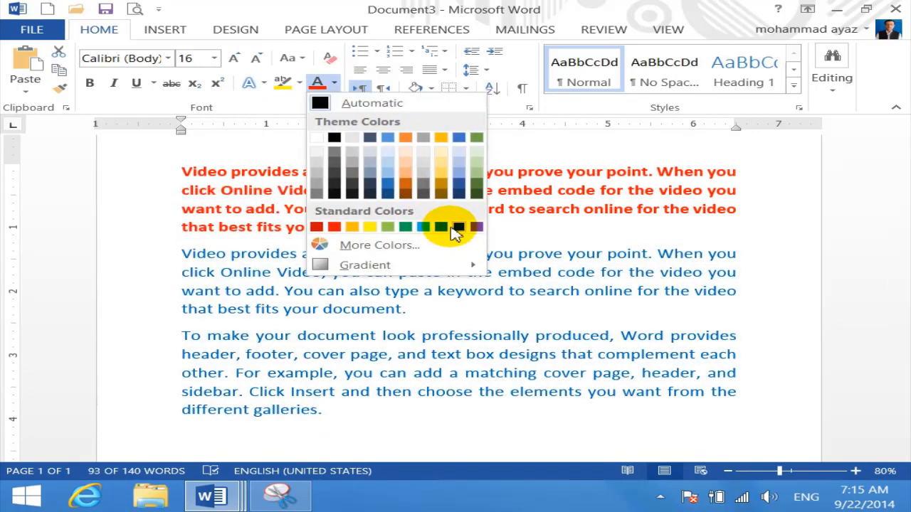
click(458, 227)
click(315, 404)
Delete all the coloured sample text from the document
scroll(315, 404, down, 1)
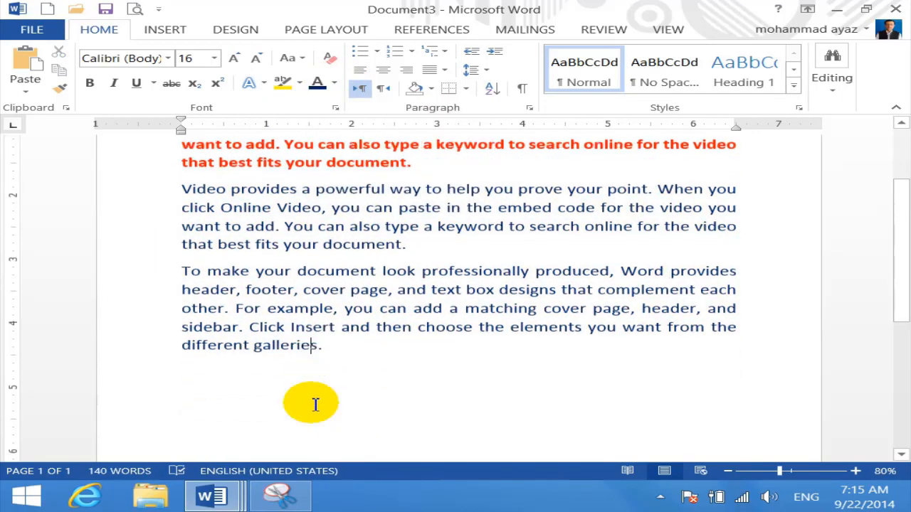
scroll(315, 405, down, 1)
click(191, 314)
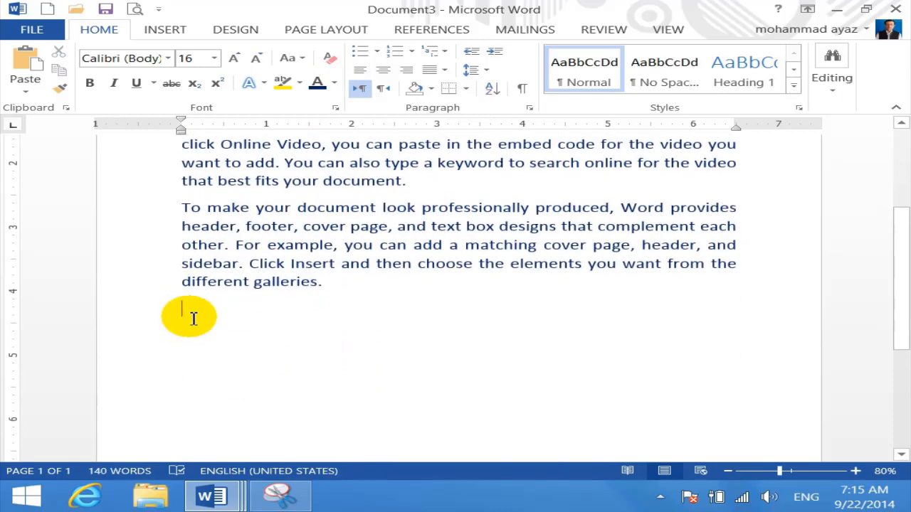
key(ctrl+a)
key(Delete)
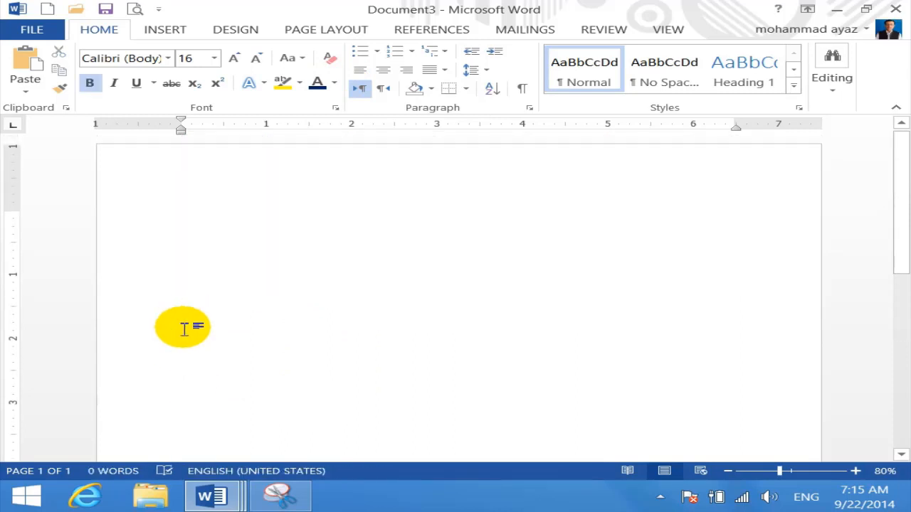
Generate ten =rand(10) paragraphs, then delete them all to leave a blank page
text(=rand)
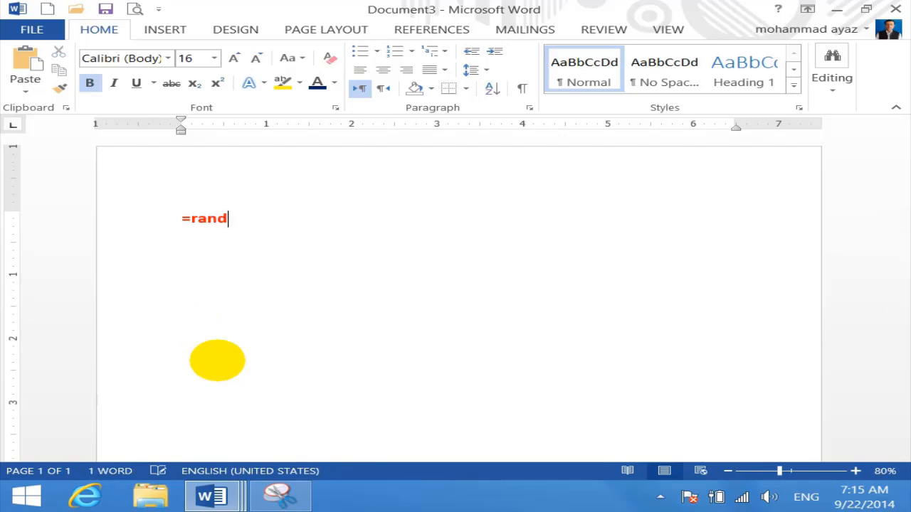
text((10))
key(Return)
scroll(566, 321, up, 5)
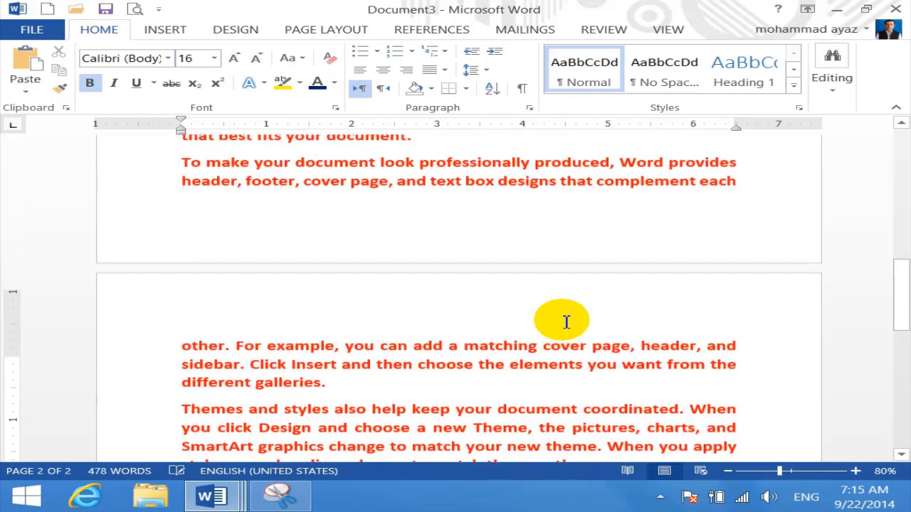
scroll(567, 323, up, 14)
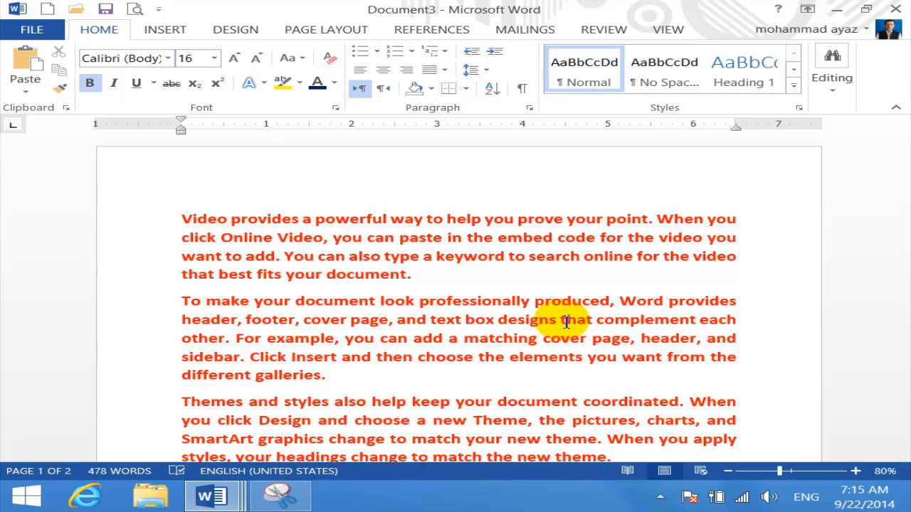
key(ctrl+a)
key(Delete)
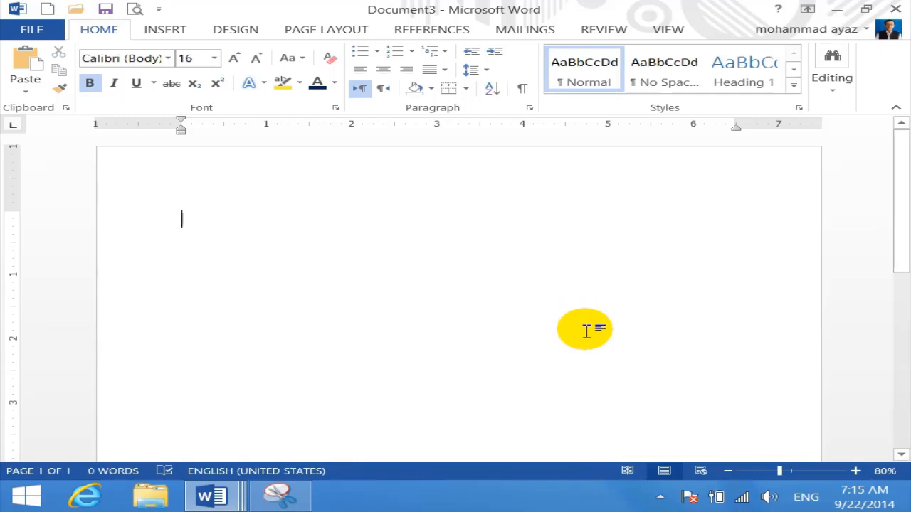
Type the 'Computer:' heading, enlarge the text to size 26, and indent the next line
text(comptuer)
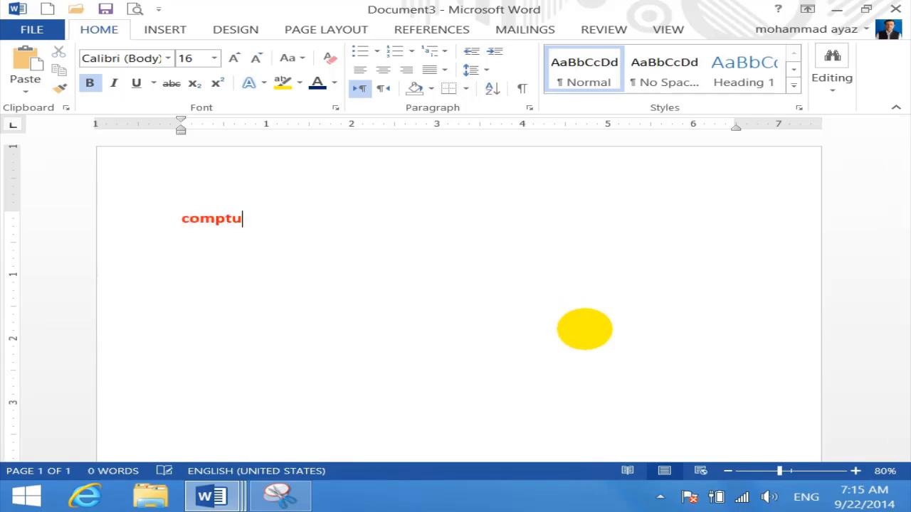
key(BackSpace)
key(BackSpace)
key(BackSpace)
key(BackSpace)
text(uter)
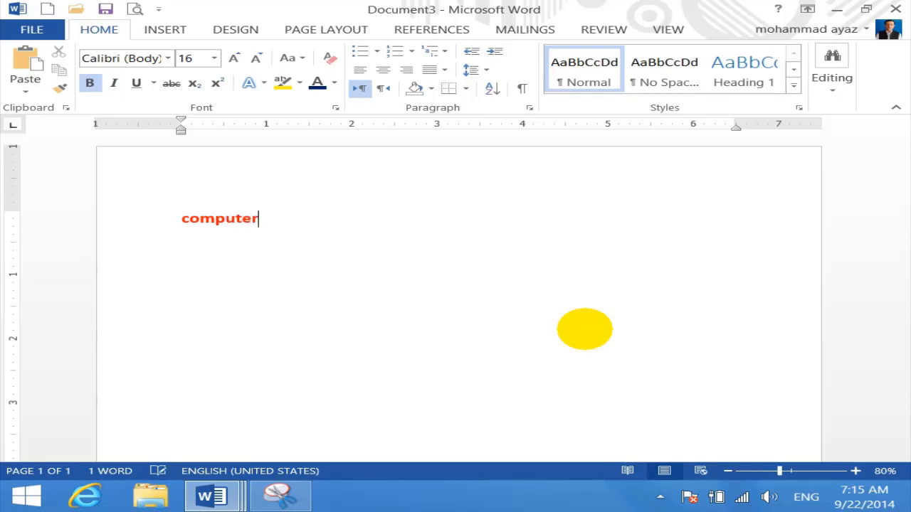
text(:)
key(Return)
key(ctrl+a)
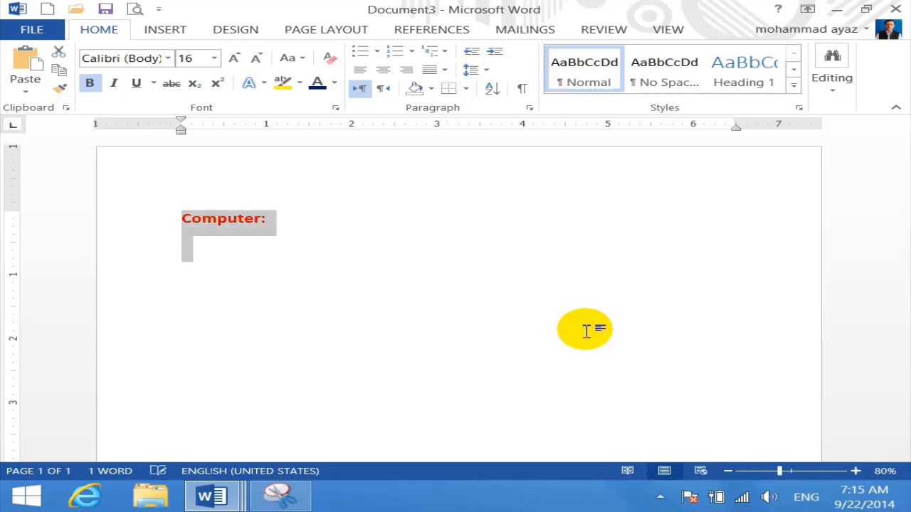
key(ctrl+shift+period)
key(ctrl+shift+period)
key(ctrl+shift+period)
key(ctrl+shift+period)
key(ctrl+shift+period)
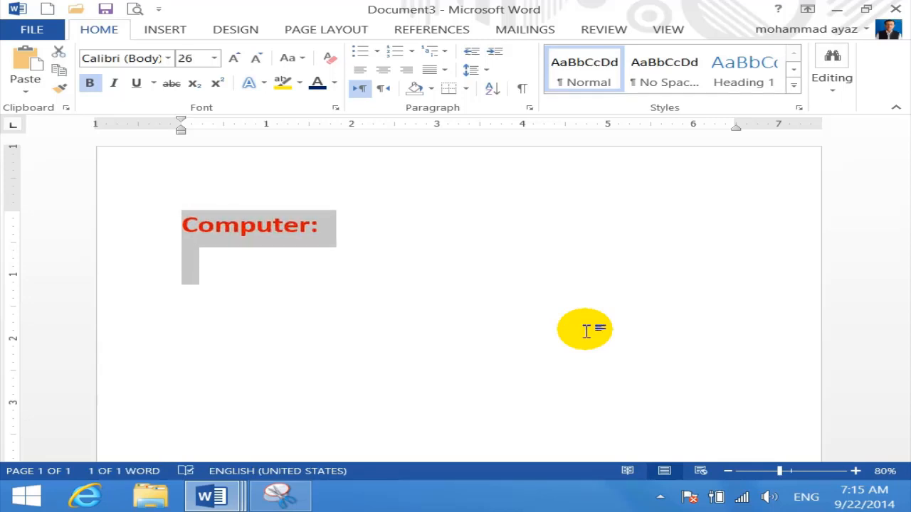
key(Down)
key(Tab)
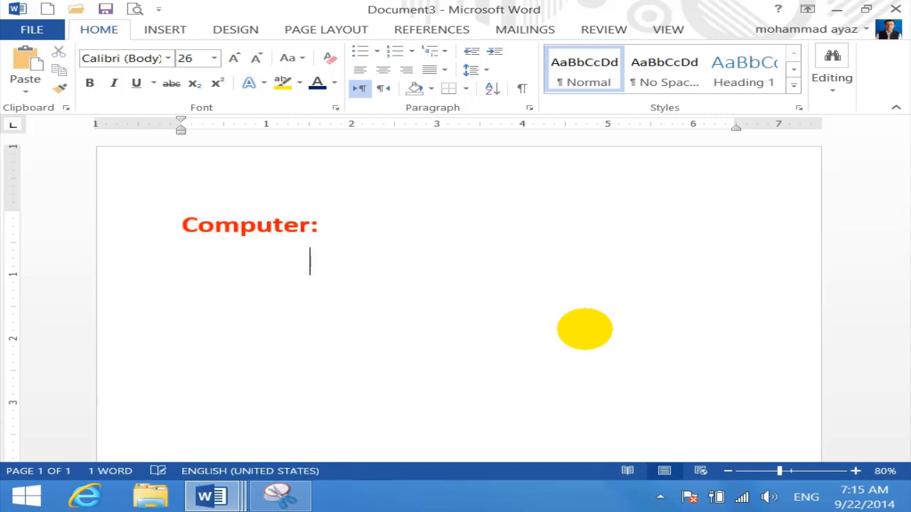
Type 'computer is an electronic device which can store', correcting the typos
text(computer isn)
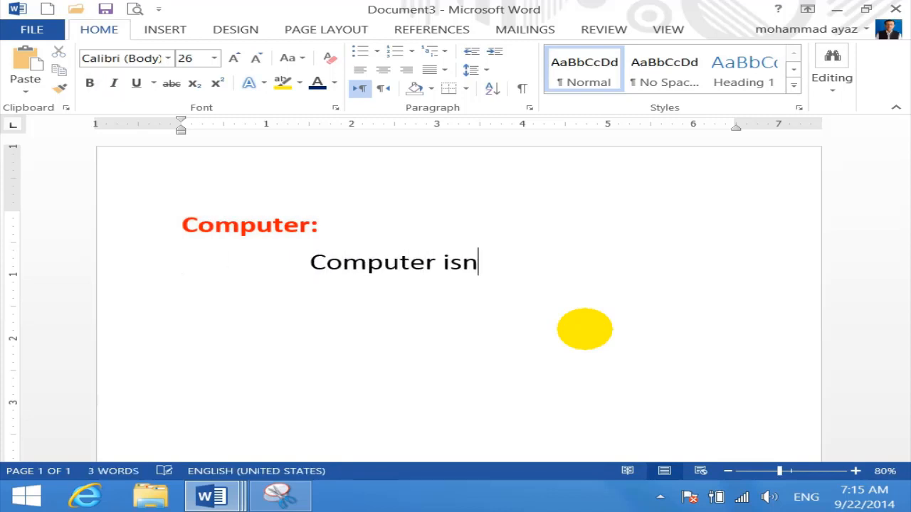
key(BackSpace)
text(ane e)
key(BackSpace)
key(BackSpace)
key(BackSpace)
text(ele)
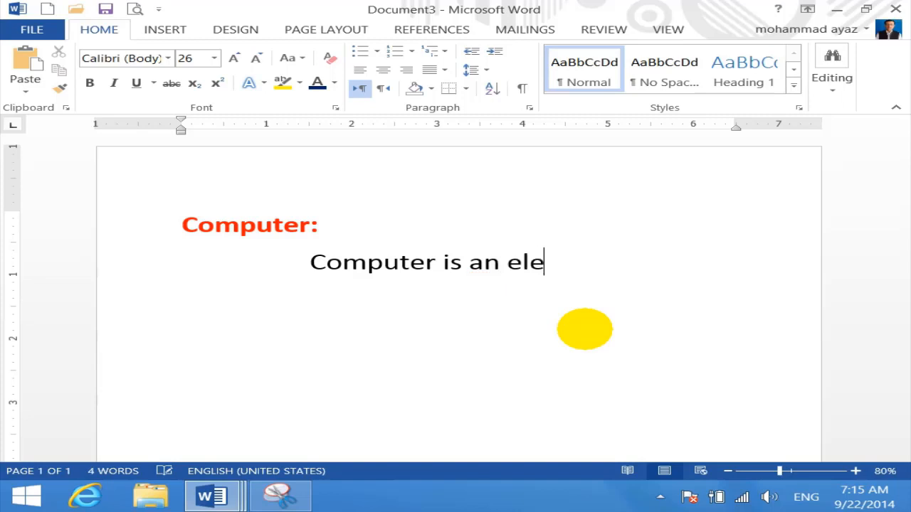
text(cstroni)
key(BackSpace)
key(BackSpace)
key(BackSpace)
key(BackSpace)
key(BackSpace)
key(BackSpace)
text(orni)
key(BackSpace)
key(BackSpace)
key(BackSpace)
key(BackSpace)
text(torni)
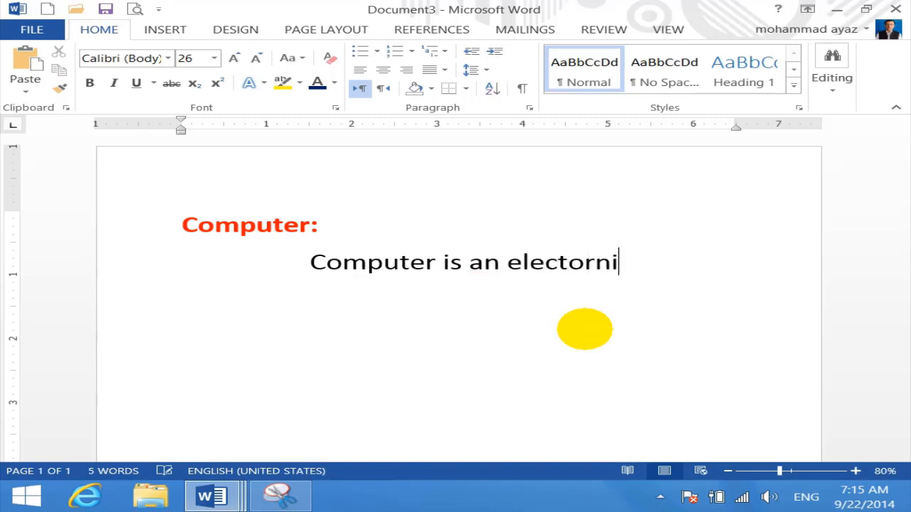
key(BackSpace)
key(BackSpace)
key(BackSpace)
key(BackSpace)
text(ronic d)
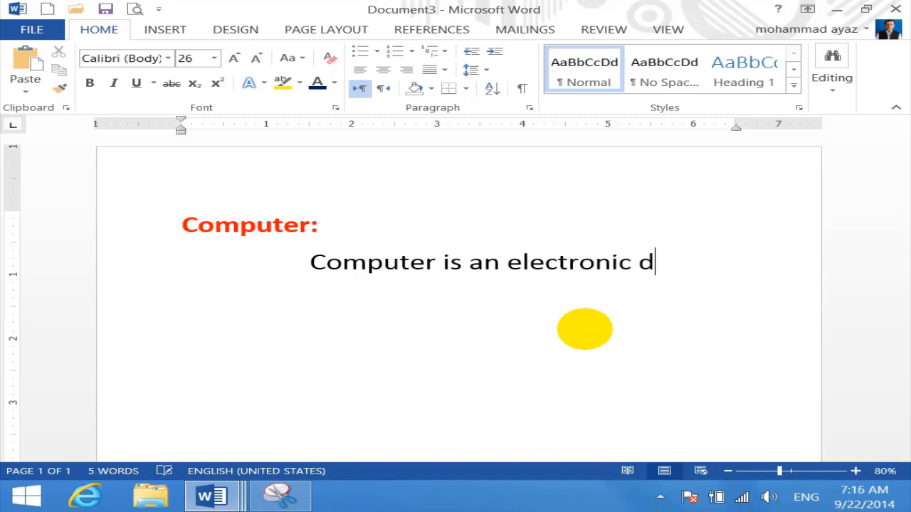
text(evice which )
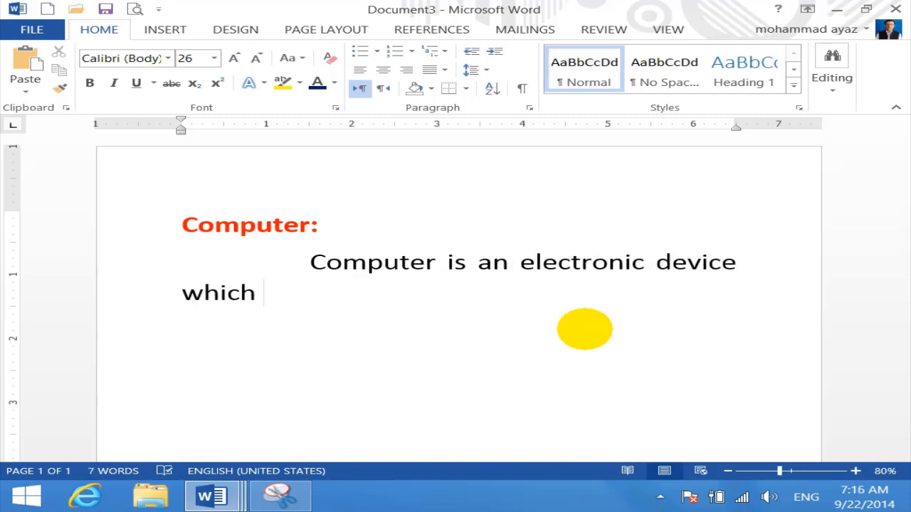
text(can storep)
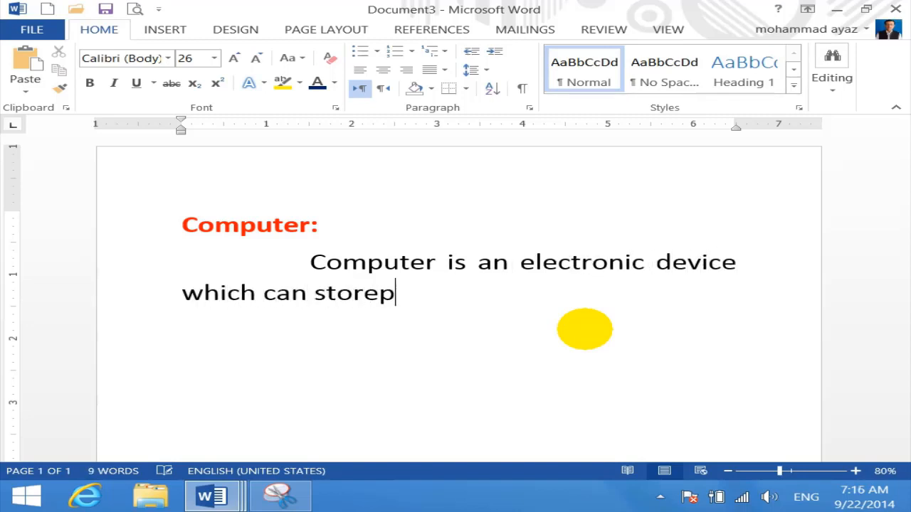
Finish with 'process and retrieve our data is called computer' and select the heading and definition
key(BackSpace)
key(BackSpace)
text(e)
text(, or)
key(BackSpace)
key(BackSpace)
text(proce)
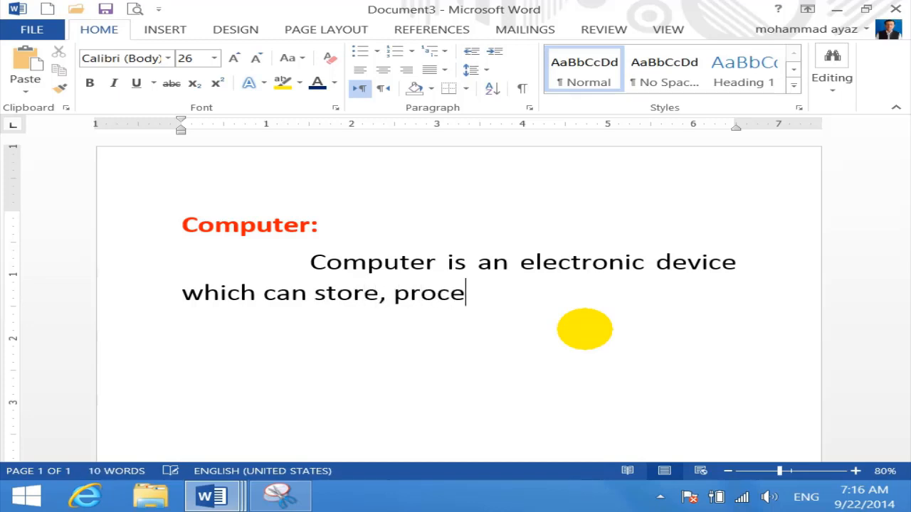
text(ss and ret)
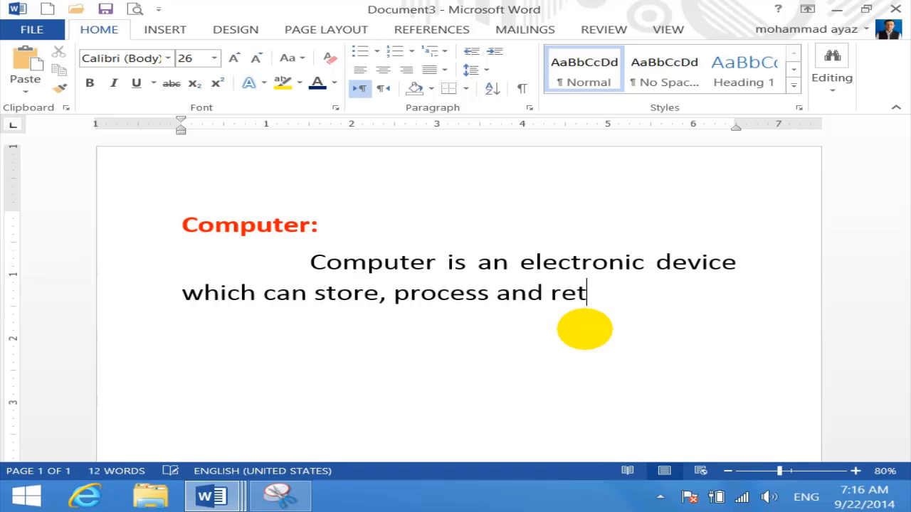
text(rieve our)
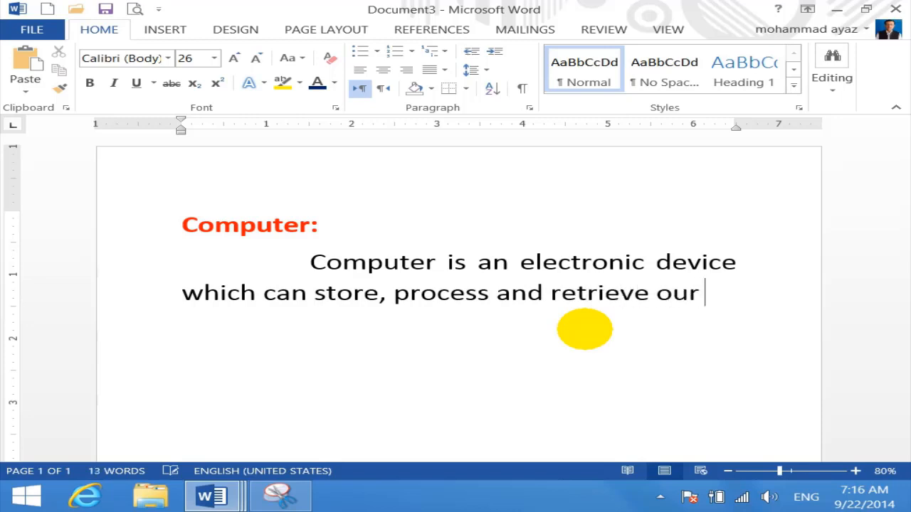
text(data sic a)
key(BackSpace)
key(BackSpace)
key(BackSpace)
key(BackSpace)
key(BackSpace)
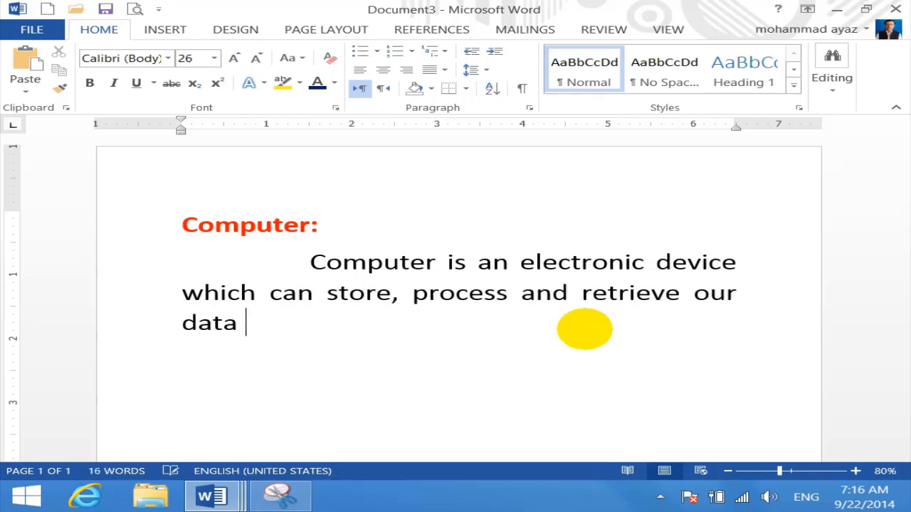
text(is calel)
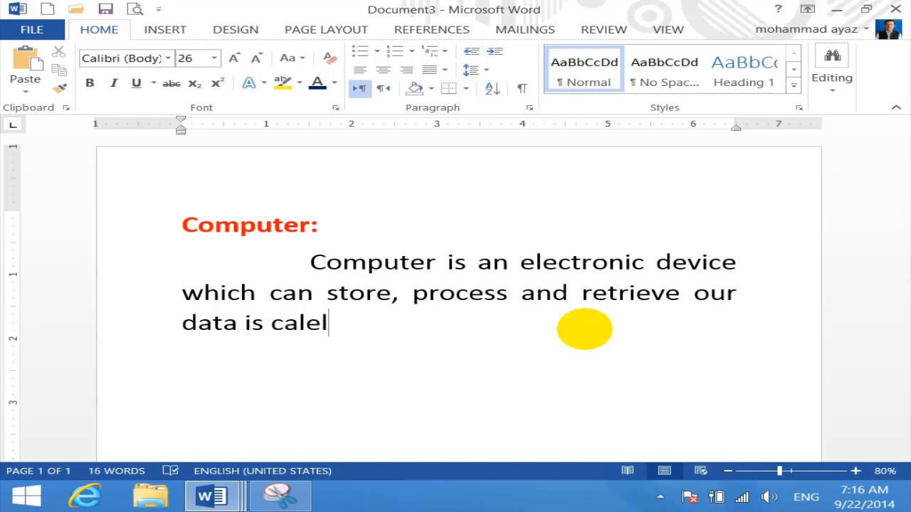
key(BackSpace)
key(BackSpace)
text(led computer.)
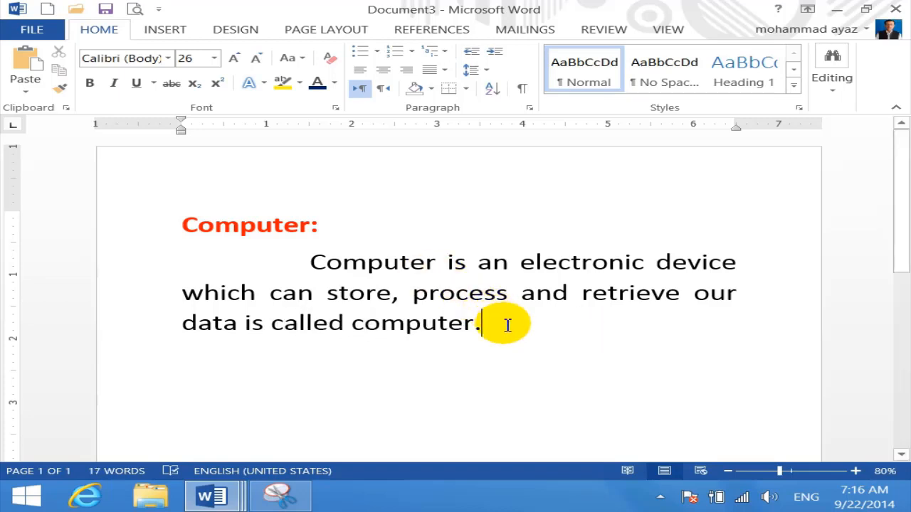
drag(505, 319, 139, 222)
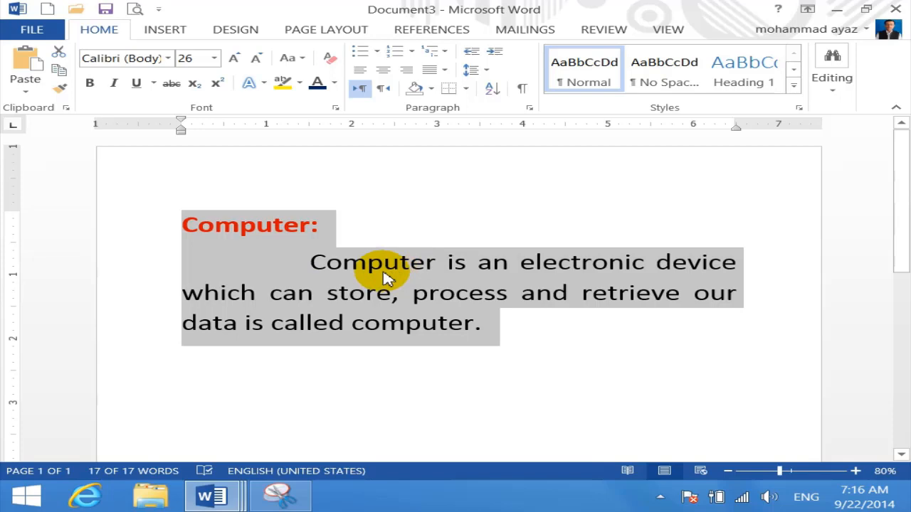
Add the selected heading and definition as a formatted AutoCorrect entry under the shortcut 'ayaz'
click(32, 28)
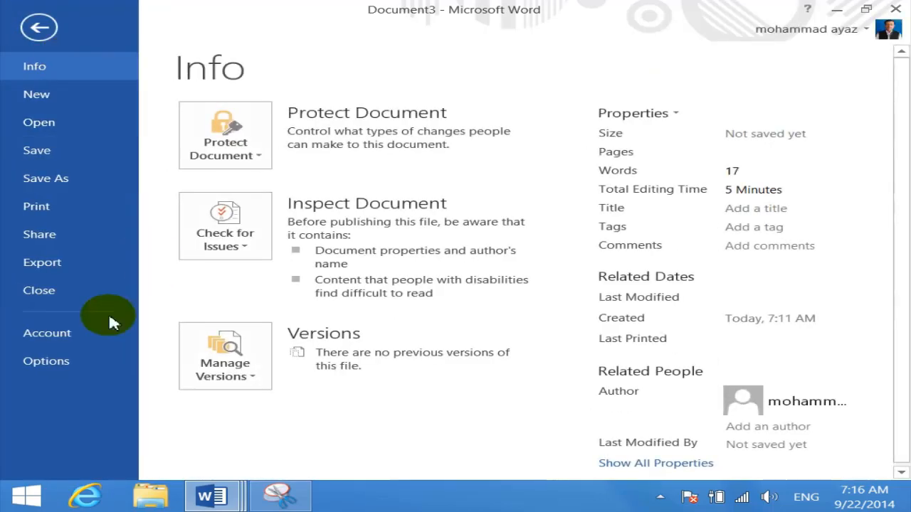
click(50, 364)
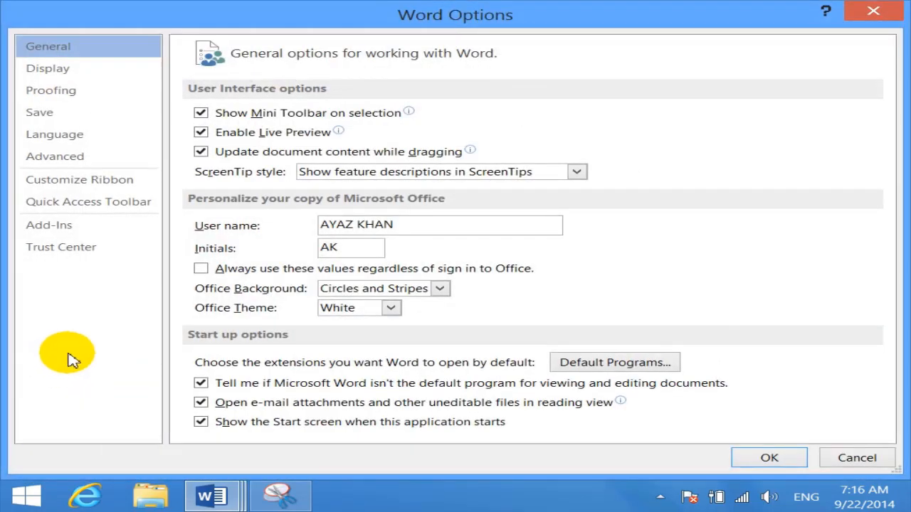
click(79, 68)
click(71, 94)
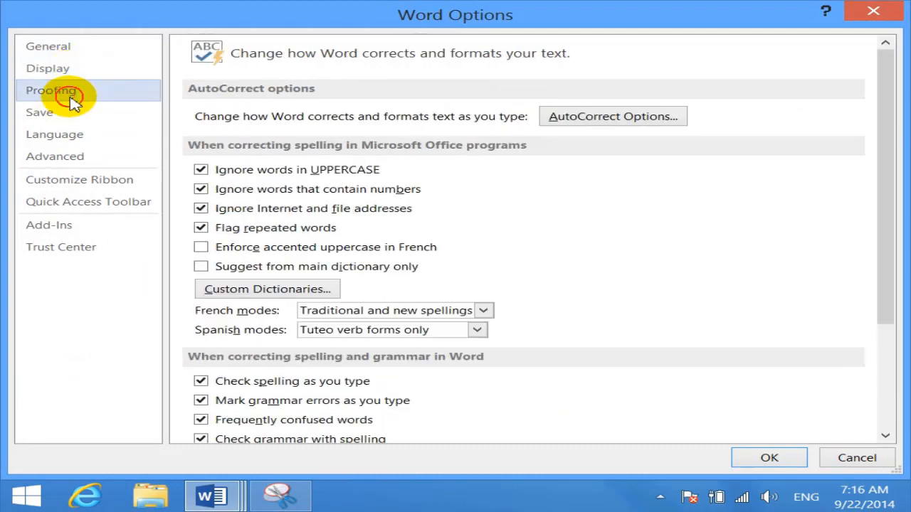
click(616, 118)
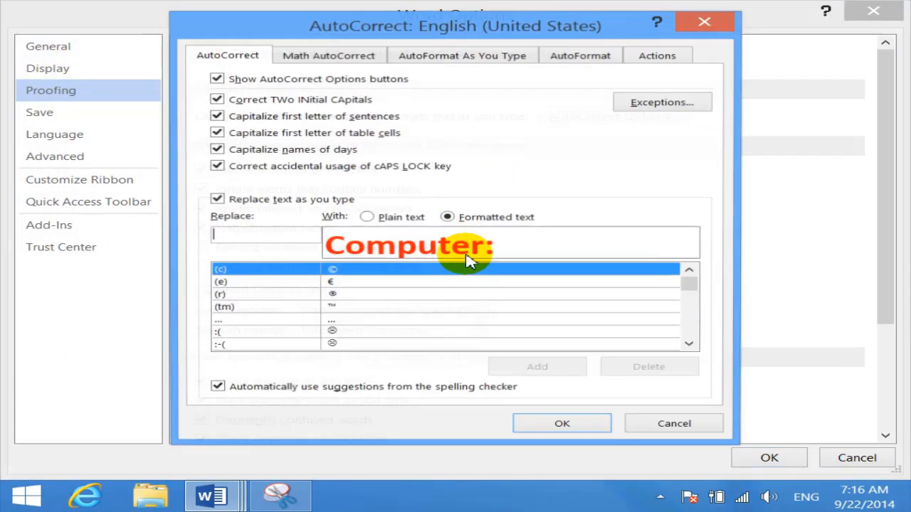
text(ayaz)
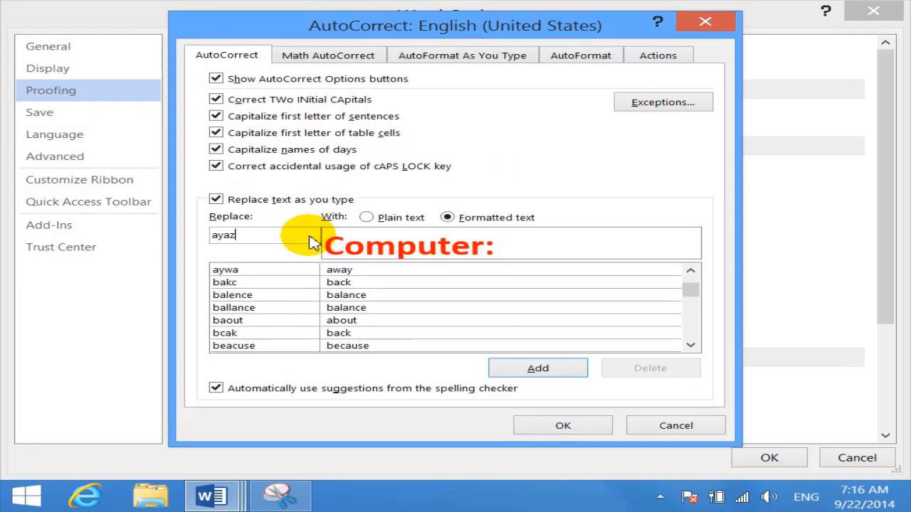
click(549, 370)
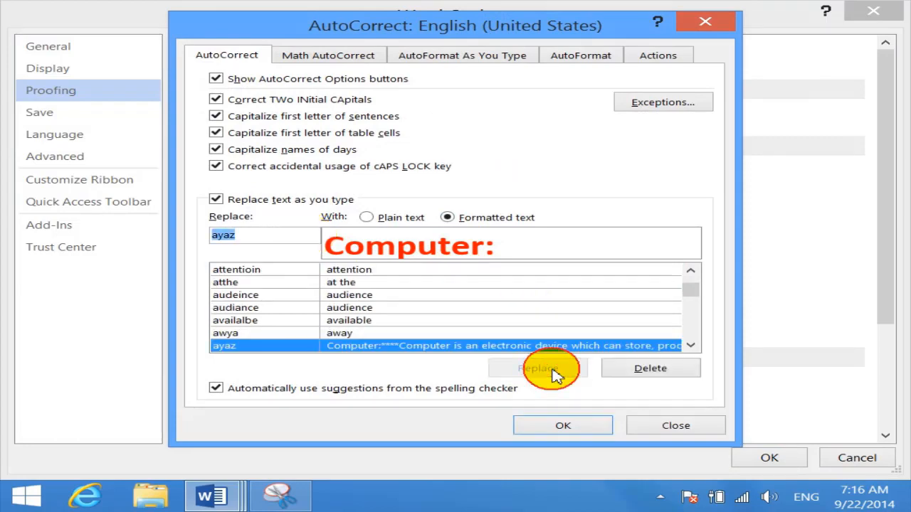
click(562, 428)
click(781, 461)
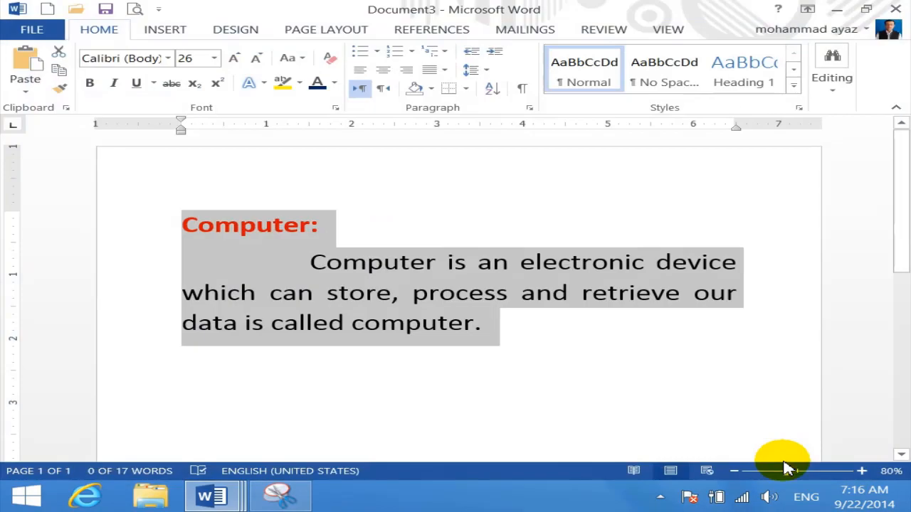
In a new blank document, type 'ayaz' to expand the definition, then clear the page
click(47, 9)
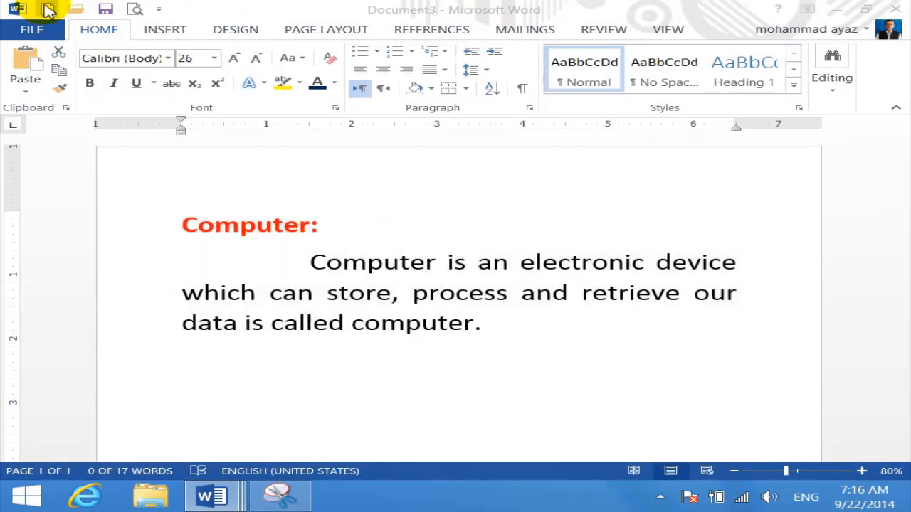
text(ayaz)
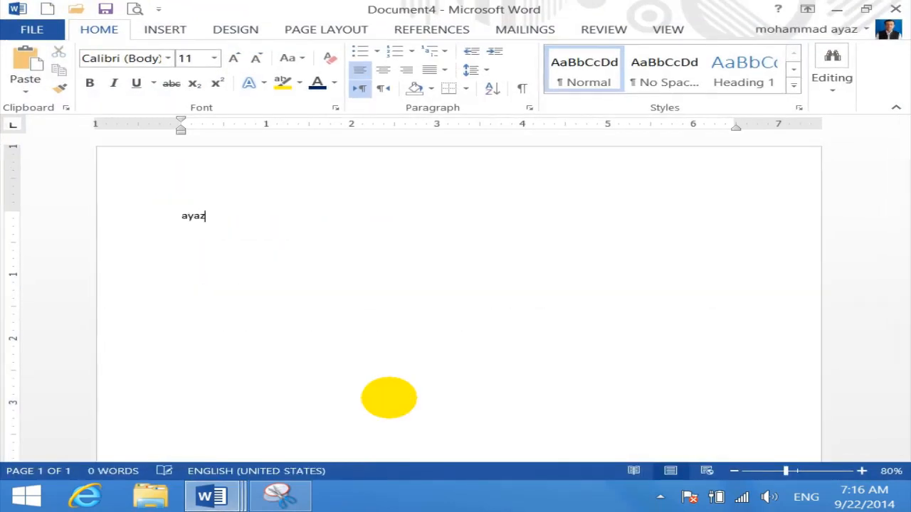
key(Return)
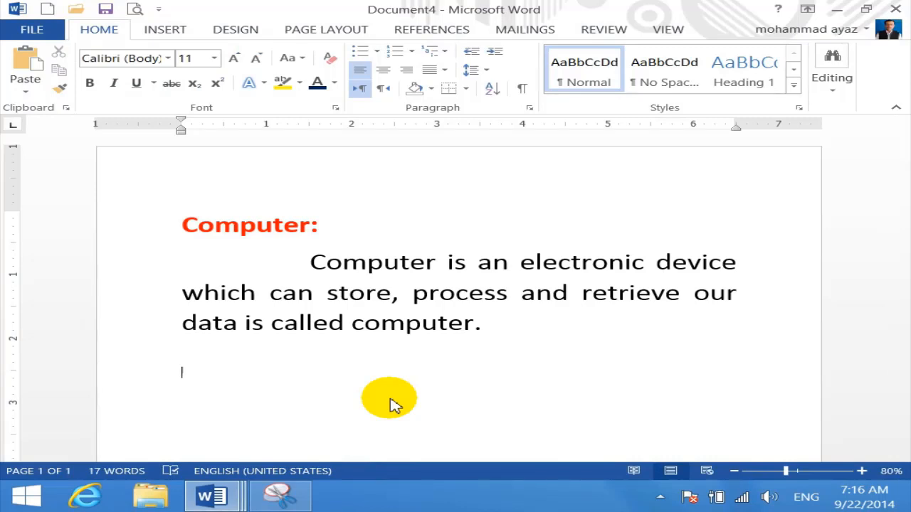
key(ctrl+a)
key(BackSpace)
text(aya)
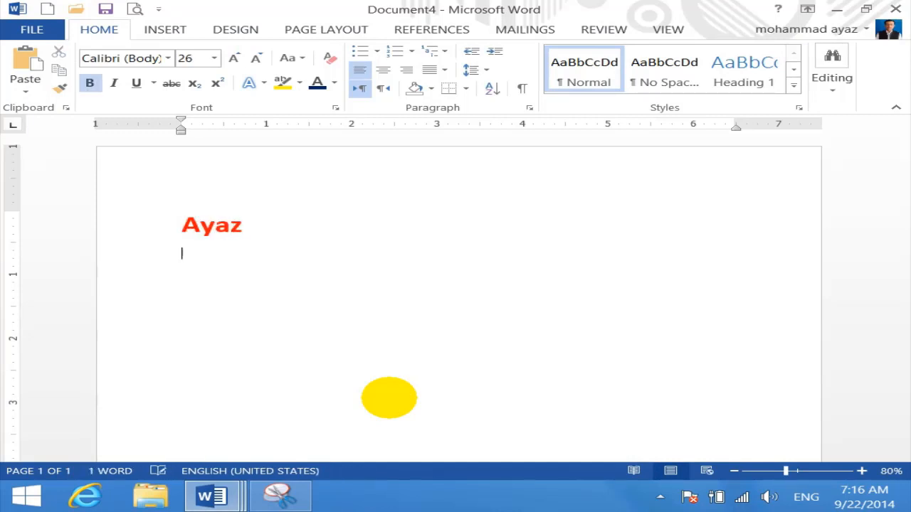
key(ctrl+a)
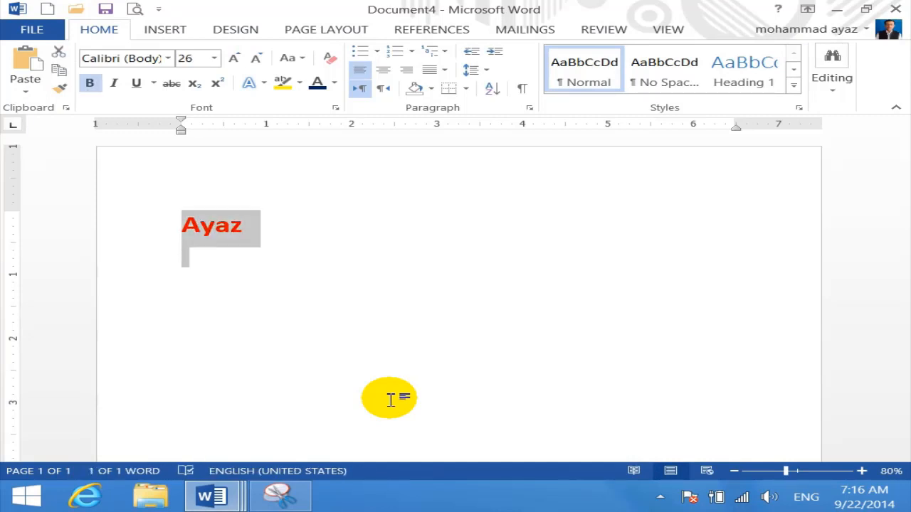
In another new document, expand 'ayaz' twice with F3 for two copies of the definition
click(55, 12)
text(ayaz)
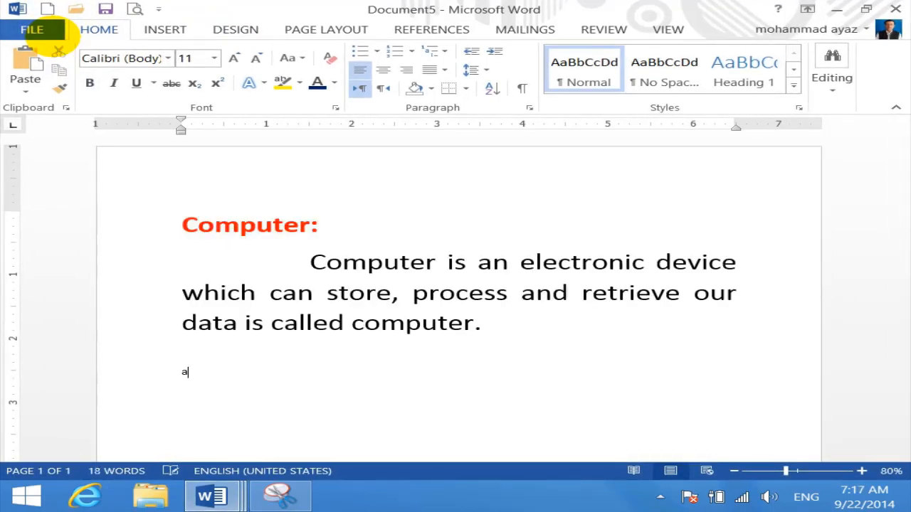
key(F3)
text(aya)
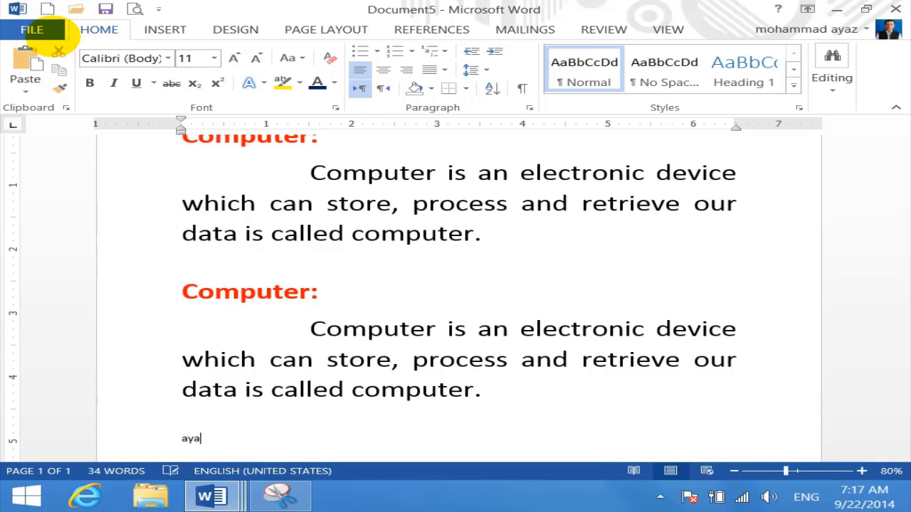
text(z)
key(F3)
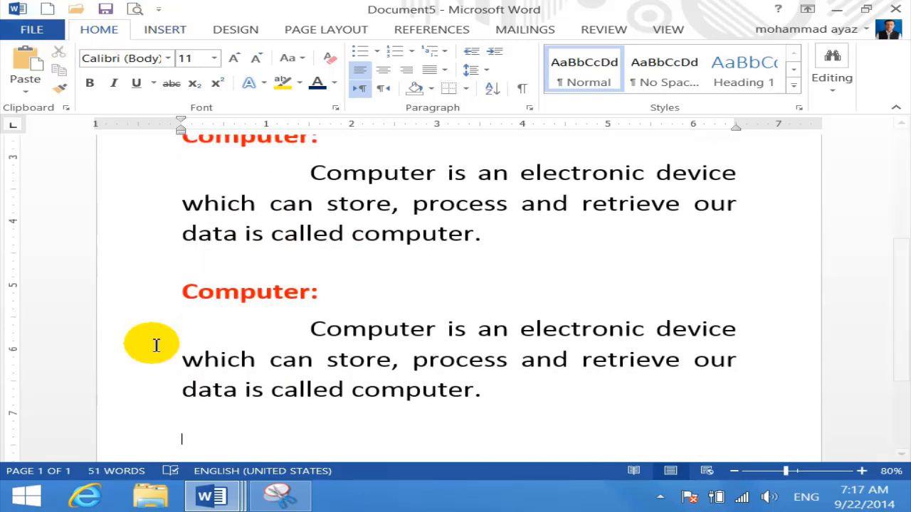
scroll(407, 318, up, 3)
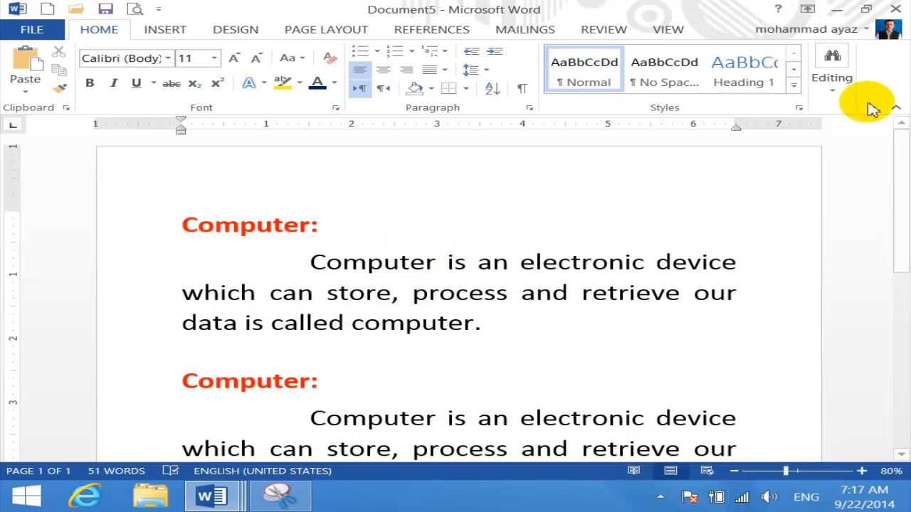
Close Document5 and Document4 without saving, returning to Document3
click(902, 8)
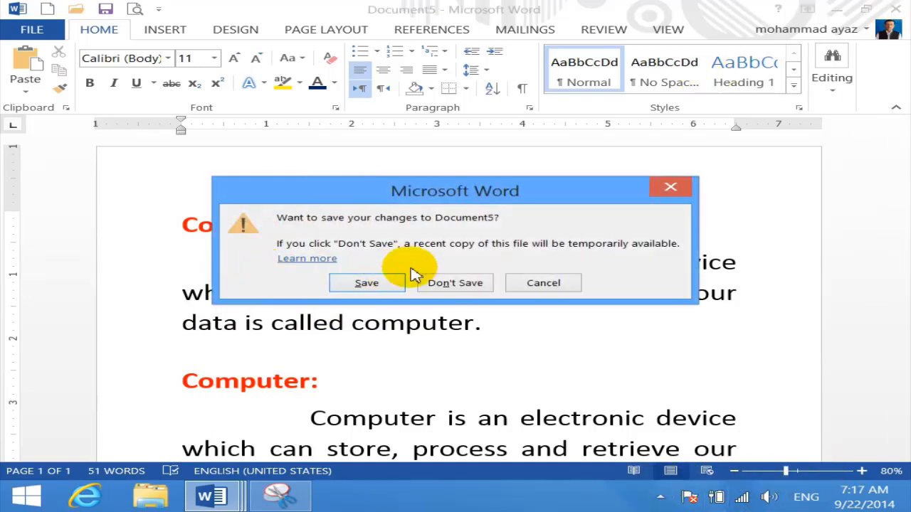
click(434, 285)
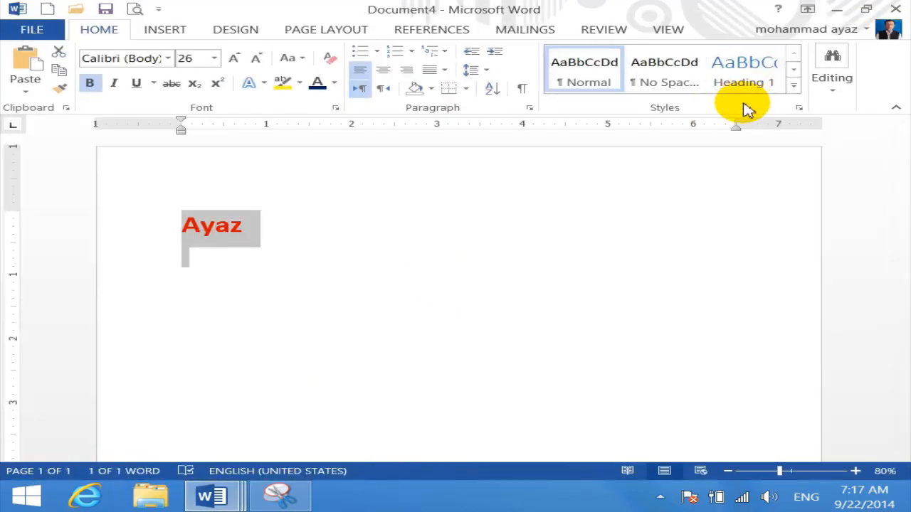
key(alt+F4)
click(460, 284)
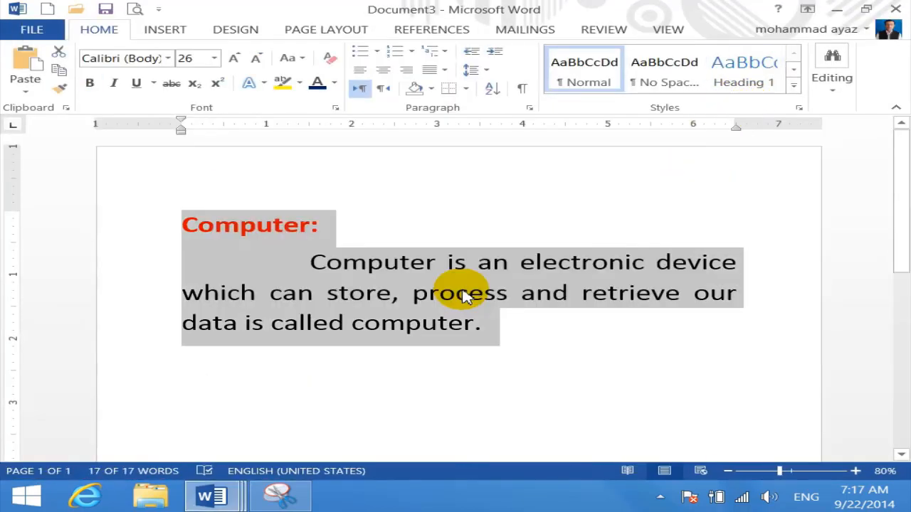
click(661, 497)
click(662, 395)
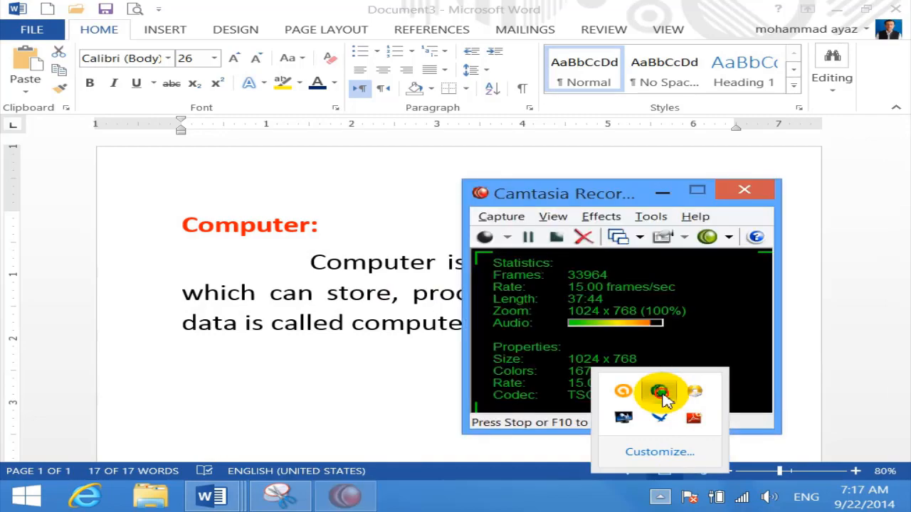